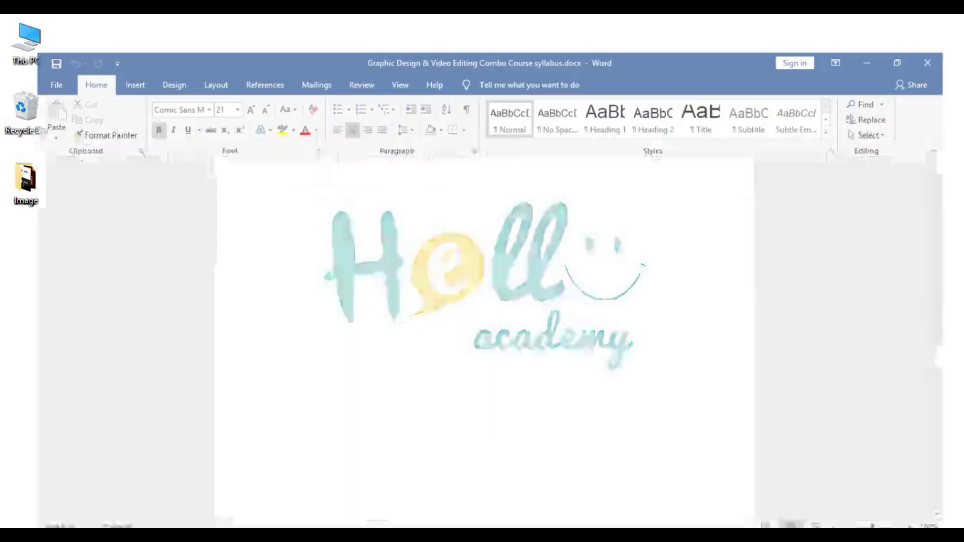
Scroll the Word syllabus to the Logo Design topic and highlight 'Emblem Logo' under Class 20.
scroll(644, 340, "down", 1)
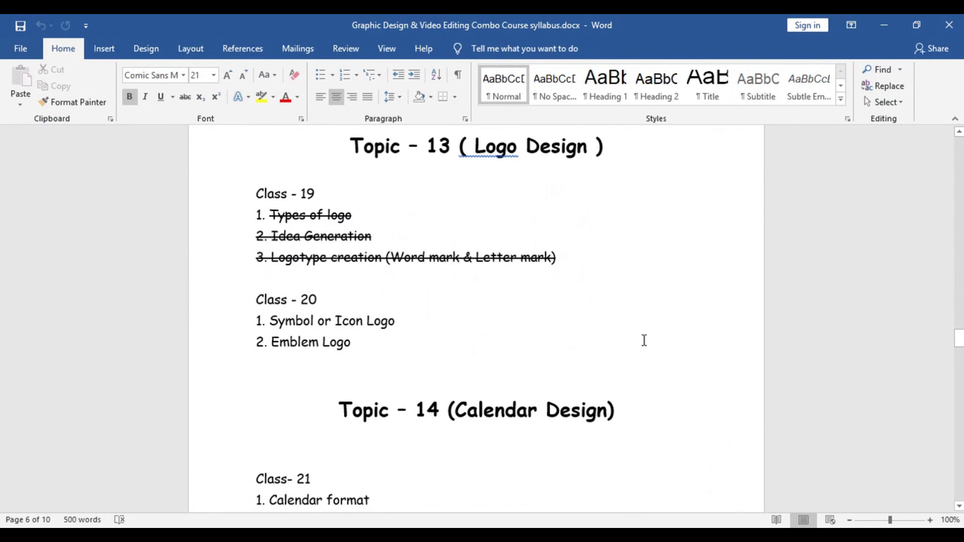
scroll(558, 319, "down", 1)
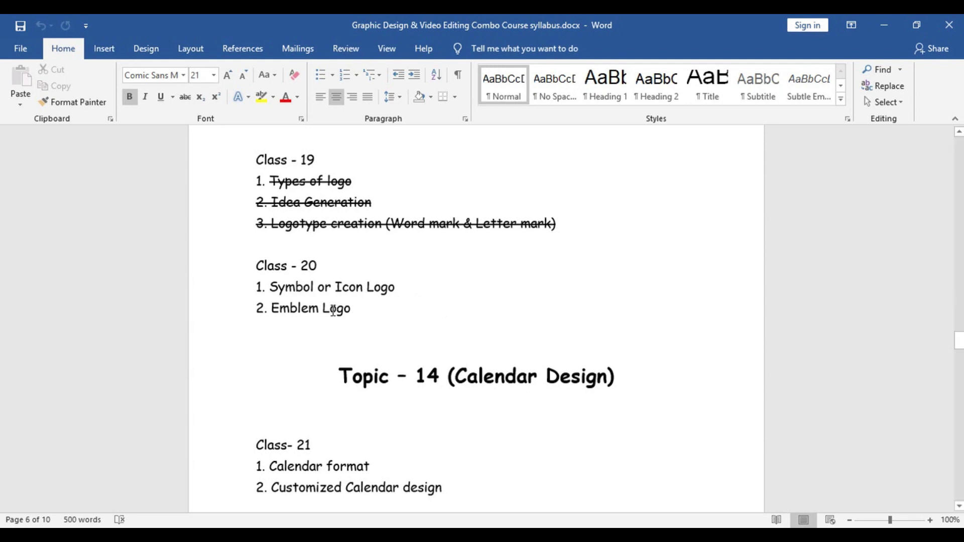
mouse_move(346, 309)
left_mouse_down()
mouse_move(265, 309)
mouse_move(351, 312)
left_mouse_up()
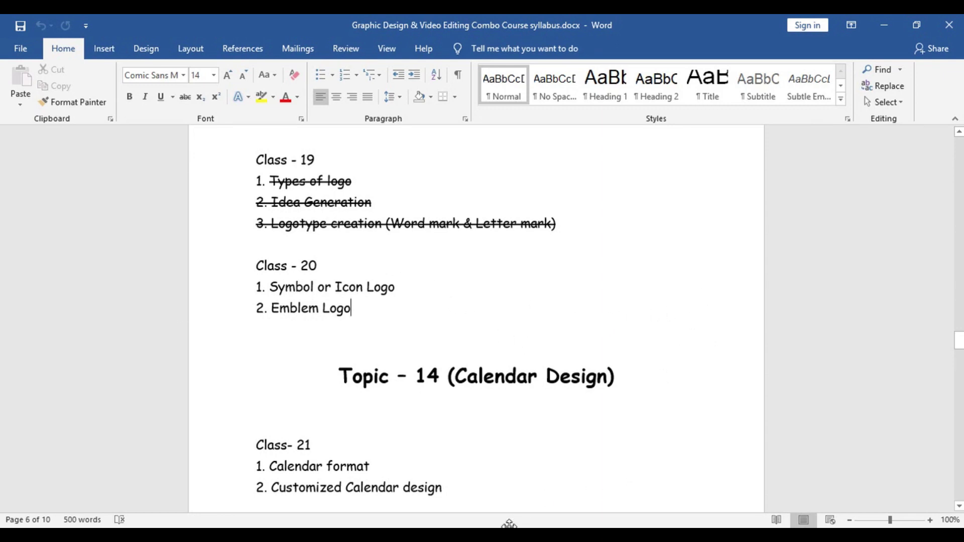
mouse_move(503, 538)
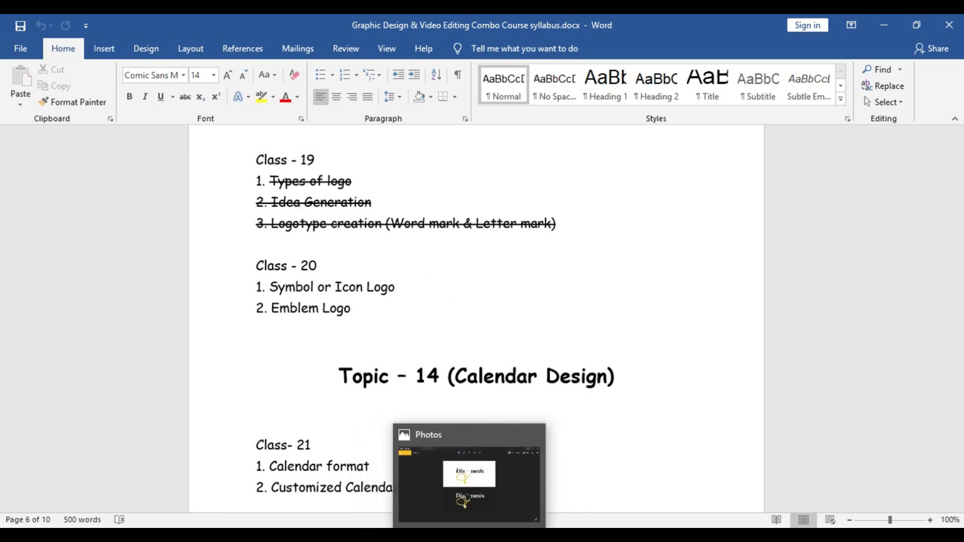
View logo.jpg's stethoscope logo in Photos, then return to the browser's stethoscope results.
left_click(470, 536)
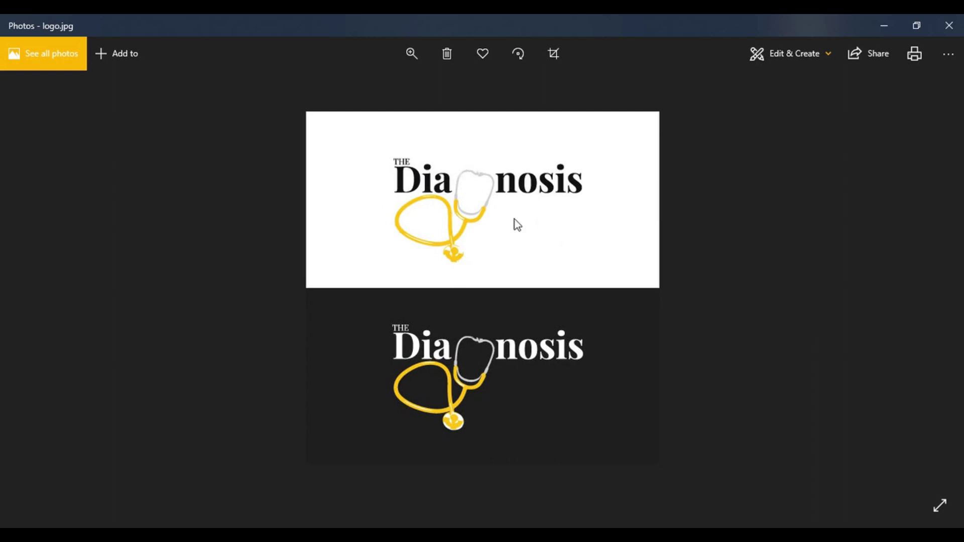
left_click(382, 535)
Close the image preview and browse the stethoscope results, from Littmann models to heart-shaped illustrations.
left_click(452, 176)
scroll(452, 179, "down", 10)
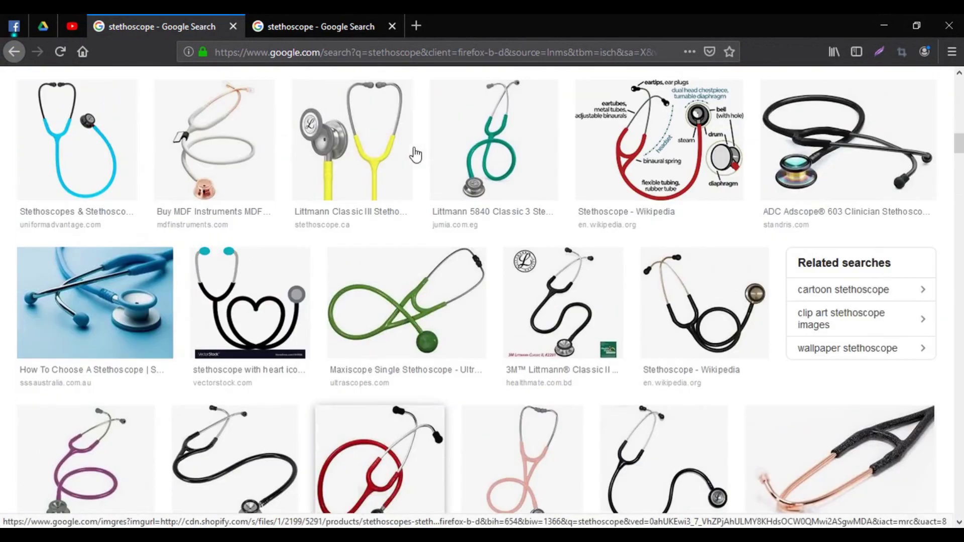
scroll(884, 199, "up", 5)
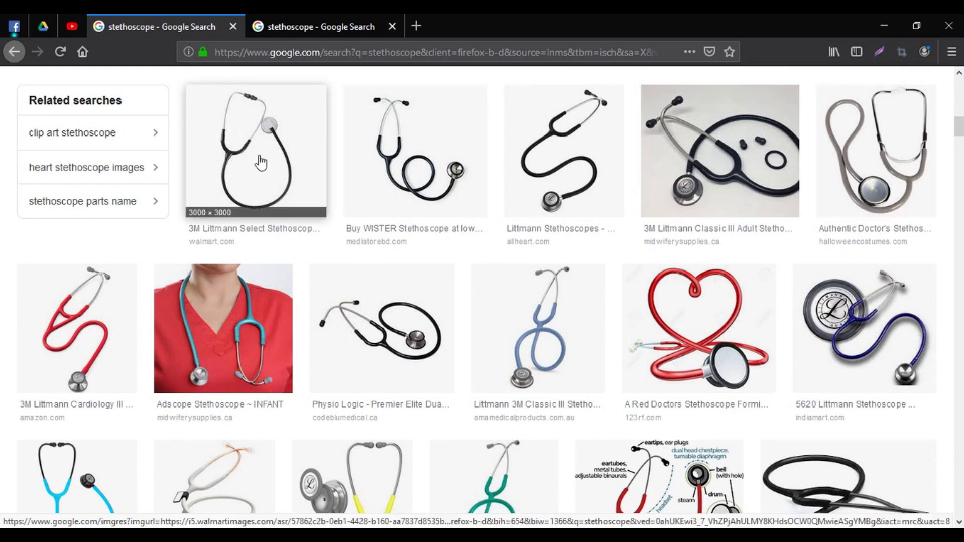
scroll(634, 245, "up", 5)
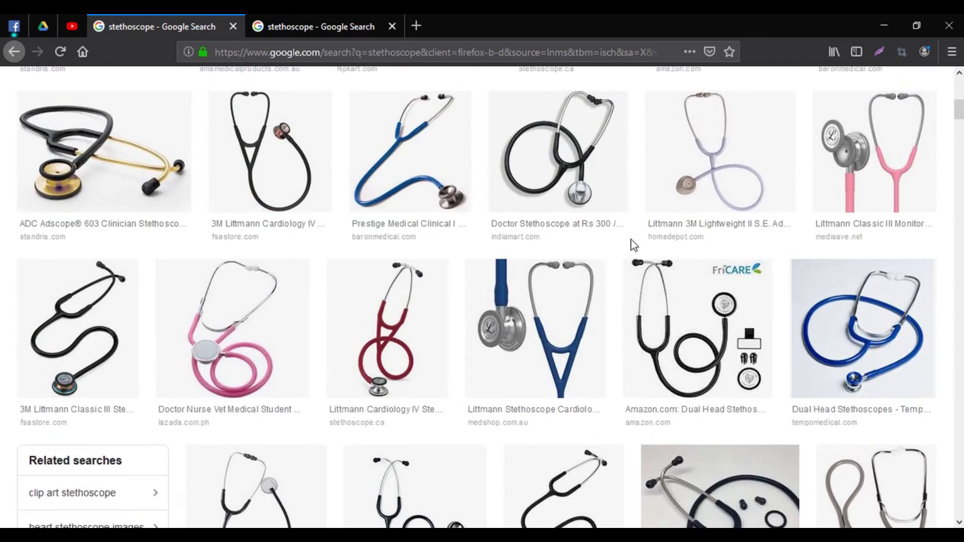
scroll(630, 240, "up", 4)
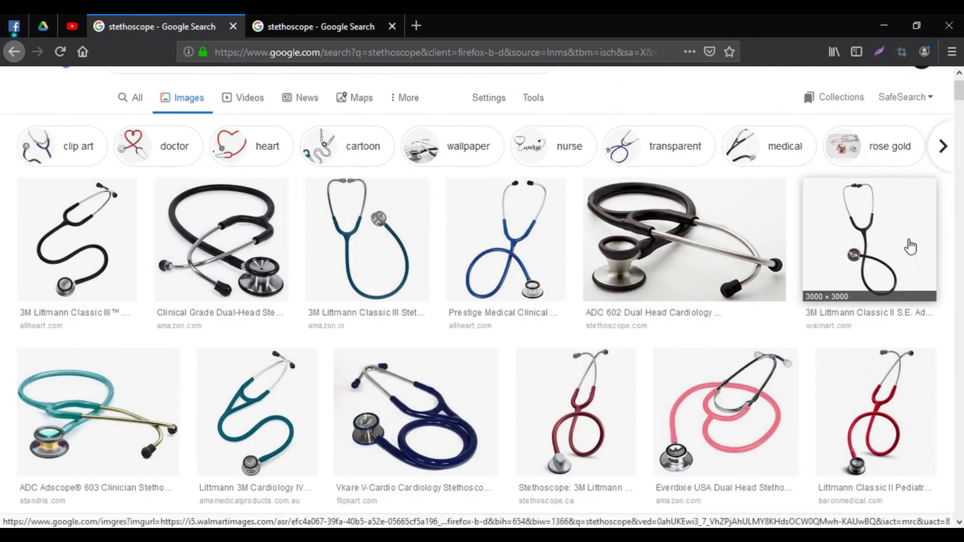
scroll(899, 289, "down", 7)
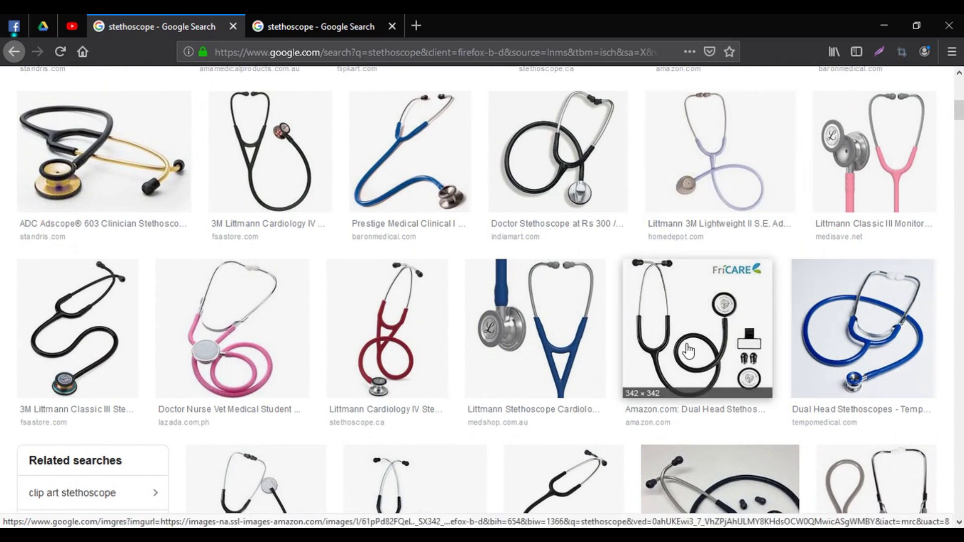
scroll(803, 351, "down", 4)
scroll(858, 347, "down", 4)
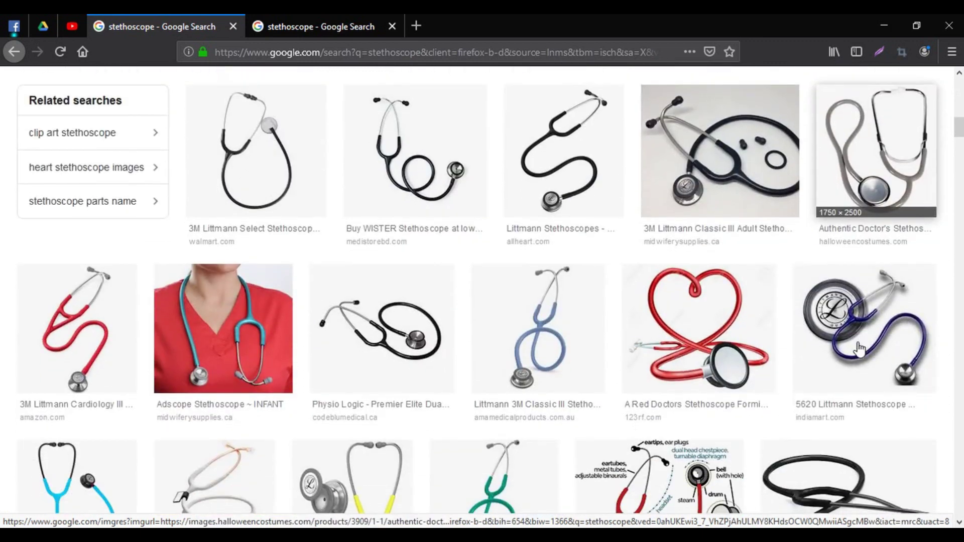
scroll(839, 319, "down", 3)
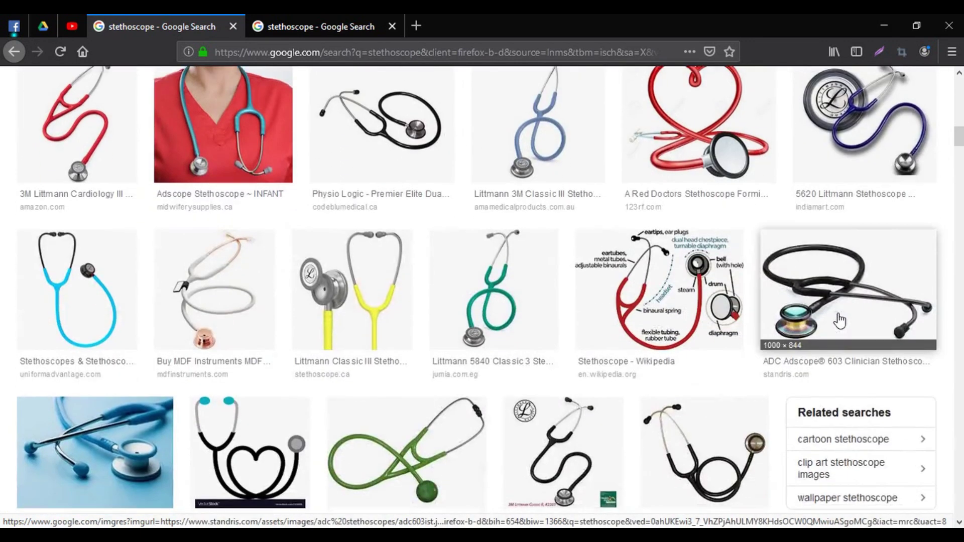
scroll(839, 319, "down", 3)
scroll(838, 319, "down", 1)
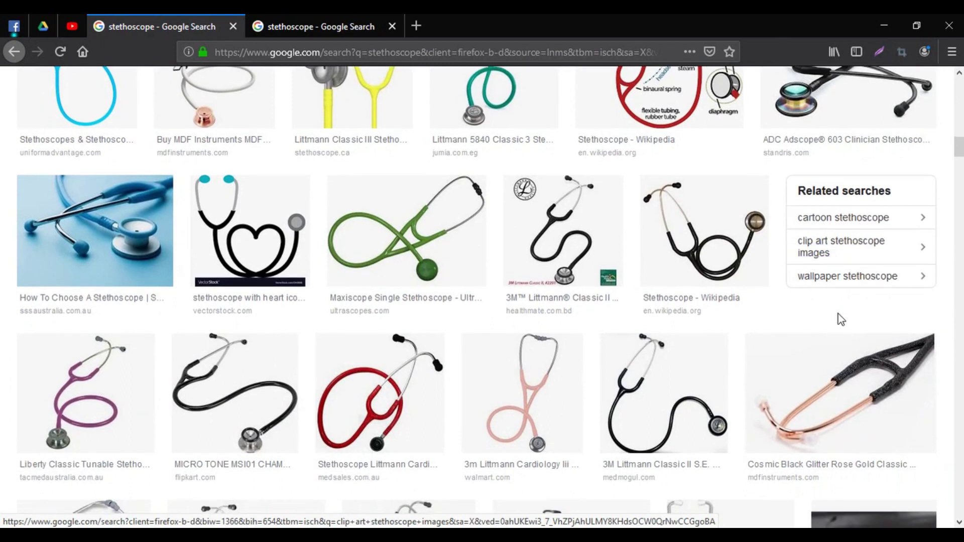
scroll(819, 342, "down", 5)
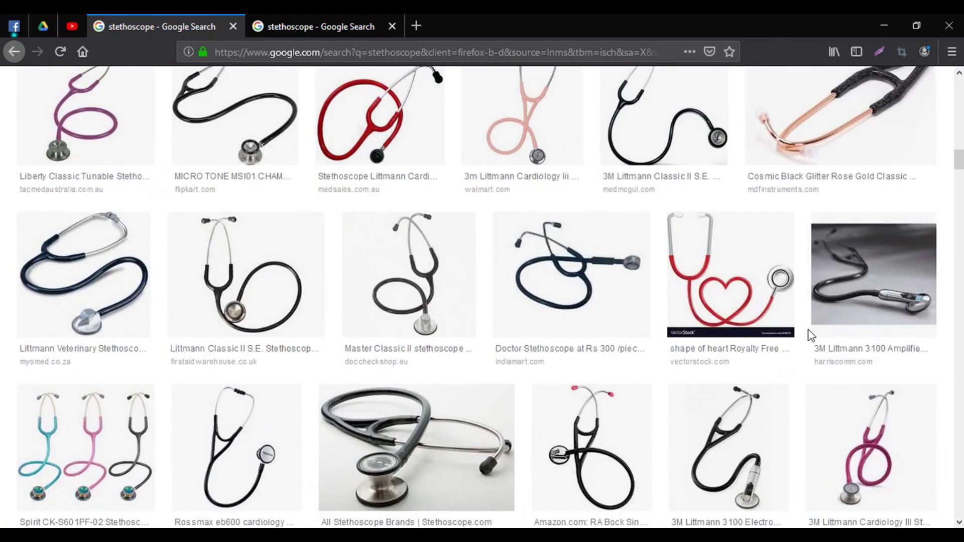
scroll(810, 335, "down", 10)
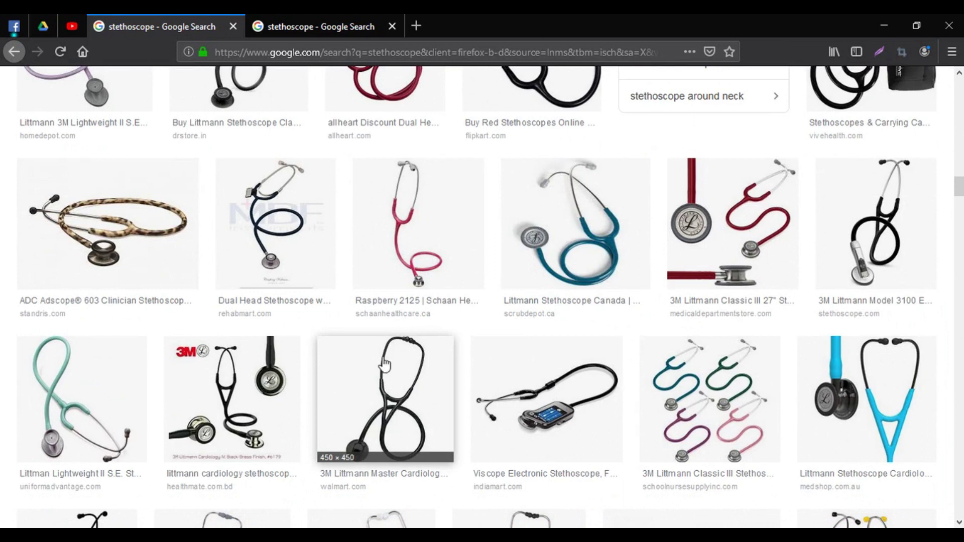
On the second stethoscope search tab, view the enlarged black 'Doctors Stethoscope For Sale' drawing.
left_click(336, 21)
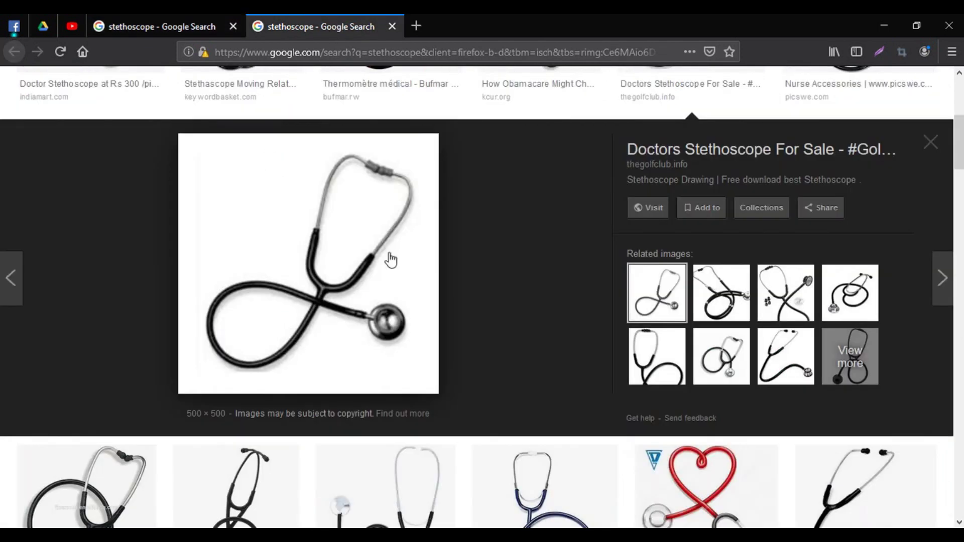
scroll(627, 240, "up", 3)
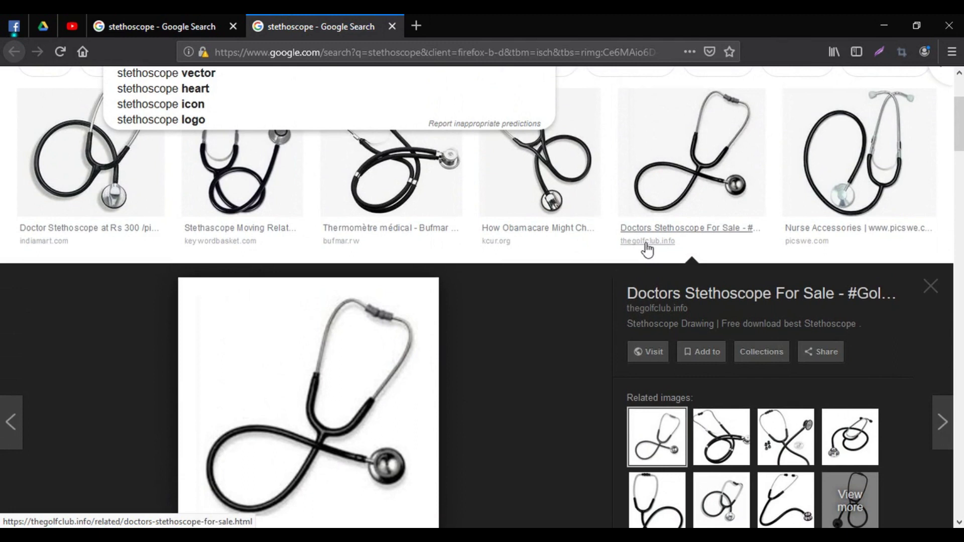
scroll(603, 261, "down", 2)
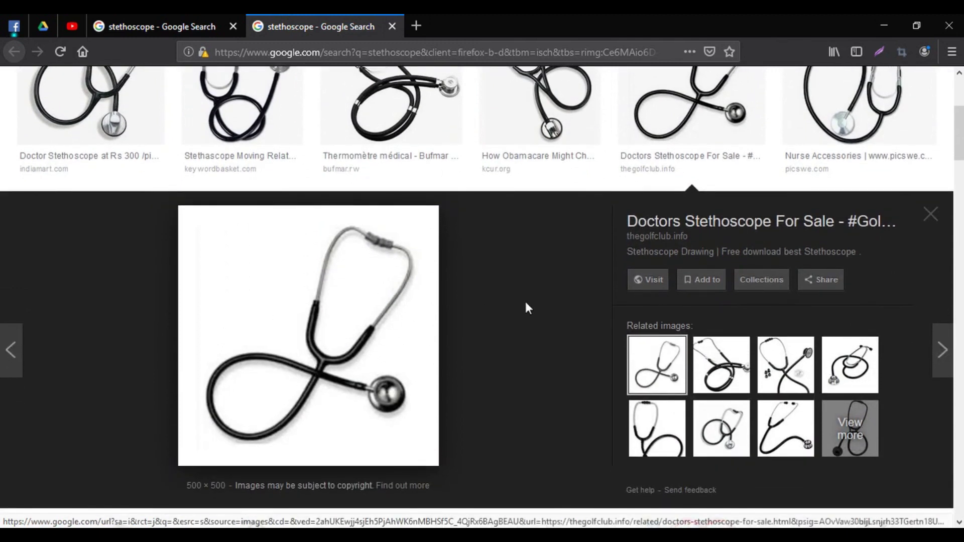
scroll(604, 284, "up", 5)
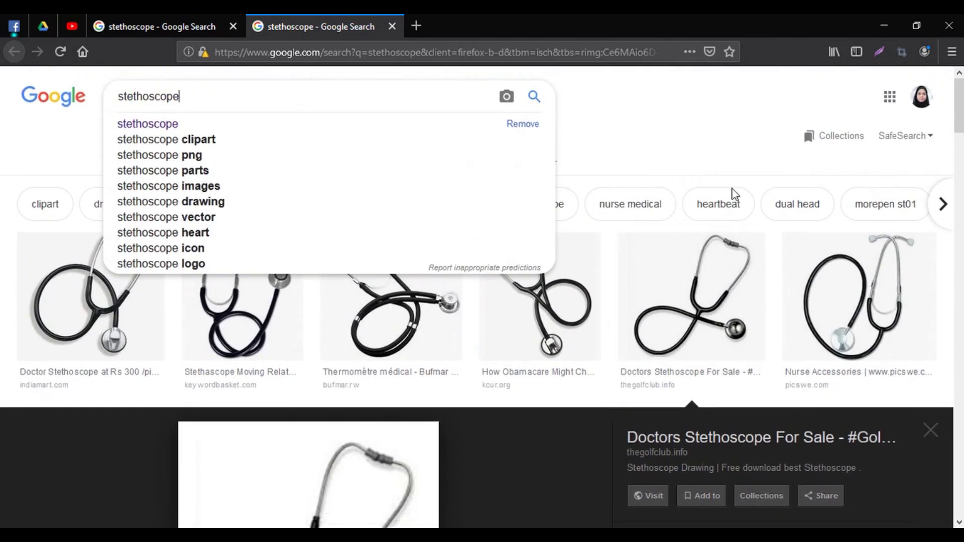
left_click(702, 128)
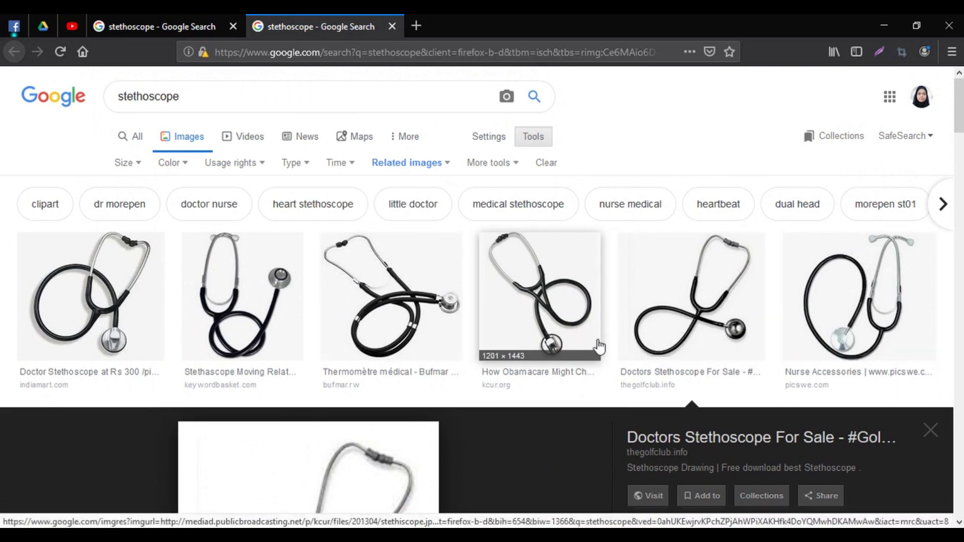
scroll(772, 258, "down", 5)
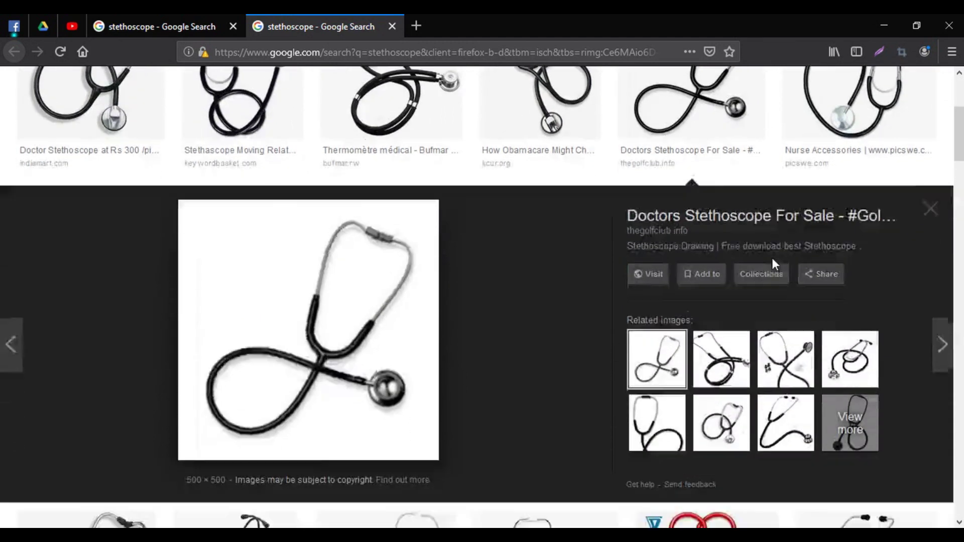
scroll(772, 258, "down", 8)
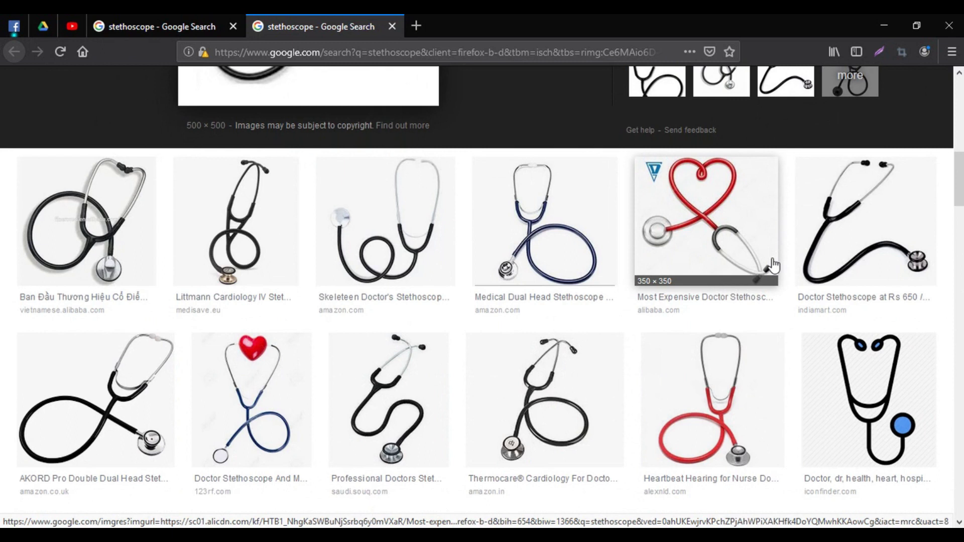
scroll(773, 265, "up", 2)
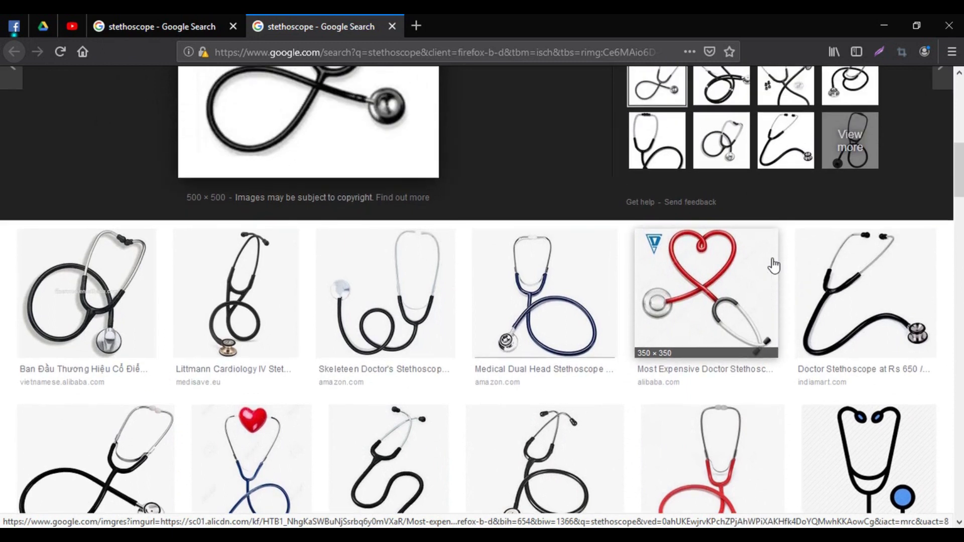
scroll(773, 265, "up", 5)
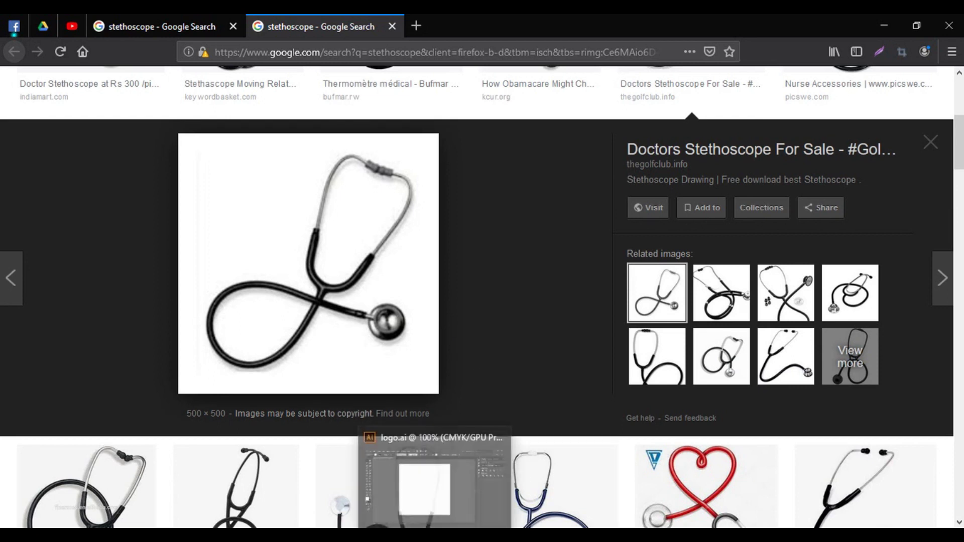
Place stethoscope.png from the Image folder into the Illustrator logo.ai artboard.
left_click(435, 536)
mouse_move(301, 536)
left_click(275, 486)
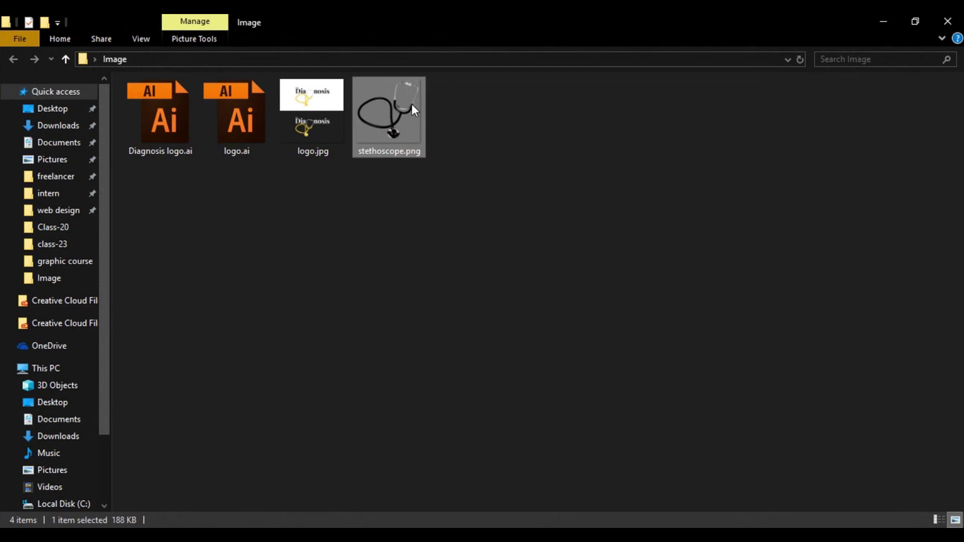
left_click_drag(409, 102, 435, 355)
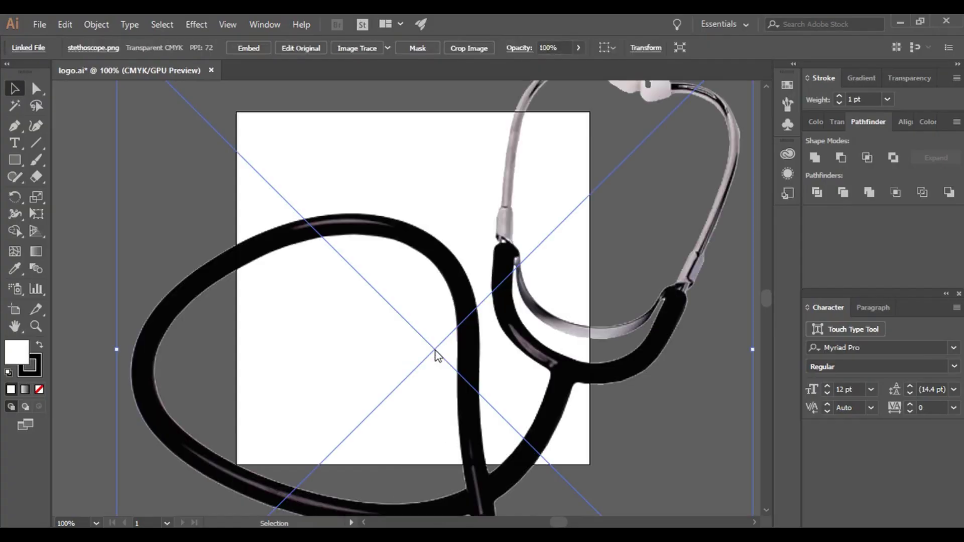
Scale the placed stethoscope image down to fit the artboard, about 208 PPI.
left_click_drag(357, 221, 406, 339)
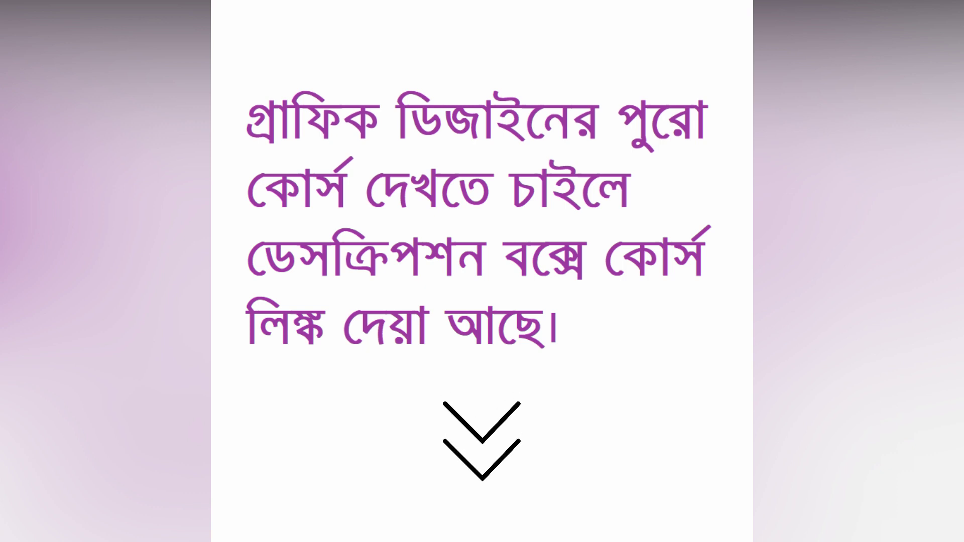
left_click_drag(168, 151, 341, 301)
left_click_drag(526, 377, 390, 236)
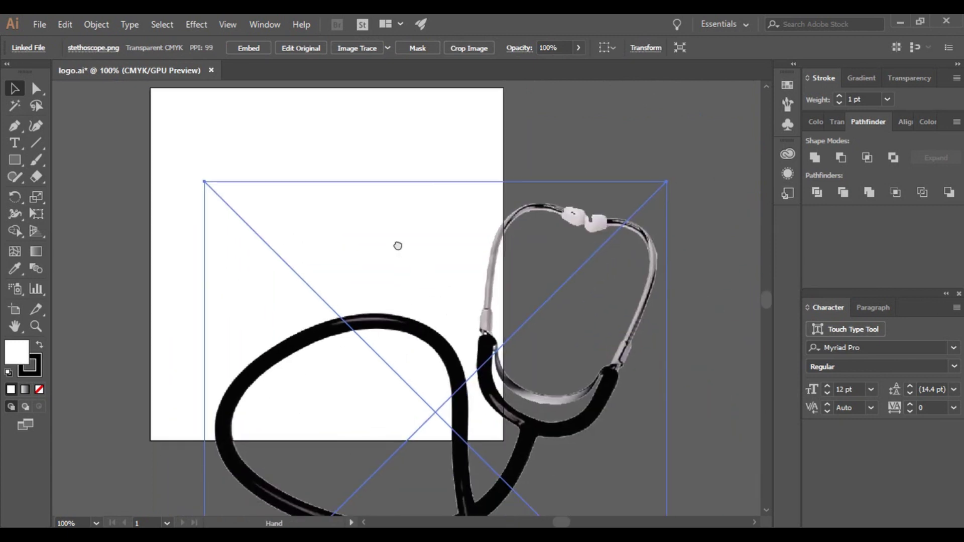
left_click_drag(672, 185, 594, 255)
left_click_drag(461, 294, 418, 177)
left_click_drag(545, 142, 479, 207)
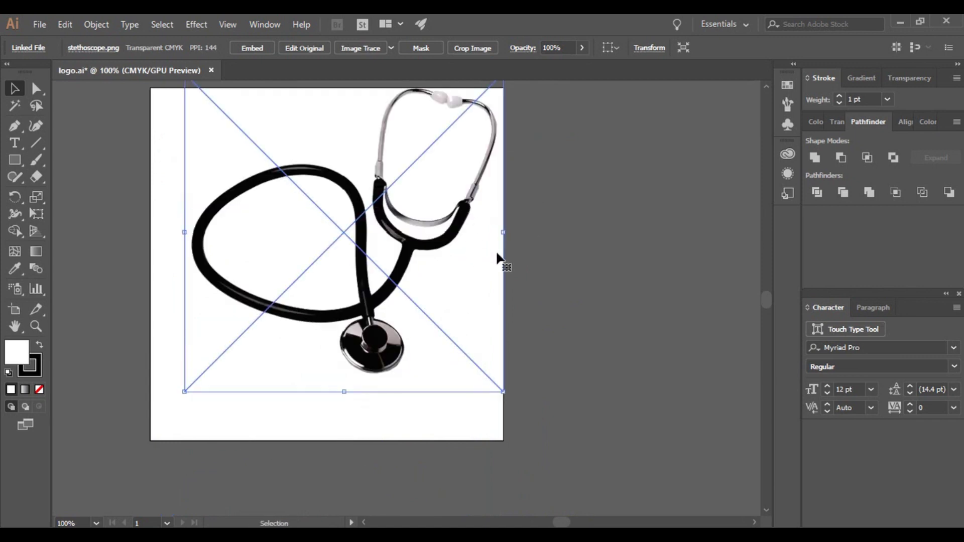
left_click_drag(497, 258, 527, 326)
left_click(215, 140)
left_click_drag(213, 140, 313, 240)
Center the stethoscope on the artboard and nudge it slightly left.
left_click_drag(464, 357, 408, 339)
left_click(523, 327)
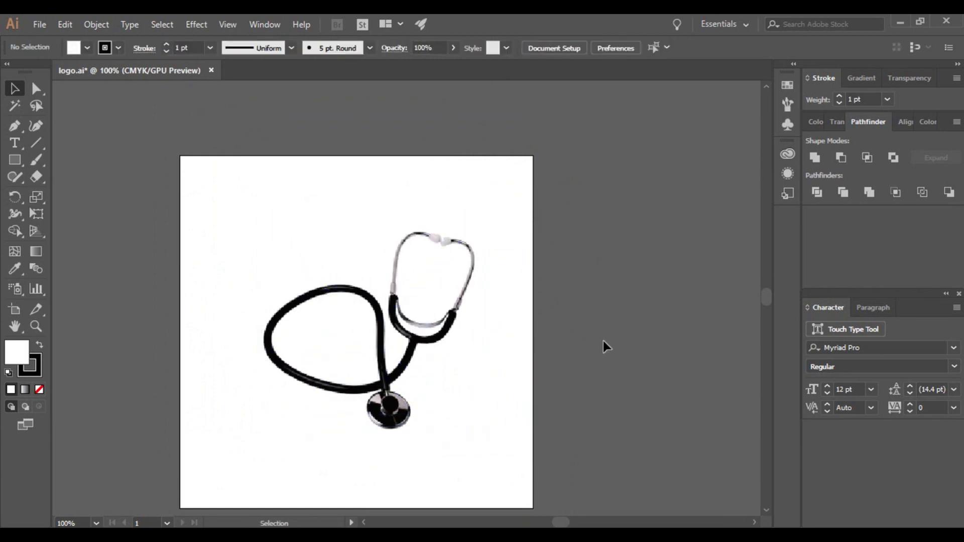
scroll(607, 322, "down", 2)
scroll(613, 302, "up", 1)
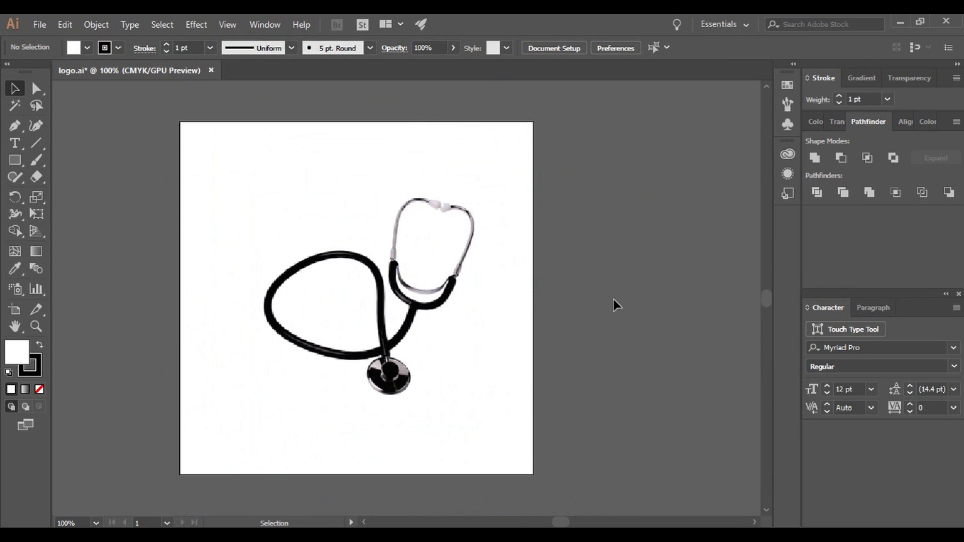
left_click_drag(442, 292, 438, 292)
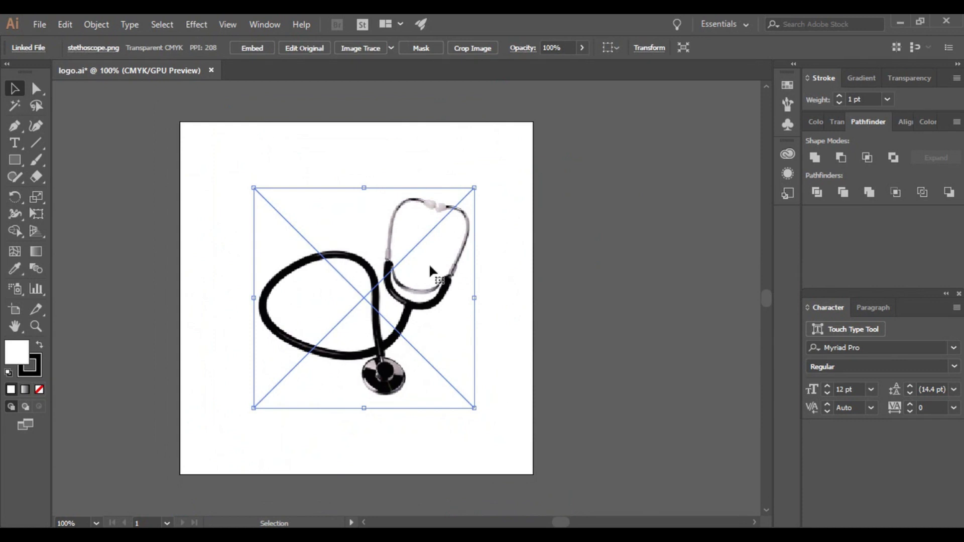
Trace the stethoscope photo using the Image Trace 6 Colors preset with Preview on.
left_click(267, 18)
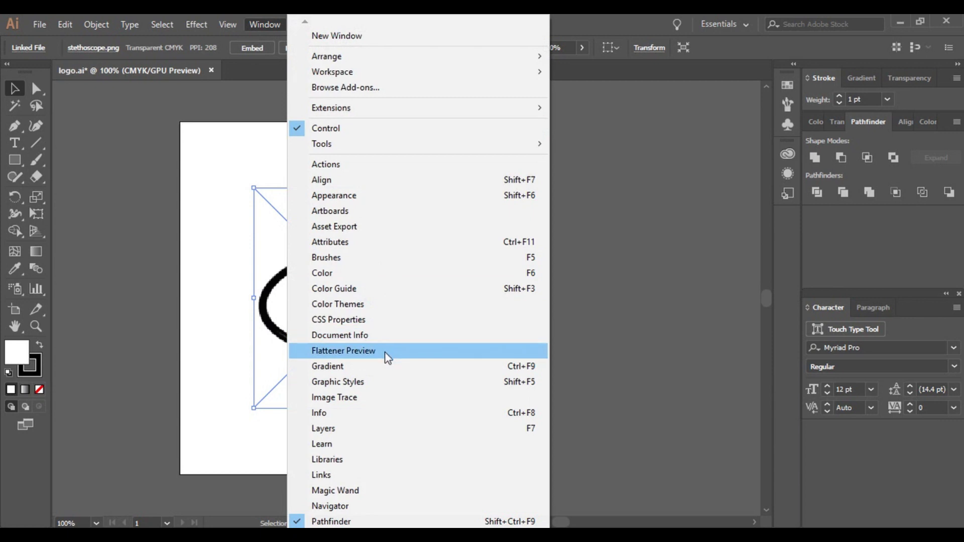
left_click(382, 398)
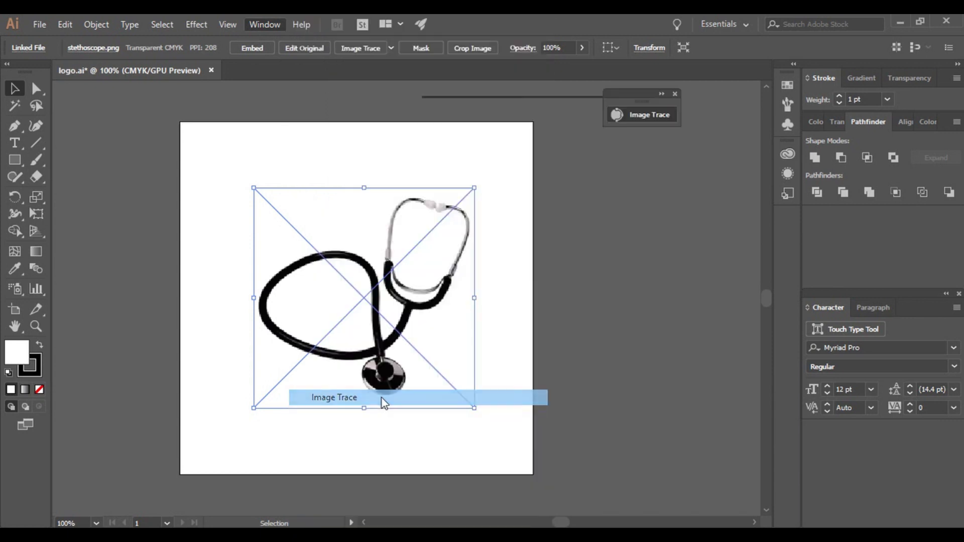
left_click_drag(528, 106, 661, 101)
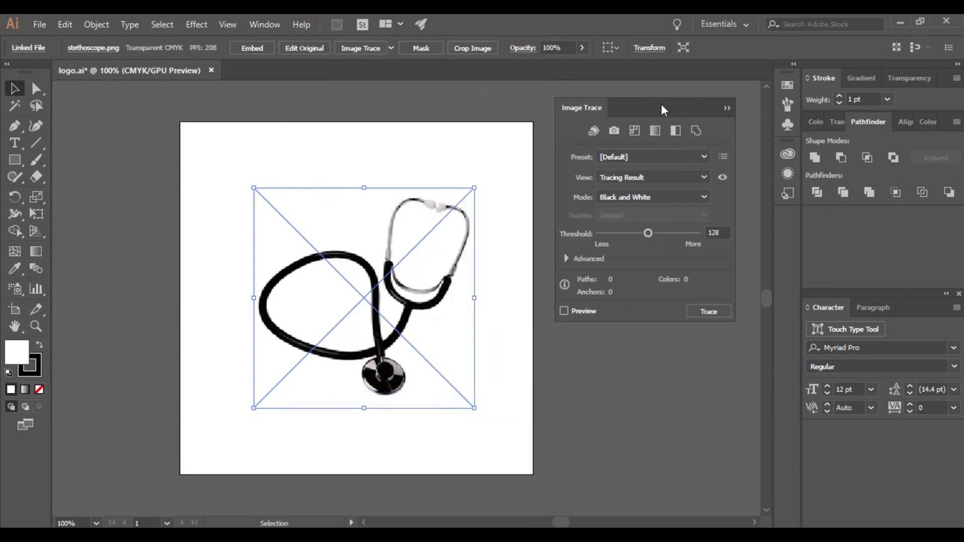
left_click(564, 311)
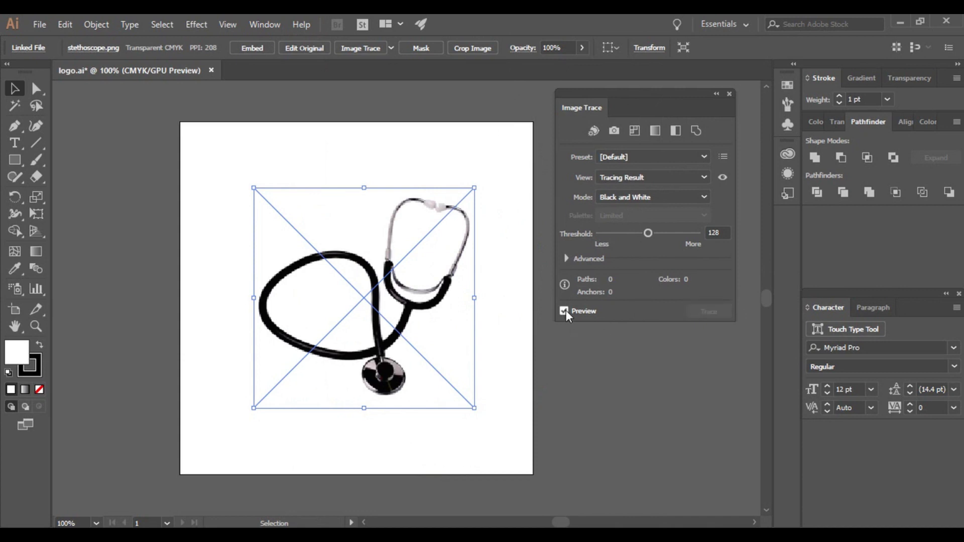
left_click(674, 156)
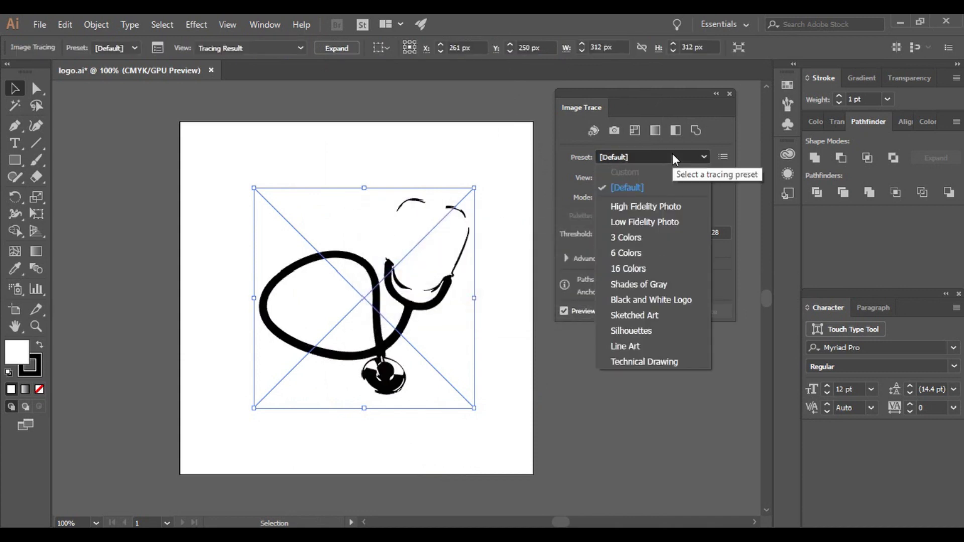
left_click(644, 254)
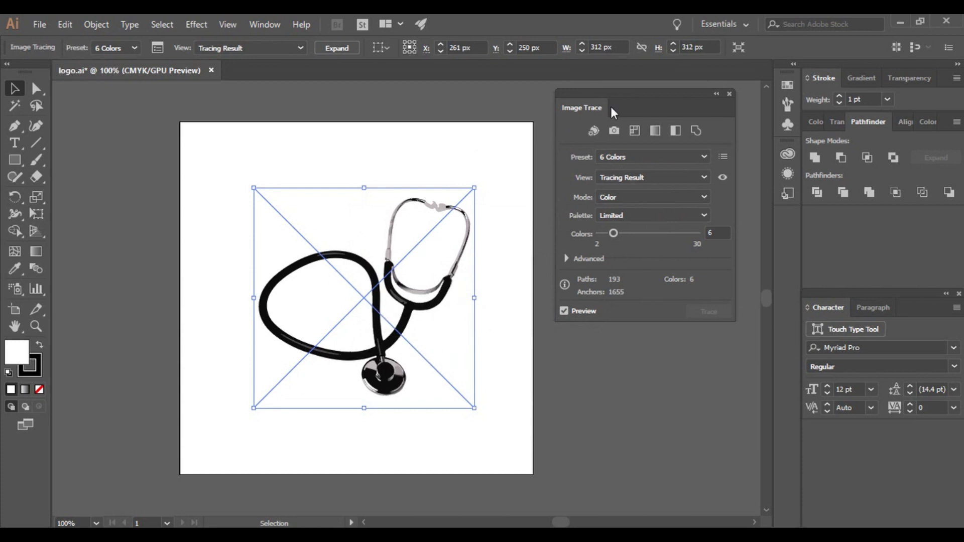
left_click_drag(632, 93, 657, 96)
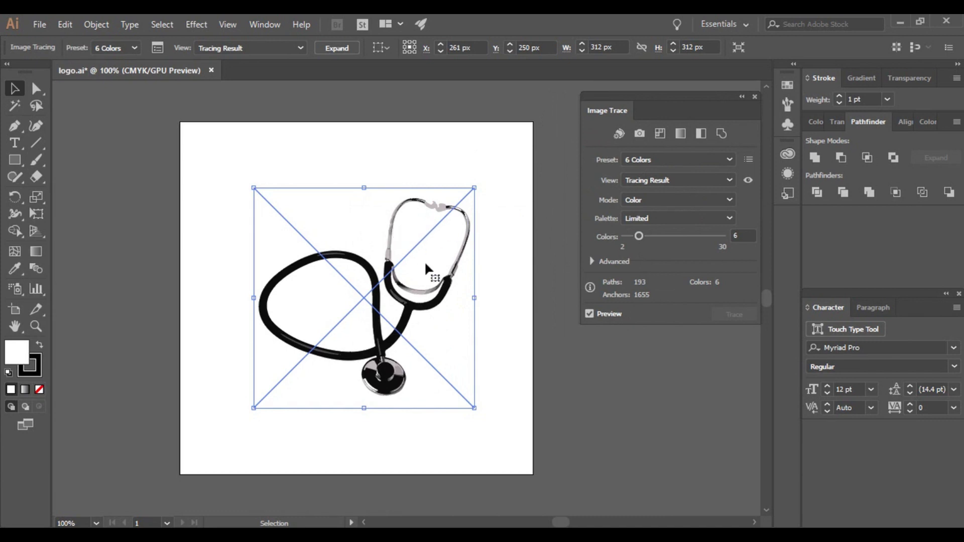
left_click(100, 26)
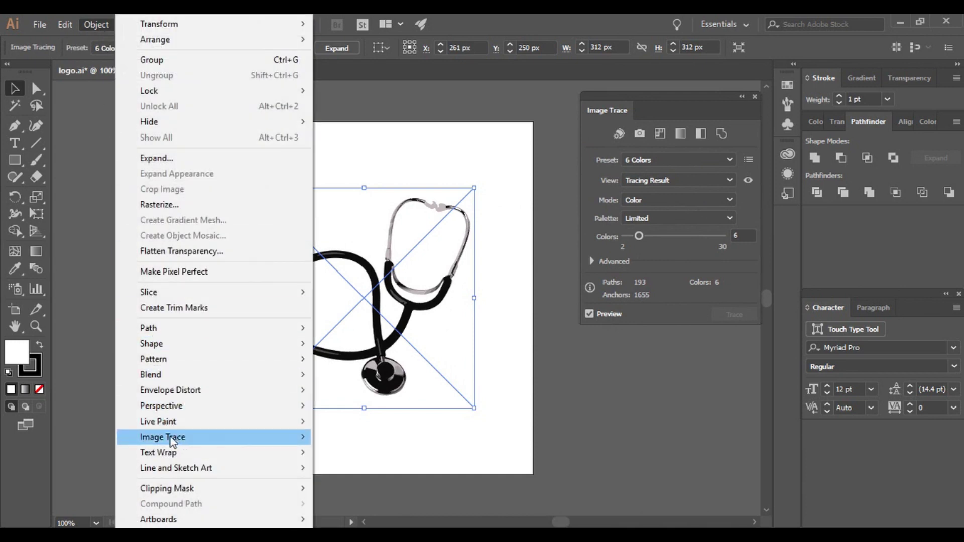
Expand the 6 Colors trace into editable vector paths.
mouse_move(177, 438)
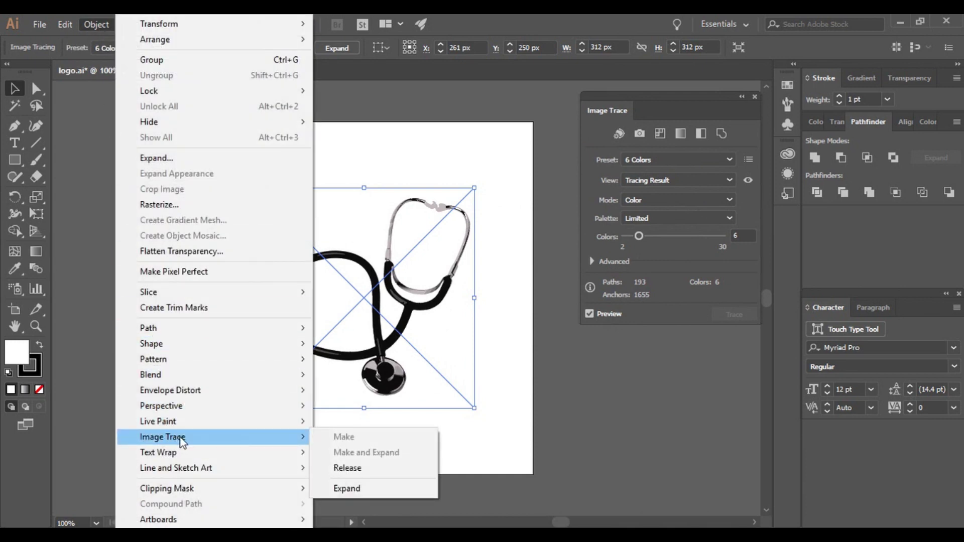
left_click(357, 488)
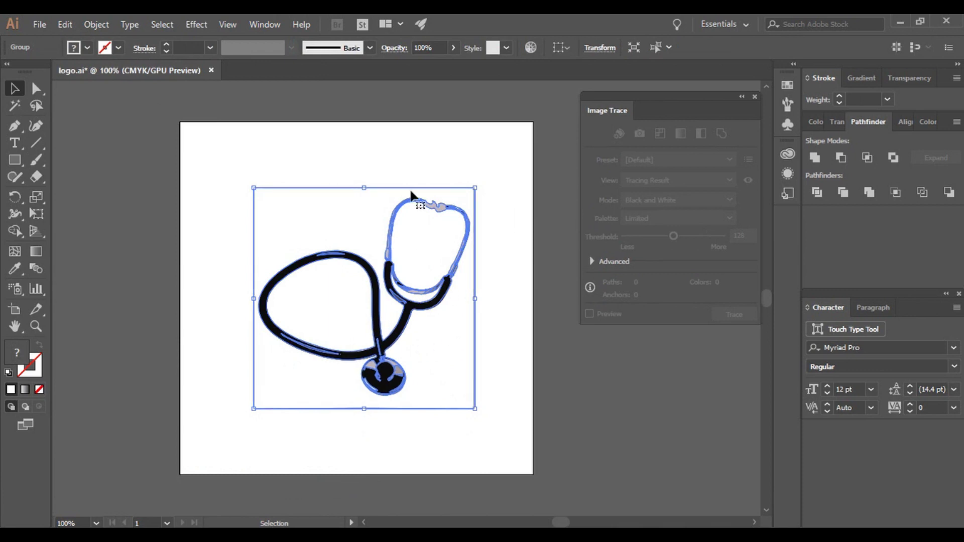
key("ctrl+z")
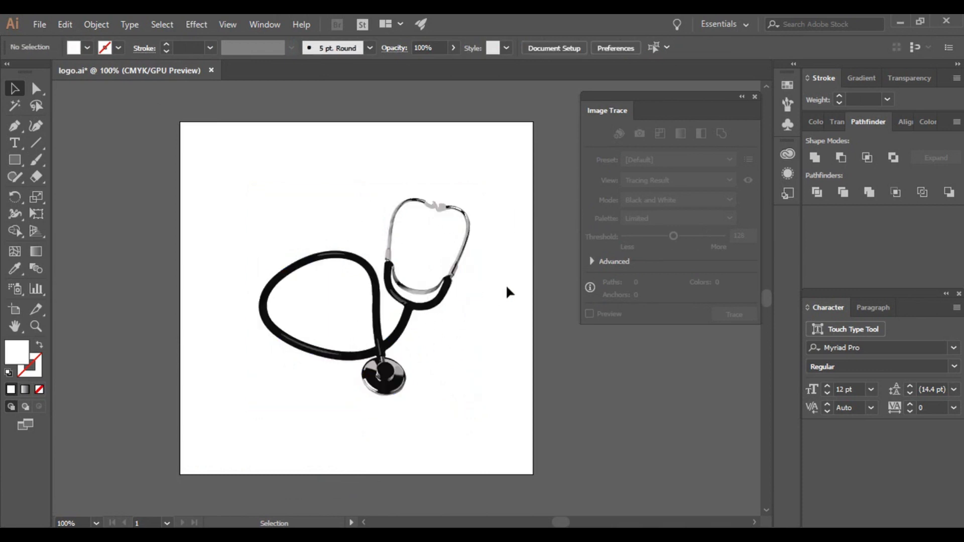
key("ctrl+shift+z")
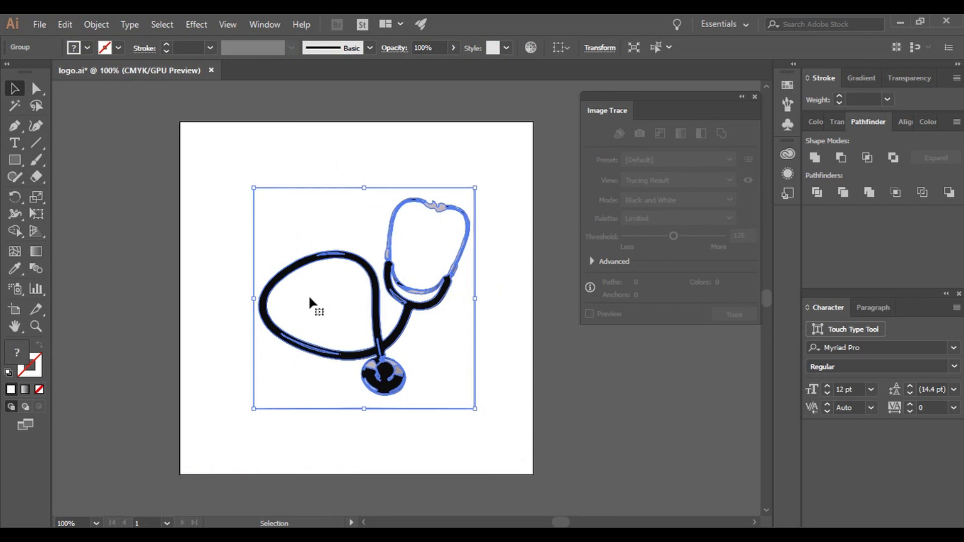
Ungroup the expanded stethoscope and select its black tubing path.
right_click(391, 237)
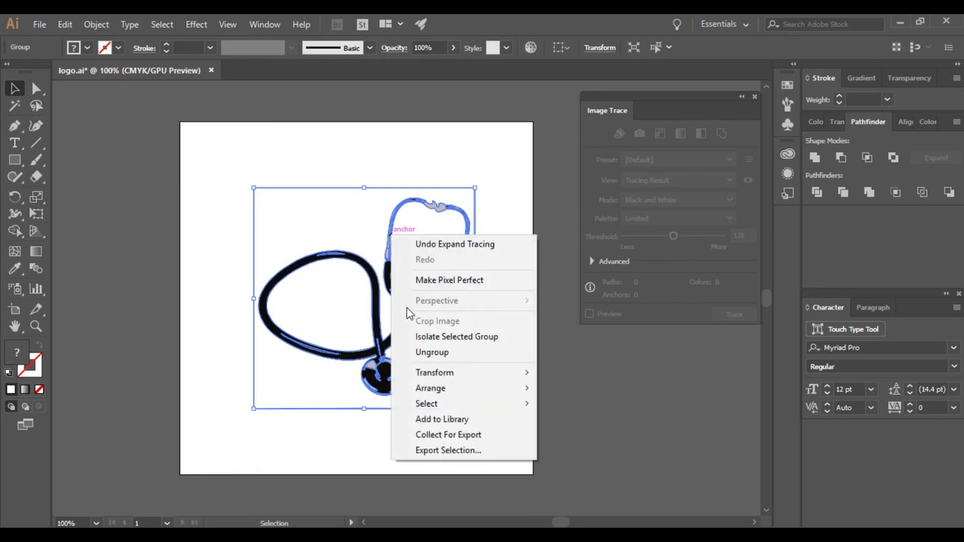
left_click(424, 353)
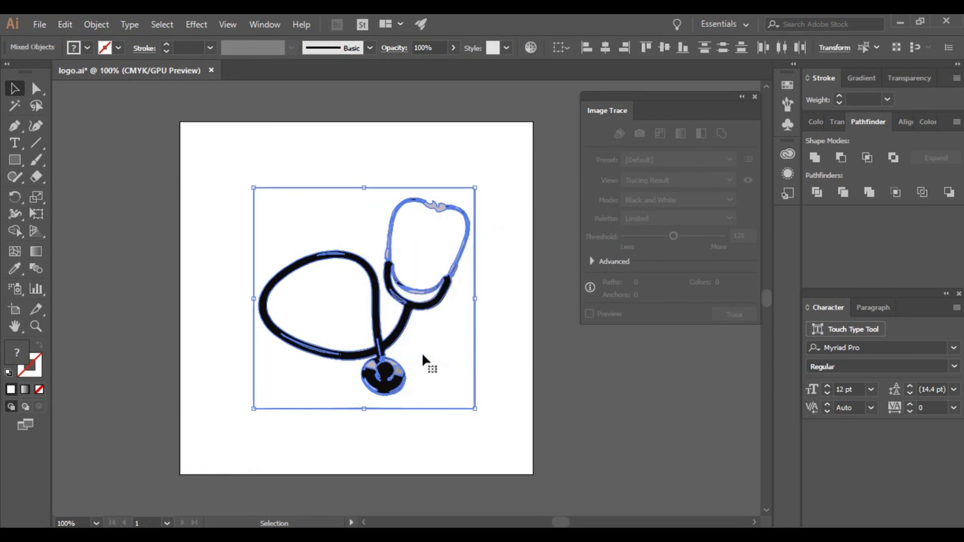
left_click(488, 329)
left_click(445, 289)
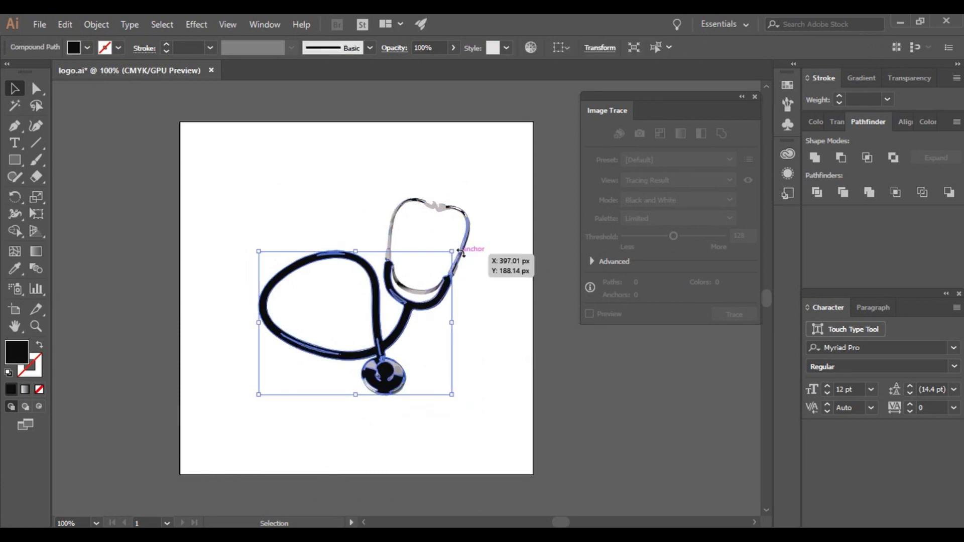
key("a")
key("ctrl+plus")
key("ctrl+plus")
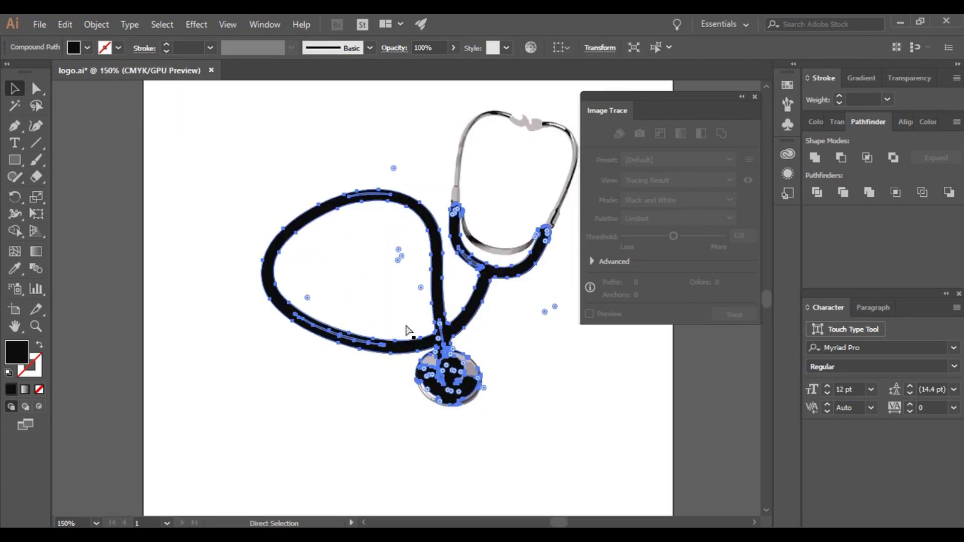
left_click_drag(405, 322, 269, 373)
left_click(501, 334)
left_click(438, 276)
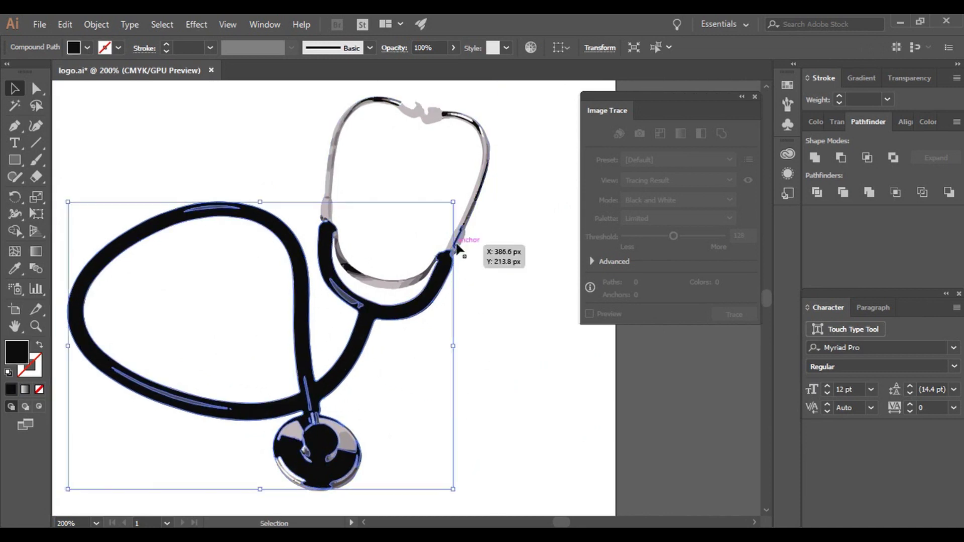
left_click(468, 216)
left_click_drag(462, 241, 462, 242)
left_click(322, 211)
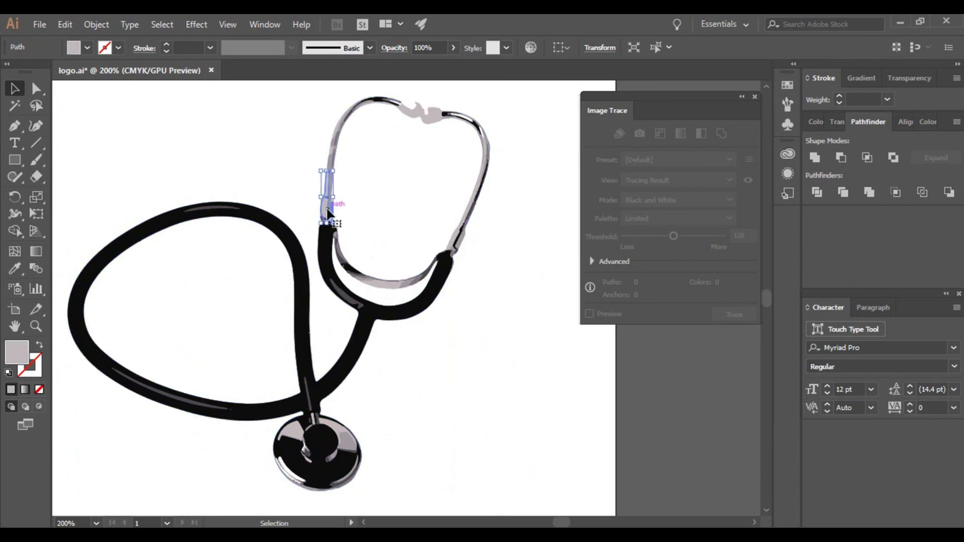
left_click(333, 160)
left_click(340, 137)
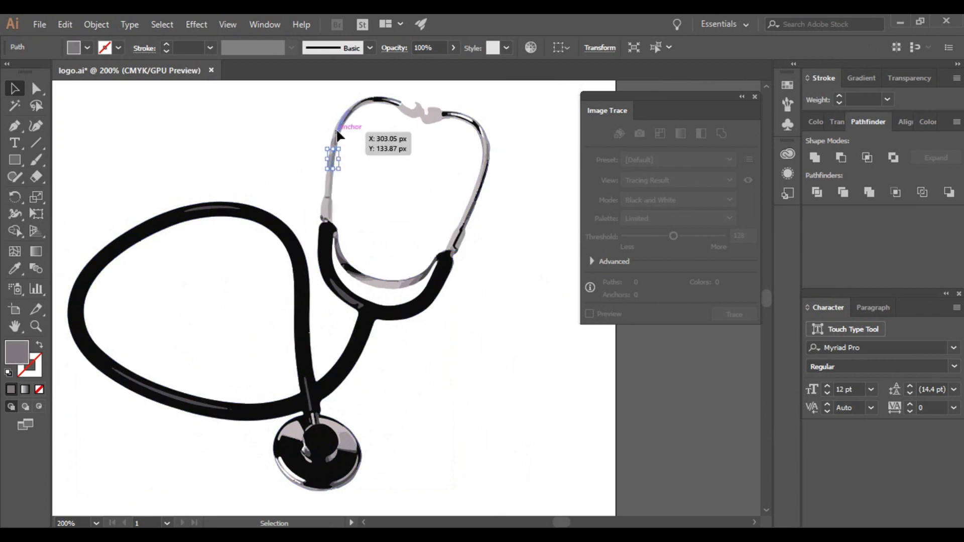
left_click(352, 113)
left_click(371, 102)
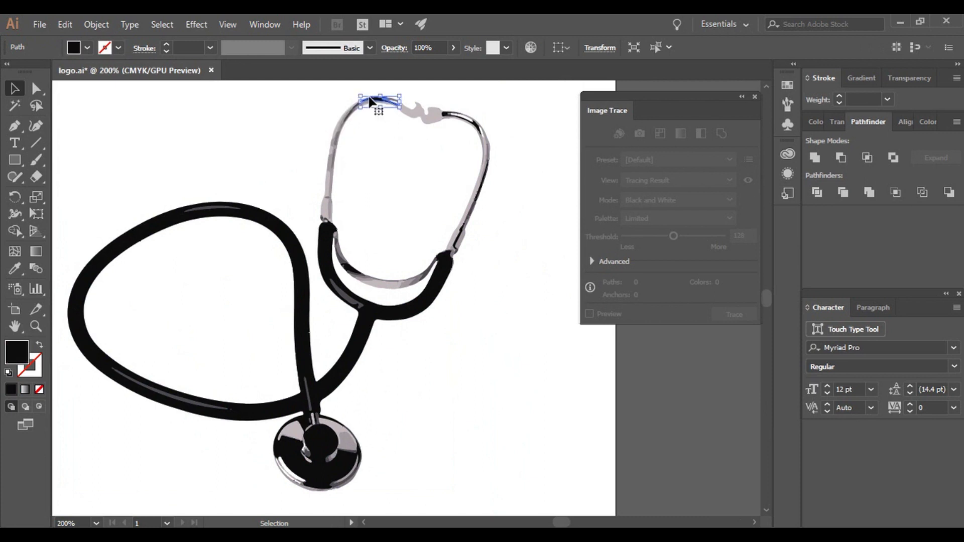
left_click(412, 117)
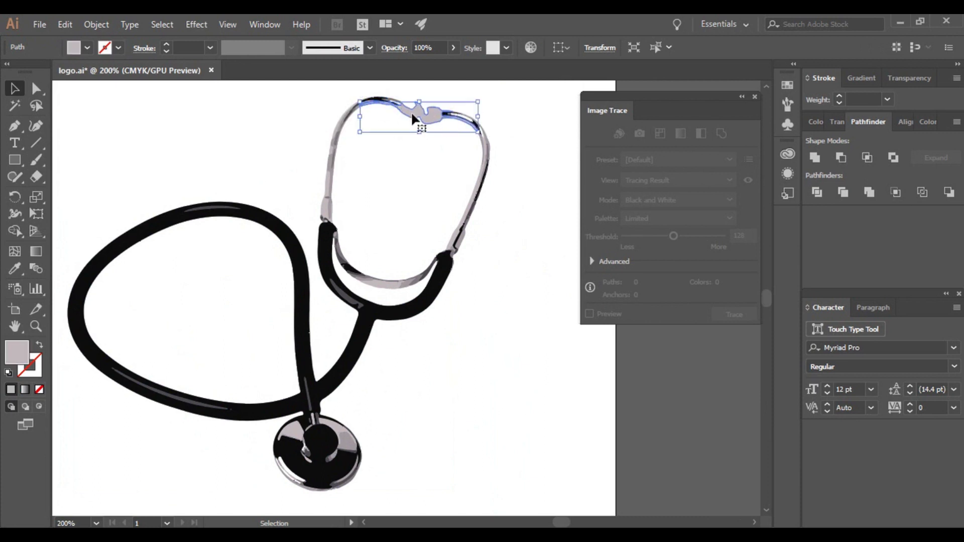
left_click(513, 360)
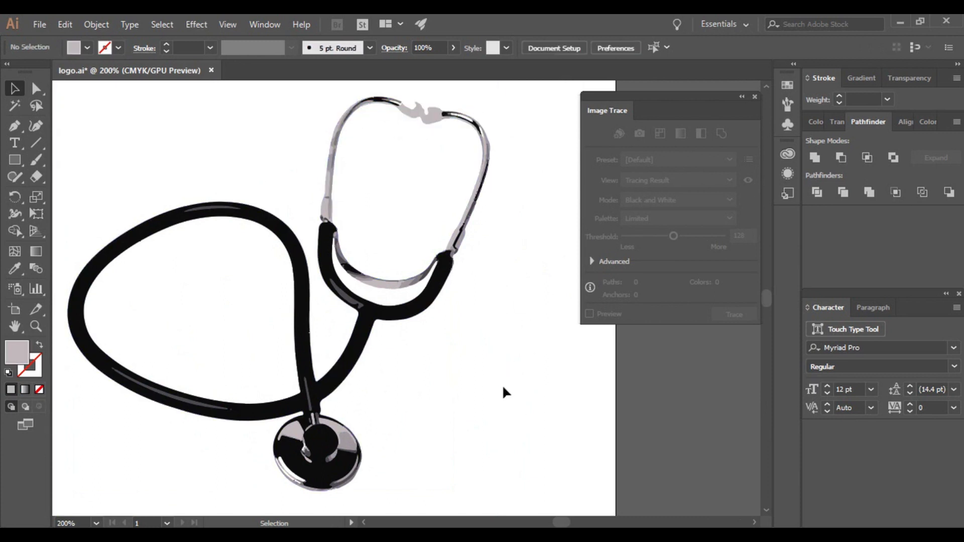
key("ctrl+equal")
left_click_drag(455, 442, 582, 417)
left_click_drag(420, 505, 451, 407)
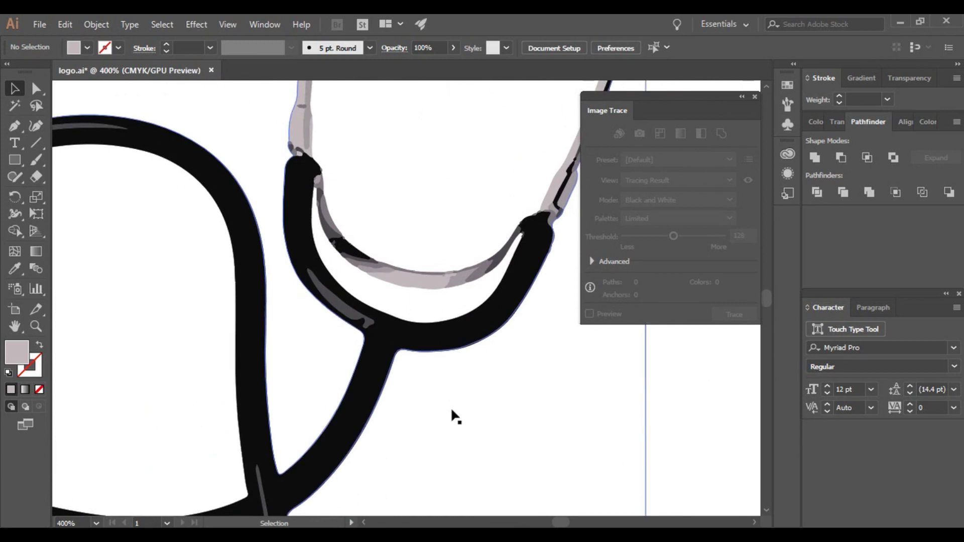
key("ctrl+minus")
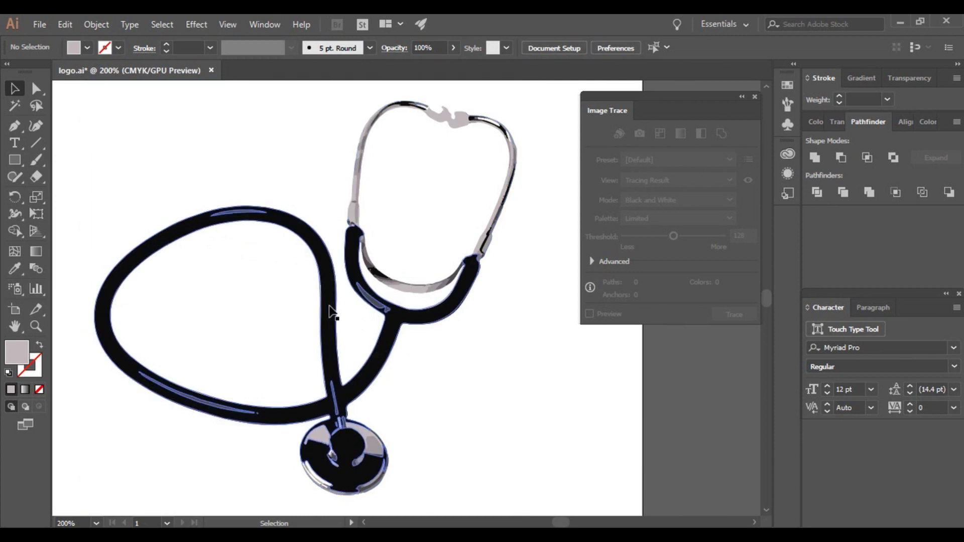
Fill the black tubing path with yellow using the Color Picker.
left_click(327, 311)
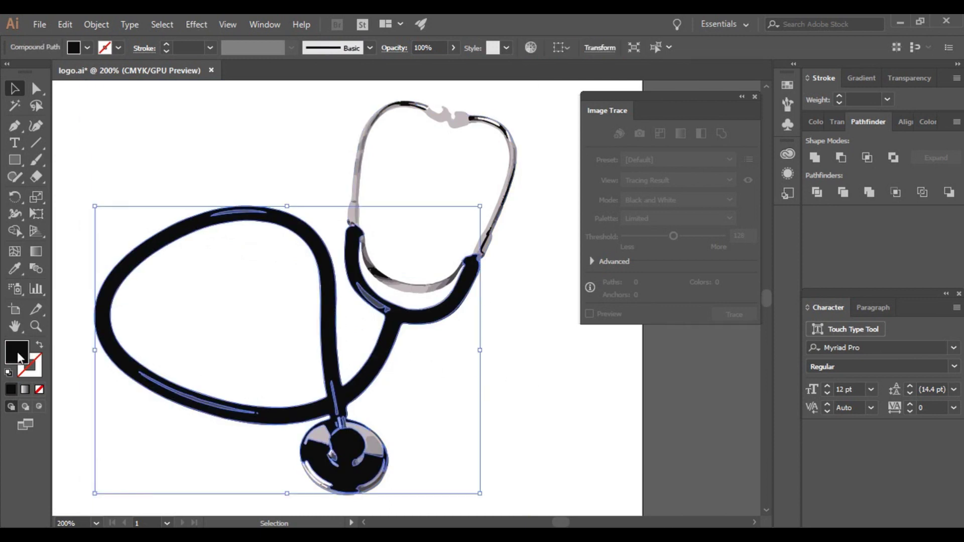
double_click(18, 358)
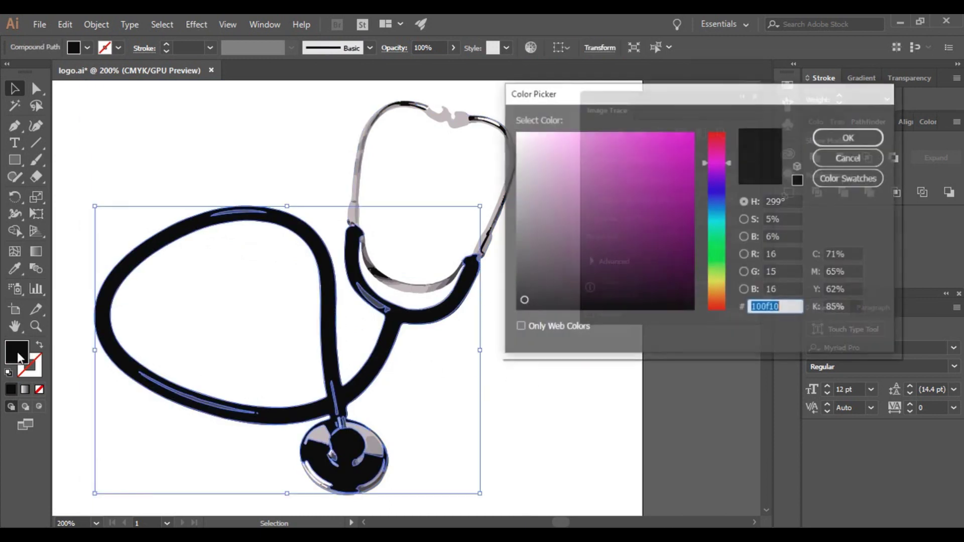
left_click(722, 280)
left_click(721, 281)
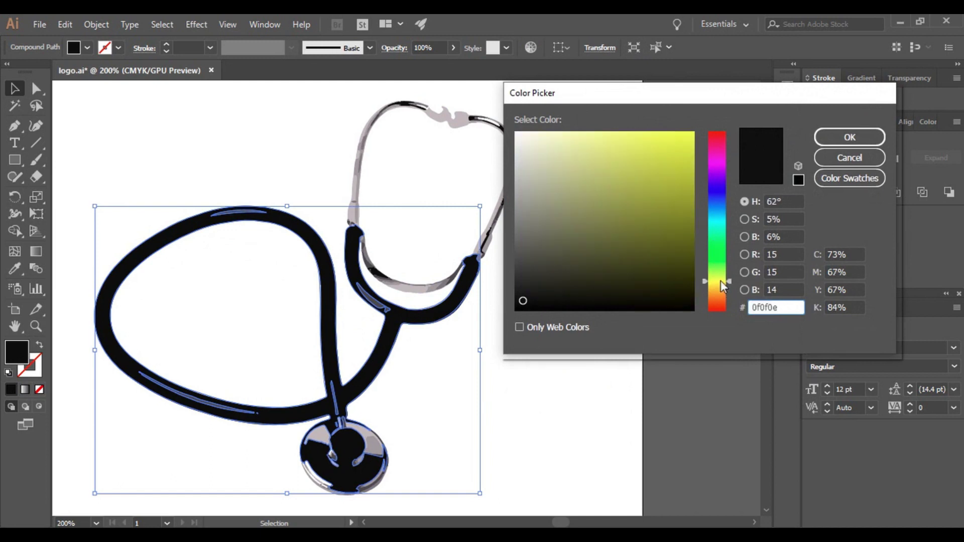
mouse_move(659, 160)
left_mouse_down()
mouse_move(680, 125)
mouse_move(678, 159)
mouse_move(686, 130)
left_mouse_up()
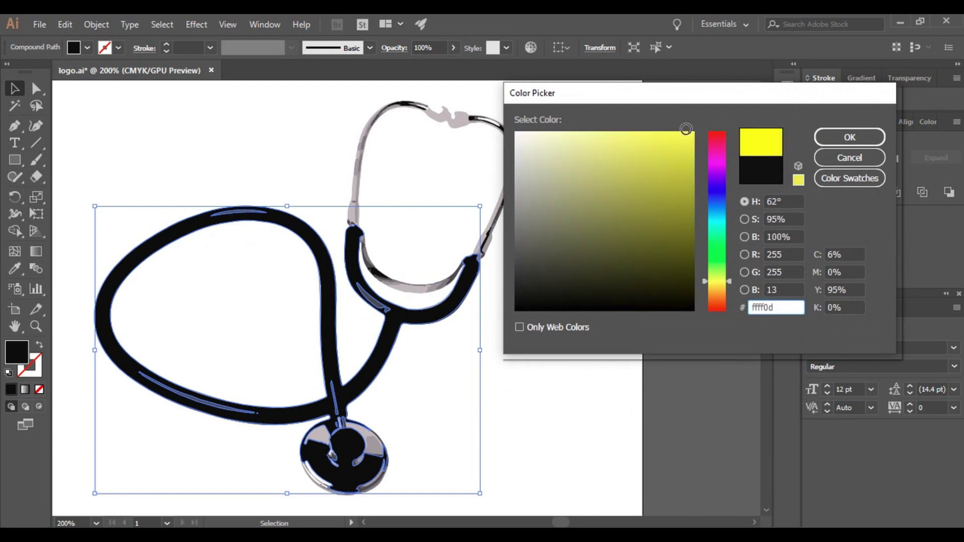
mouse_move(680, 173)
left_mouse_down()
mouse_move(693, 133)
mouse_move(665, 156)
mouse_move(676, 128)
mouse_move(686, 132)
left_mouse_up()
left_click(849, 136)
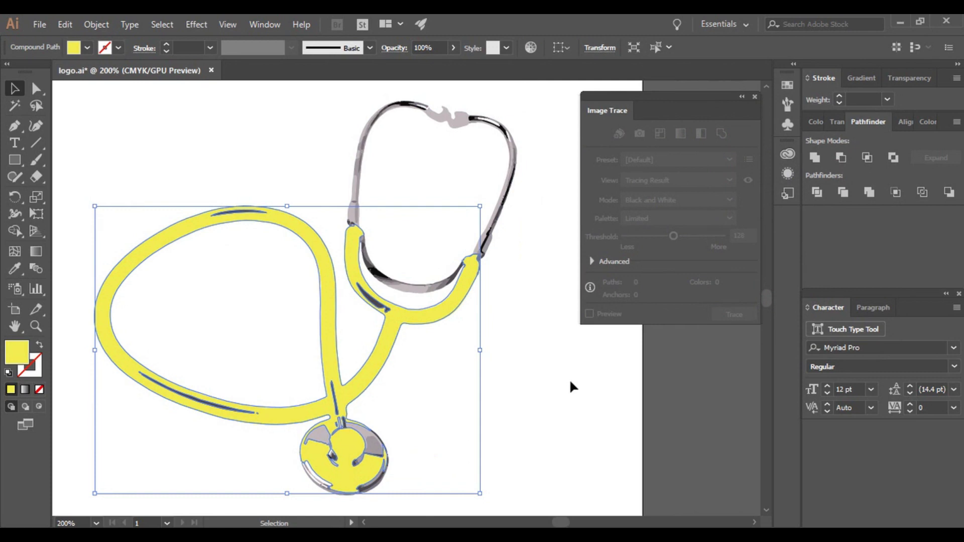
Brighten the tubing fill to yellow ede600 and reselect the tubing.
double_click(15, 353)
left_click_drag(679, 152, 696, 143)
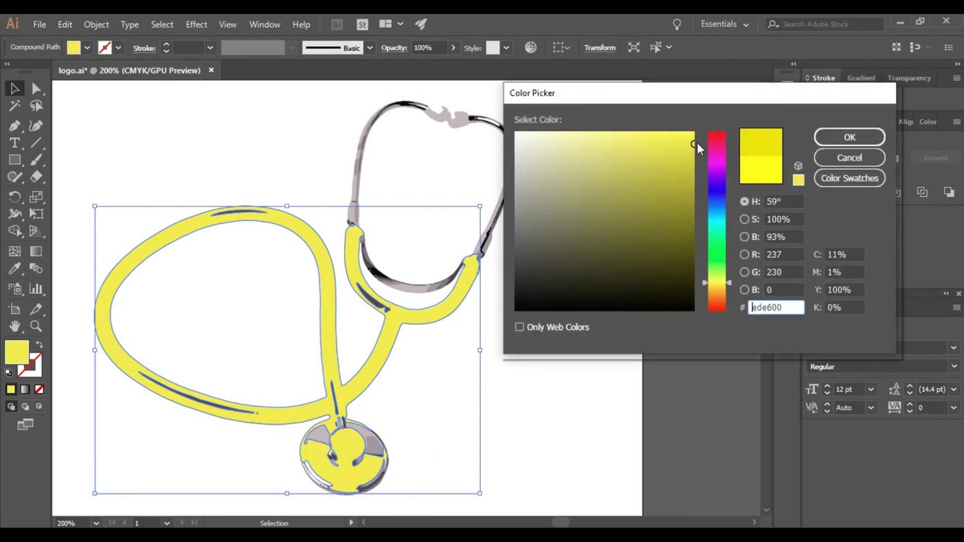
left_click(839, 140)
left_click(579, 408)
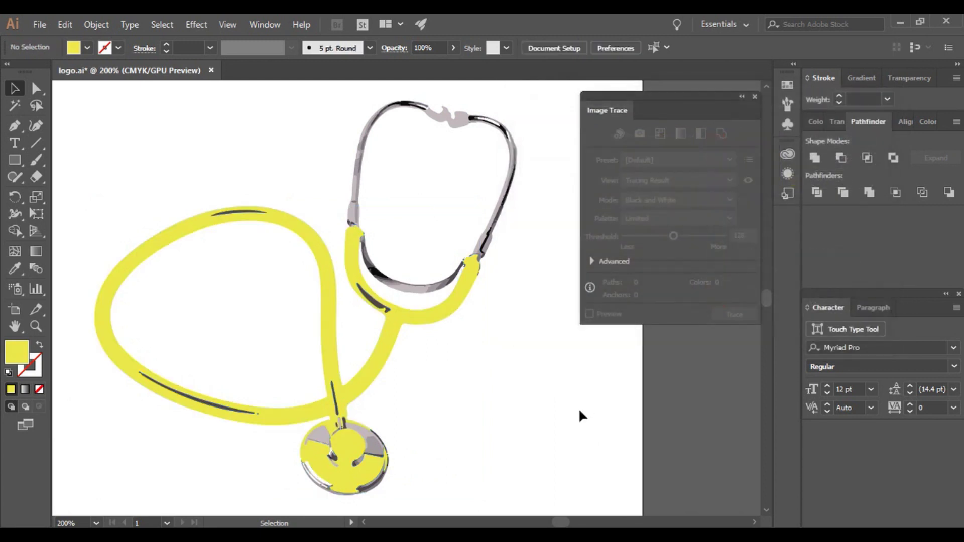
left_click(411, 314)
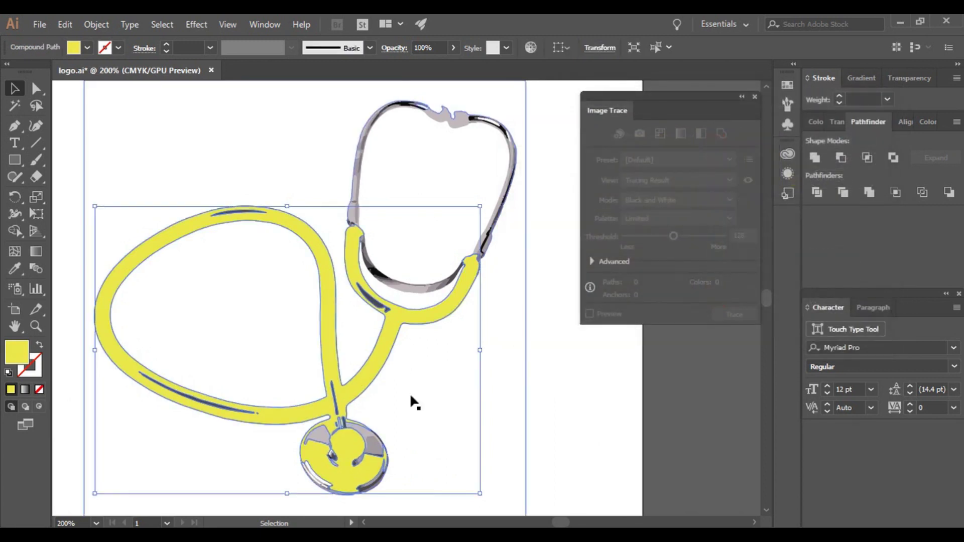
key("alt+Tab")
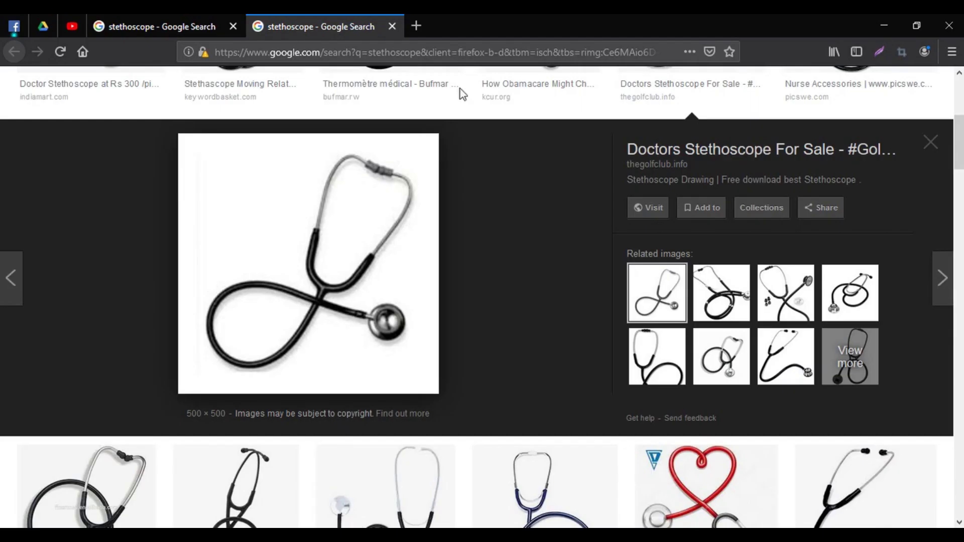
Search colorhunt in a new tab, open colorhunt.co and copy the yellow #F4FF61.
left_click(416, 25)
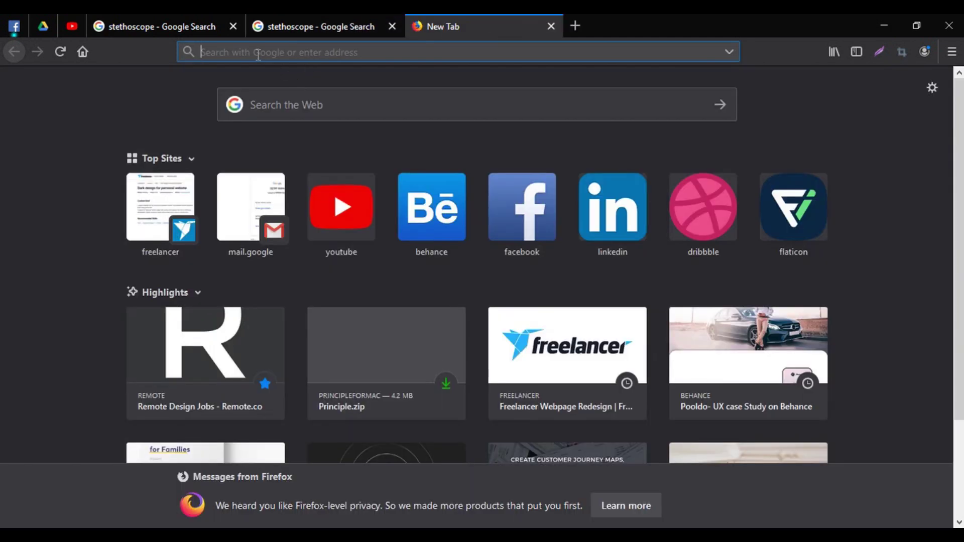
type("color")
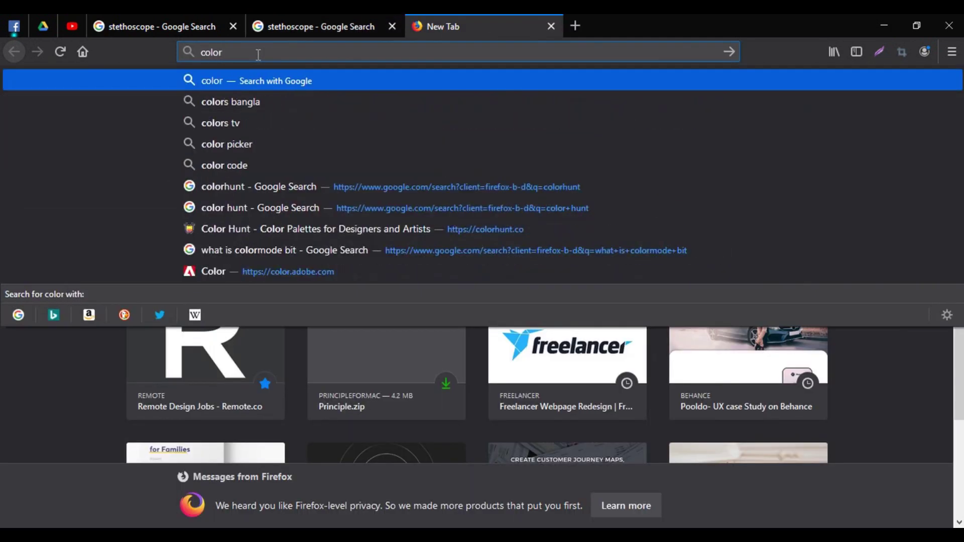
type("hunt")
key("Return")
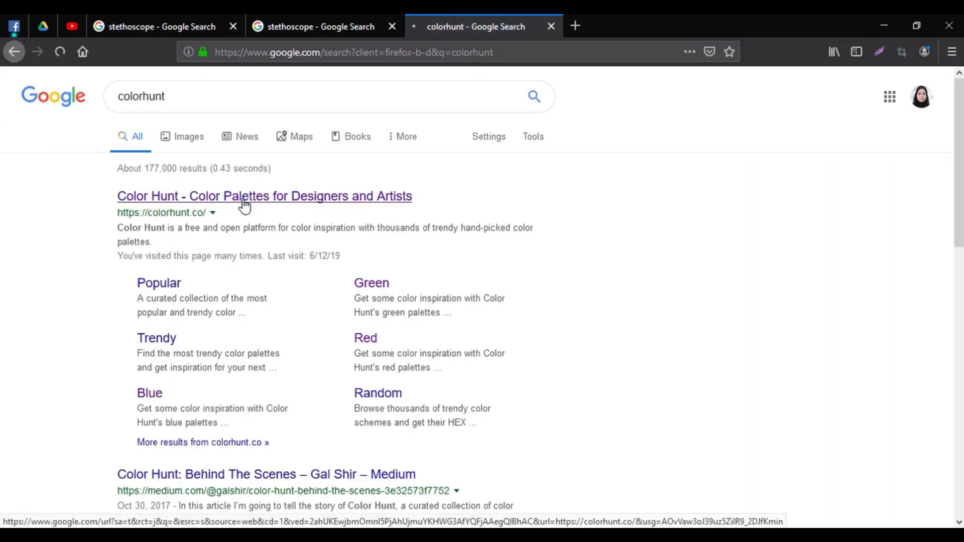
left_click(245, 206)
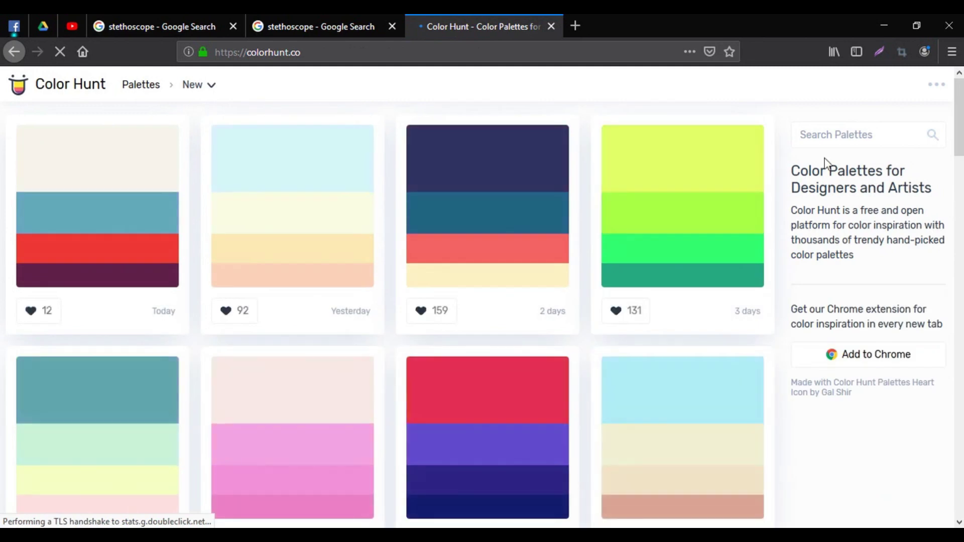
mouse_move(683, 176)
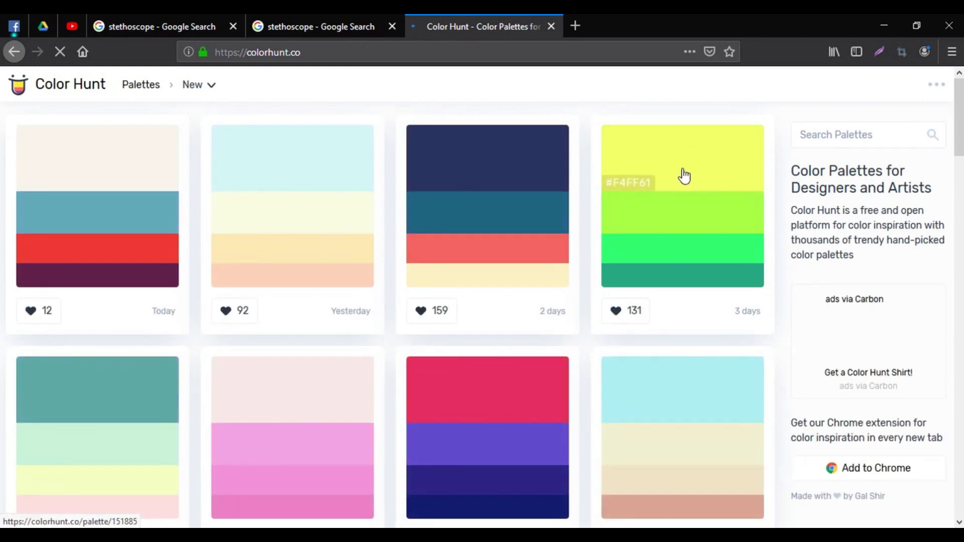
left_click(647, 184)
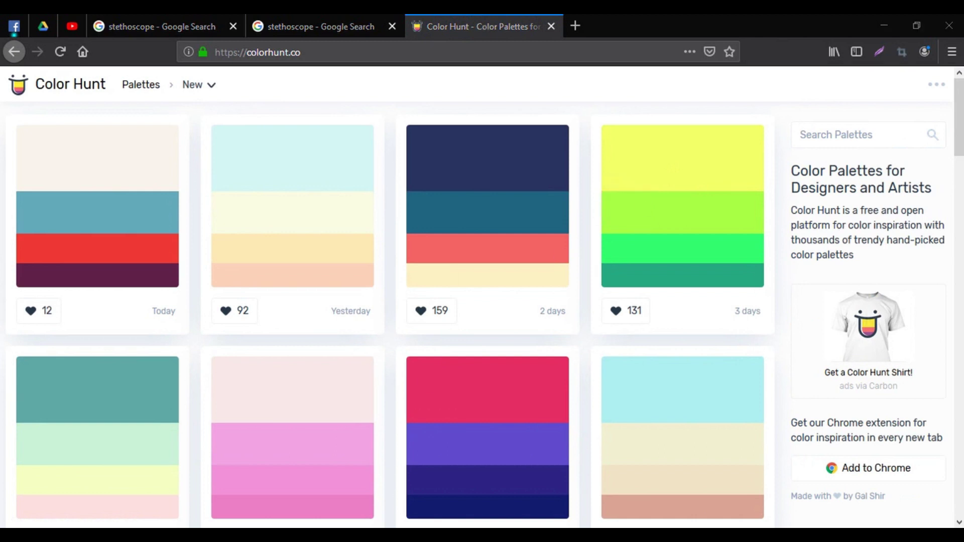
key("alt+Tab")
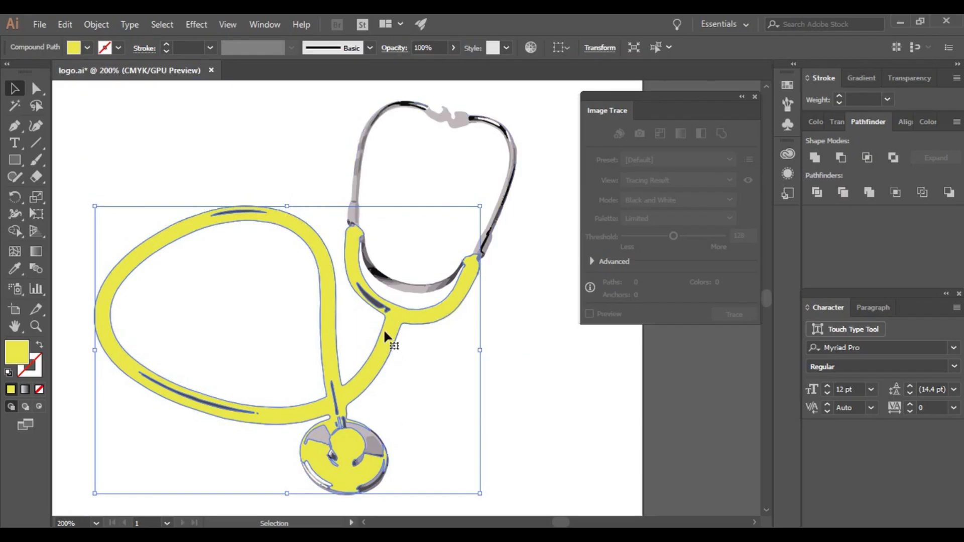
Change the stethoscope tubing fill to the paler yellow f4ff61.
double_click(11, 354)
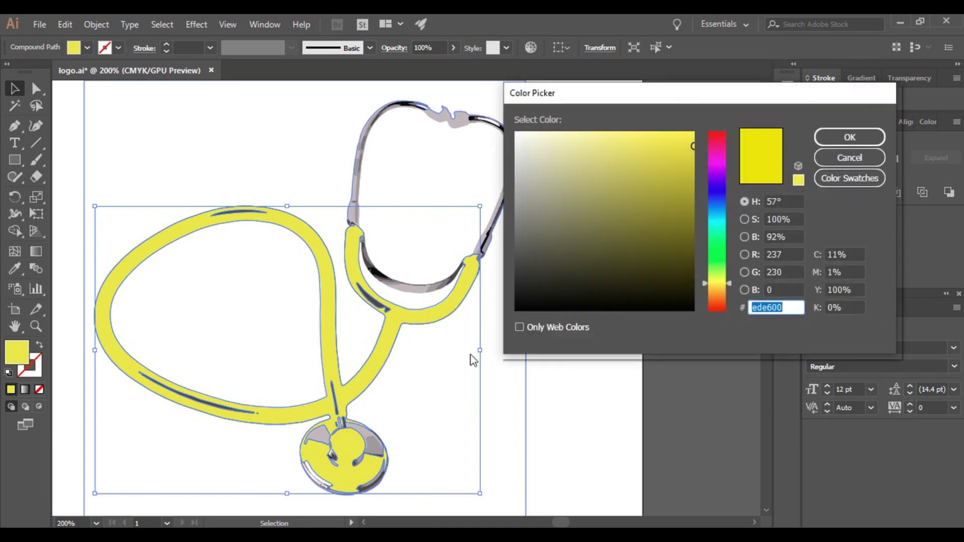
key("ctrl+v")
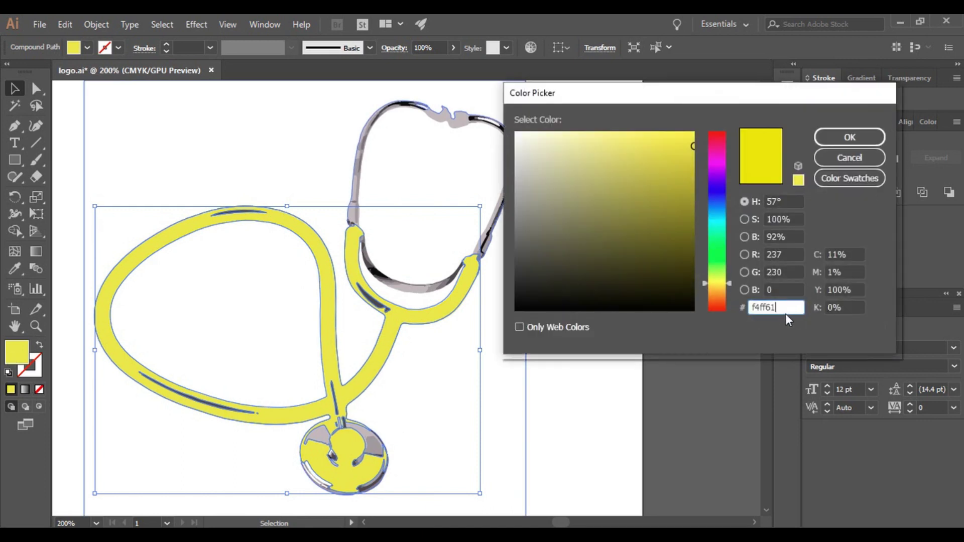
left_click(841, 140)
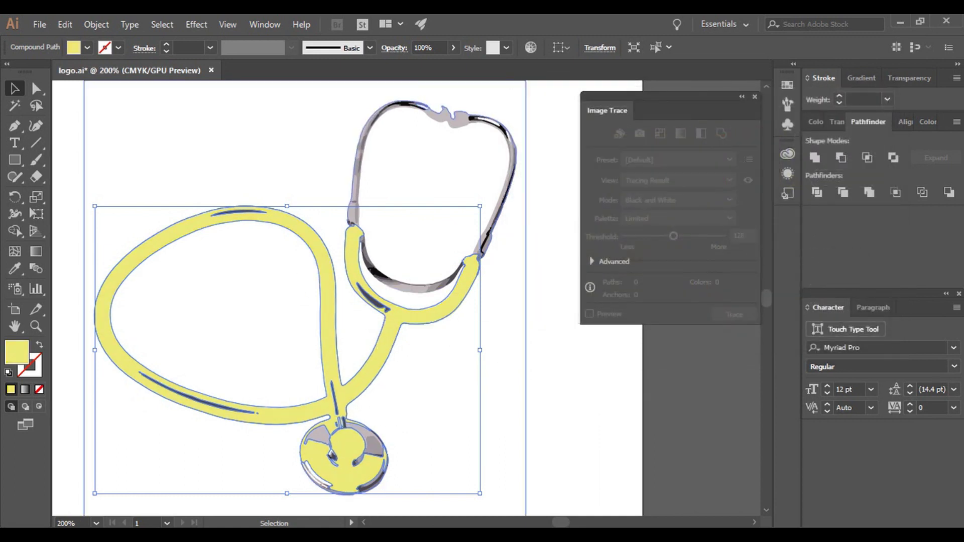
Copy the orange #F7B71D from a second Color Hunt palette.
key("alt+Tab")
scroll(754, 289, "down", 7)
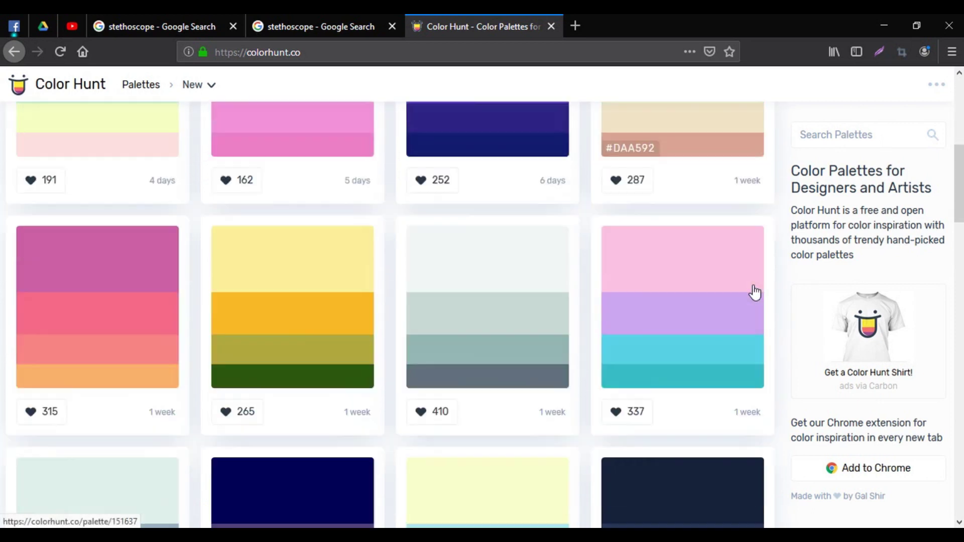
scroll(754, 292, "down", 2)
left_click(254, 258)
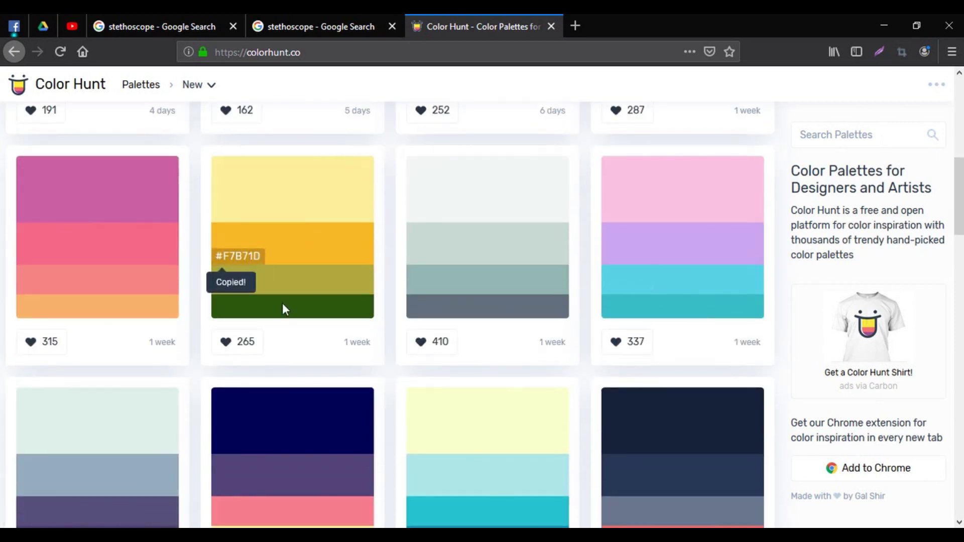
Fill the stethoscope tubing with orange #F7B71D and deselect to preview it.
key("alt+Tab")
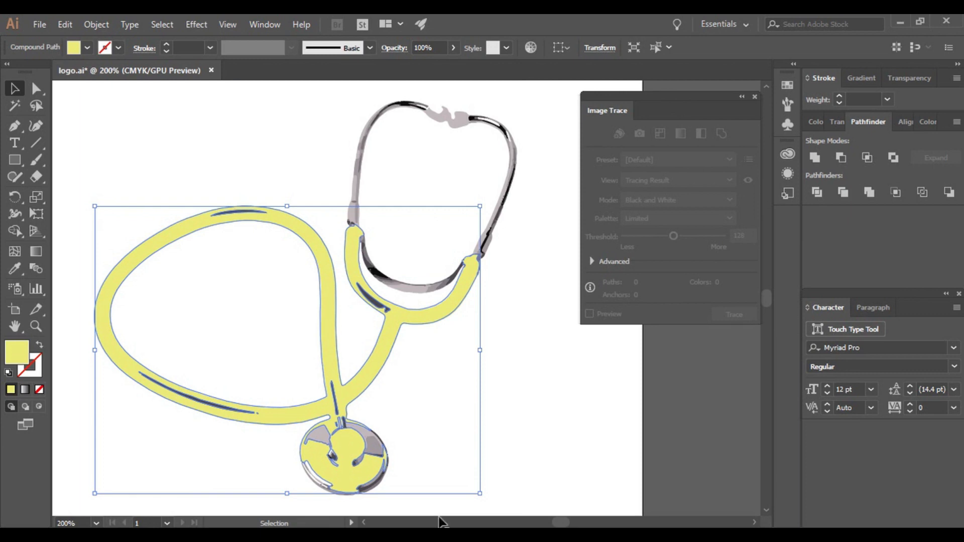
double_click(7, 357)
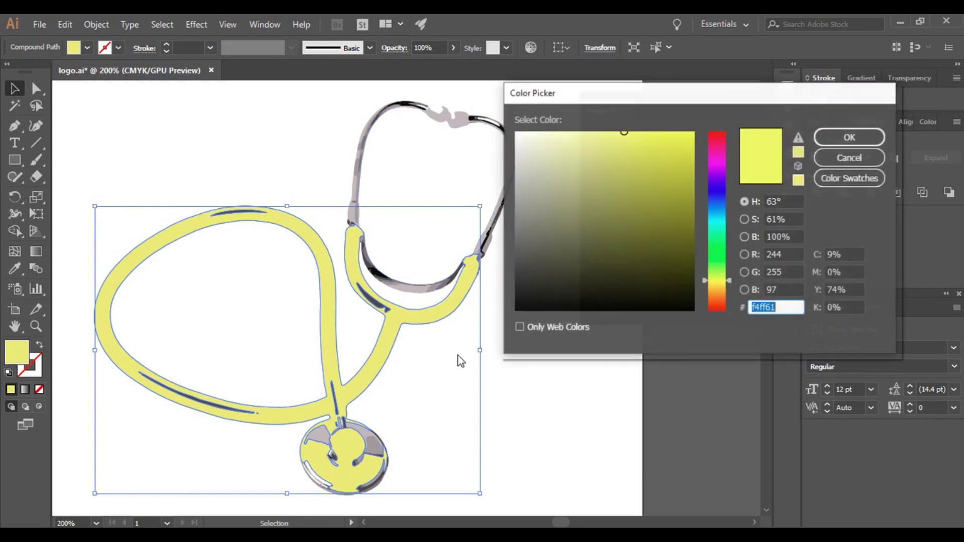
key("ctrl+v")
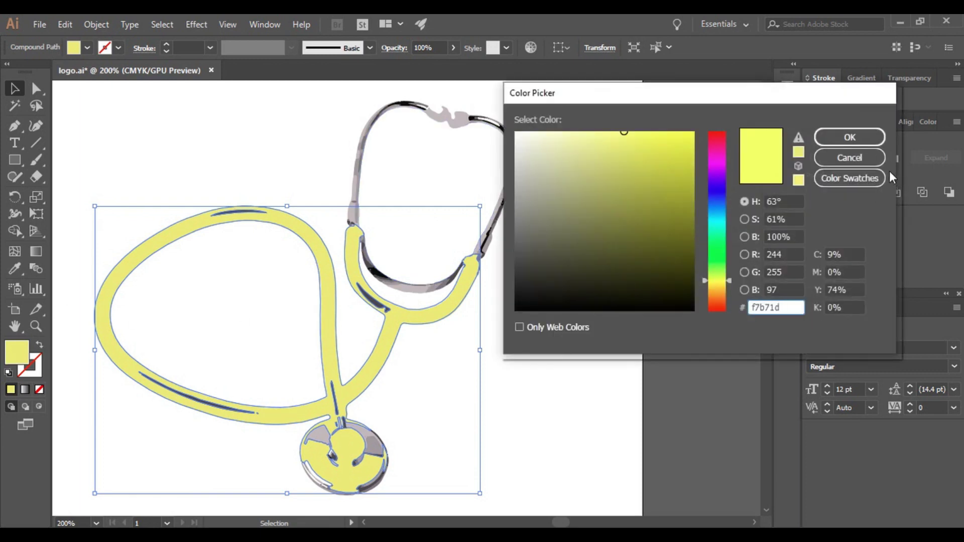
left_click(850, 137)
left_click(612, 387)
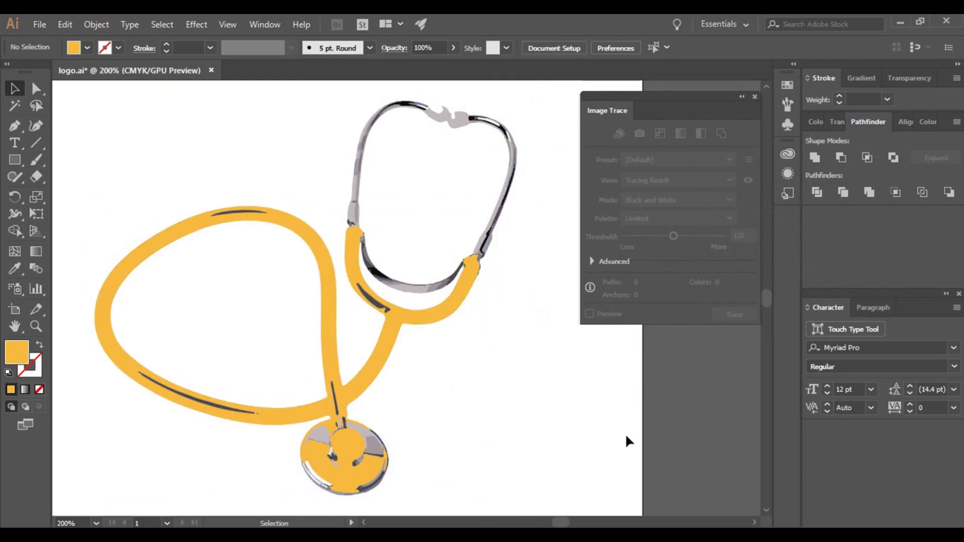
Filter Color Hunt's palettes to the Yellow category.
left_click(901, 22)
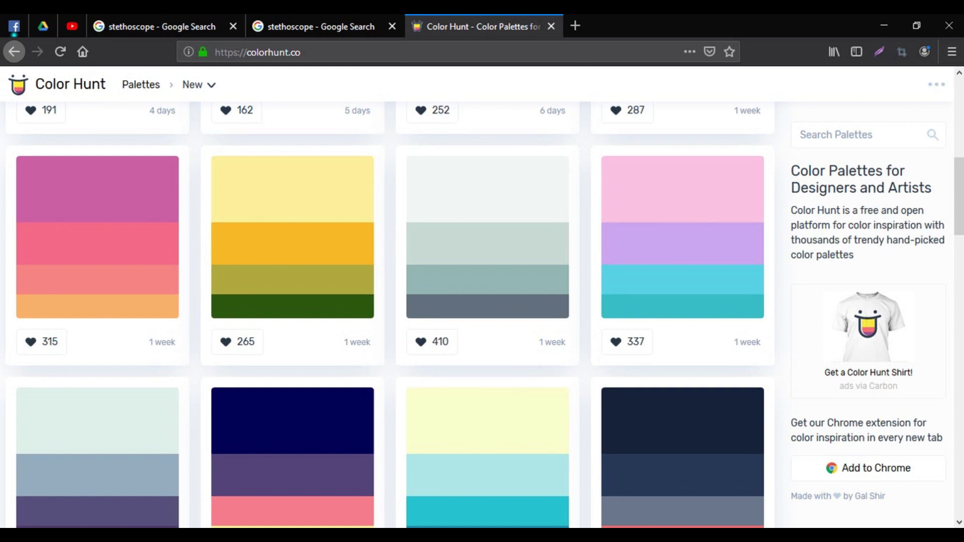
scroll(632, 311, "down", 10)
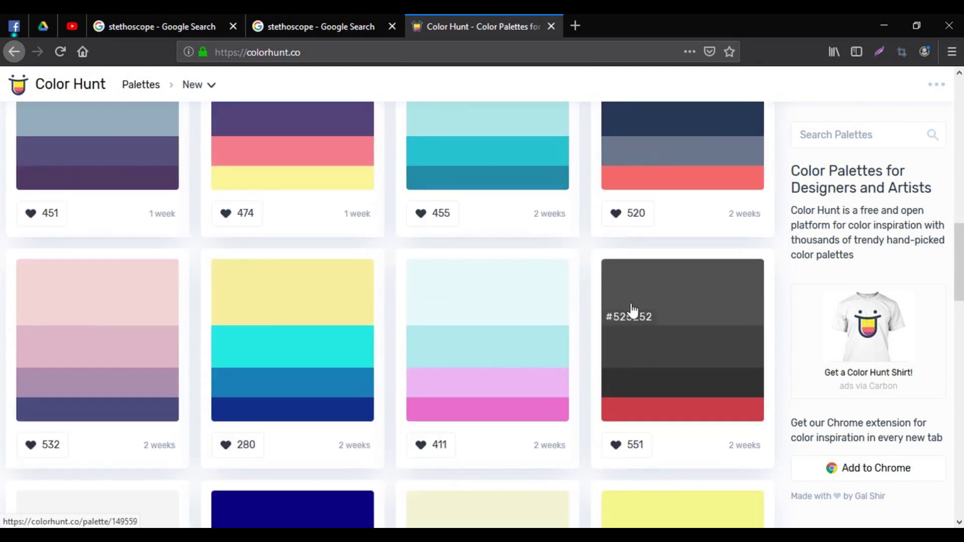
scroll(633, 310, "up", 7)
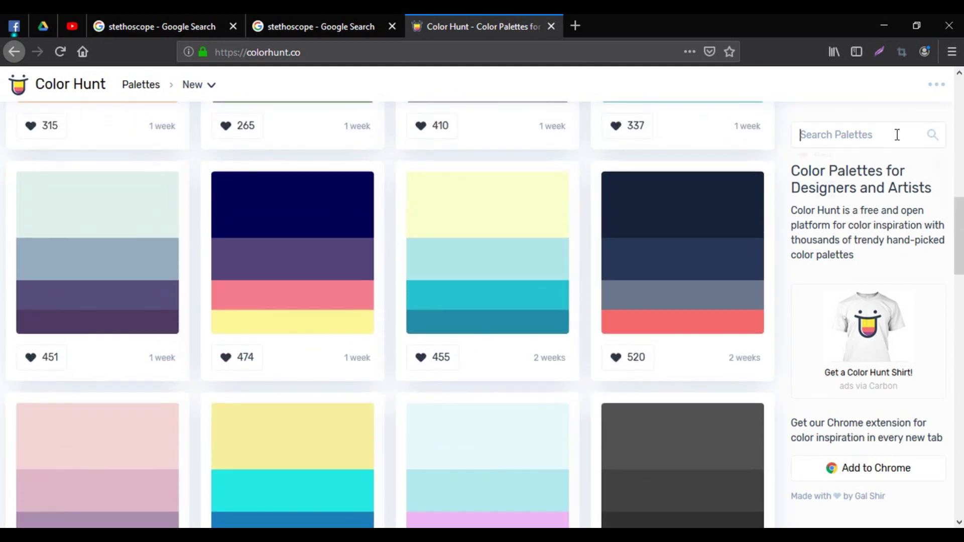
left_click(896, 135)
left_click(829, 237)
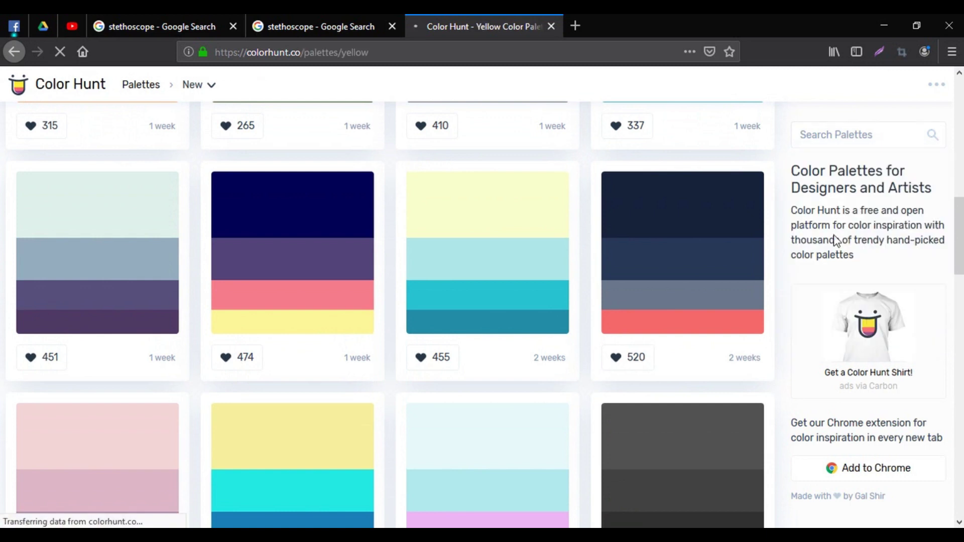
Browse the Yellow palettes and copy a yellow shade's hex code.
scroll(644, 213, "down", 3)
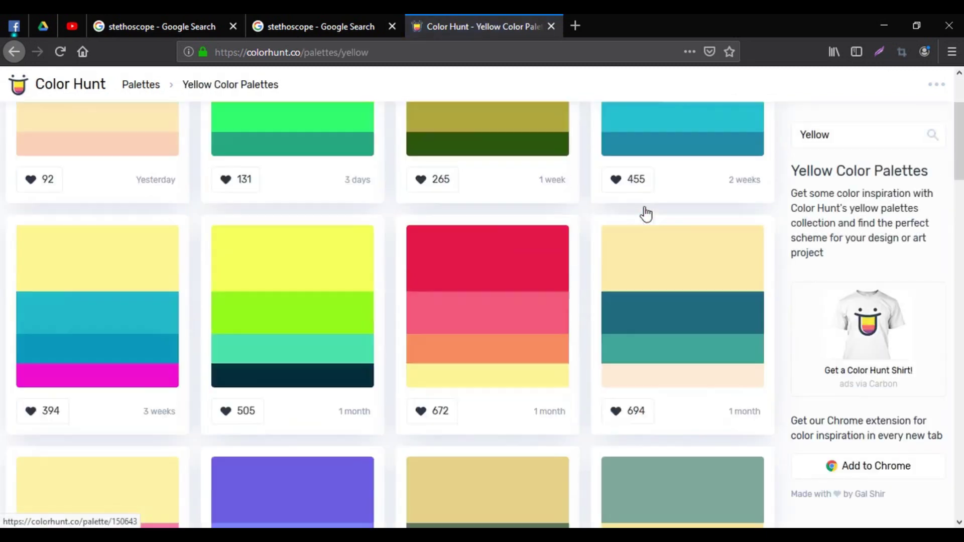
scroll(646, 214, "up", 3)
scroll(646, 214, "down", 8)
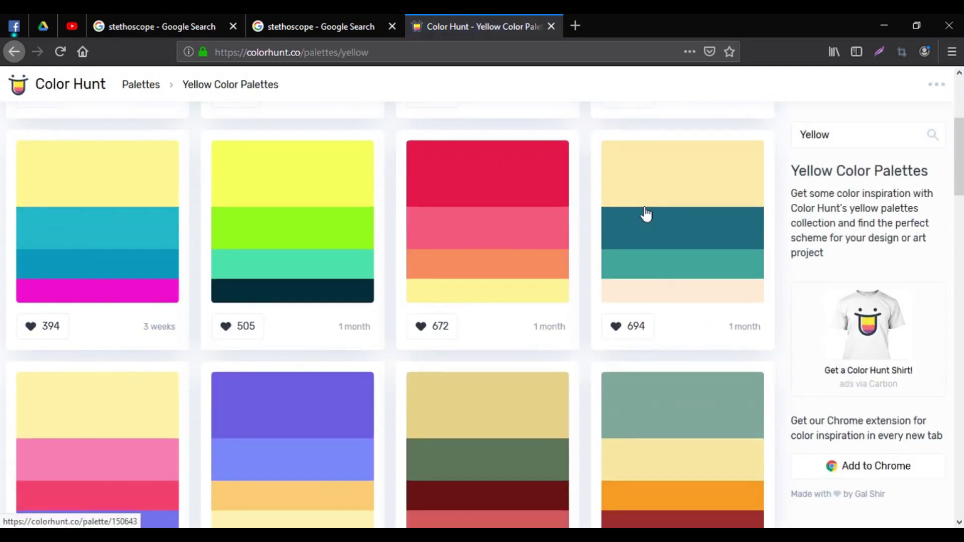
scroll(646, 214, "down", 3)
scroll(646, 214, "down", 10)
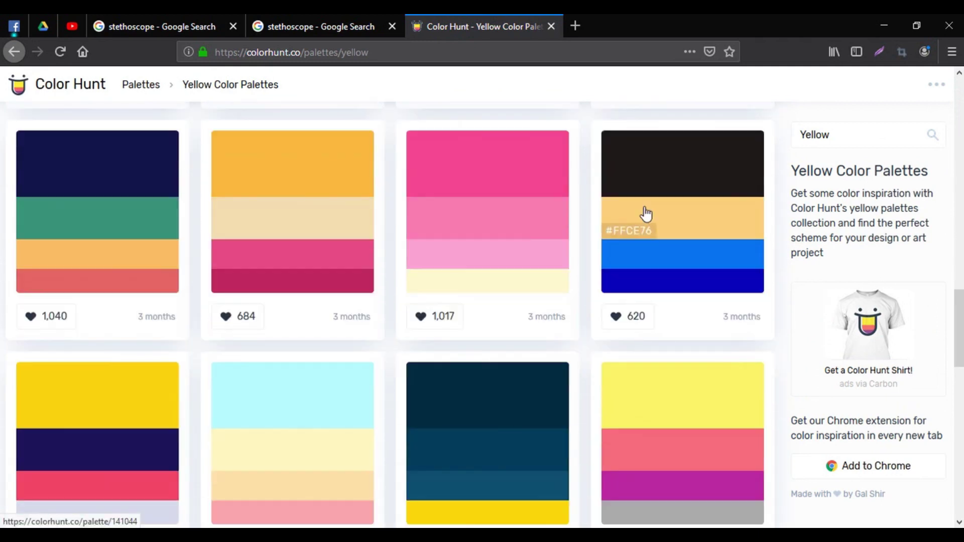
scroll(647, 214, "down", 5)
scroll(647, 214, "up", 2)
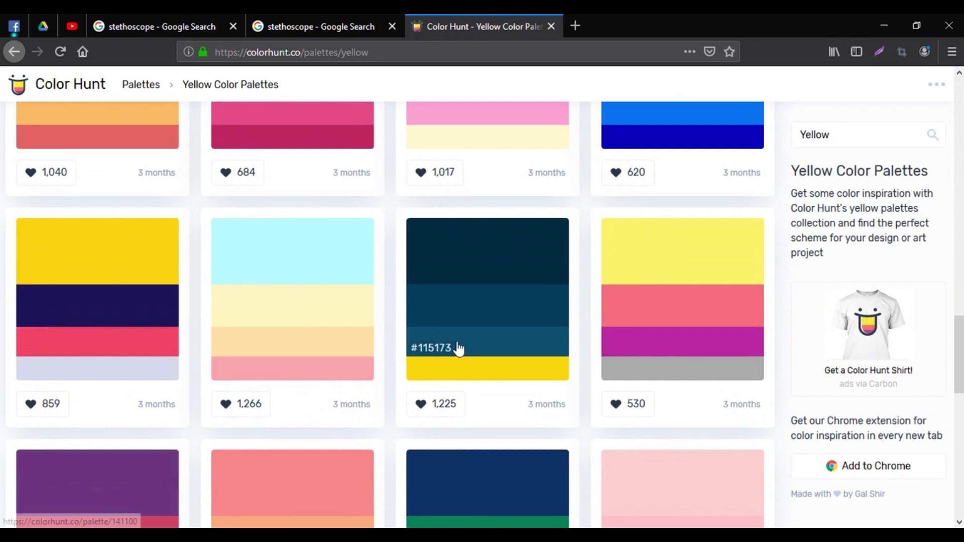
left_click(437, 370)
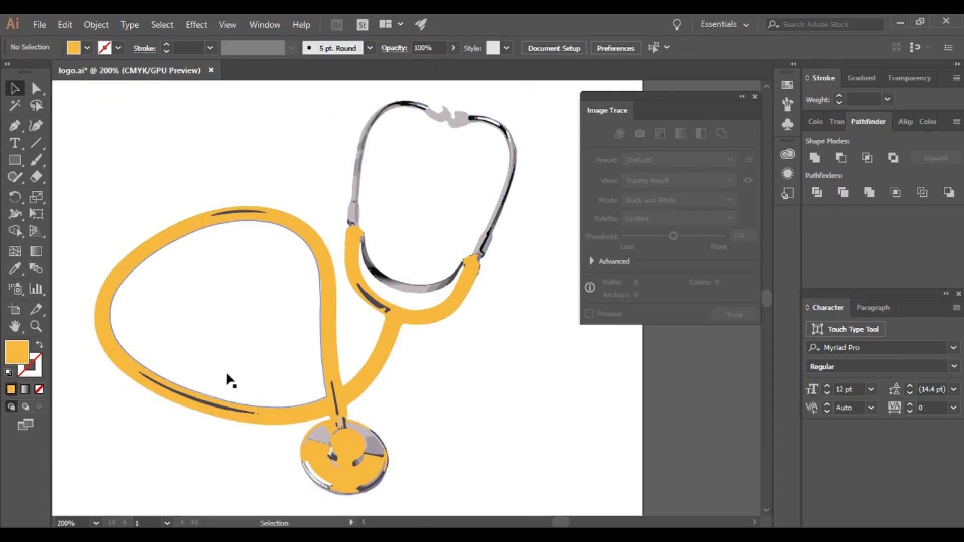
Recolour the stethoscope tubing to bright yellow ffd700, then deselect it.
left_click(253, 418)
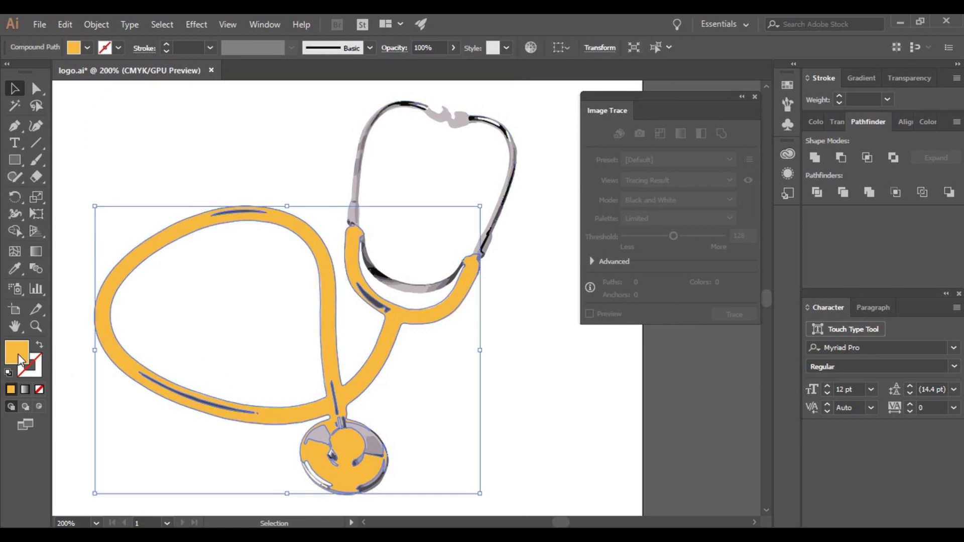
double_click(18, 354)
key("ctrl+v")
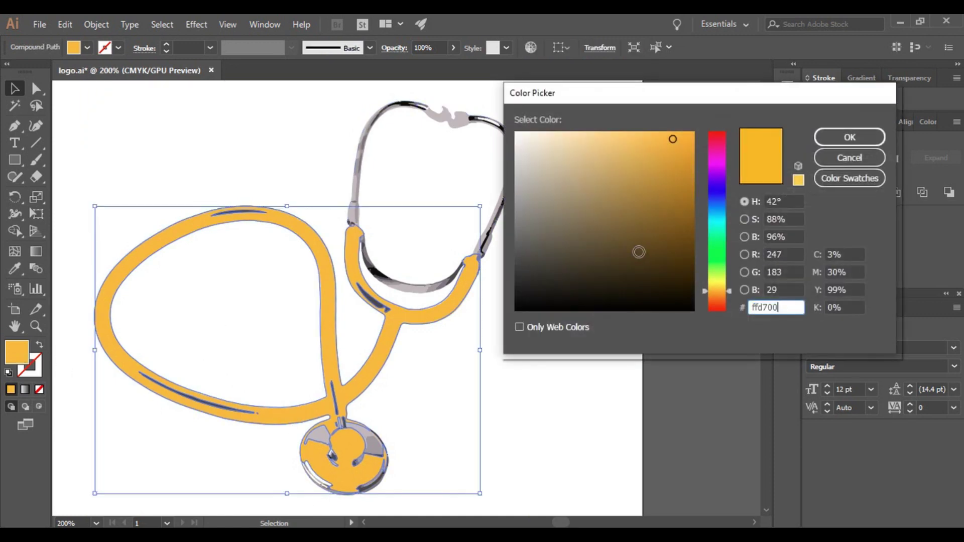
left_click(859, 137)
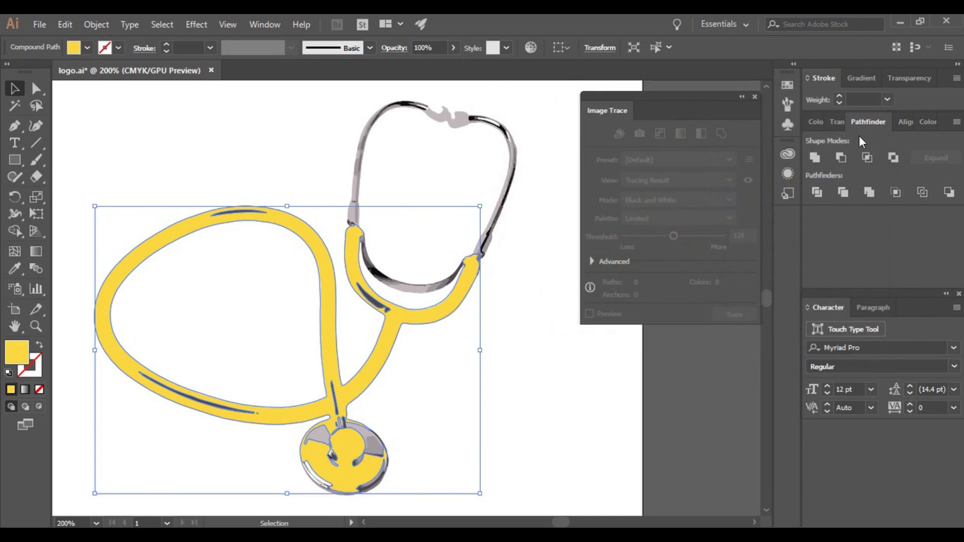
left_click(583, 390)
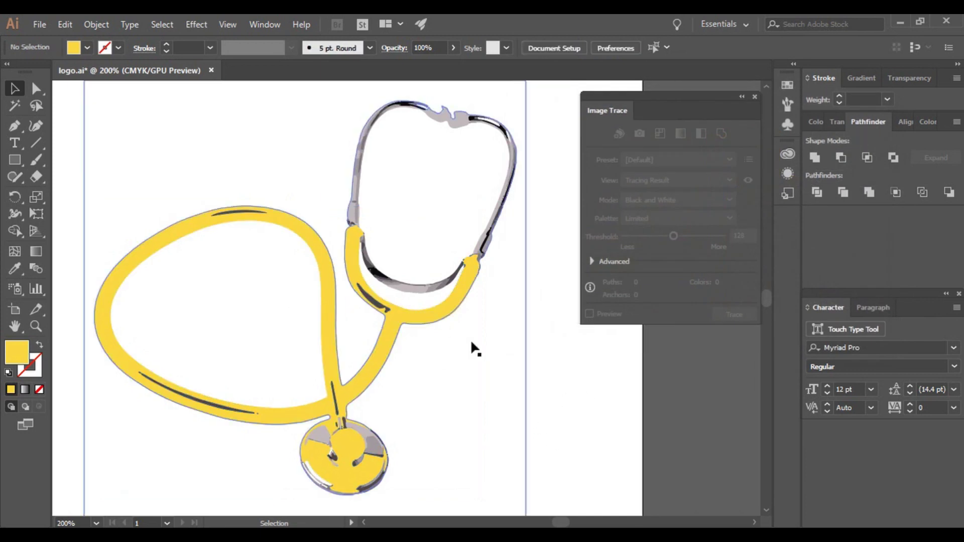
left_click_drag(523, 424, 561, 328)
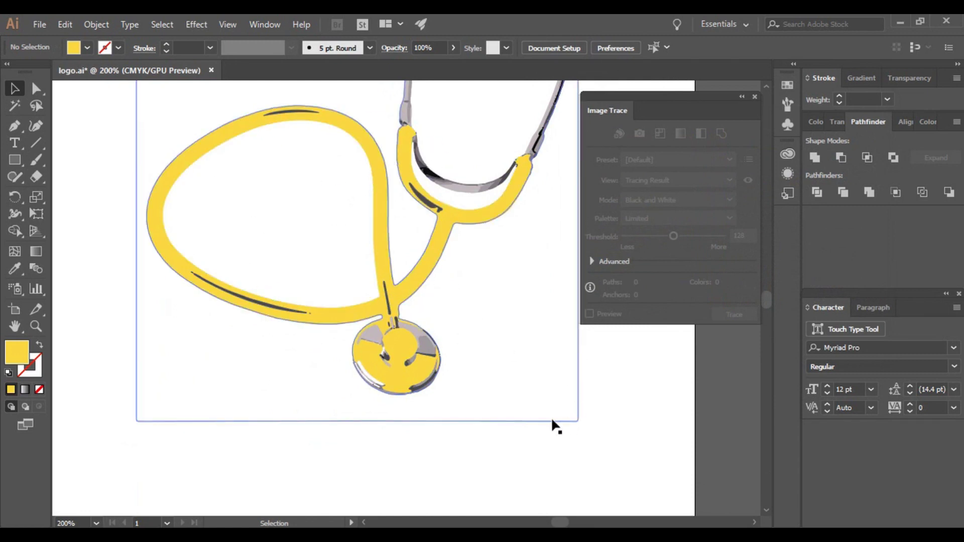
Turn the dark streak on the left tubing loop white (#ffffff).
key("ctrl+plus")
key("ctrl+plus")
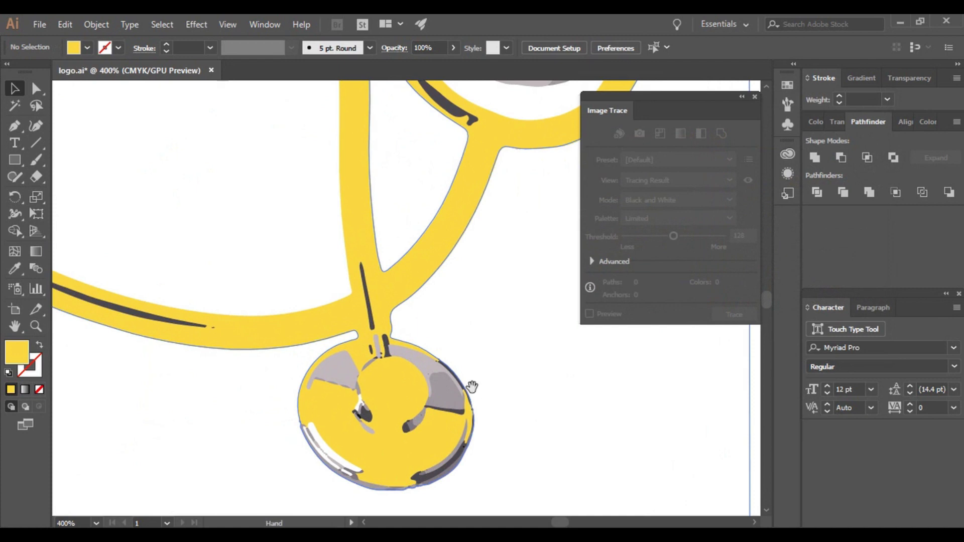
left_click_drag(471, 387, 579, 398)
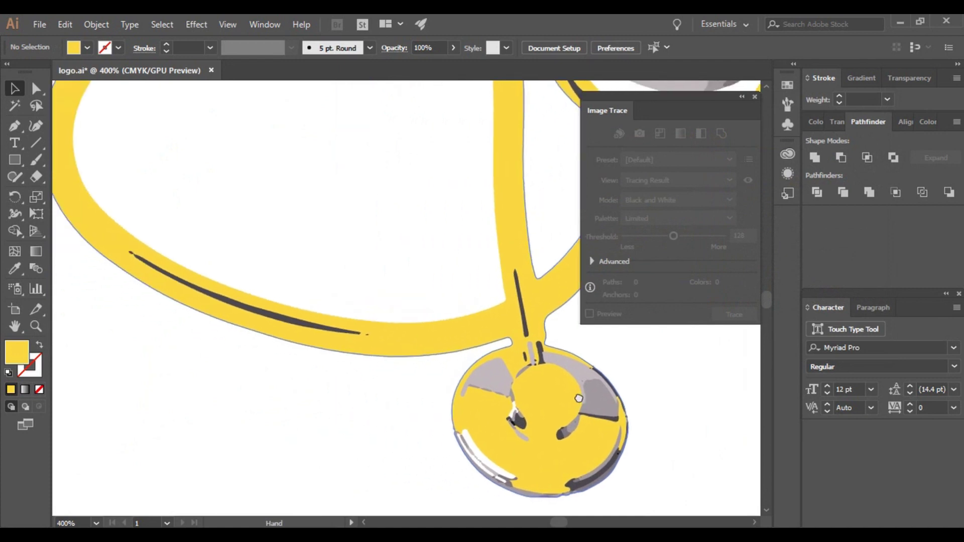
left_click(284, 320)
key("ctrl+plus")
key("ctrl+plus")
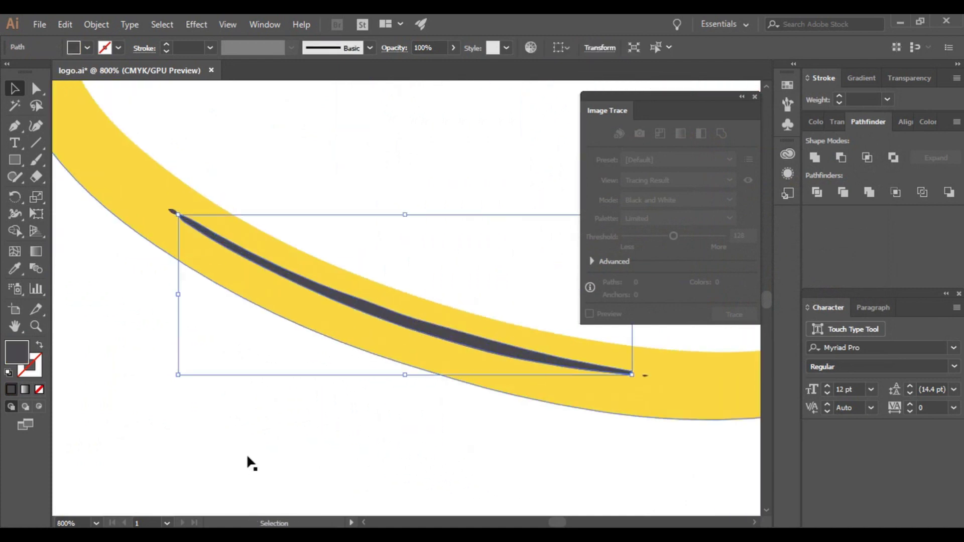
double_click(20, 357)
left_click_drag(522, 150, 513, 131)
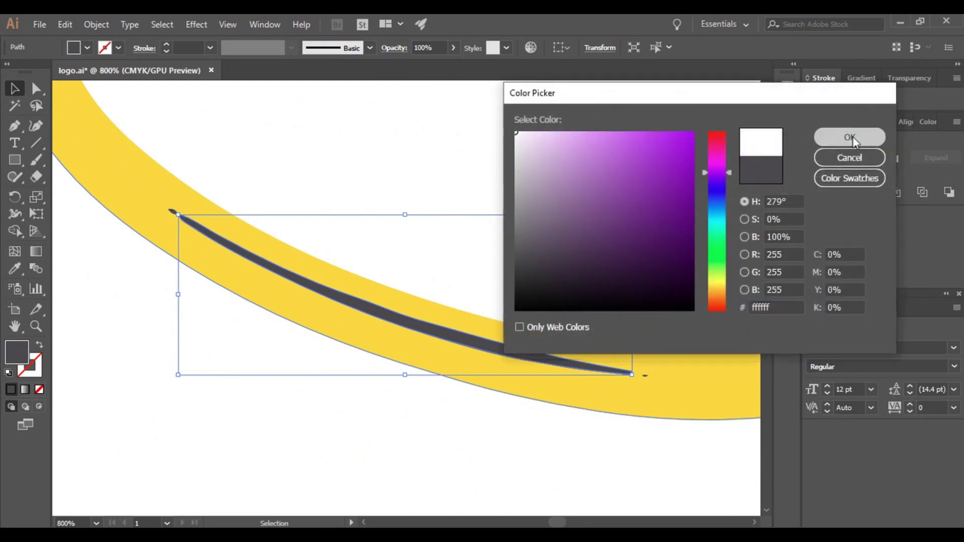
left_click(849, 137)
left_click_drag(374, 176, 376, 245)
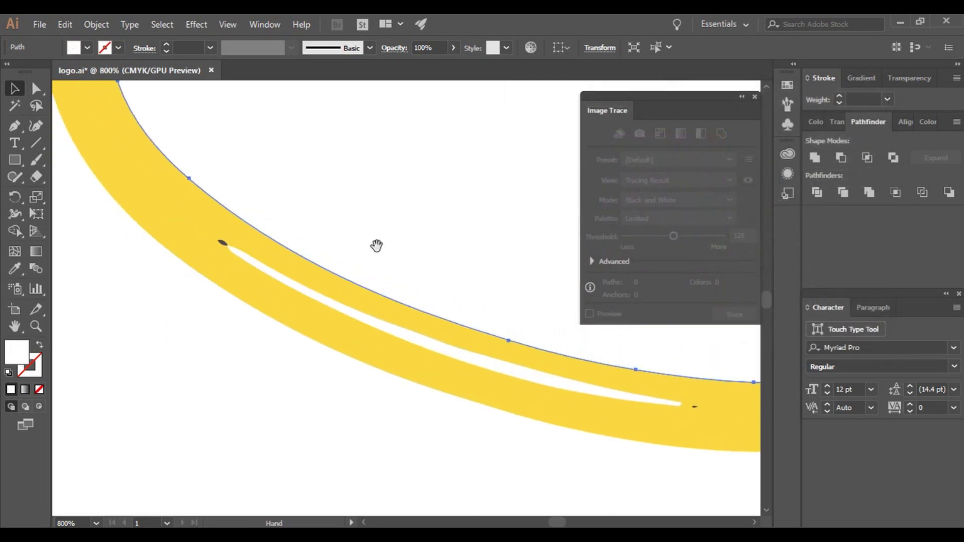
Fill the two small dark marks at the streak's ends with white.
left_click(222, 243)
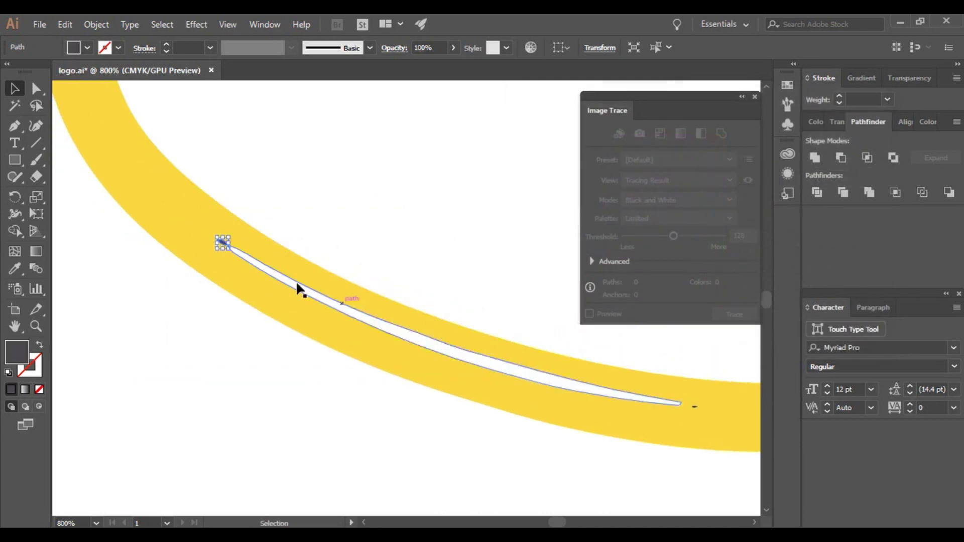
left_click(695, 406, "shift")
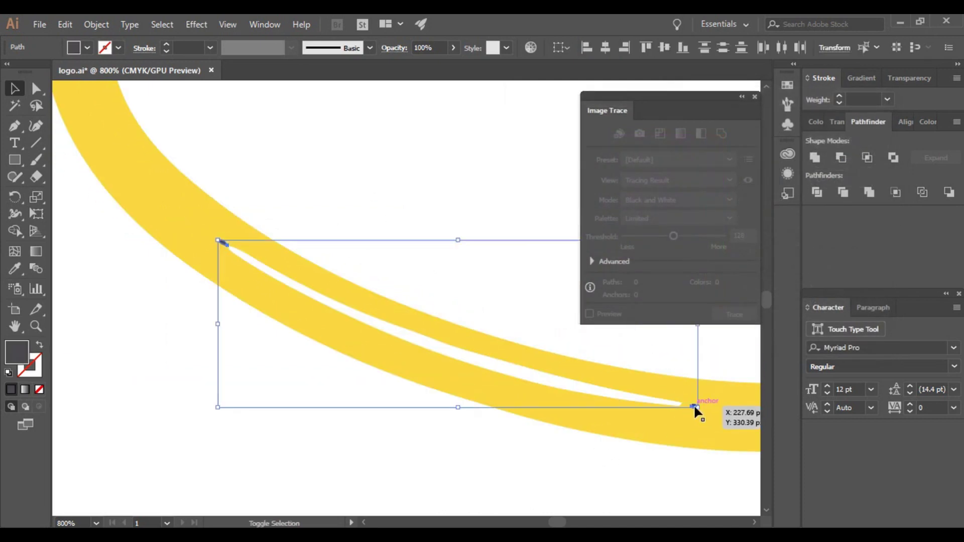
double_click(15, 356)
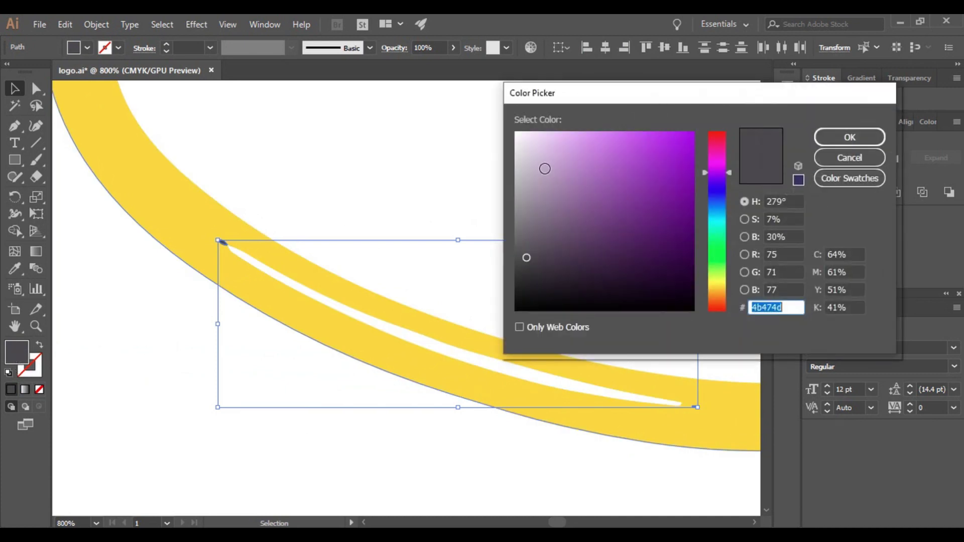
left_click_drag(545, 168, 511, 129)
left_click(850, 137)
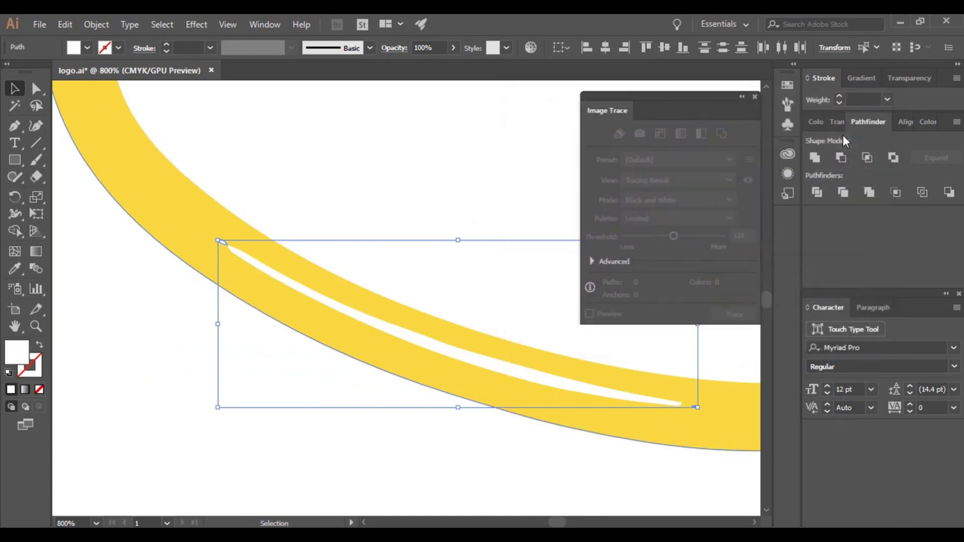
left_click(305, 375)
key("ctrl+8")
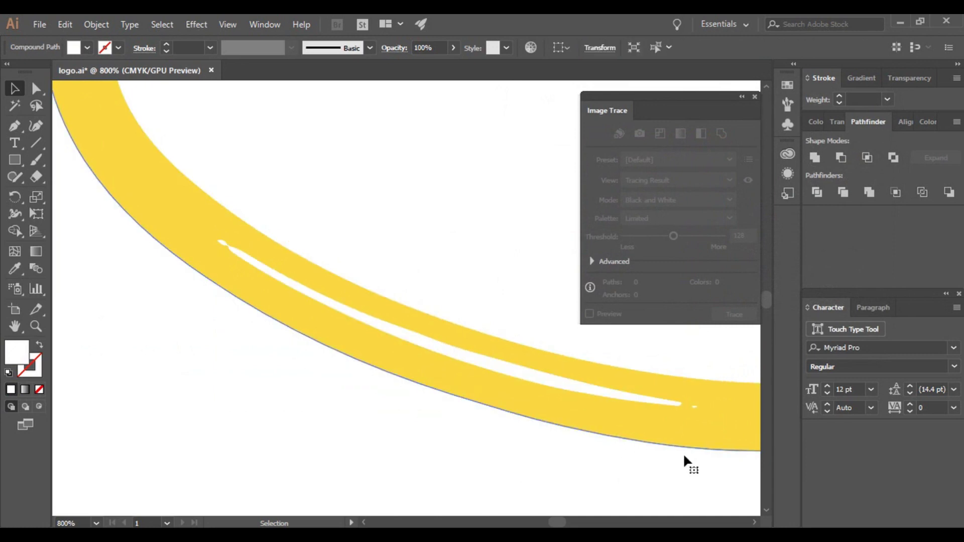
left_click_drag(689, 439, 265, 307)
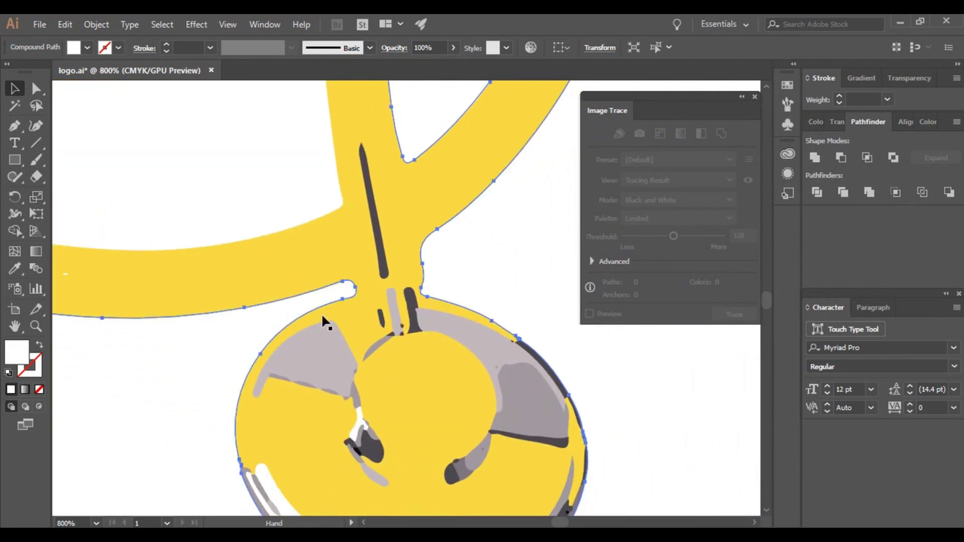
Select the stem's dark stripe and the grey and dark shading shapes on the chest piece.
left_click(381, 241)
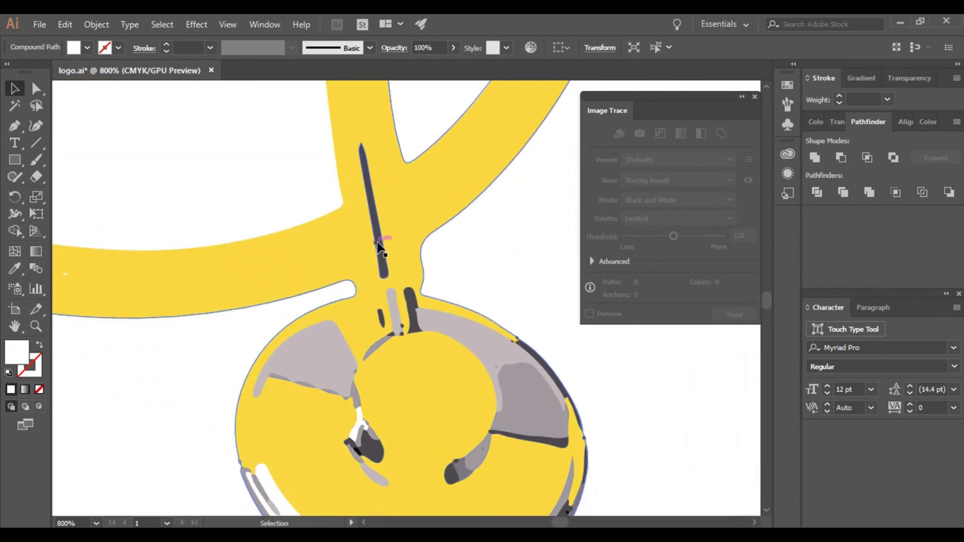
left_click(317, 375, "shift")
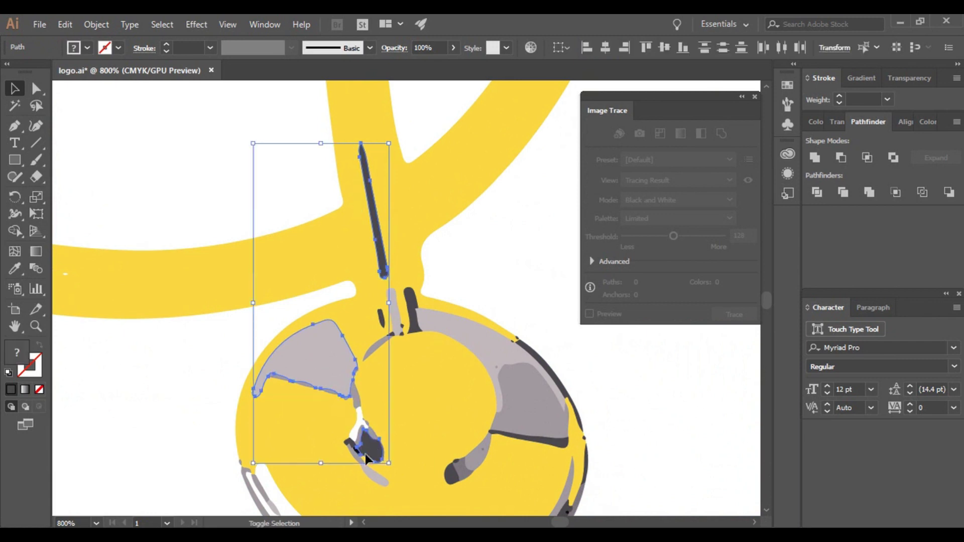
left_click(354, 443, "shift")
left_click(394, 334, "shift")
left_click(381, 319, "shift")
left_click(417, 325, "shift")
left_click(417, 326, "shift")
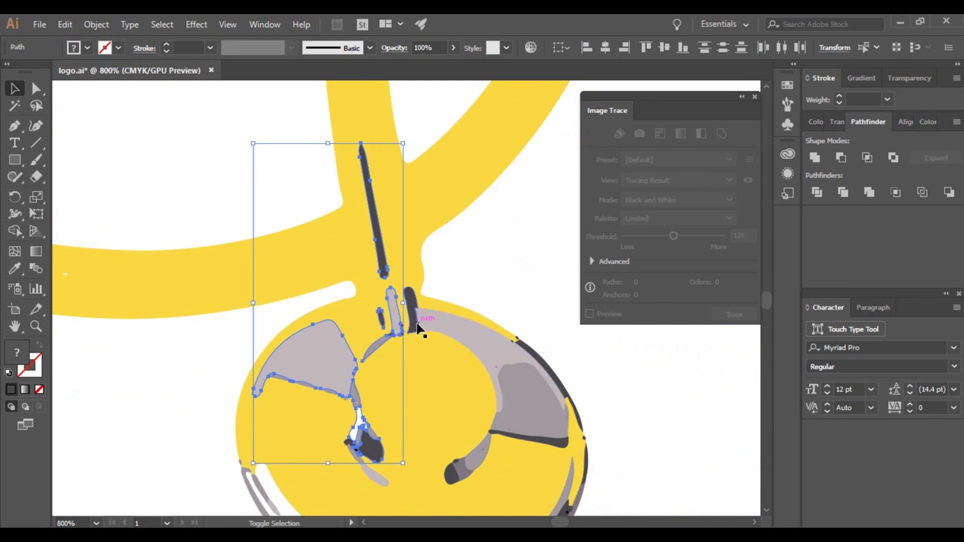
left_click(413, 329, "shift")
left_click(444, 327, "shift")
left_click(521, 394, "shift")
left_click(534, 360, "shift")
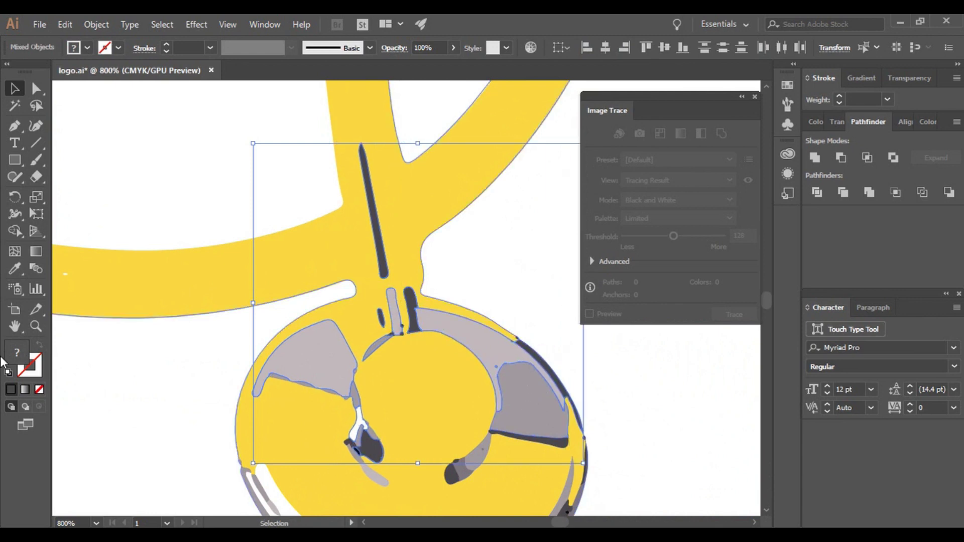
Fill the selected stem and chest-piece shapes with near-white F7F7F7.
double_click(22, 360)
left_click_drag(542, 211, 502, 133)
left_click(832, 134)
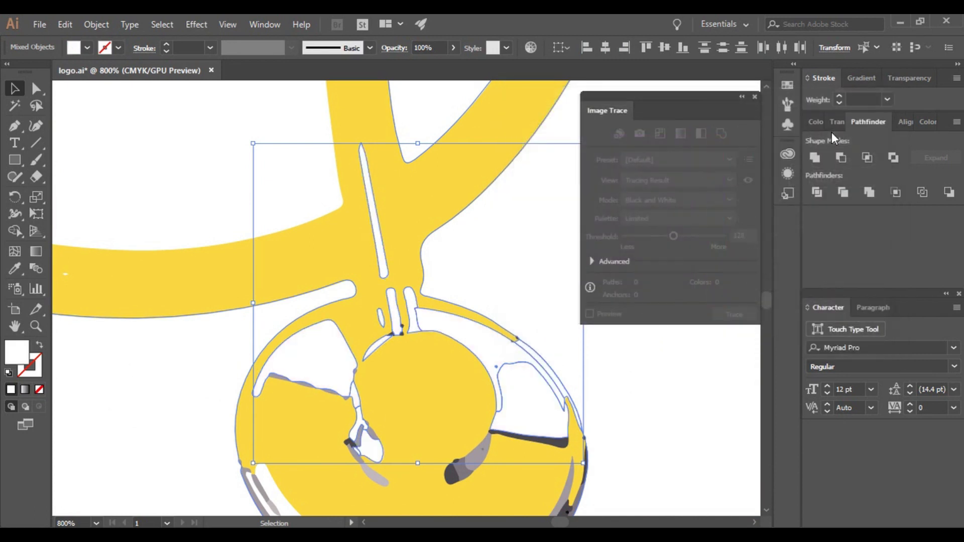
key("ctrl+8")
left_click_drag(680, 443, 643, 335)
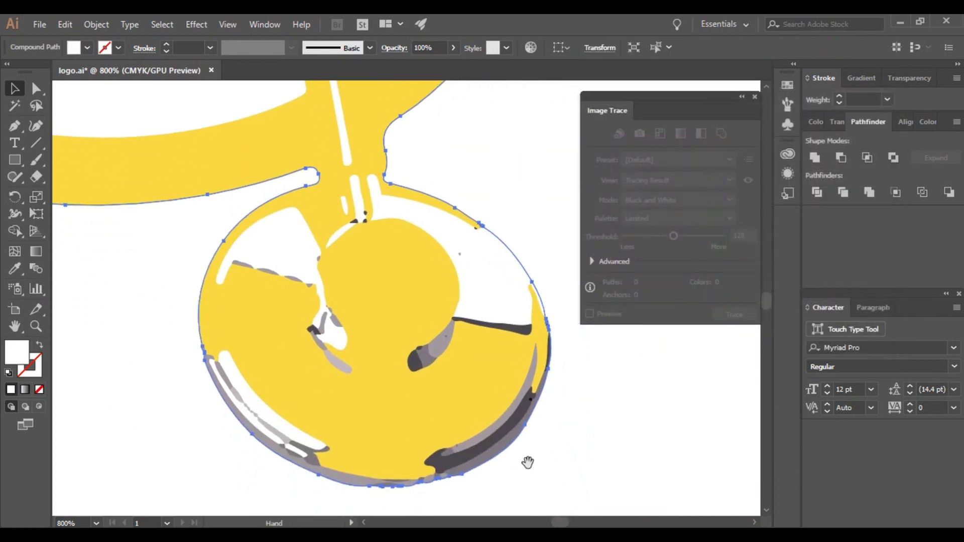
scroll(560, 354, "up", 10)
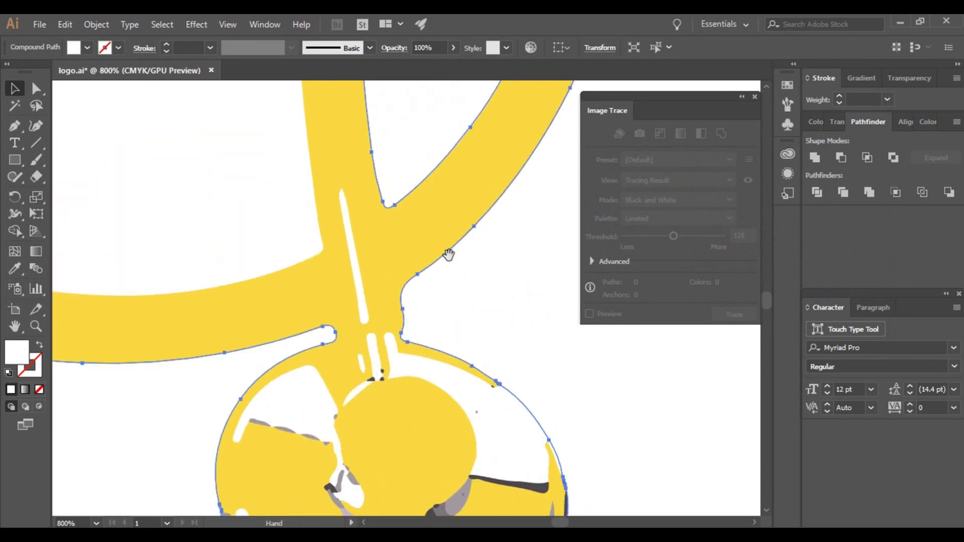
left_click_drag(413, 251, 416, 477)
Turn the dark streak near the tubing fork white.
left_click(467, 304)
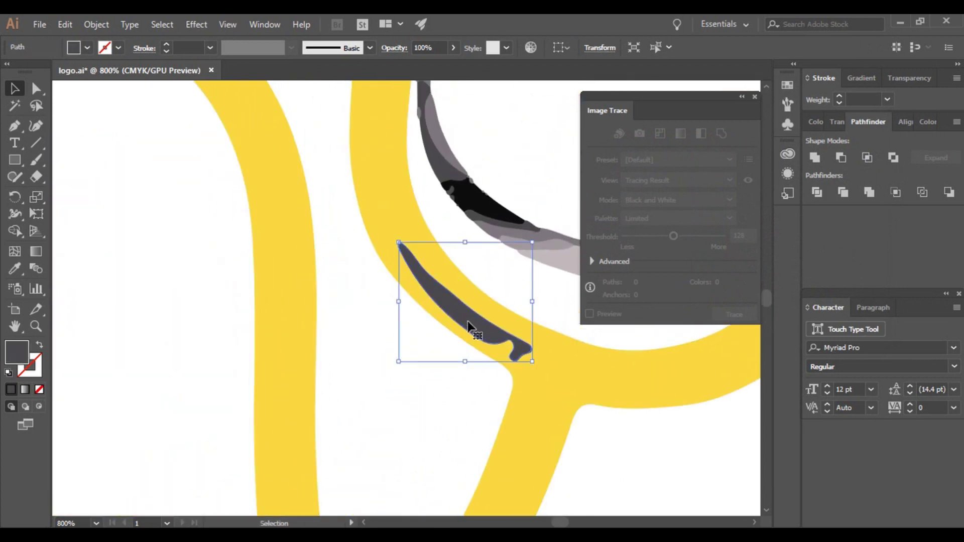
double_click(18, 352)
left_click_drag(558, 168, 511, 128)
left_click(854, 137)
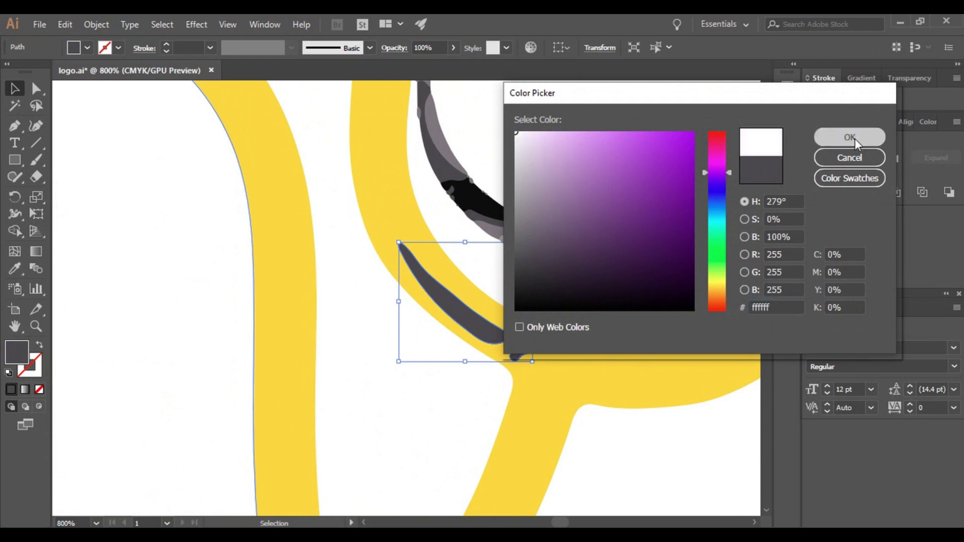
left_click(449, 281)
left_click_drag(459, 241, 302, 513)
left_click_drag(352, 246, 381, 429)
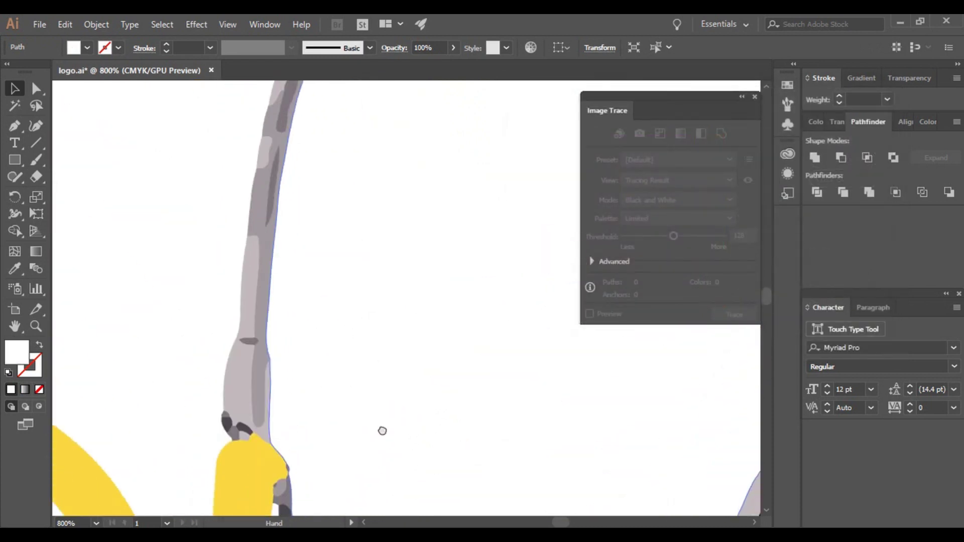
Recolour the three earpiece tube pieces to neutral grey afafaf.
left_click(273, 331)
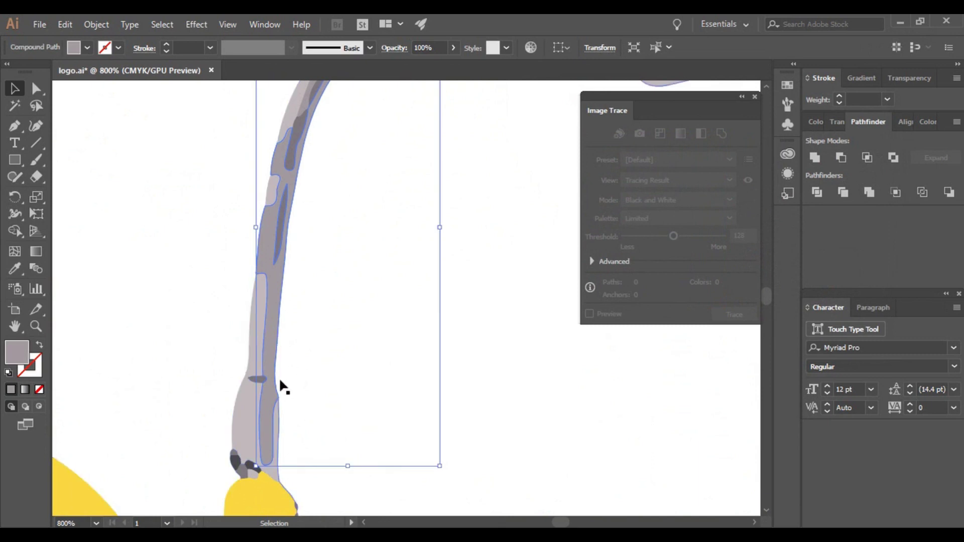
left_click(253, 354, "shift")
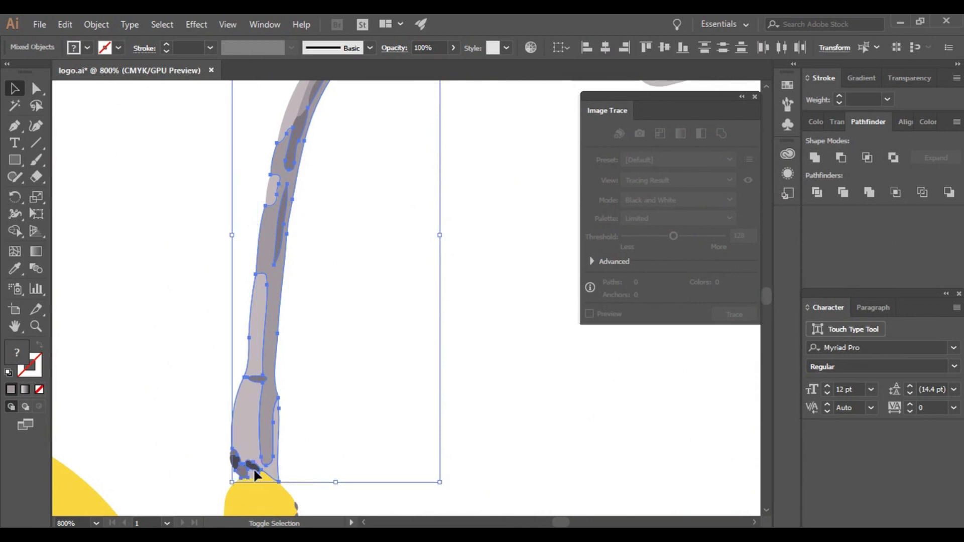
left_click(235, 467, "shift")
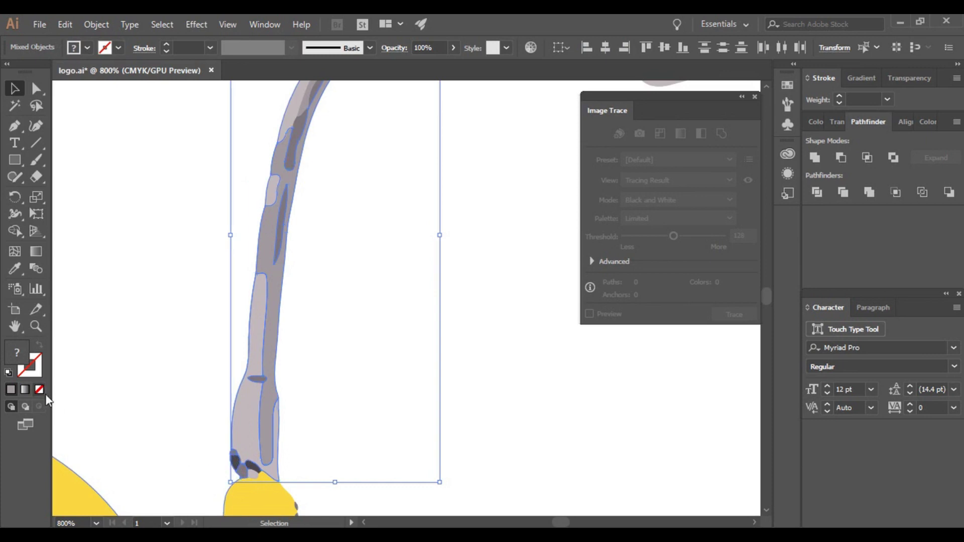
double_click(17, 353)
mouse_move(624, 216)
left_mouse_down()
mouse_move(626, 196)
mouse_move(550, 175)
mouse_move(502, 170)
mouse_move(511, 185)
left_mouse_up()
left_click(850, 139)
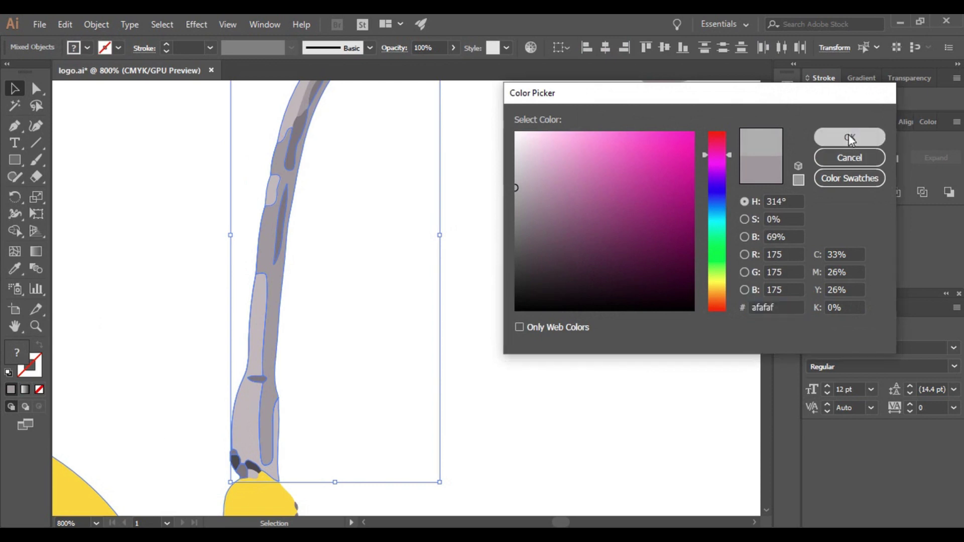
left_click(541, 354)
Select the whole stethoscope and shift it slightly to the left.
left_click_drag(621, 377, 235, 413)
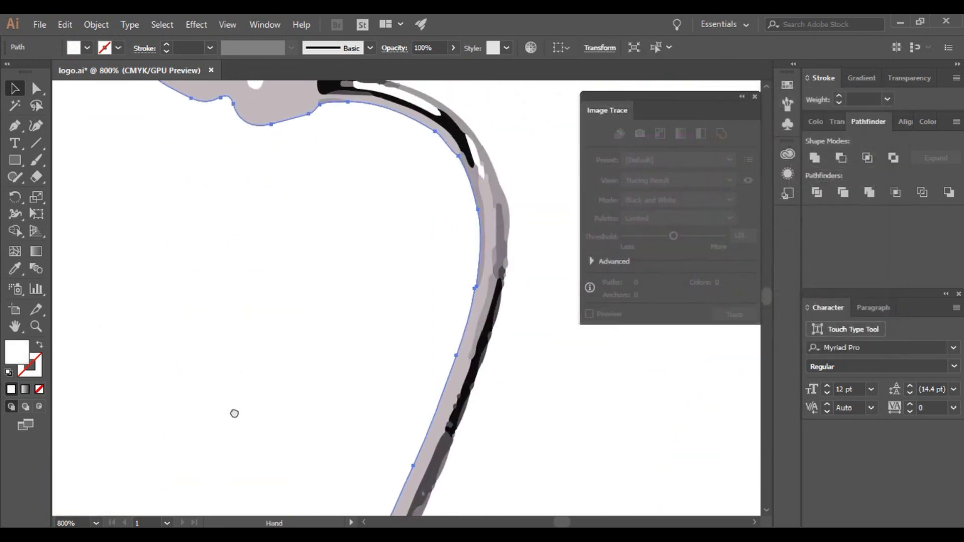
left_click_drag(310, 420, 306, 271)
left_click_drag(433, 435, 465, 370)
scroll(441, 486, "down", 4)
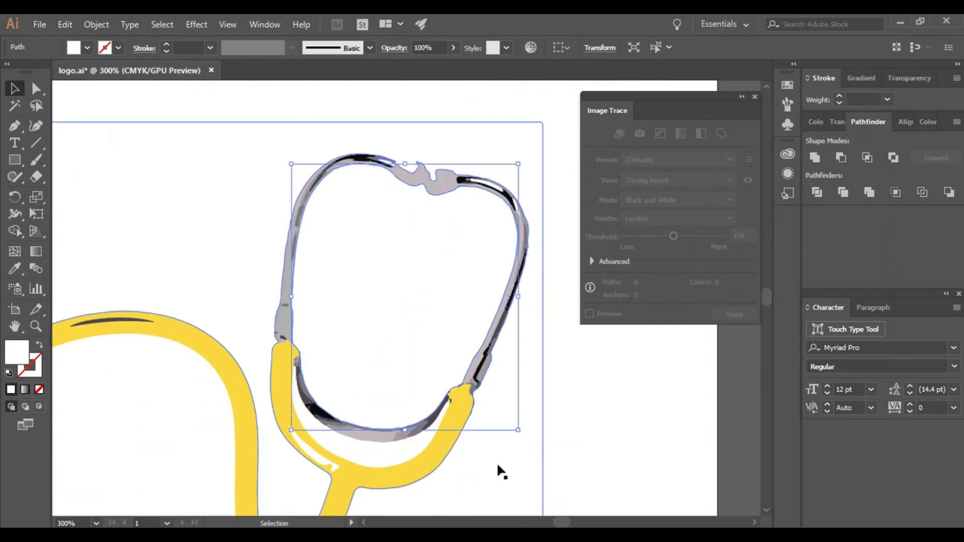
left_click_drag(497, 462, 497, 394)
scroll(498, 391, "down", 3)
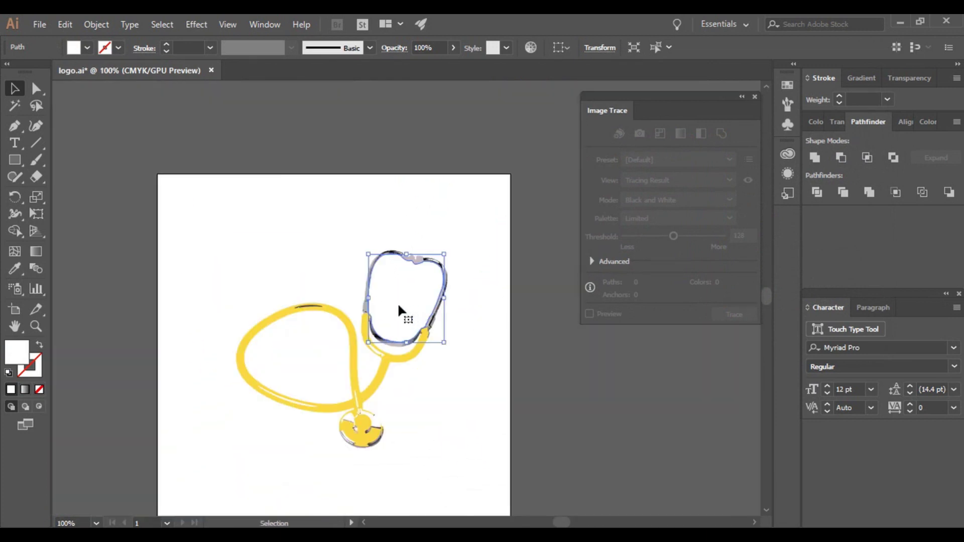
left_click(318, 336)
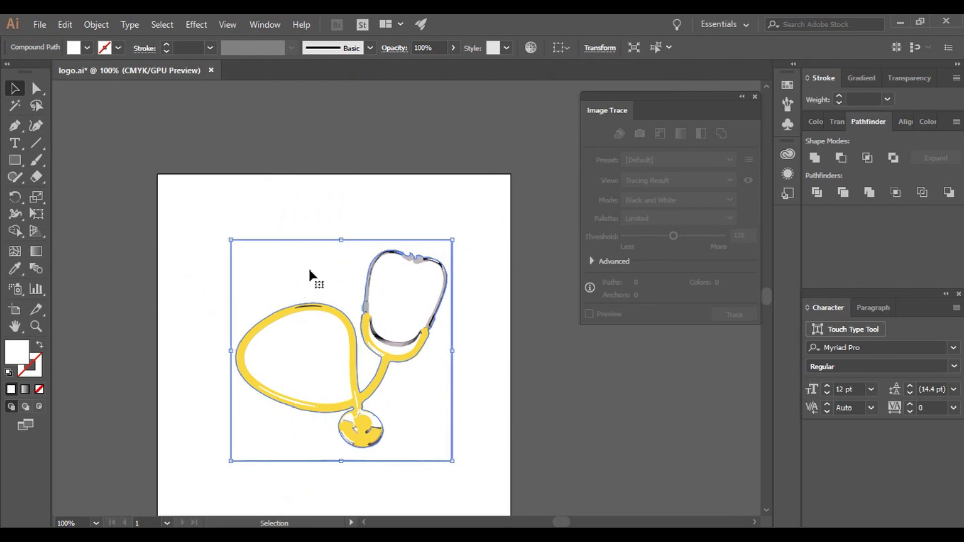
left_click_drag(311, 269, 289, 269)
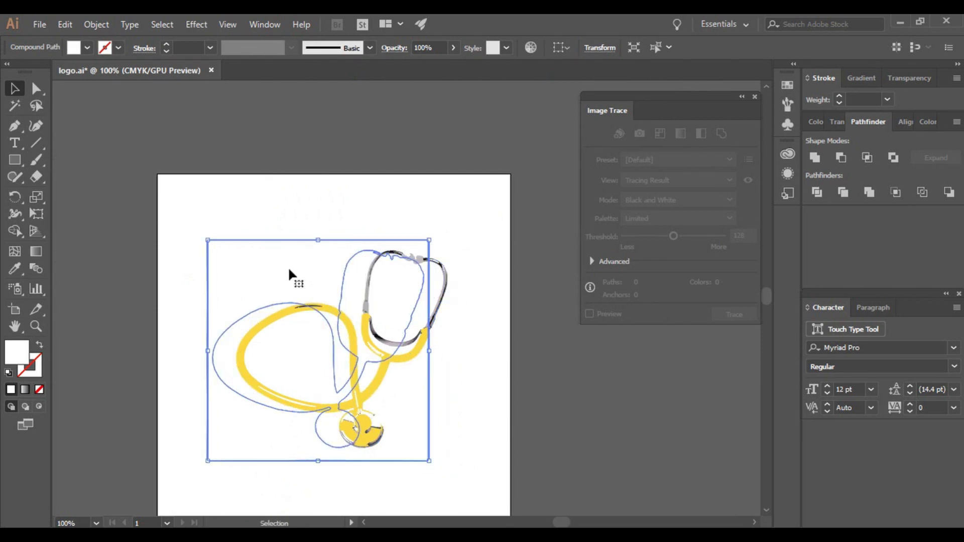
Inspect the earpiece and tubing paths with single and box selections, then deselect.
left_click(311, 270)
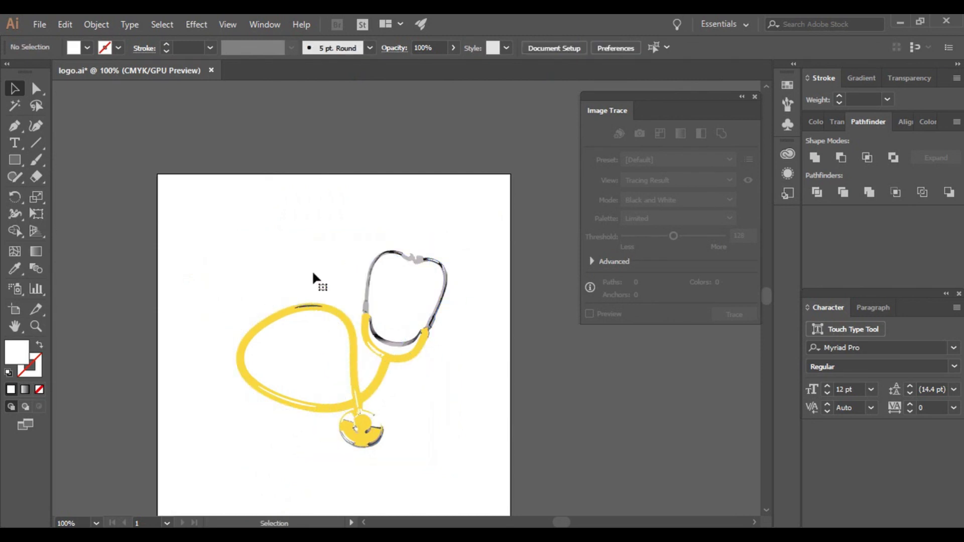
left_click(391, 298)
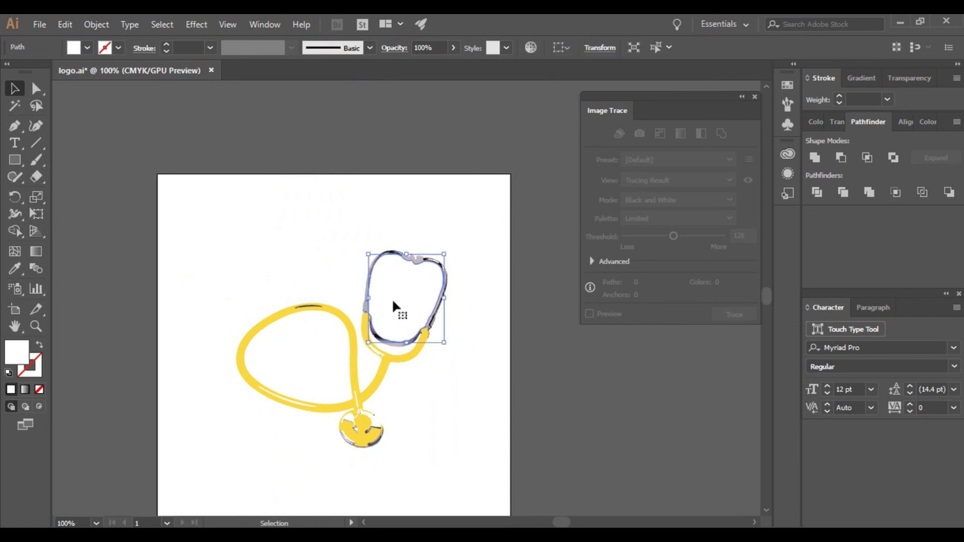
left_click(388, 301)
left_click(296, 362)
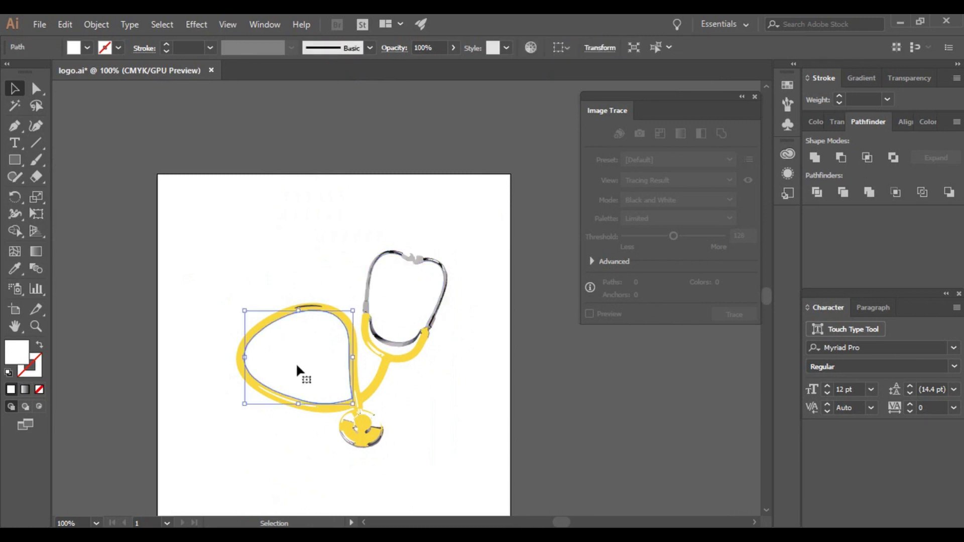
left_click(297, 363)
left_click_drag(263, 253, 461, 444)
left_click(465, 384)
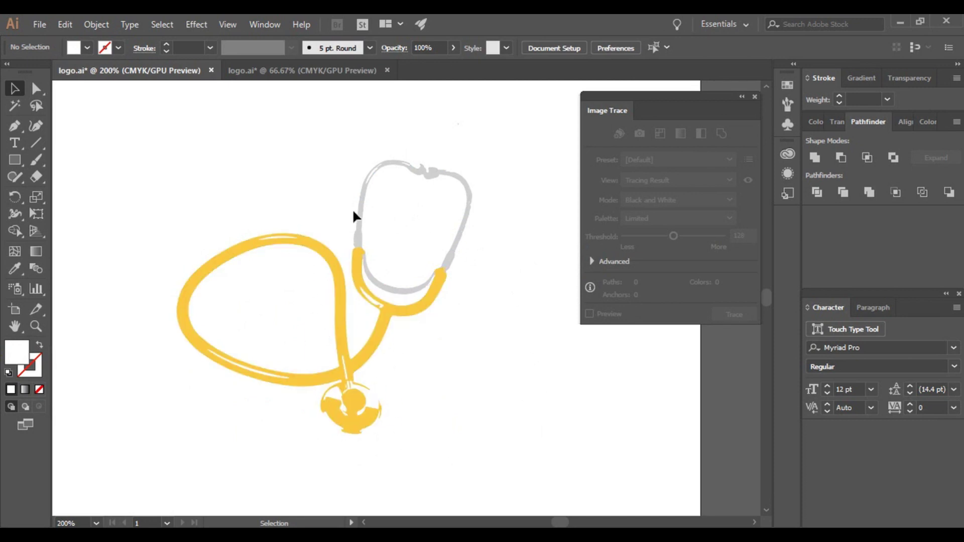
Group all the stethoscope paths into a single object.
left_click_drag(151, 135, 503, 454)
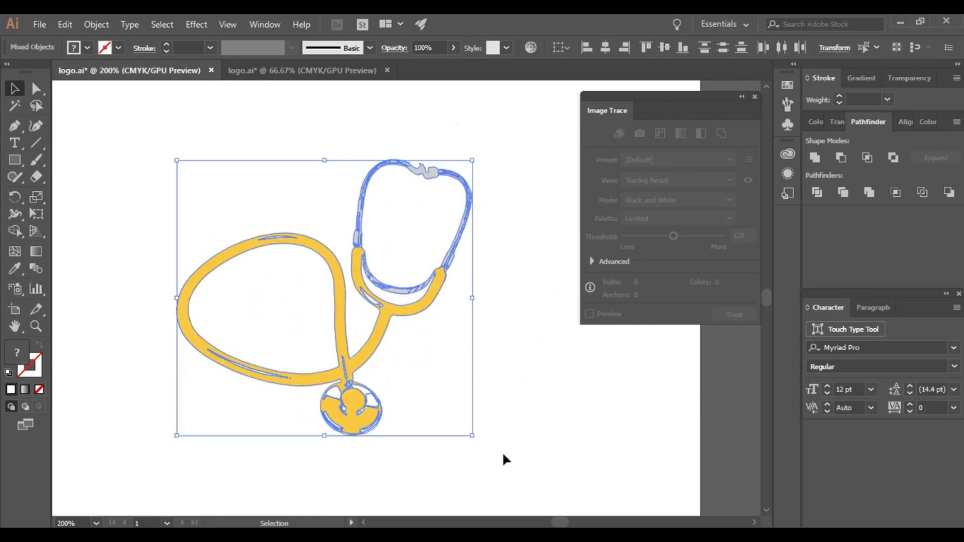
right_click(423, 302)
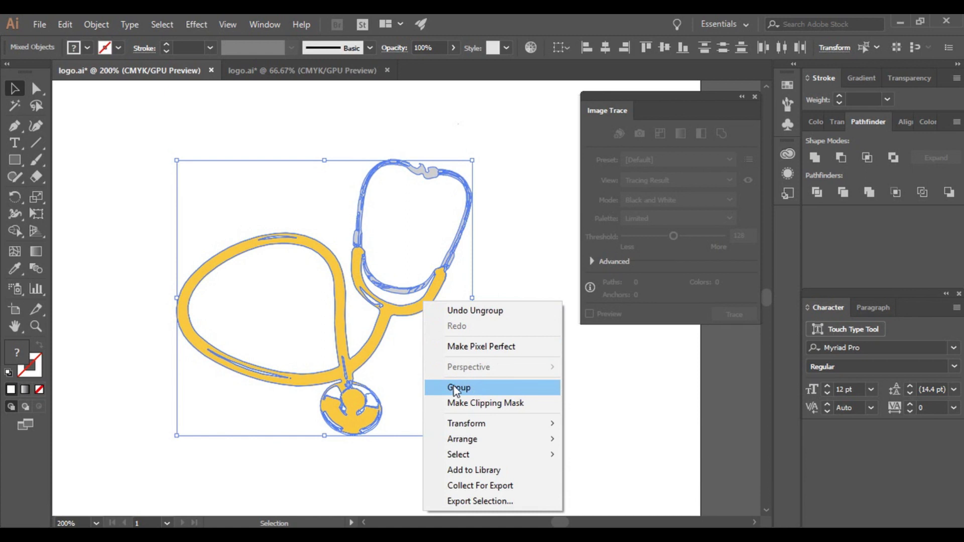
left_click(496, 391)
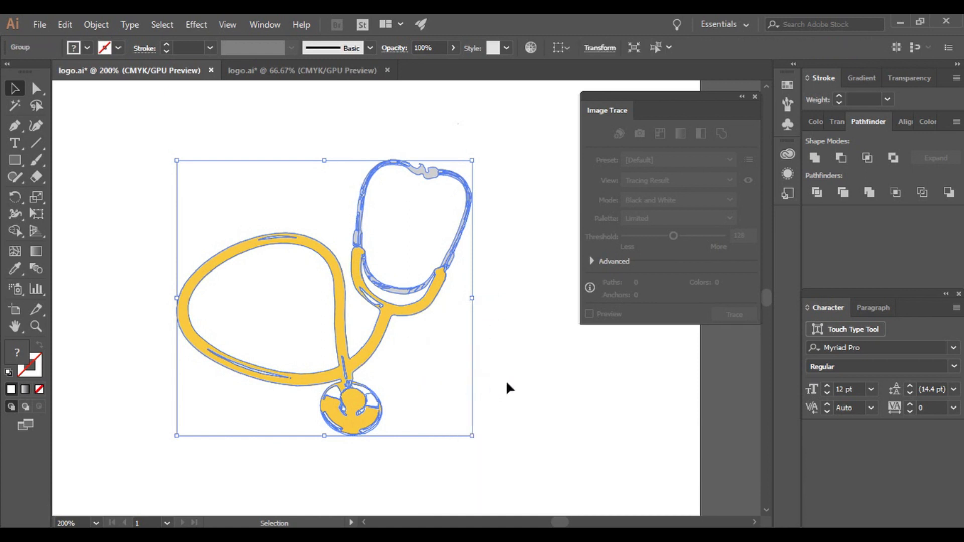
left_click(493, 336)
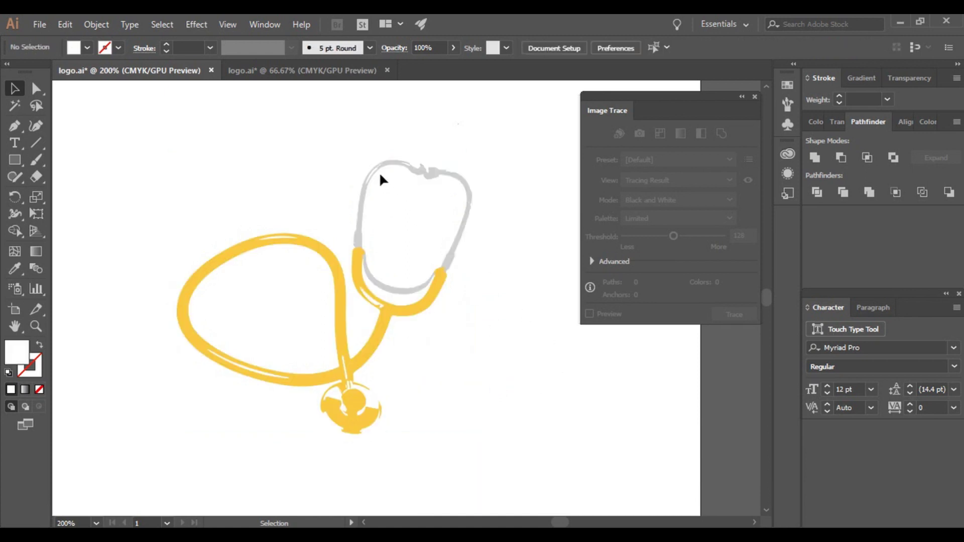
Reposition the stethoscope group, close Image Trace, and scale the group down.
left_click_drag(382, 165, 377, 167)
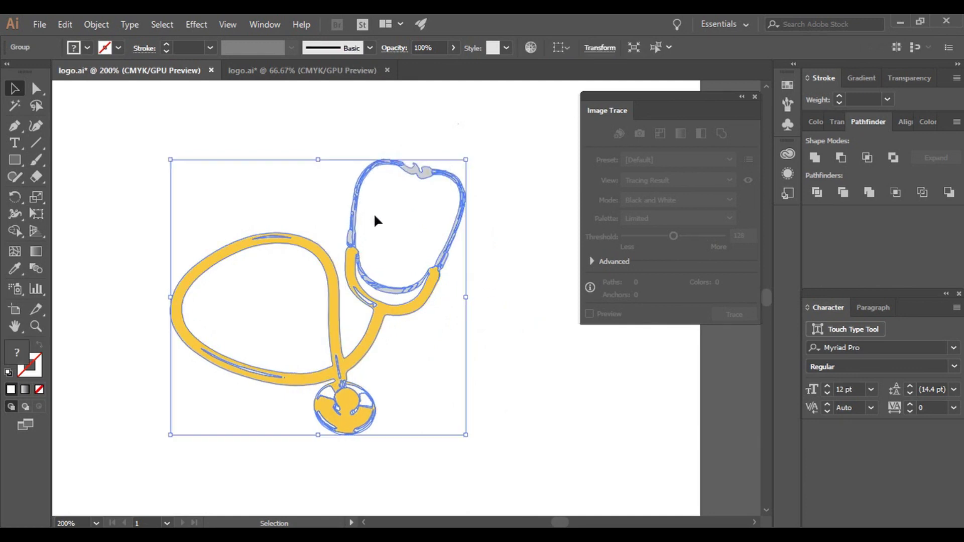
mouse_move(394, 312)
left_mouse_down()
mouse_move(382, 304)
mouse_move(410, 320)
left_mouse_up()
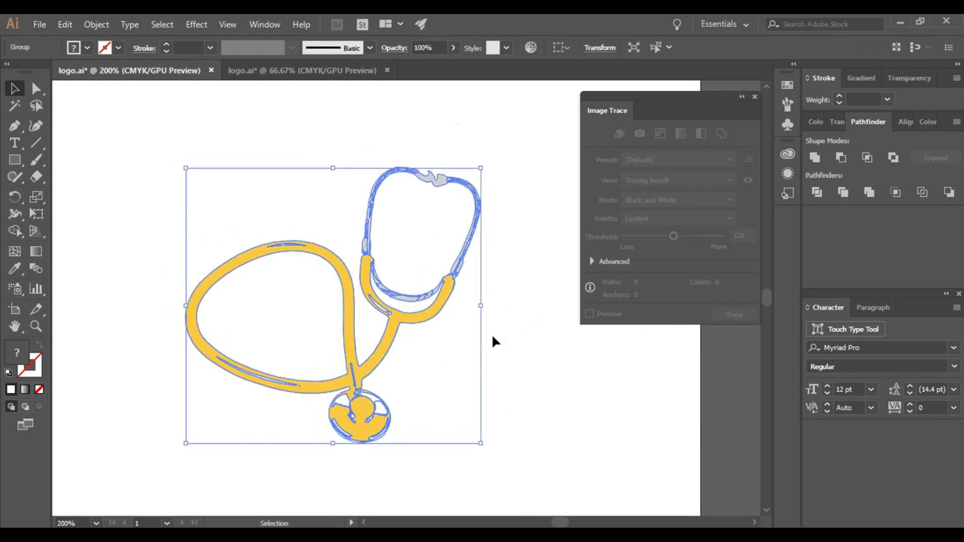
key("shift+Down")
key("shift+Up")
key("shift+Up")
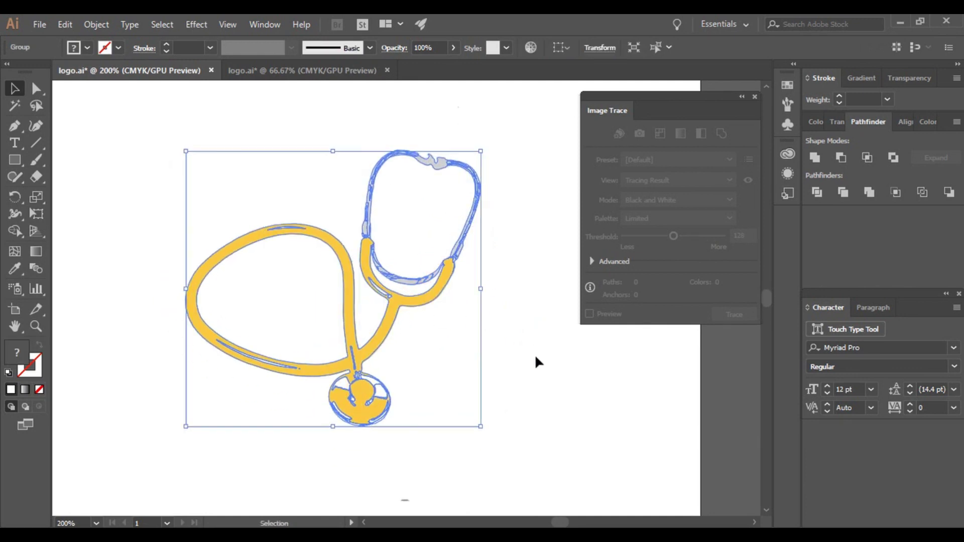
left_click(754, 97)
left_click_drag(483, 428, 454, 390)
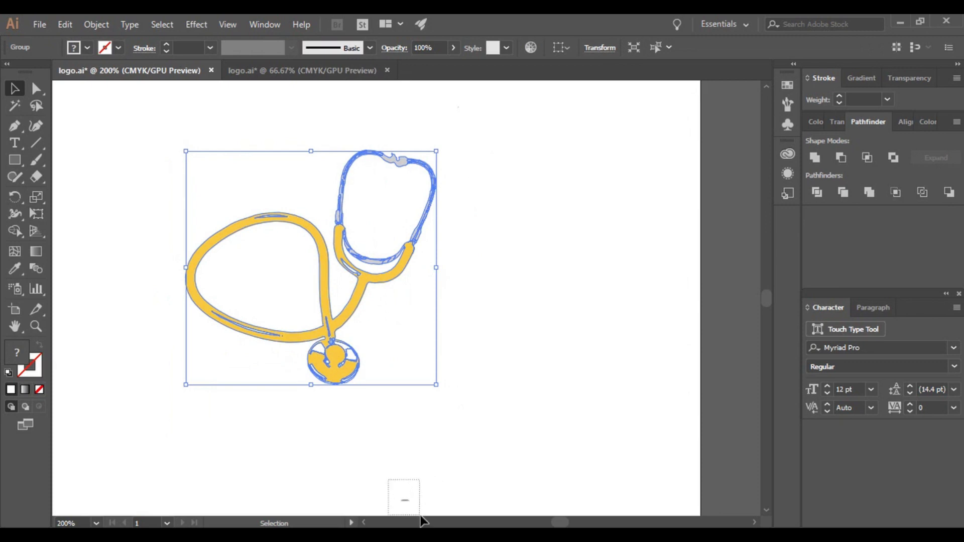
left_click(480, 465)
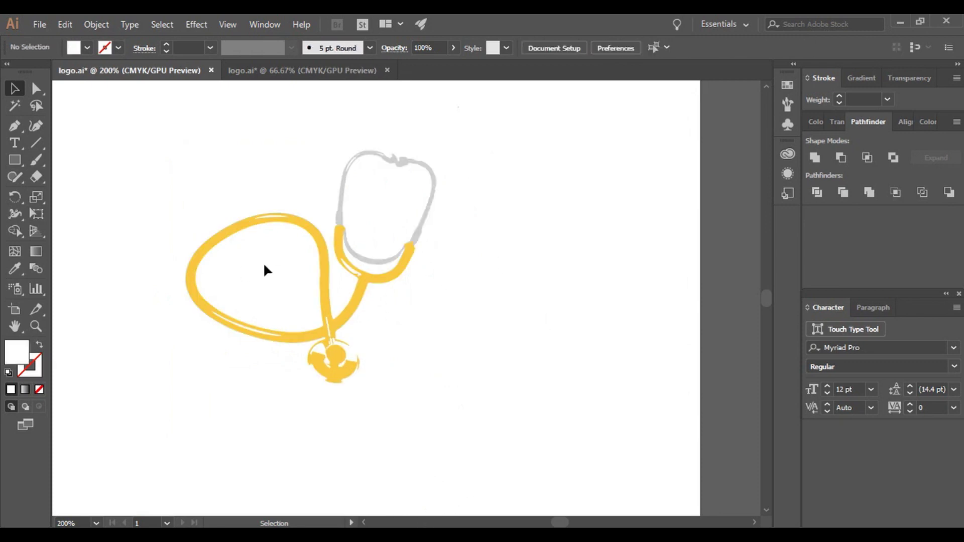
left_click_drag(337, 225, 355, 250)
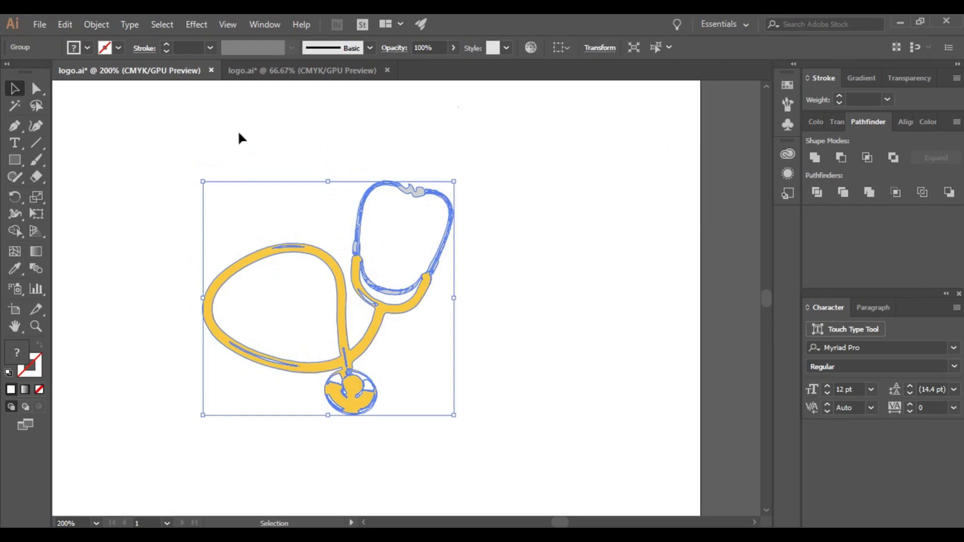
Type the word Diagnosis as point text above the stethoscope.
left_click(16, 144)
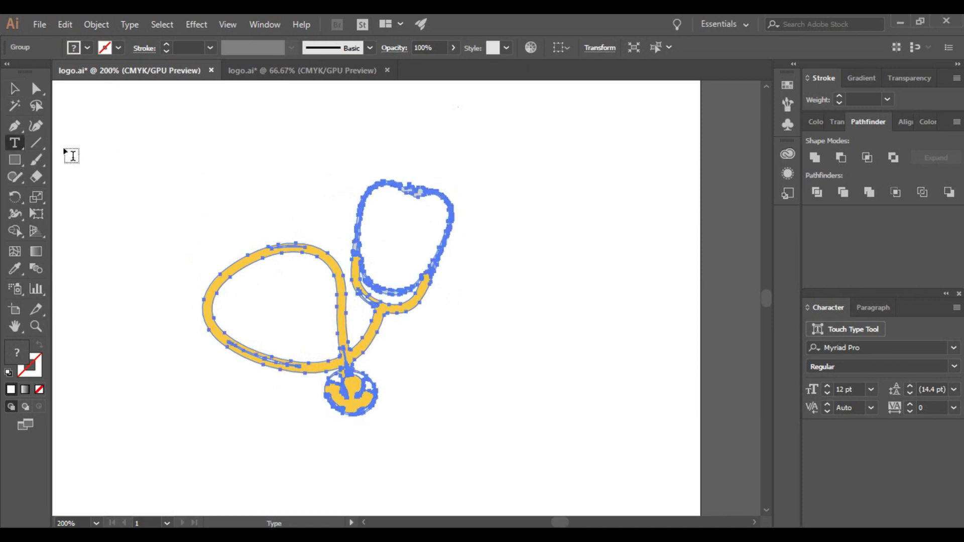
left_click(11, 90)
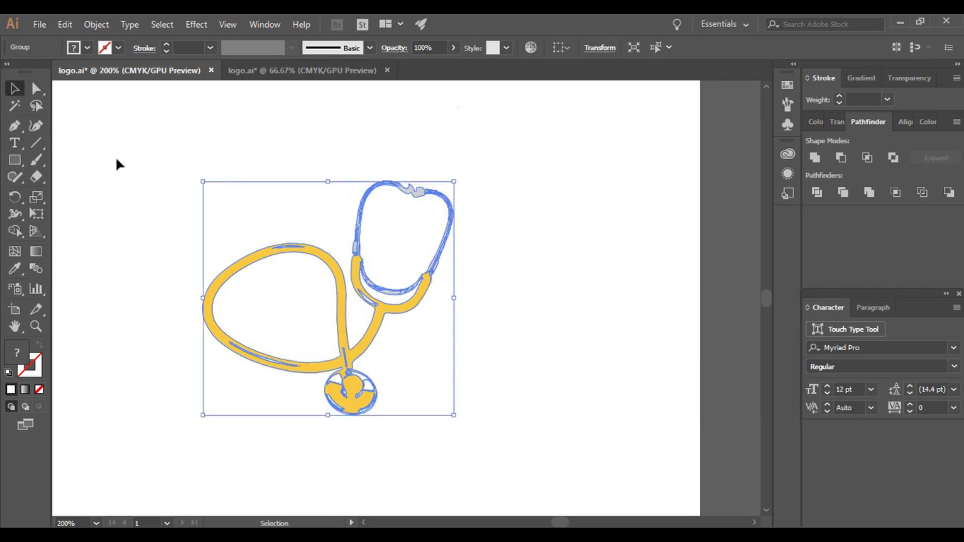
left_click(115, 156)
left_click(16, 144)
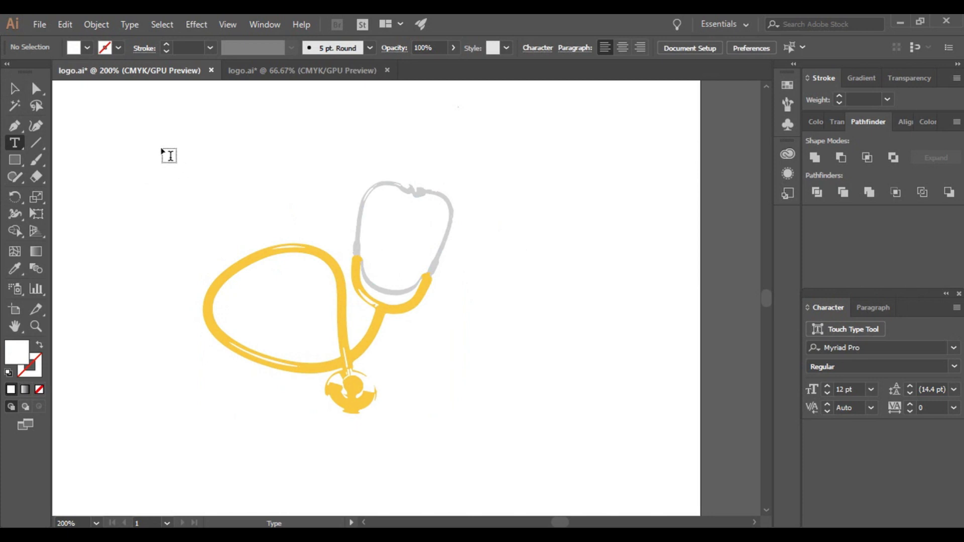
left_click(133, 162)
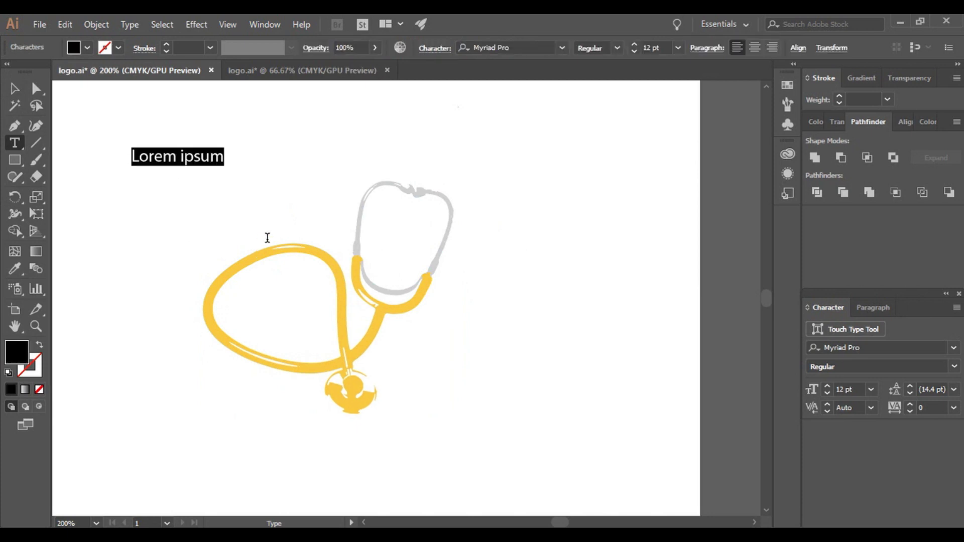
type("Dia")
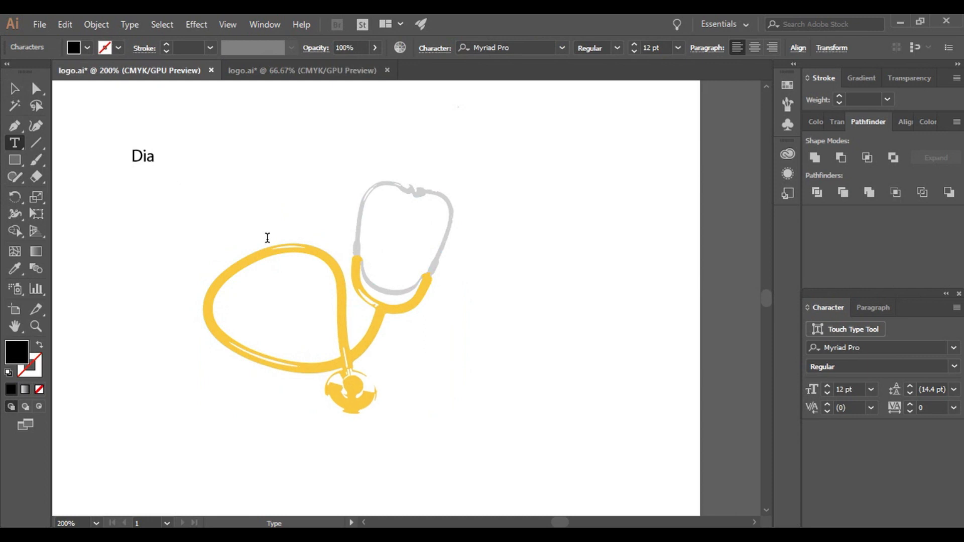
type("gnosi")
Style Diagnosis in Playfair Display Bold at 50 pt.
left_click_drag(203, 156, 132, 158)
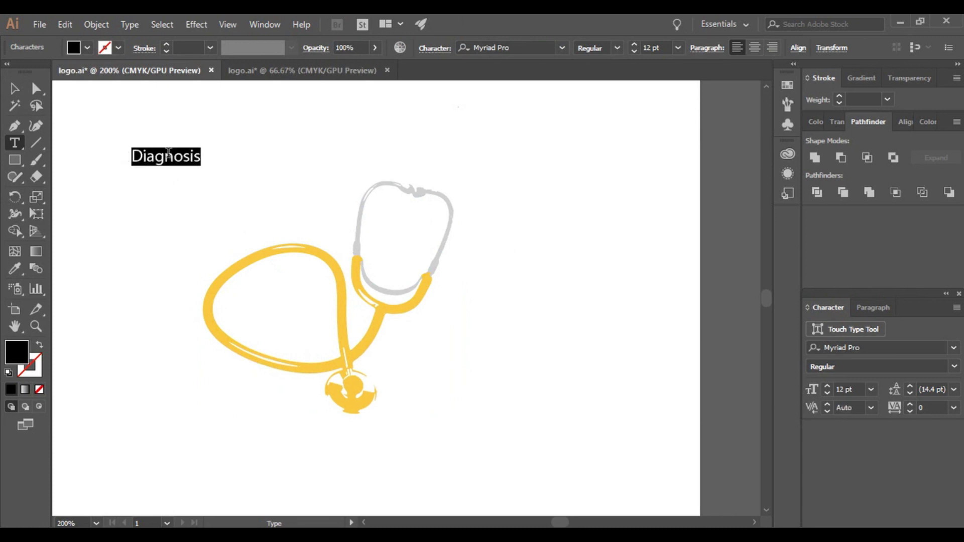
left_click(521, 45)
type("p")
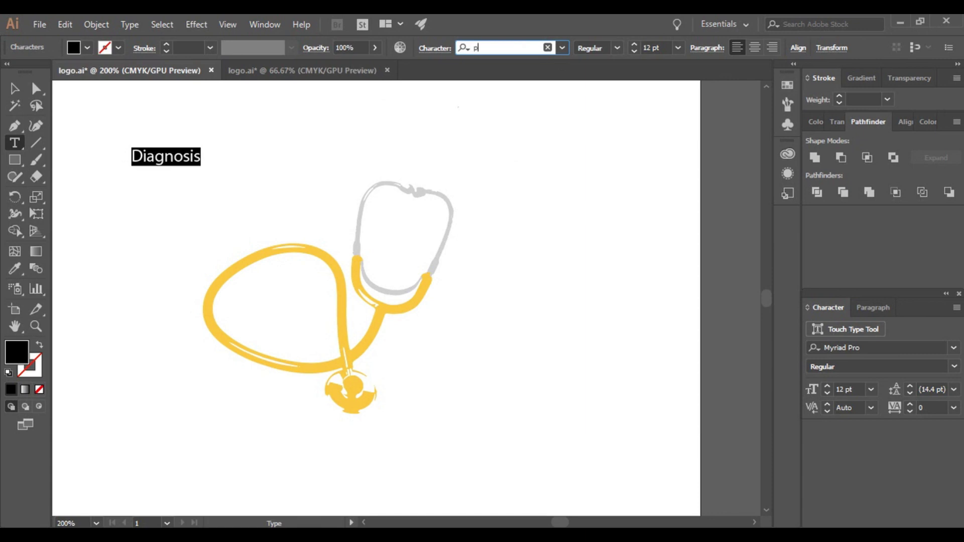
type("layfair display")
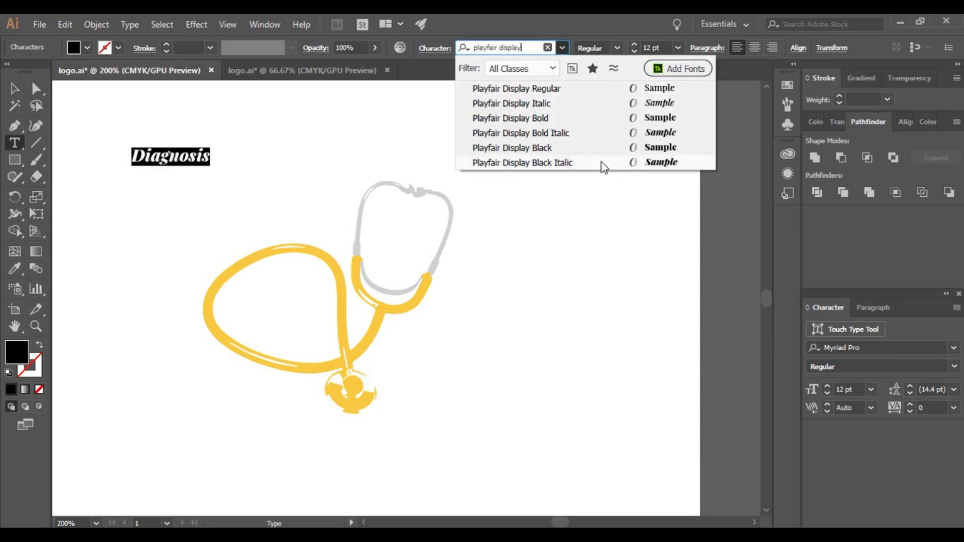
left_click(540, 119)
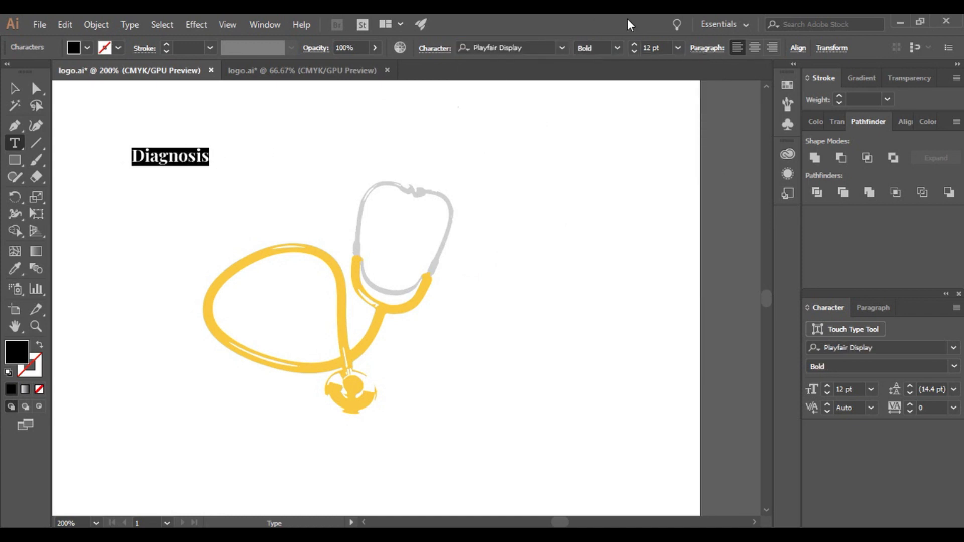
left_click(635, 44)
left_click(634, 44)
left_click(635, 43)
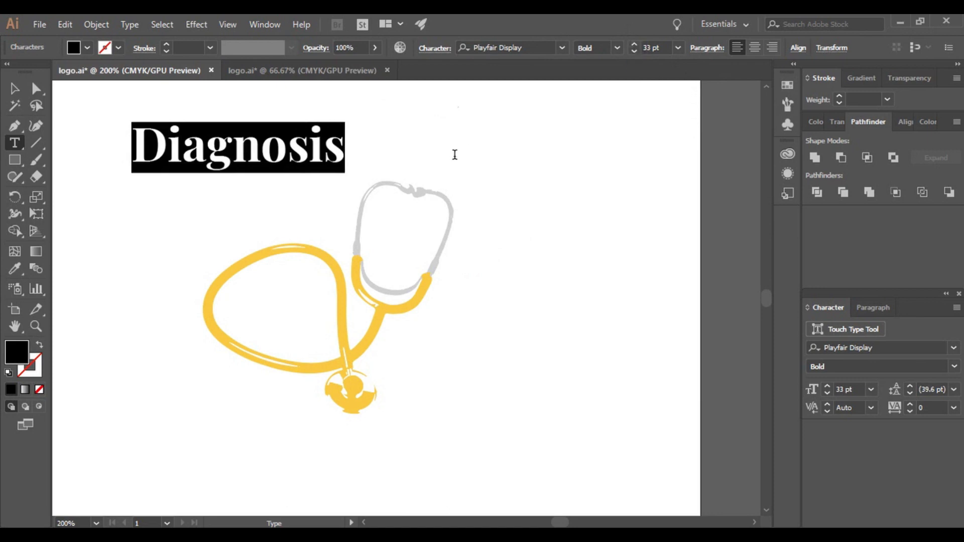
left_click(635, 44)
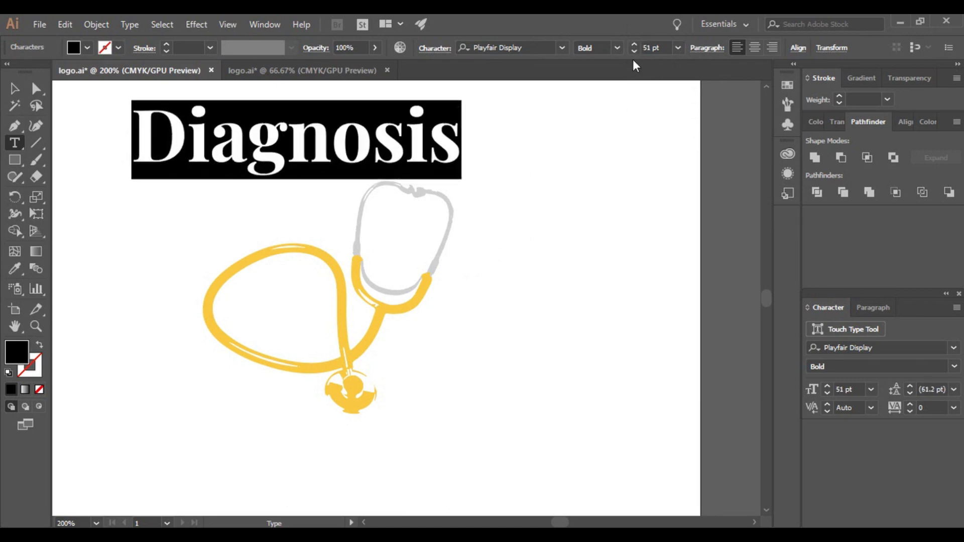
left_click(633, 52)
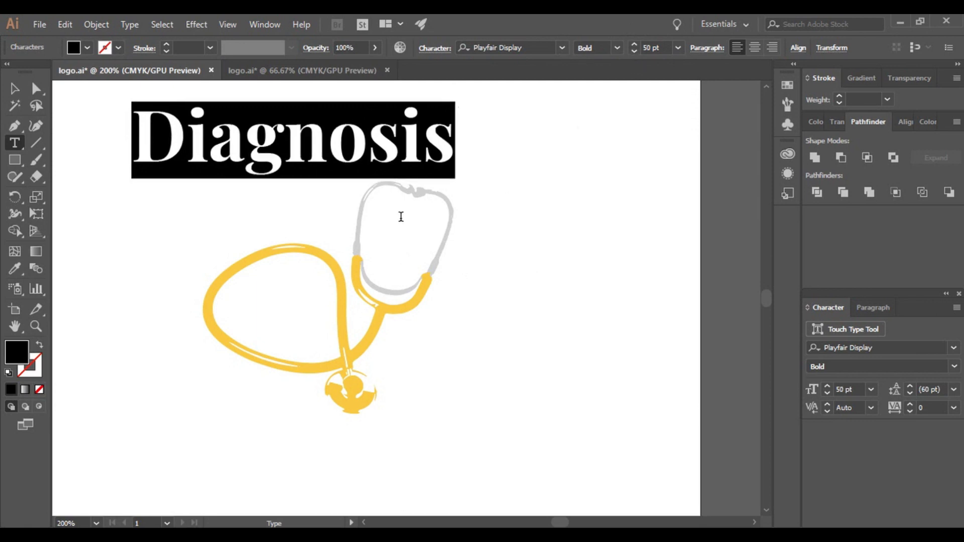
left_click(283, 141)
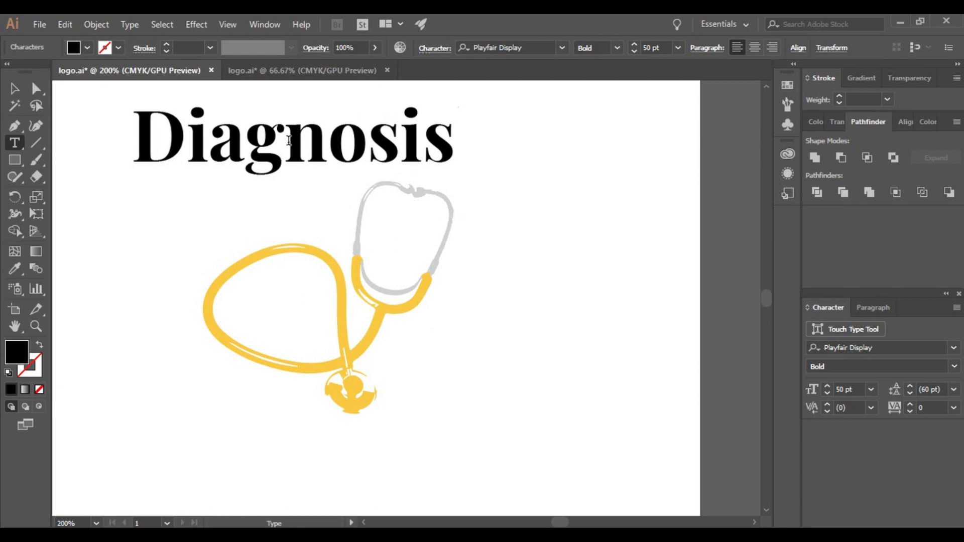
Delete 'gnosis' from the title so only 'Dia' remains.
left_click_drag(284, 139, 253, 137)
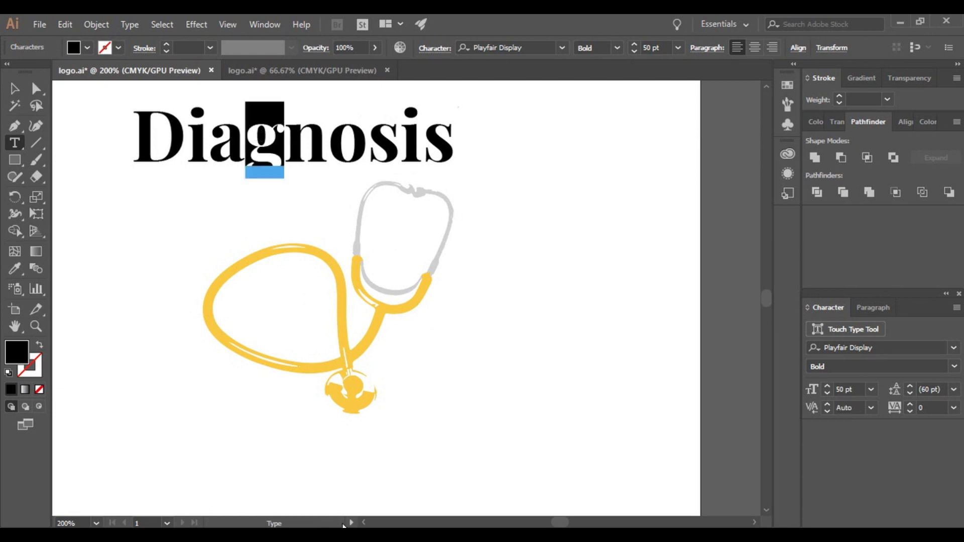
key("BackSpace")
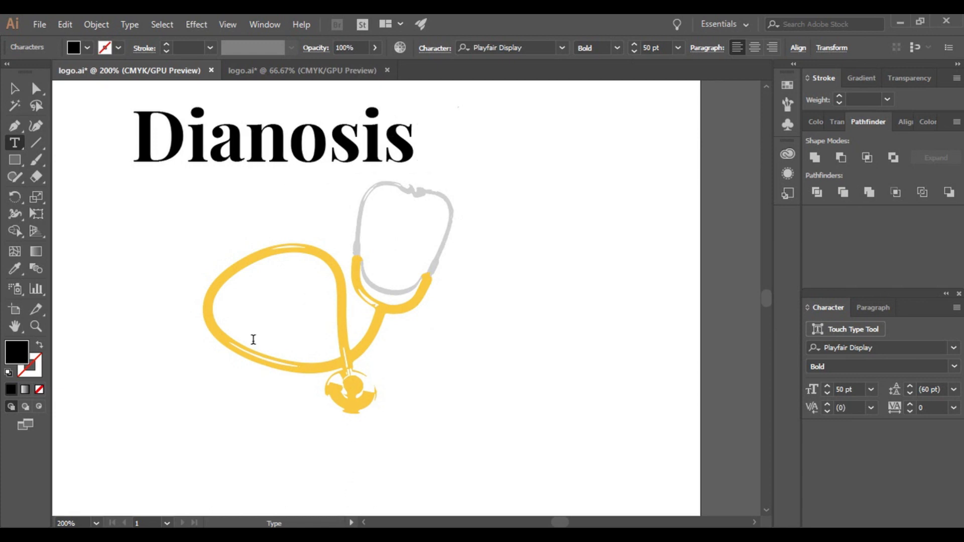
left_click_drag(246, 123, 417, 134)
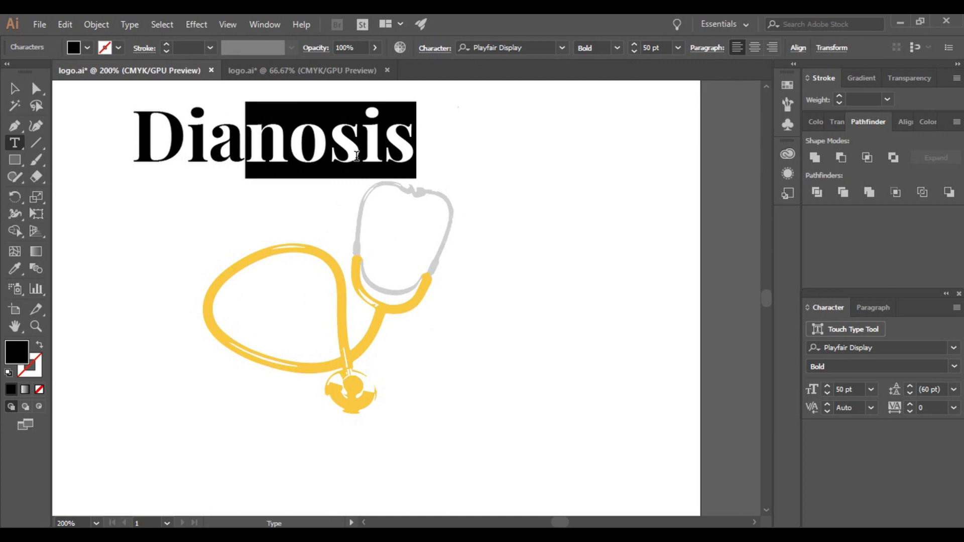
key("ctrl")
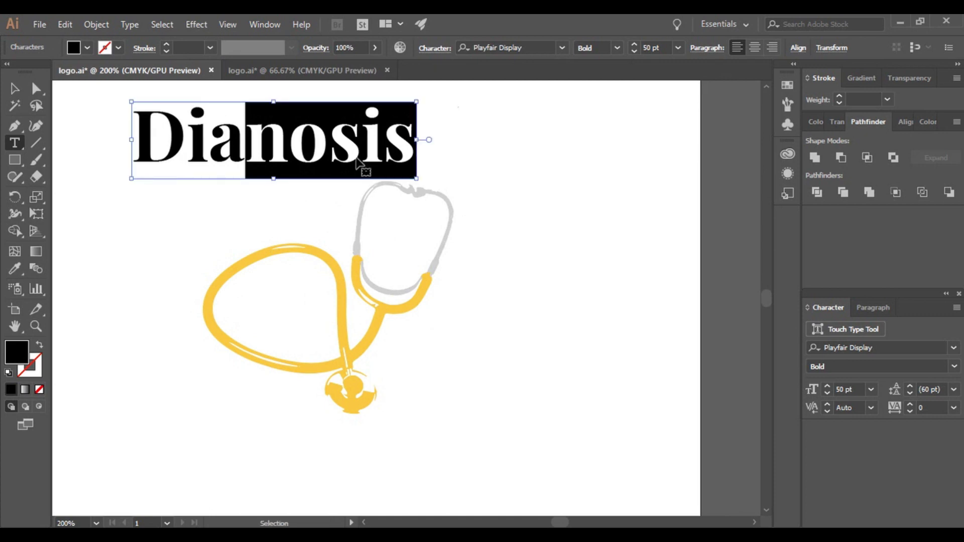
key("BackSpace")
left_click(14, 89)
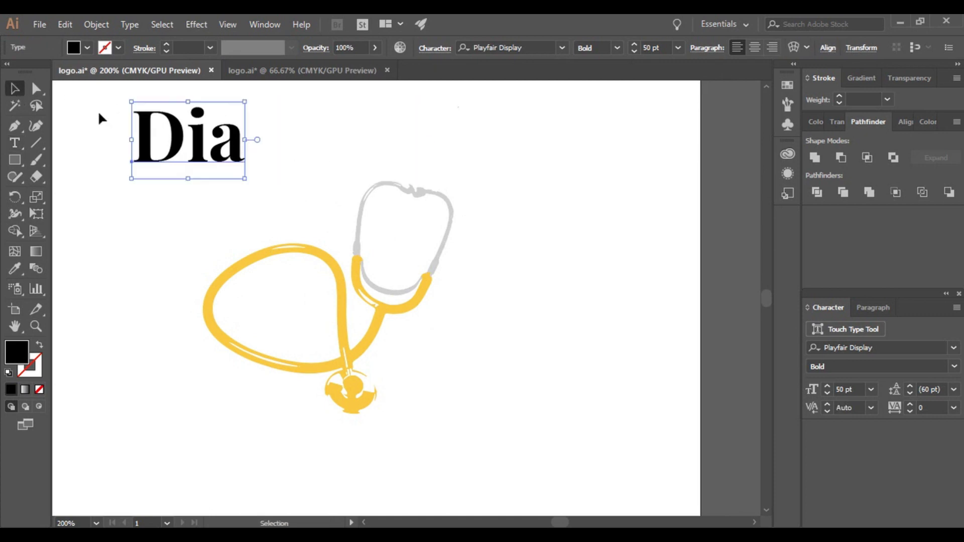
Create a separate 'nosis' text object to the right of Dia.
left_click(15, 142)
left_click(280, 145)
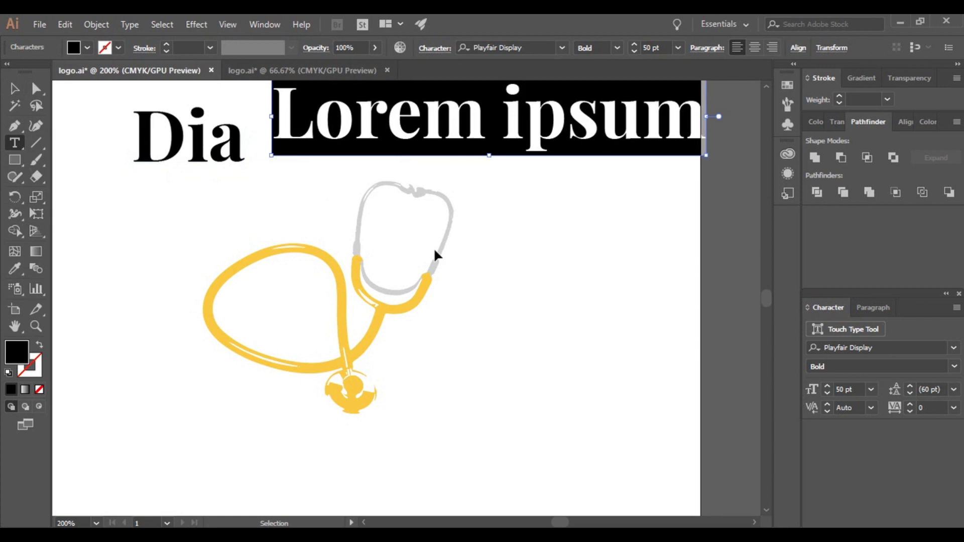
type("nosis")
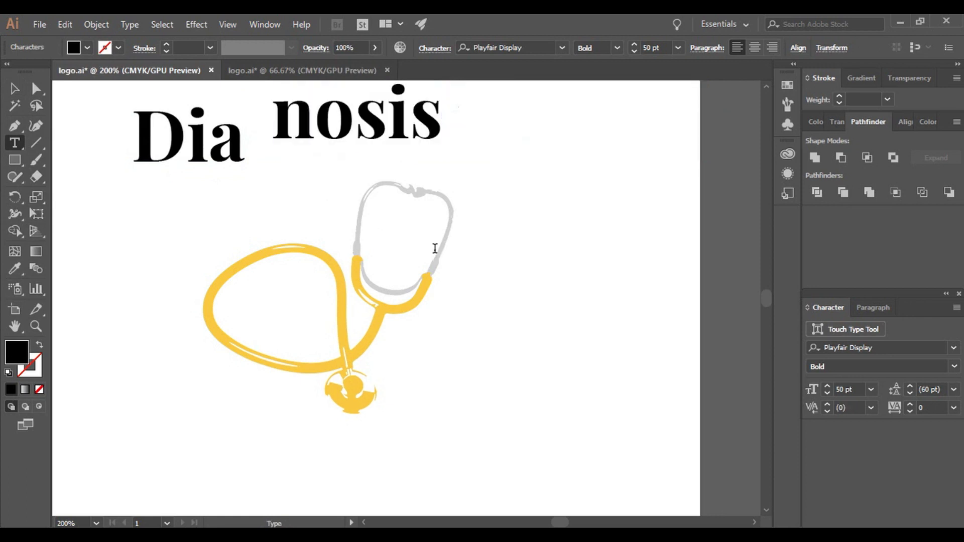
left_click(15, 88)
Vertically centre Dia and nosis together and move them down over the stethoscope.
left_click_drag(161, 176, 179, 159)
left_click_drag(189, 197, 331, 146)
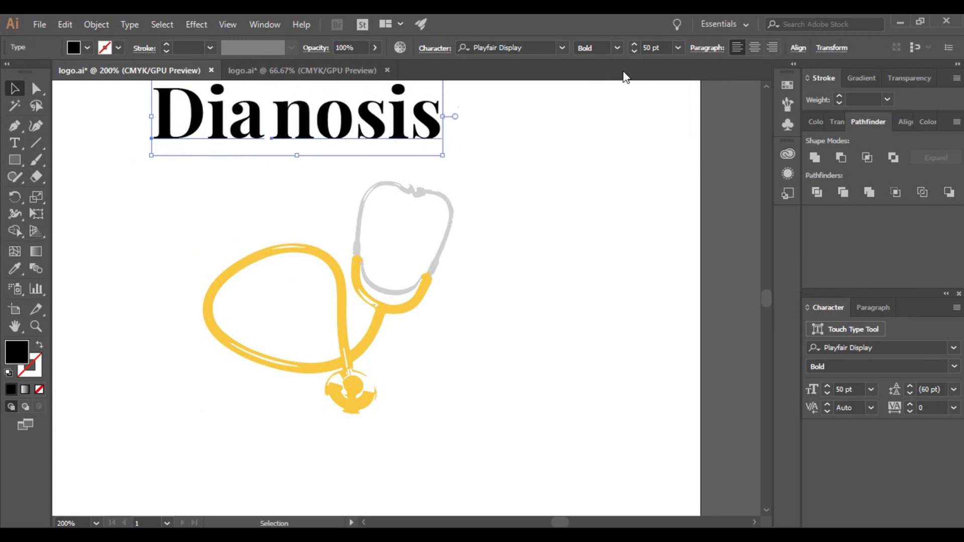
left_click(798, 48)
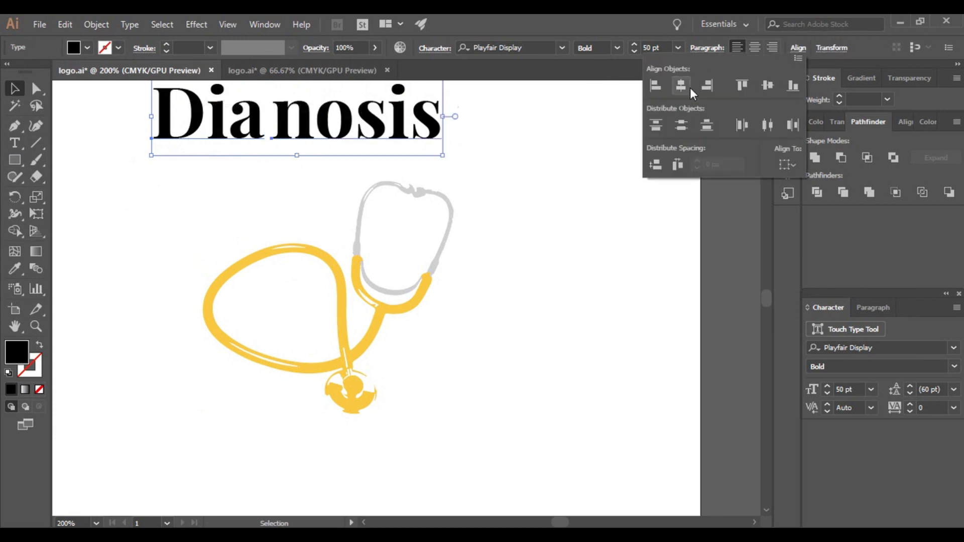
left_click(767, 84)
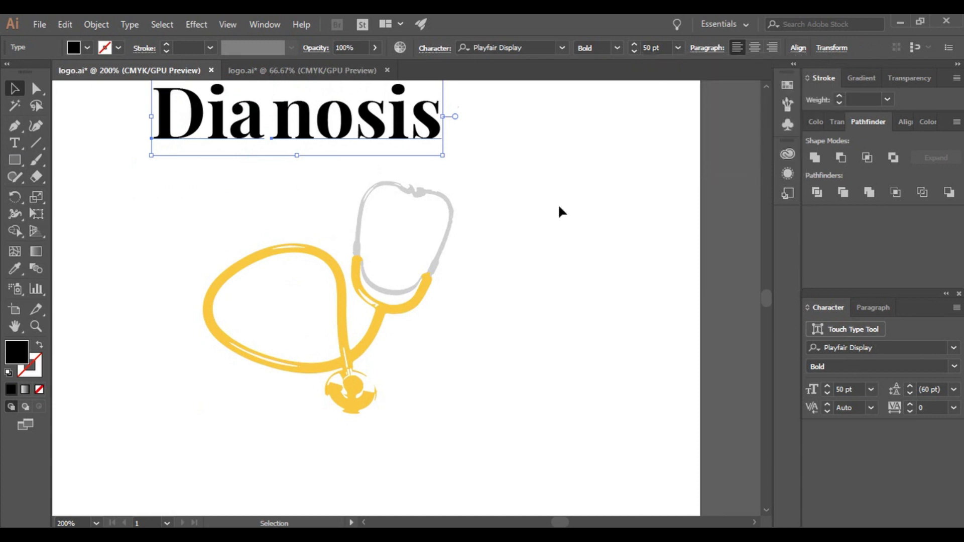
left_click_drag(326, 132, 345, 204)
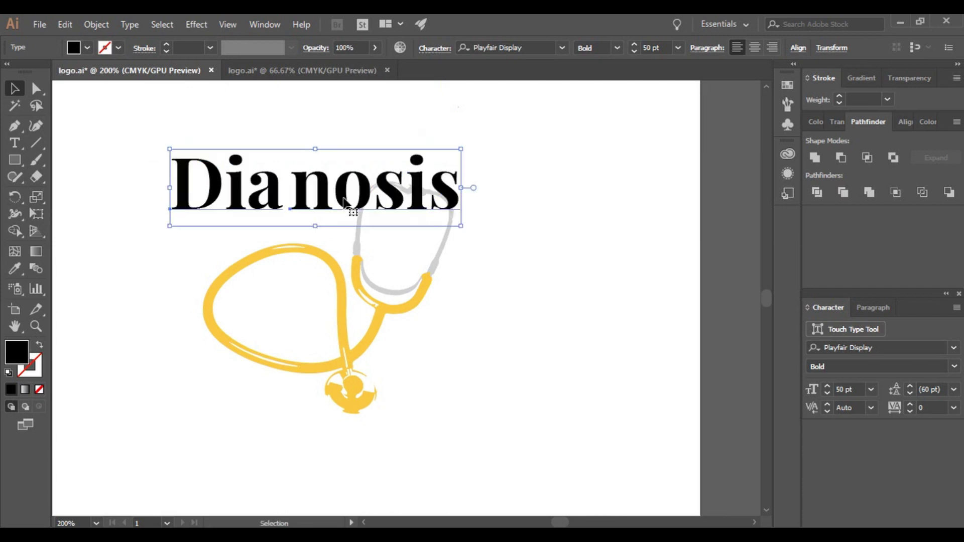
left_click(578, 266)
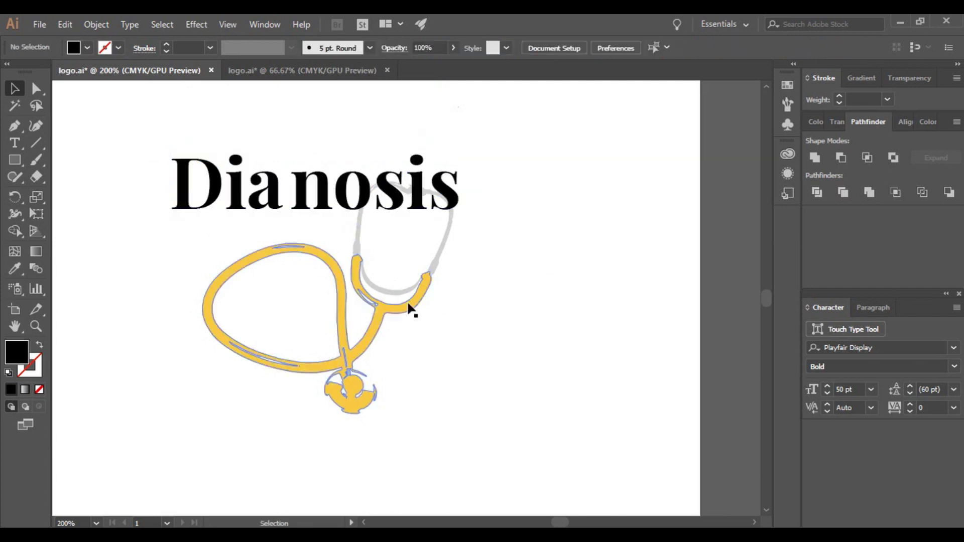
Nudge the 'nosis' text right to open a gap after 'Dia'.
left_click(345, 206)
key("shift+Right")
key("shift+Right")
key("shift+Right")
key("shift+Right")
key("shift+Right")
key("shift+Right")
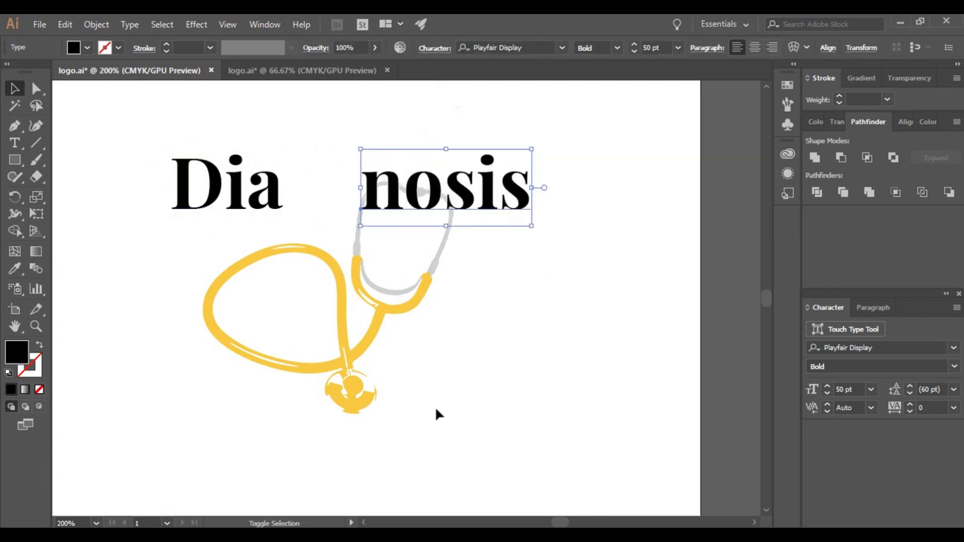
key("shift+Right")
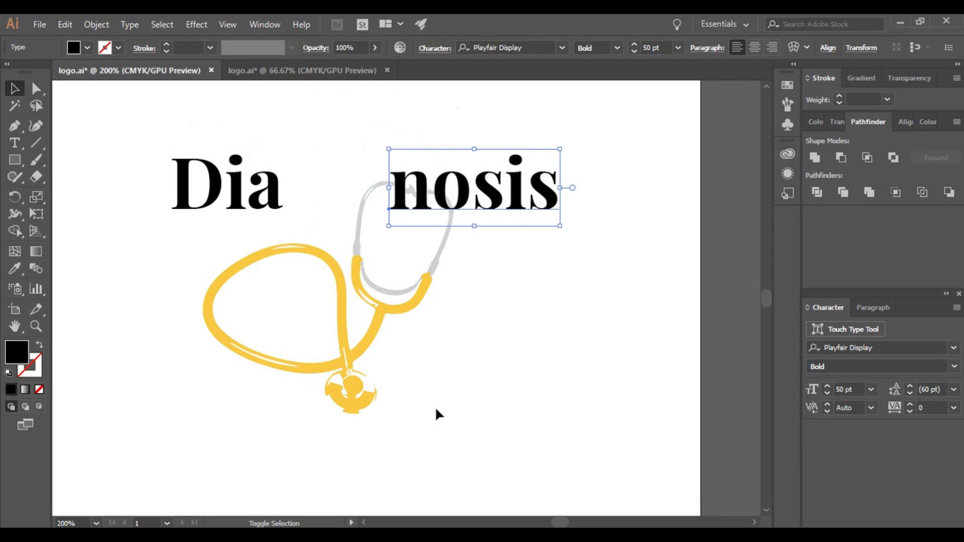
left_click(470, 336)
Shrink the stethoscope group and place it in the gap after 'Dia' as the g.
left_click_drag(418, 291, 380, 342)
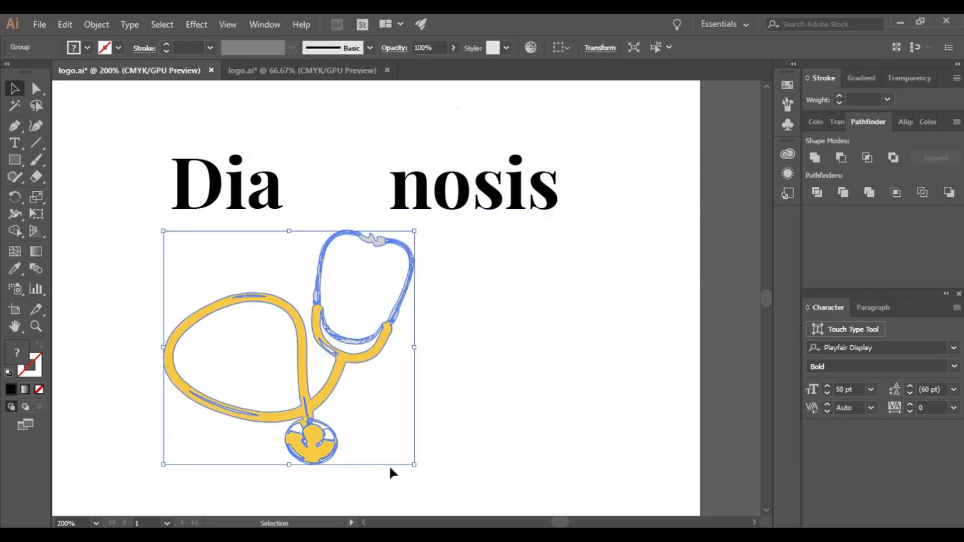
left_click_drag(414, 468, 330, 387)
left_click_drag(313, 293, 333, 251)
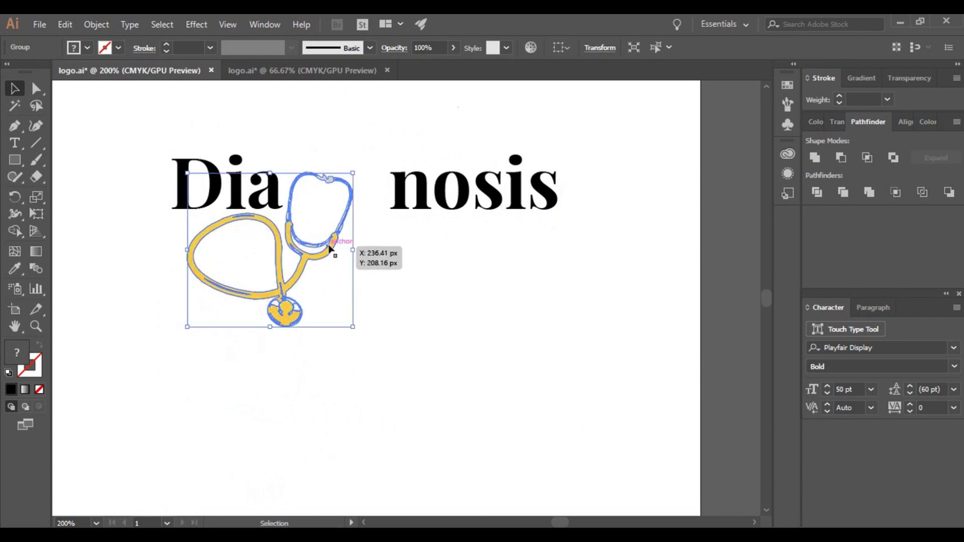
left_click(418, 325)
Nudge 'nosis' back left so it sits snugly beside the stethoscope.
left_click(500, 205)
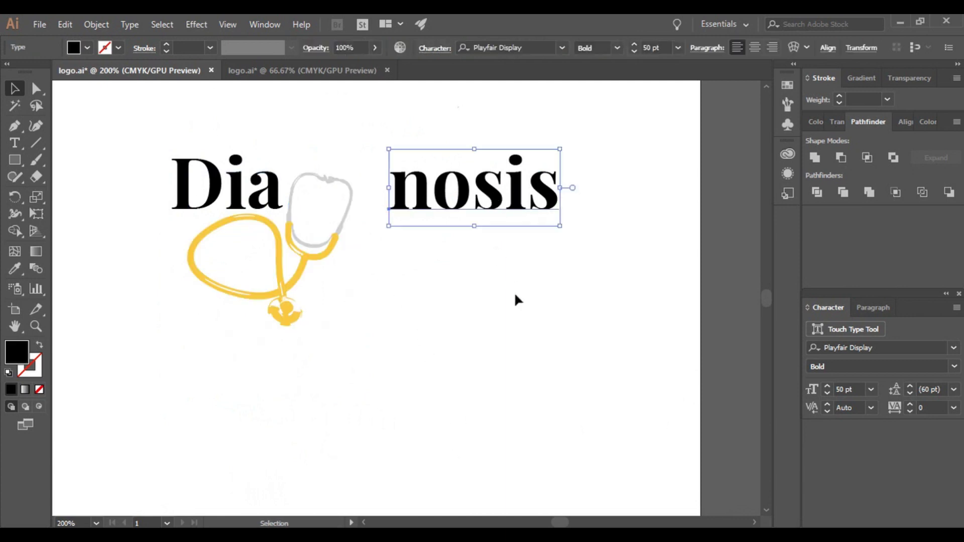
key("shift+Left")
key("shift+Left")
key("Left")
key("Left")
key("Left")
key("Left")
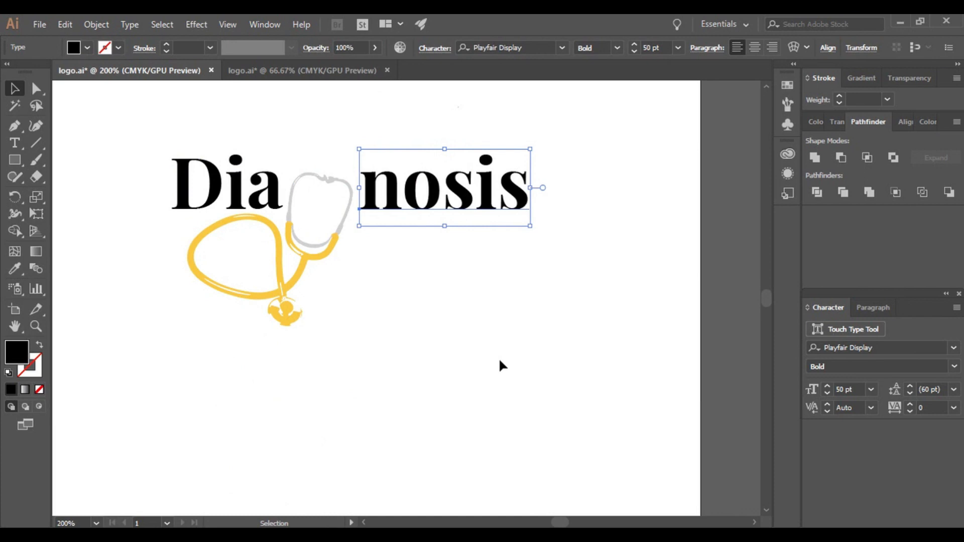
key("Right")
left_click(498, 358)
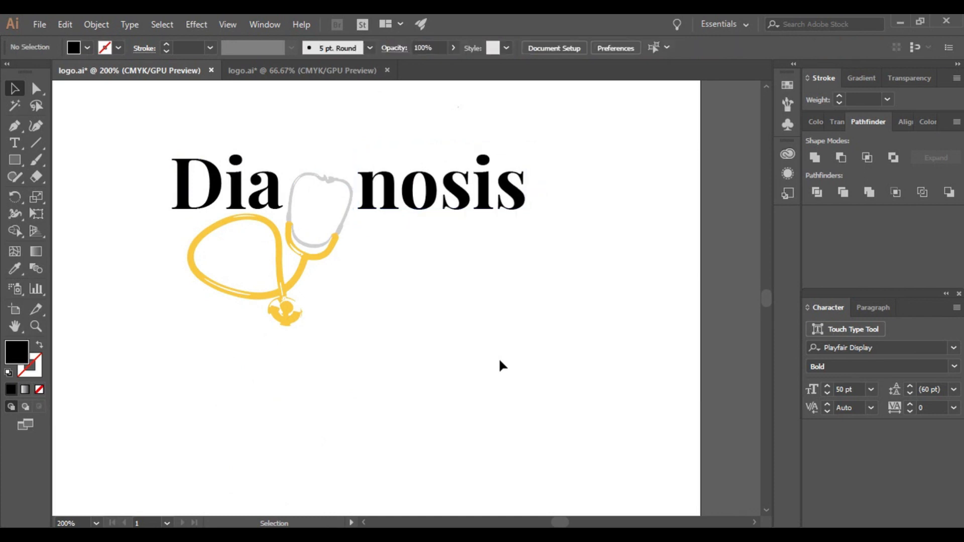
Marquee-select the words and stethoscope and move the whole logo toward the page centre.
left_click_drag(110, 145, 553, 236)
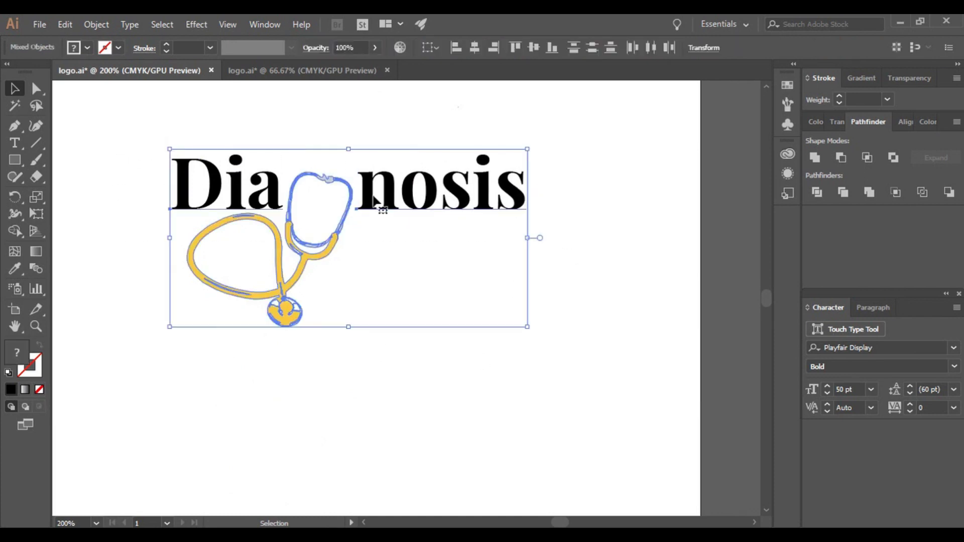
left_click_drag(370, 194, 431, 245)
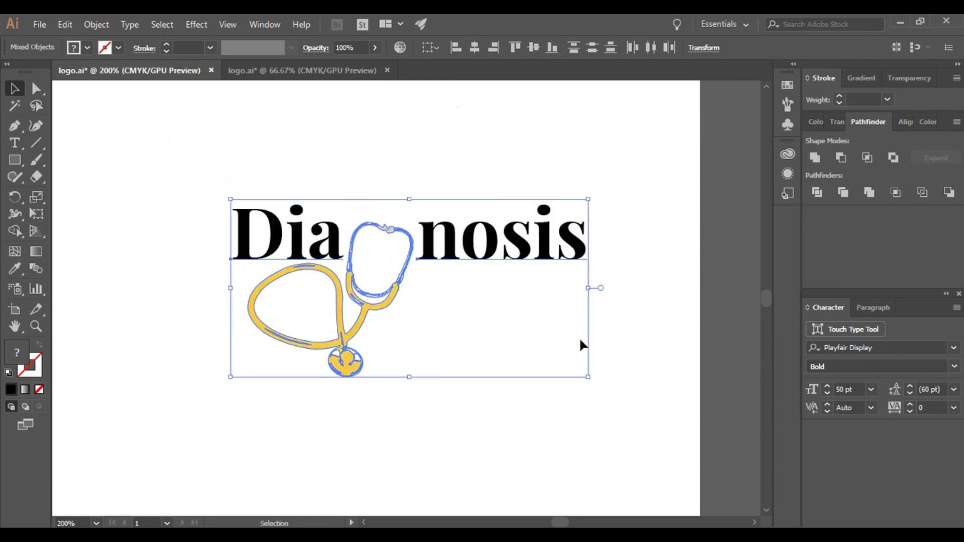
left_click(646, 347)
Nudge the stethoscope up slightly to align it with the lettering.
left_click(383, 307)
key("Up")
key("Up")
key("Up")
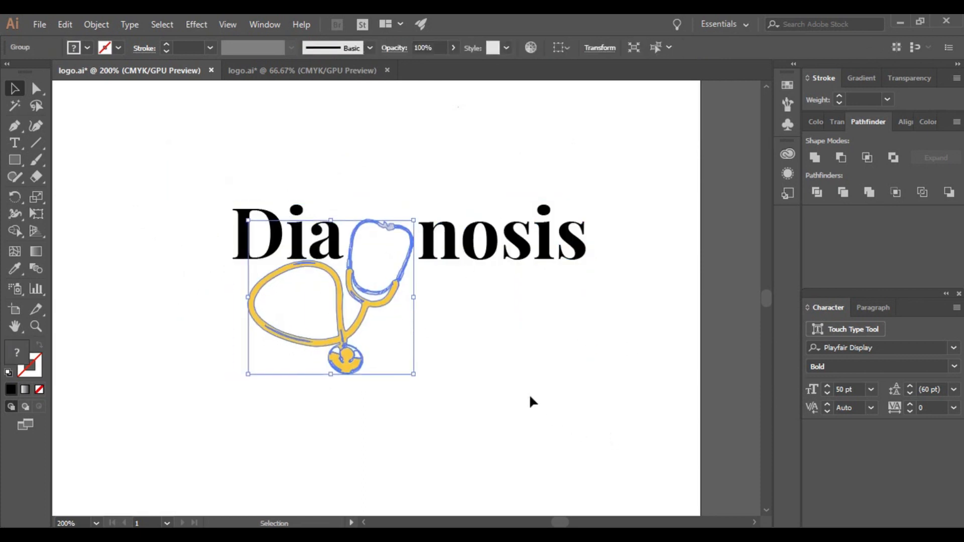
left_click(529, 397)
left_click(438, 247)
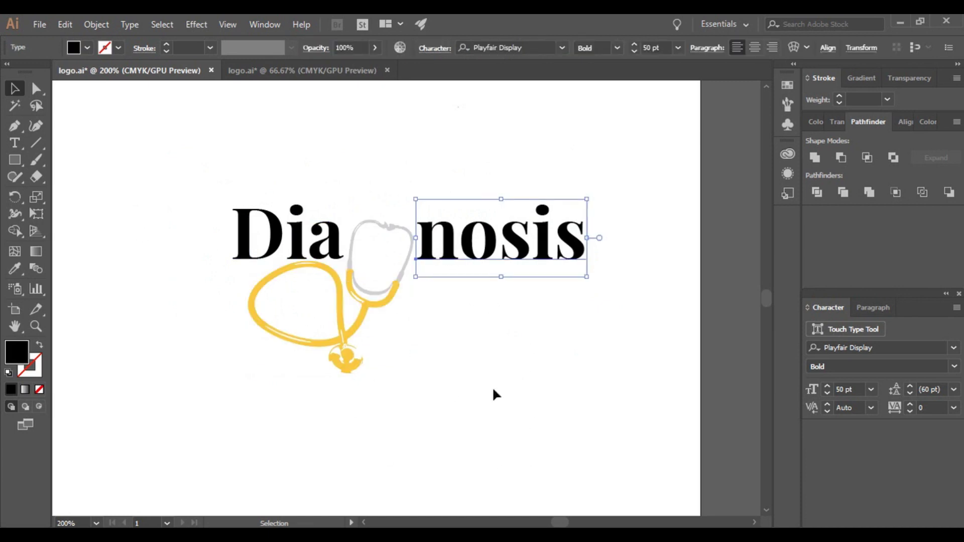
left_click(494, 390)
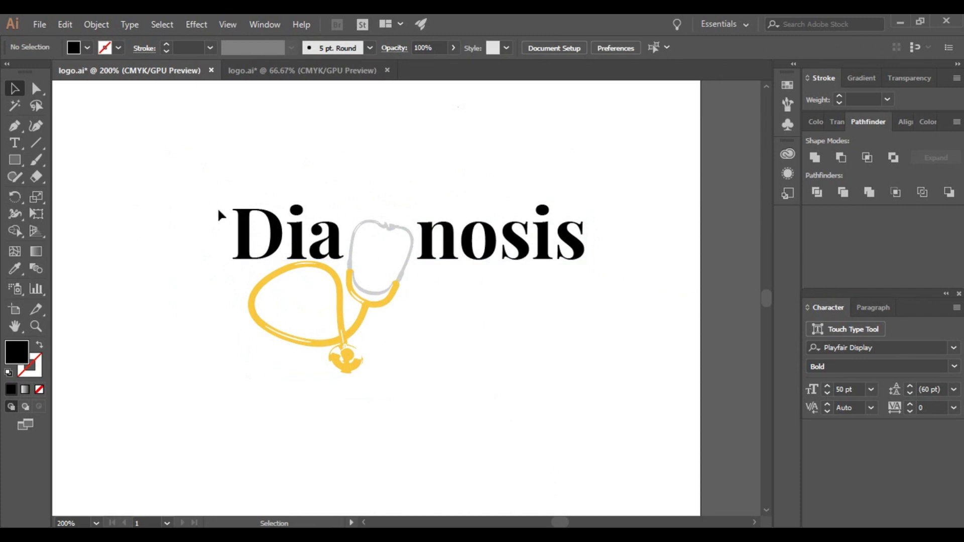
Add a new text object reading 'The' above the logo.
left_click(16, 143)
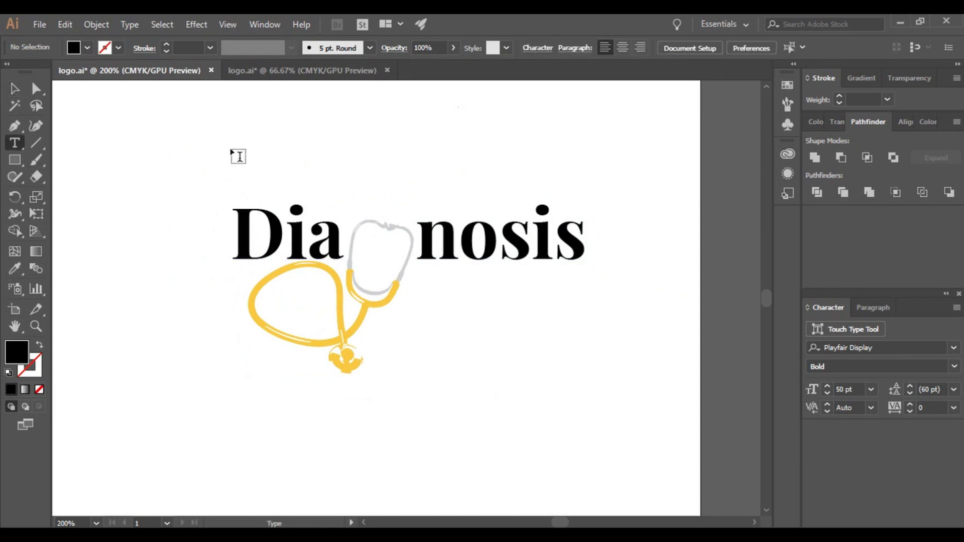
left_click(231, 148)
type("Th")
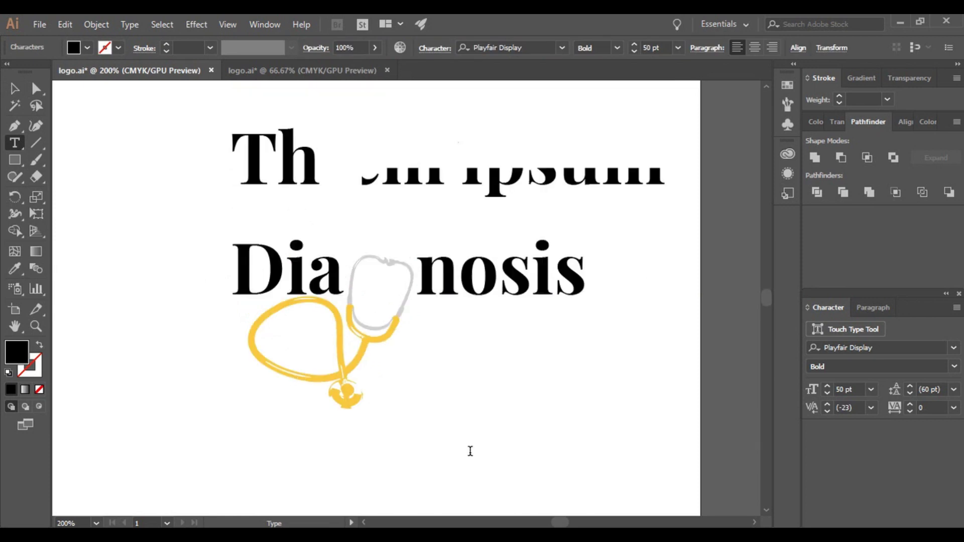
type("e")
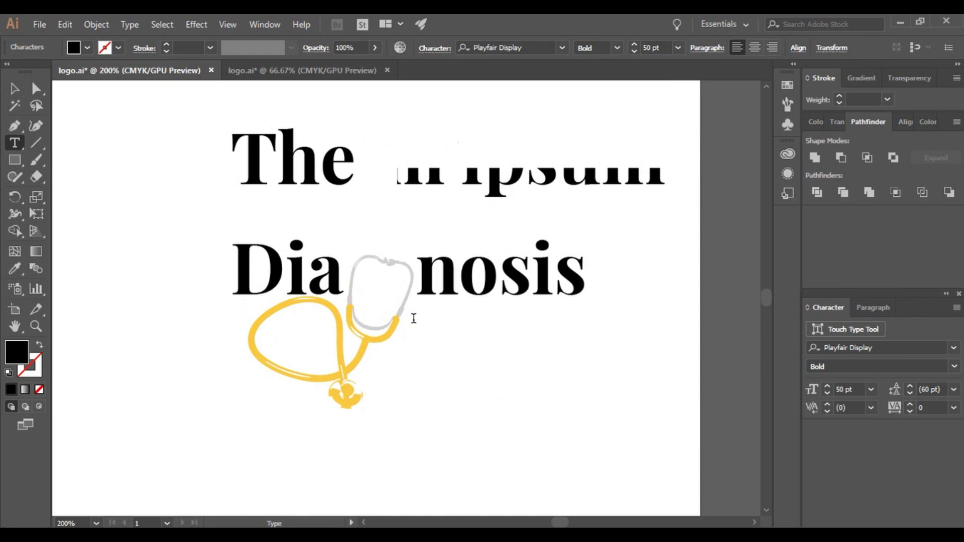
key("BackSpace")
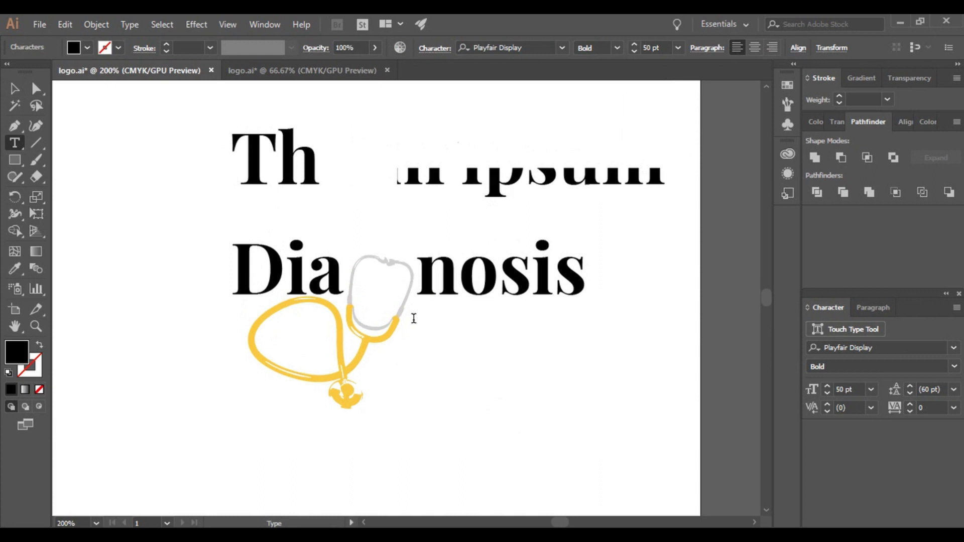
type("e")
left_click(14, 89)
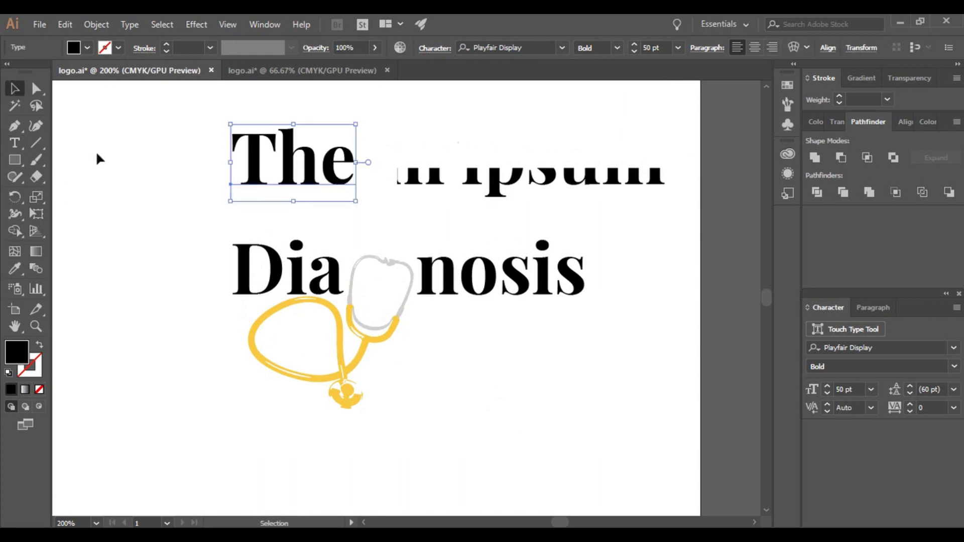
left_click(219, 253)
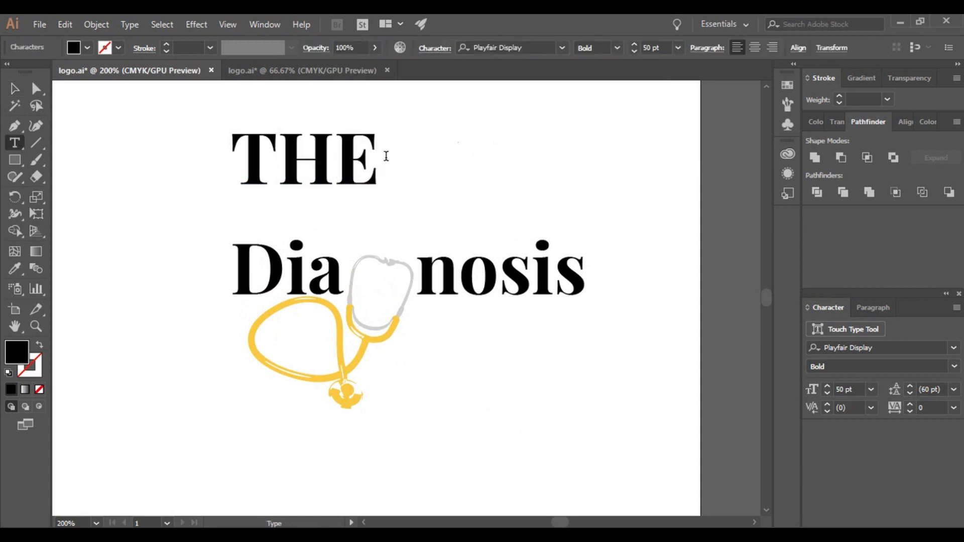
Reduce 'THE' to 15 pt and move it down onto the top of 'Dia'.
left_click_drag(381, 162, 234, 174)
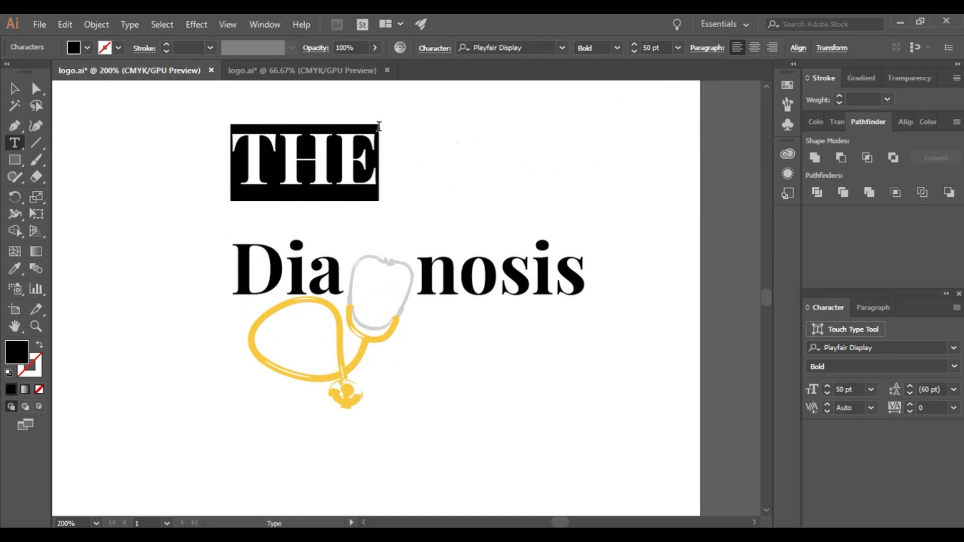
left_click_drag(633, 50, 632, 49)
left_click(13, 89)
left_click_drag(260, 185, 262, 234)
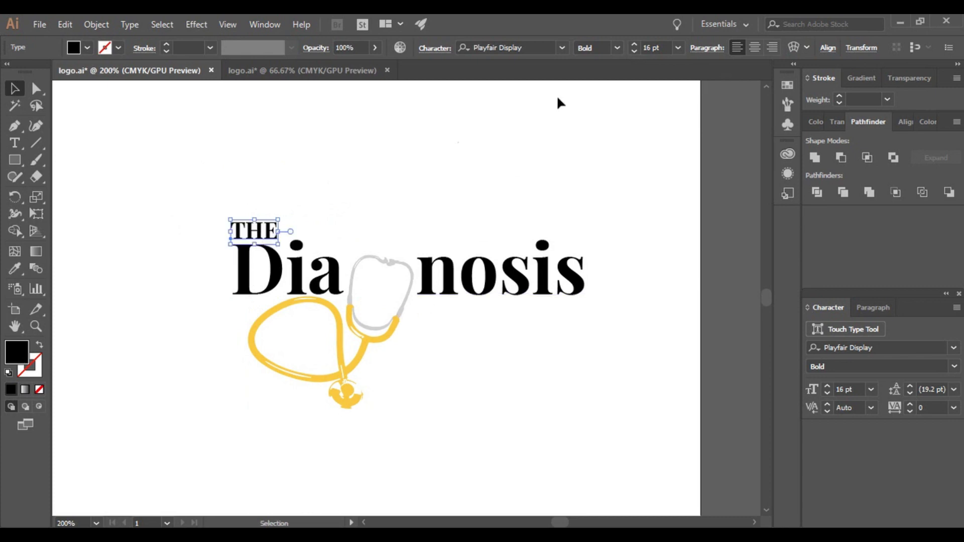
left_click(633, 52)
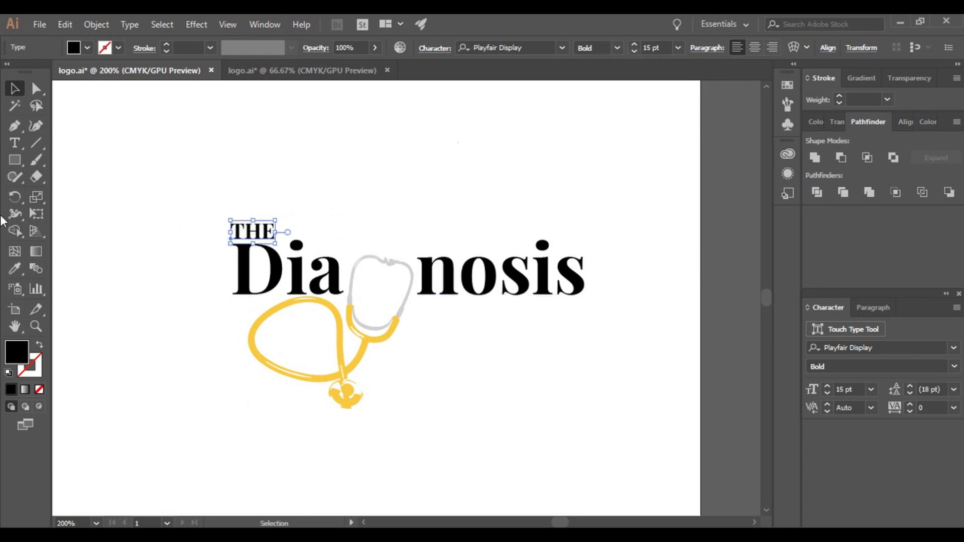
left_click(386, 167)
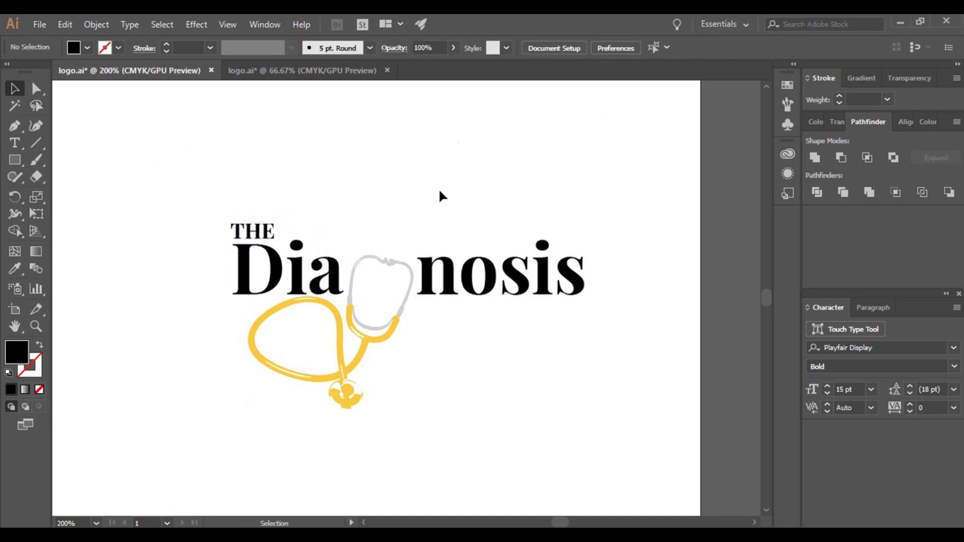
Select THE and Dia and check the Align options in the Control bar.
left_click(238, 243)
left_click(243, 273, "shift")
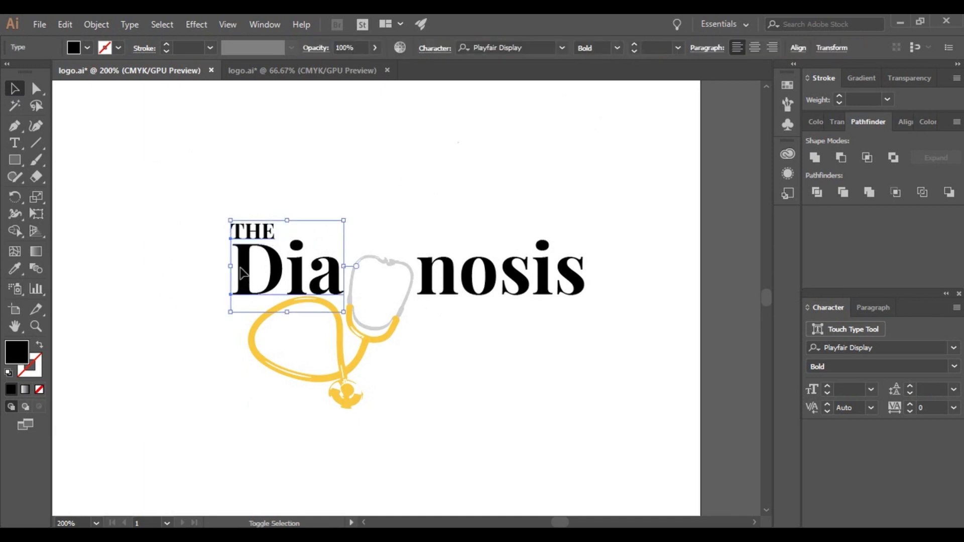
left_click(798, 48)
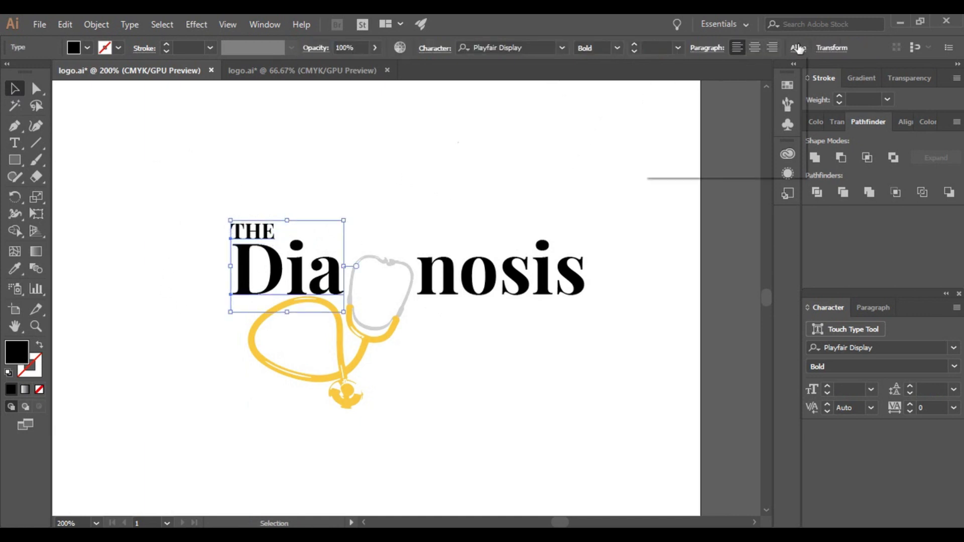
left_click(353, 174)
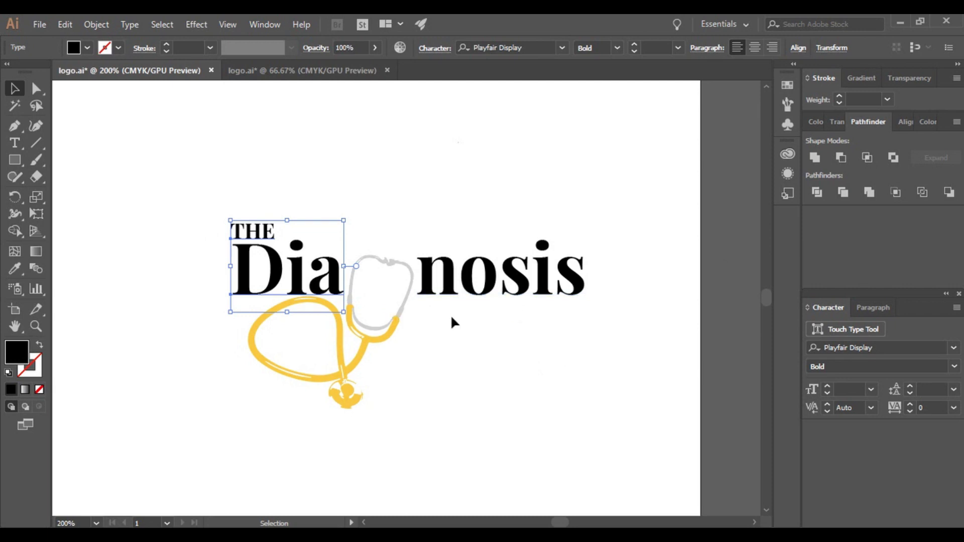
left_click(561, 327)
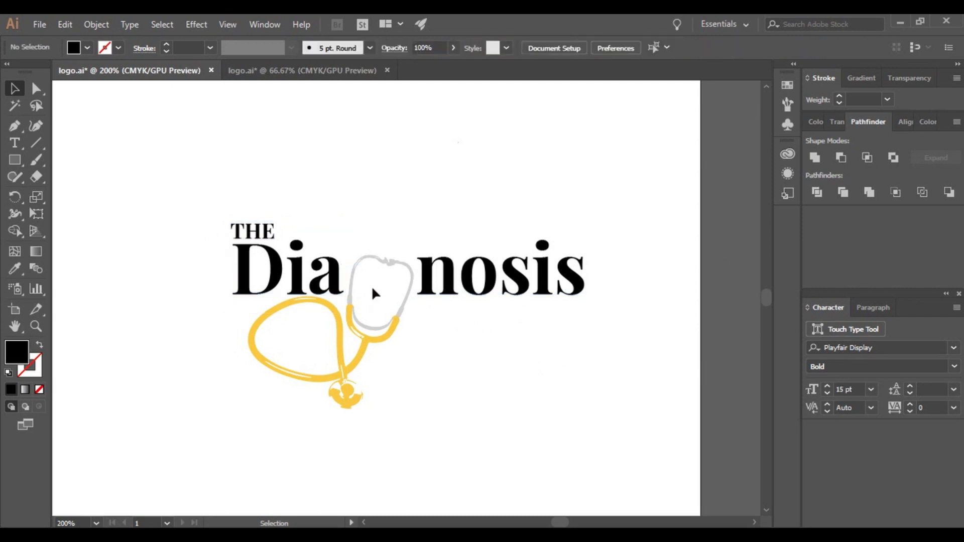
Select the THE, Dia and nosis text objects together.
left_click(250, 251)
left_click(250, 235)
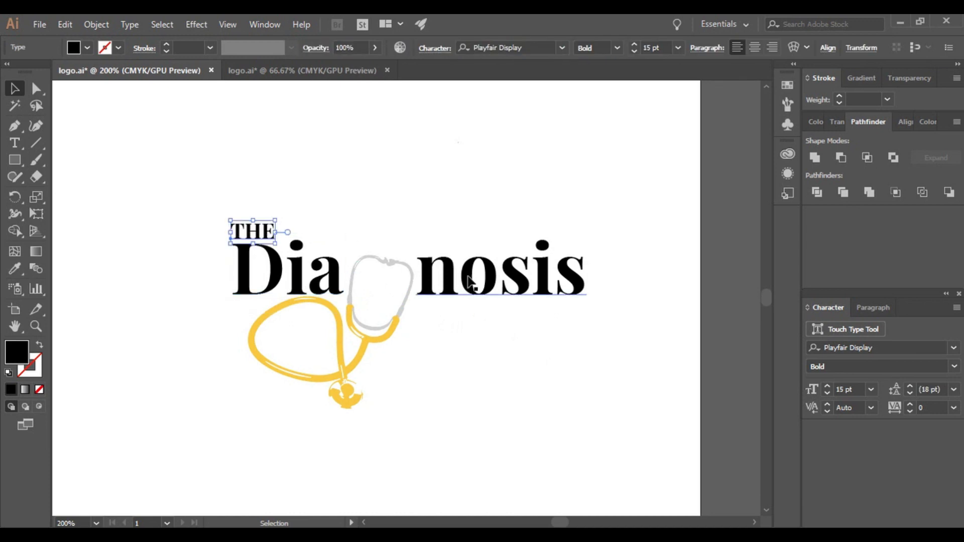
left_click(493, 291)
left_click(490, 323)
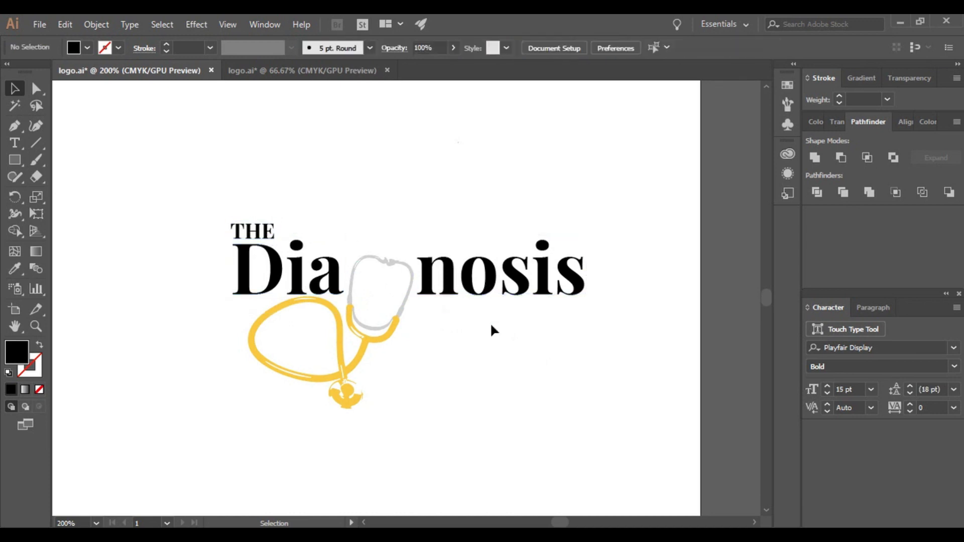
left_click(279, 274)
left_click_drag(204, 210, 311, 279)
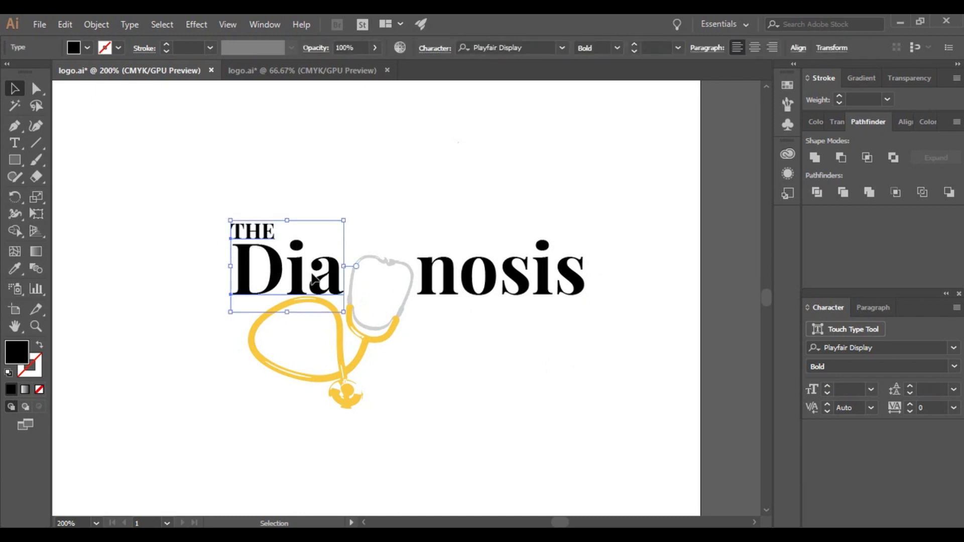
left_click(452, 293, "shift")
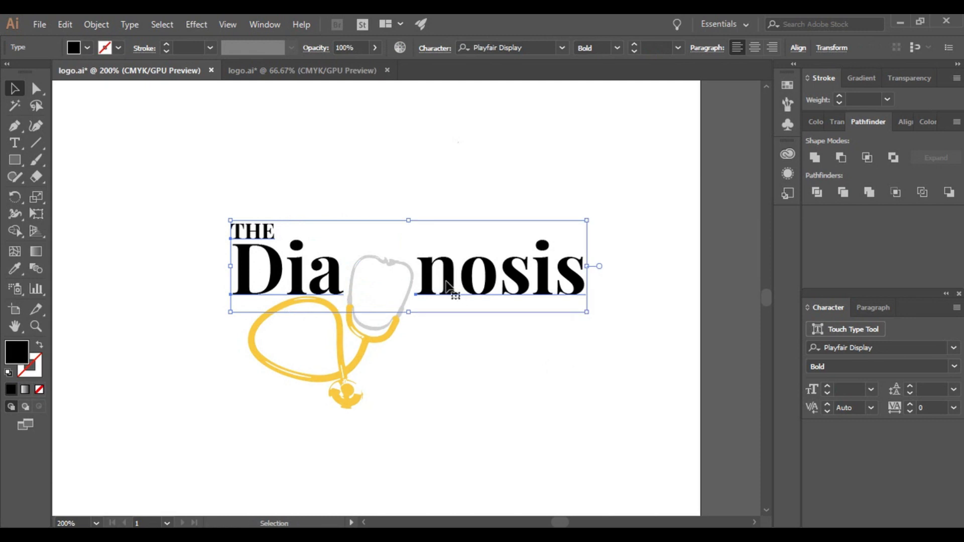
Convert the selected THE, Dia and nosis text to outlines.
right_click(449, 288)
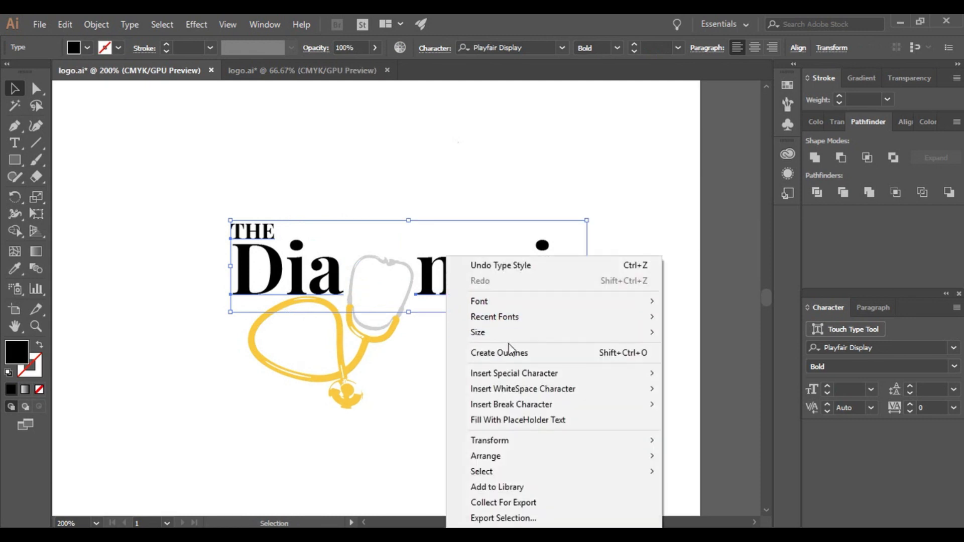
left_click(534, 352)
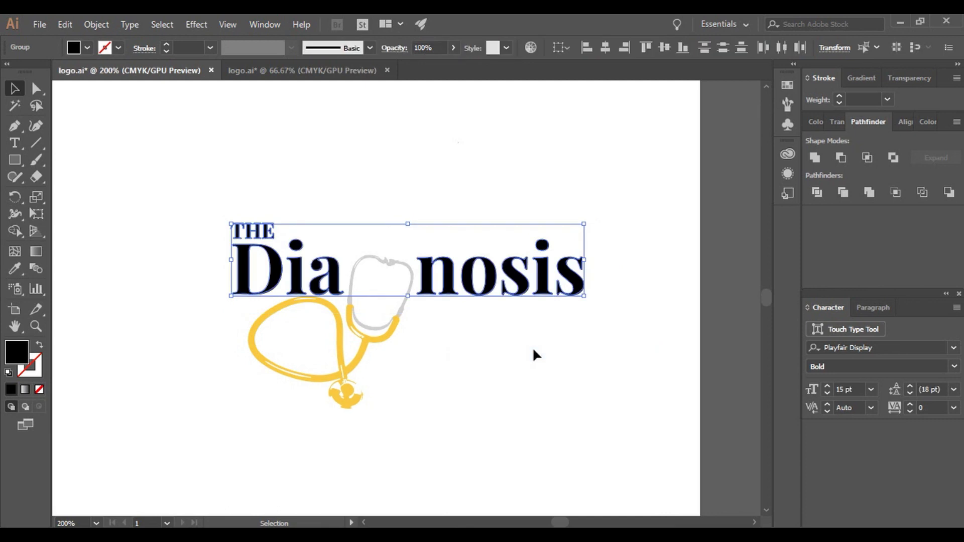
left_click(535, 361)
Ungroup the outlined 'nosis' into separate letters.
left_click(477, 292)
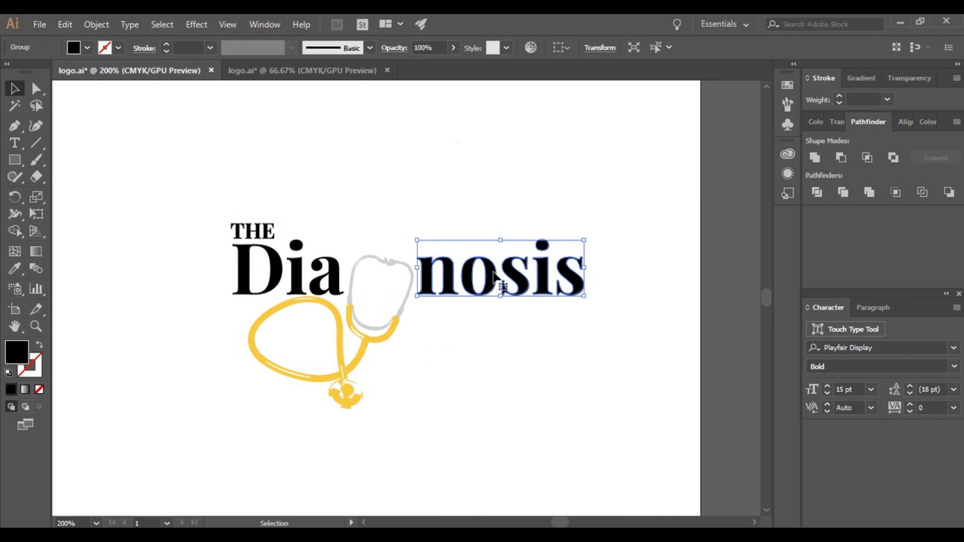
right_click(494, 276)
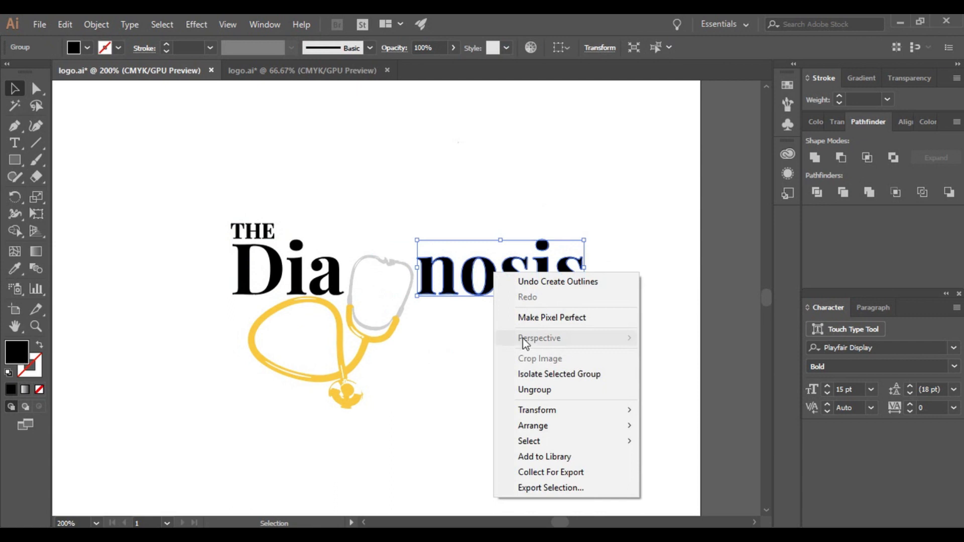
left_click(455, 370)
left_click(442, 275)
Ungroup the outlined 'Dia' into separate letters, then select every logo piece.
left_click_drag(401, 276, 332, 271)
right_click(297, 270)
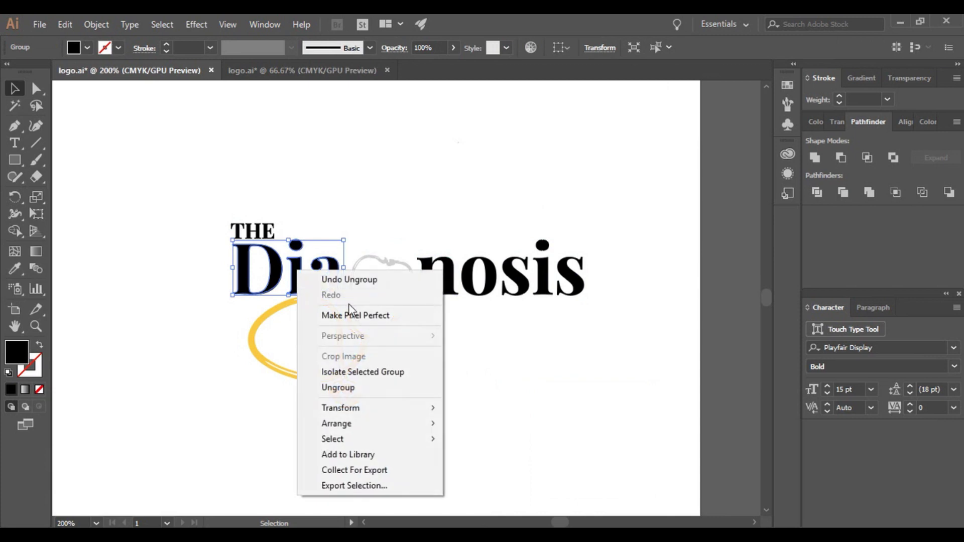
left_click(342, 388)
left_click(234, 321)
left_click(254, 270)
left_click(326, 280)
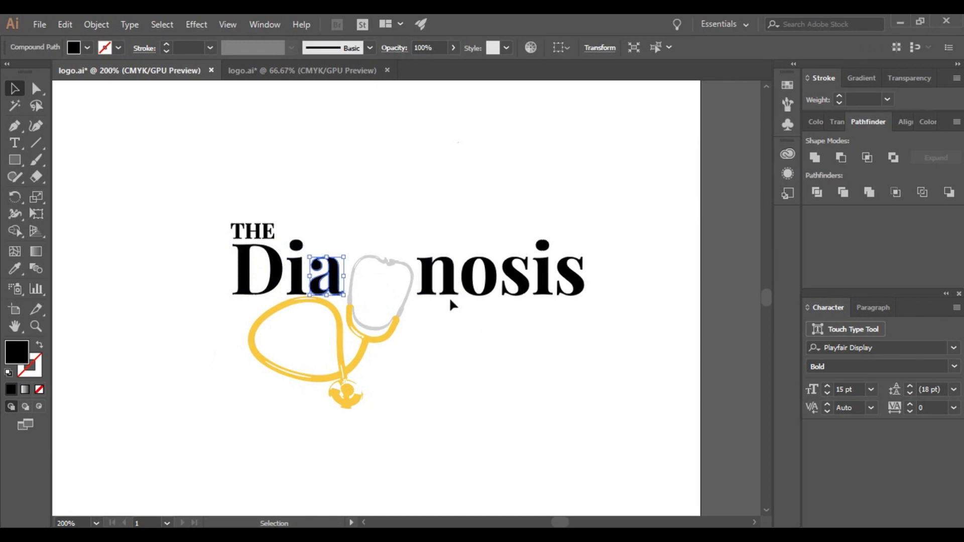
left_click(485, 352)
left_click_drag(189, 180, 593, 316)
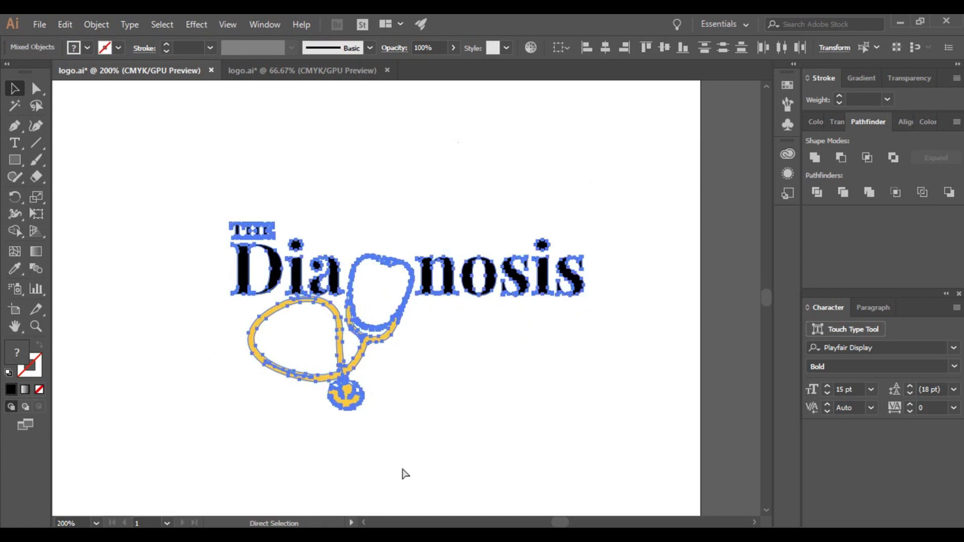
Zoom to 100% (Ctrl+1) and move the whole logo up near the artboard top.
key("ctrl+1")
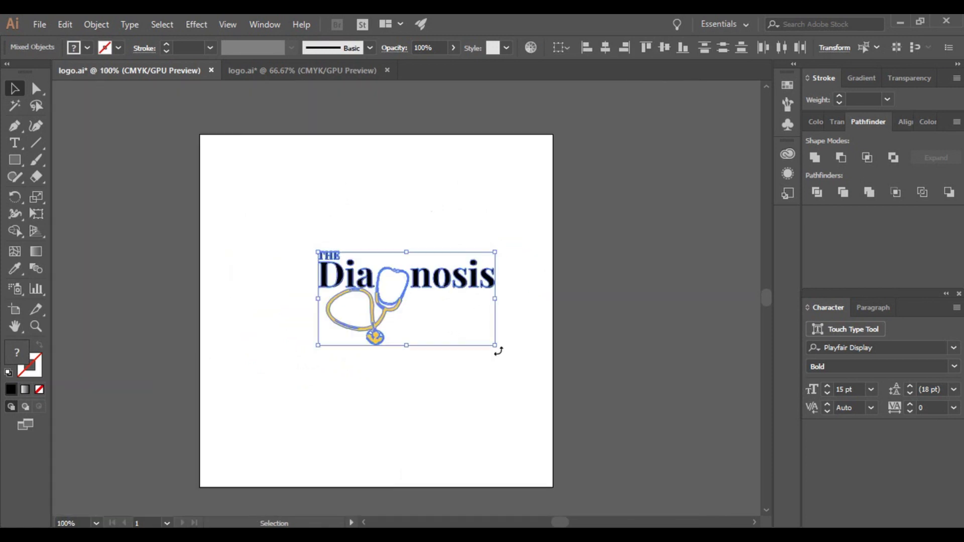
left_click_drag(428, 280, 410, 211)
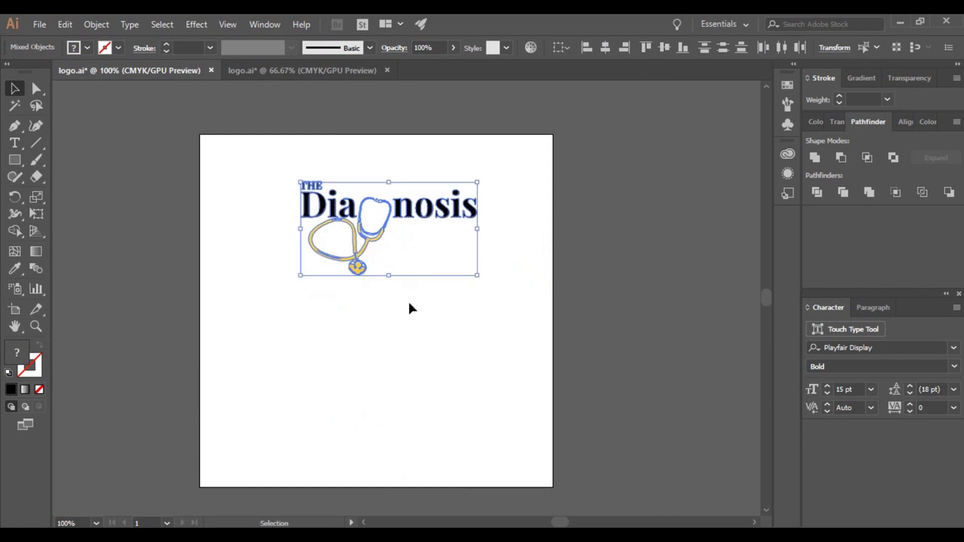
left_click_drag(396, 258, 517, 253)
left_click(514, 245)
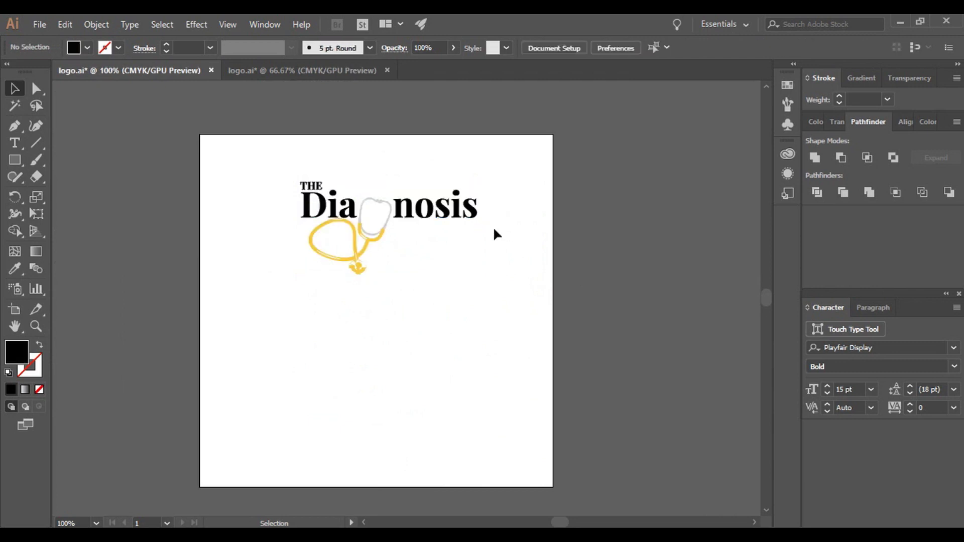
Marquee-select the outlined letters and stethoscope and group them into one logo.
left_click(459, 207)
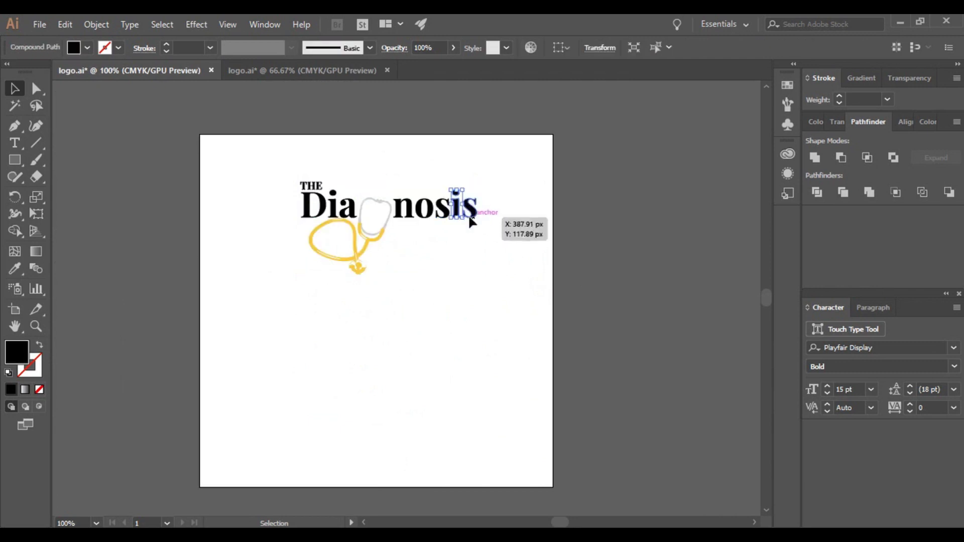
left_click_drag(263, 172, 511, 231)
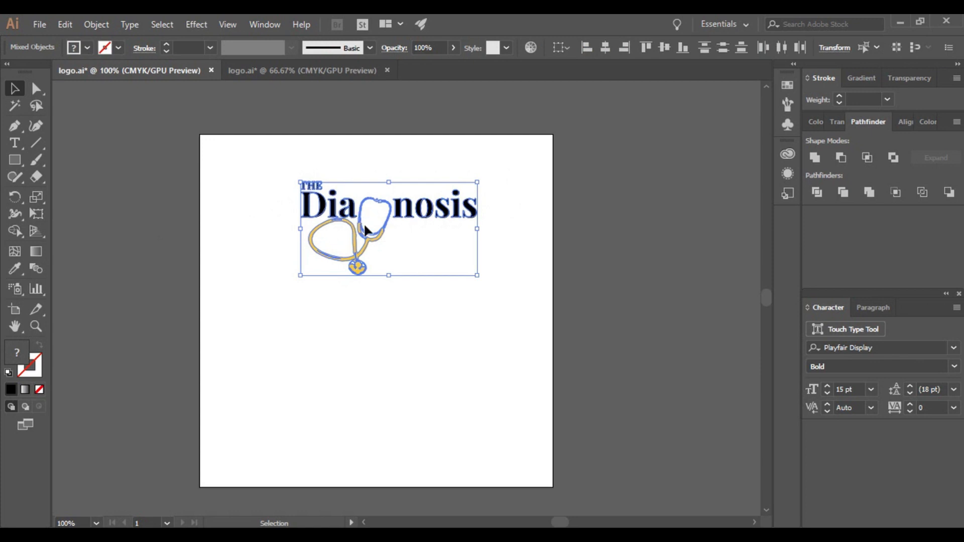
right_click(454, 213)
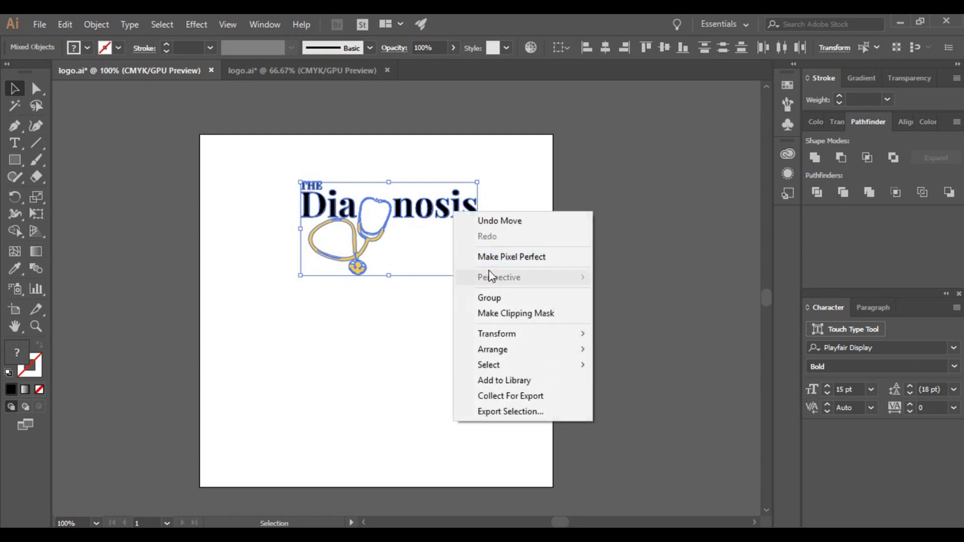
left_click(495, 301)
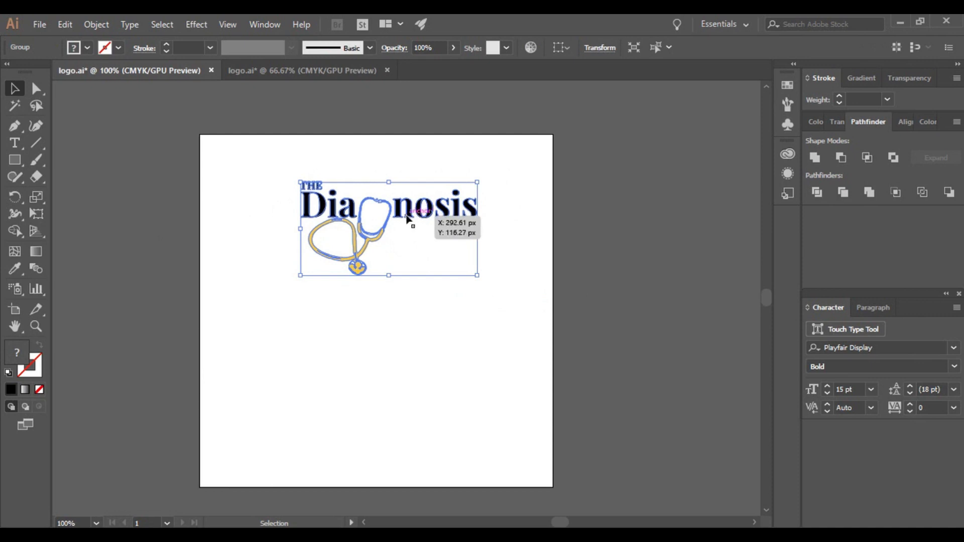
left_click(537, 203)
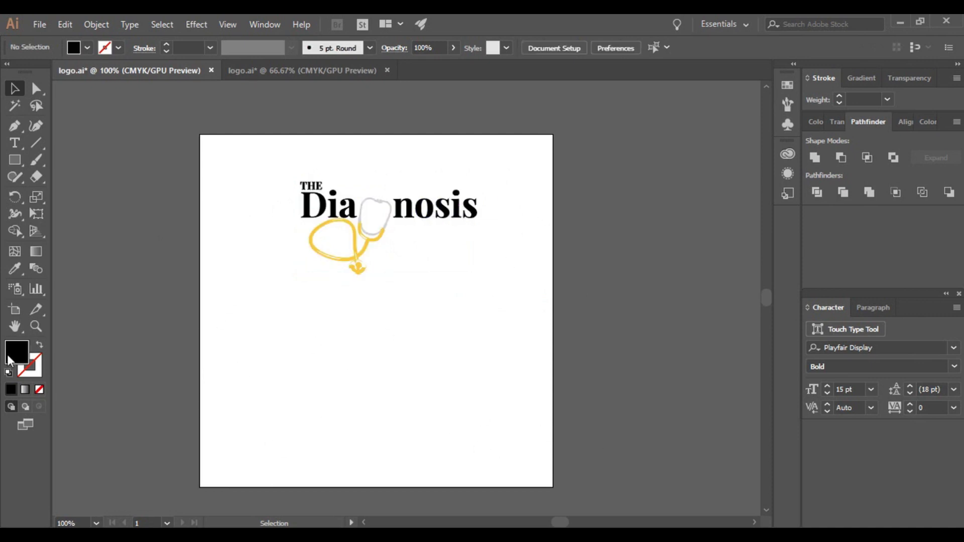
Draw a black rectangle covering the artboard's lower half.
left_click(15, 159)
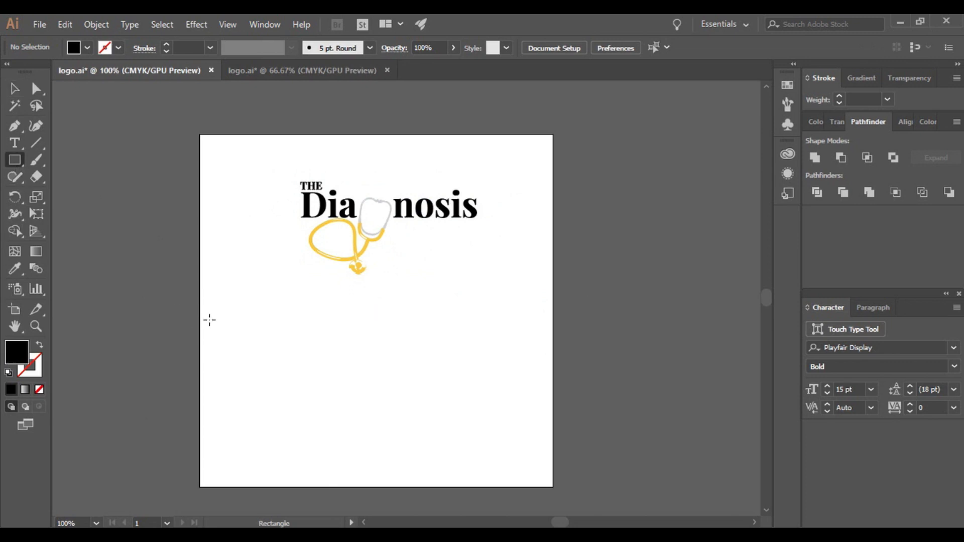
left_click_drag(200, 308, 553, 486)
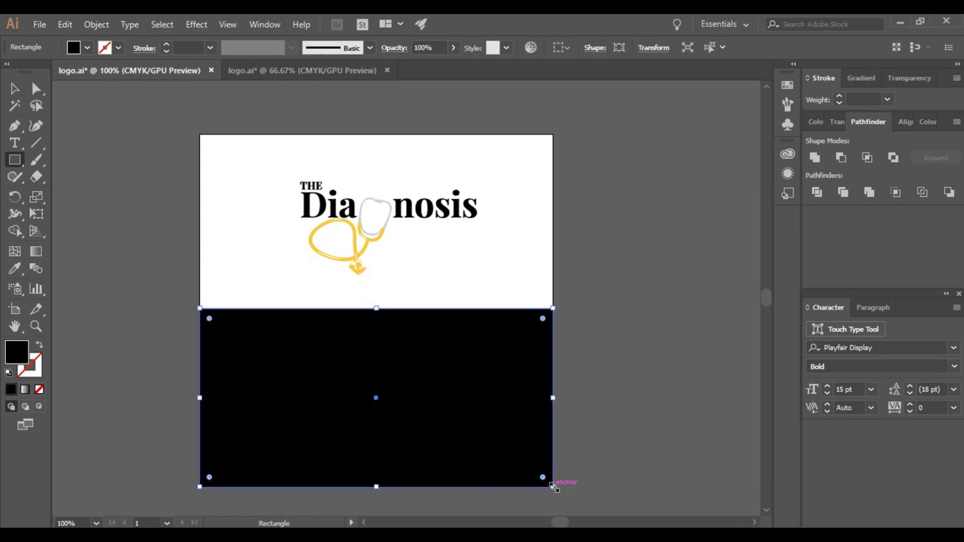
key("ctrl+shift+a")
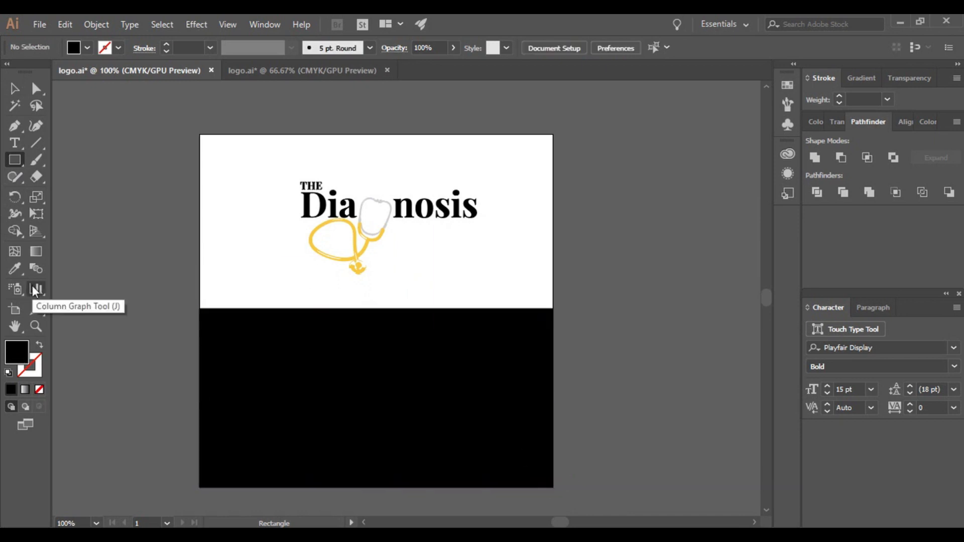
Alt-drag a copy of the logo group down onto the black rectangle and zoom in.
left_click(11, 91)
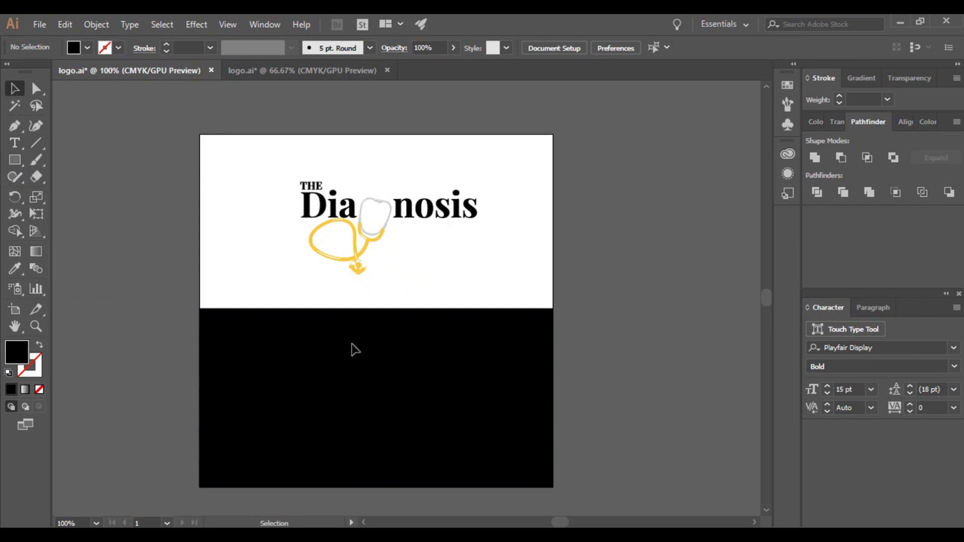
left_click_drag(271, 160, 491, 249)
left_click_drag(412, 213, 410, 379)
left_click(584, 362)
left_click(351, 383)
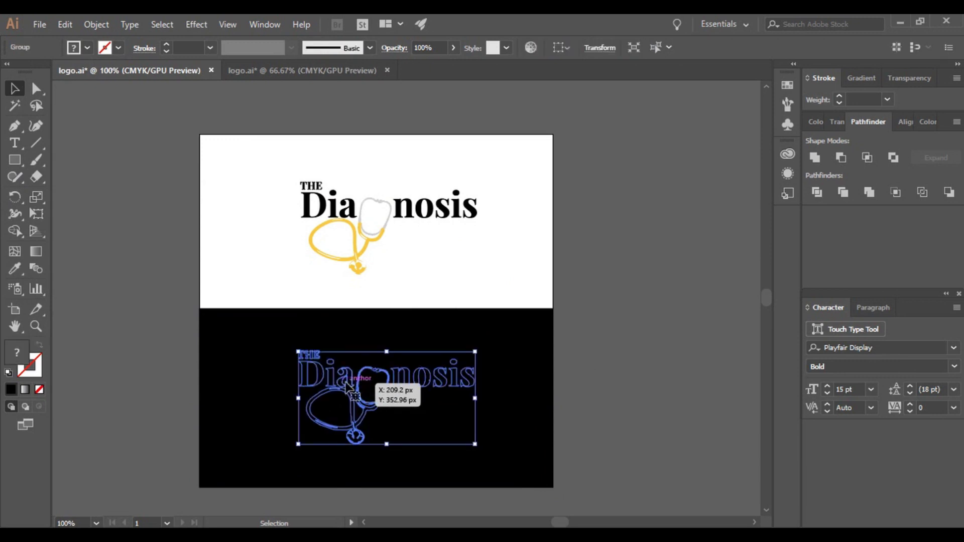
key("a")
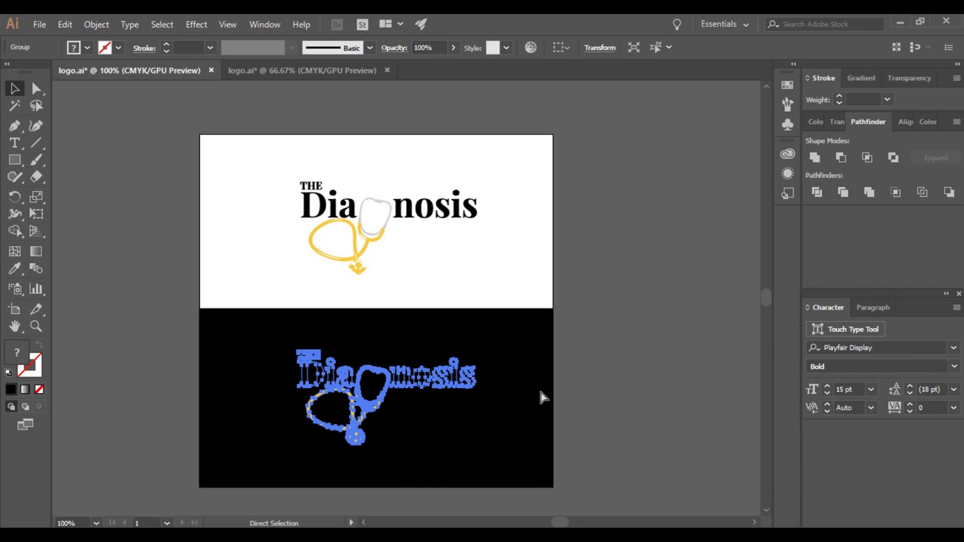
key("v")
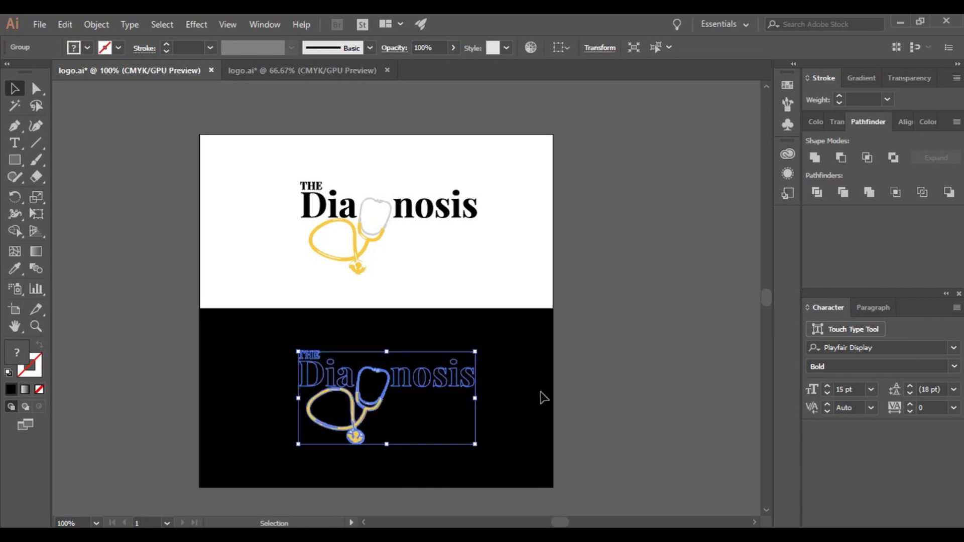
key("ctrl+plus")
left_click(585, 341)
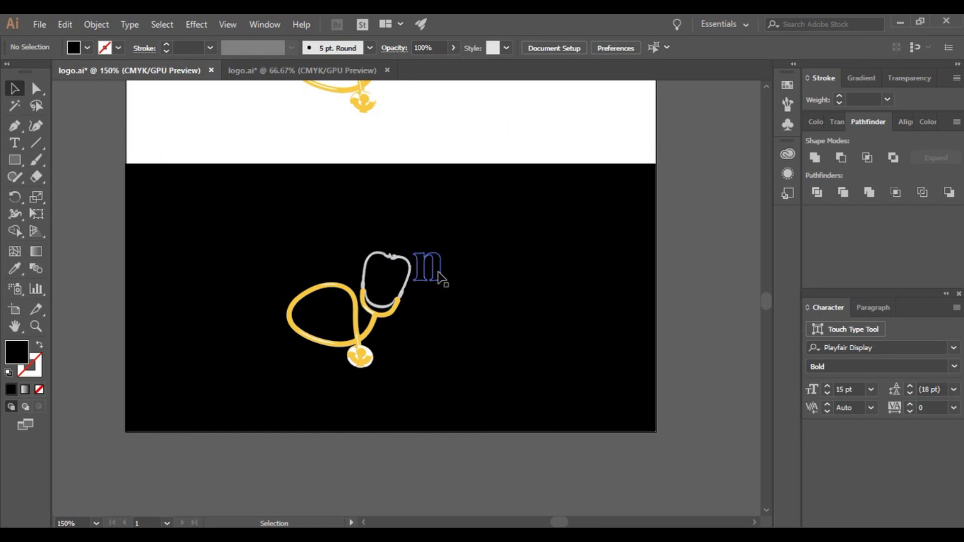
Ungroup the logo copy on black and select its letters.
left_click(440, 274)
right_click(438, 272)
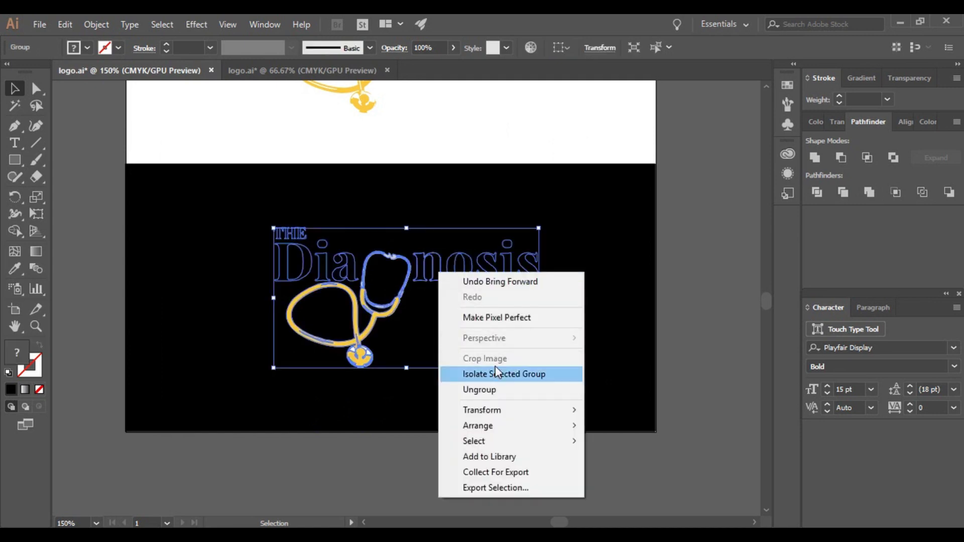
left_click(491, 392)
left_click(556, 337)
left_click_drag(492, 272, 306, 237)
left_click(500, 270, "shift")
Fill the selected lettering with pure white.
double_click(16, 353)
left_click_drag(521, 171, 500, 130)
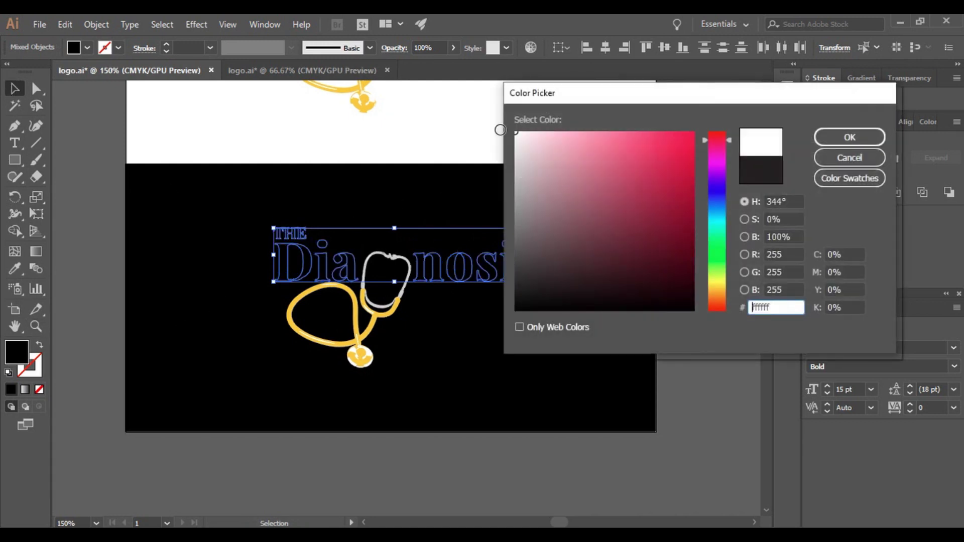
left_click(830, 135)
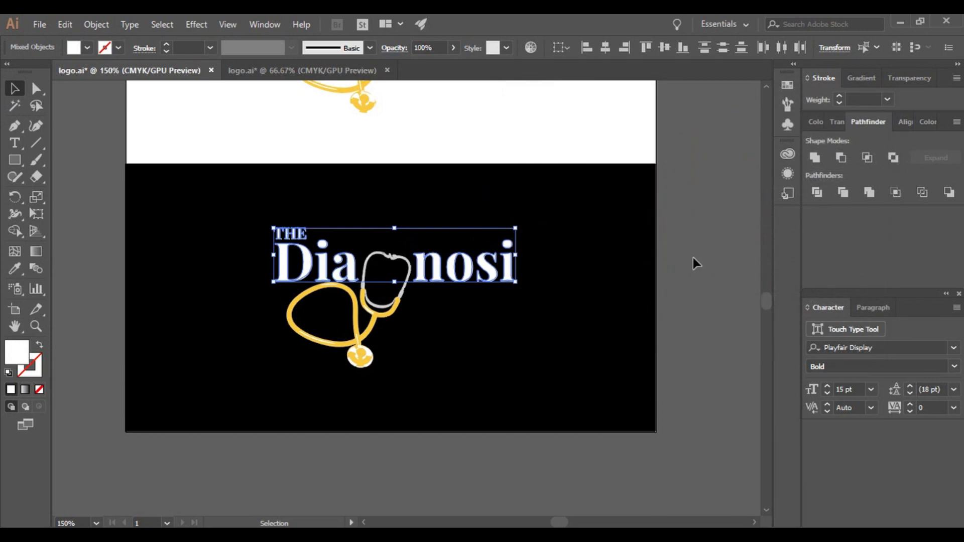
left_click(526, 274, "shift")
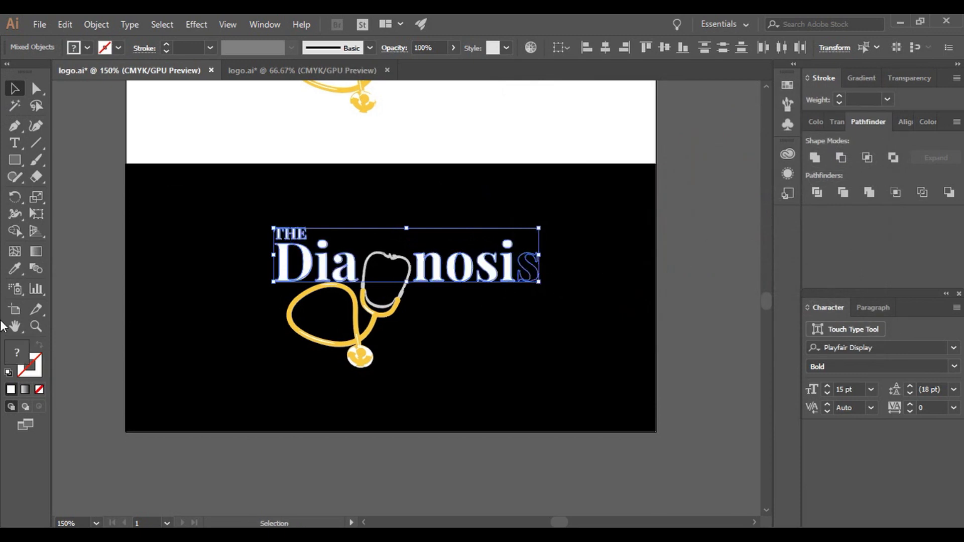
double_click(23, 354)
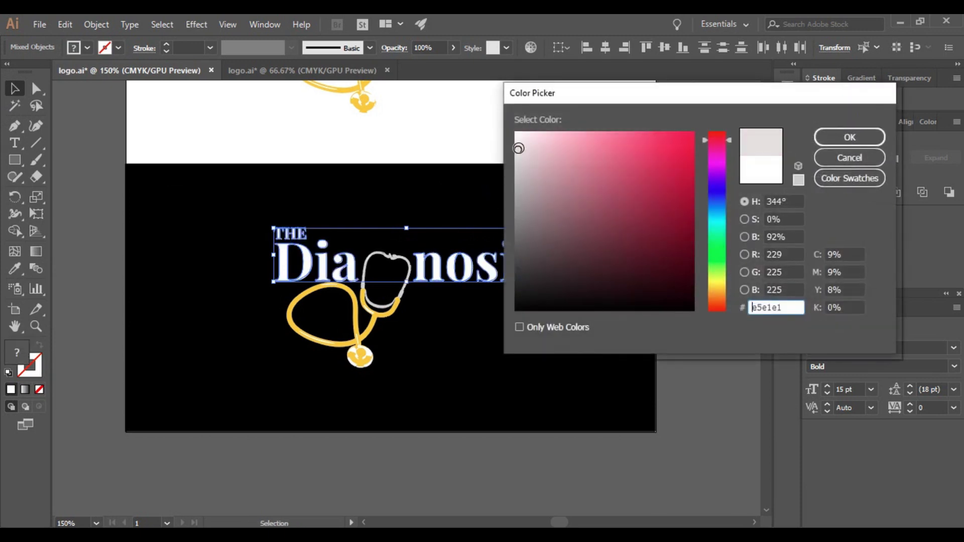
left_click(824, 137)
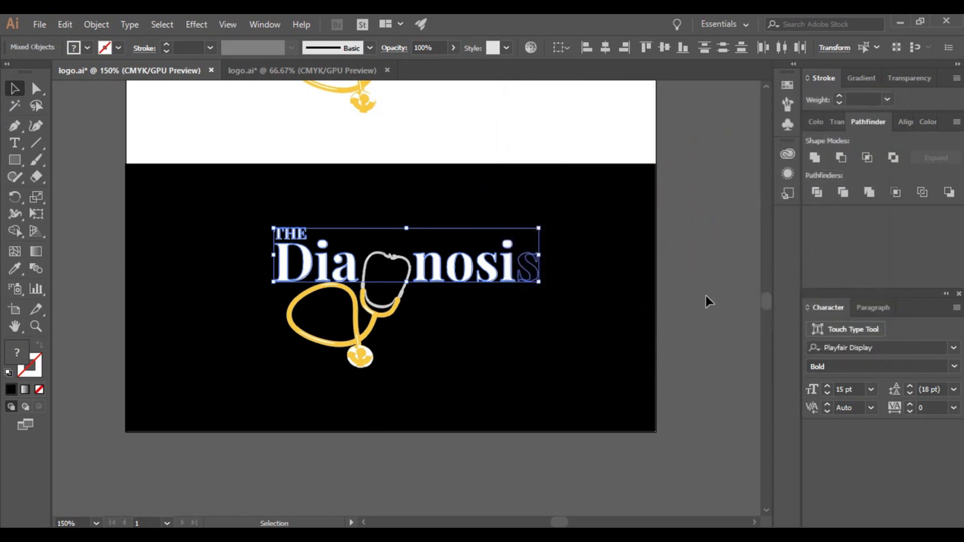
left_click(706, 302)
Set the outlined final s fill to ffffff white.
left_click(535, 281)
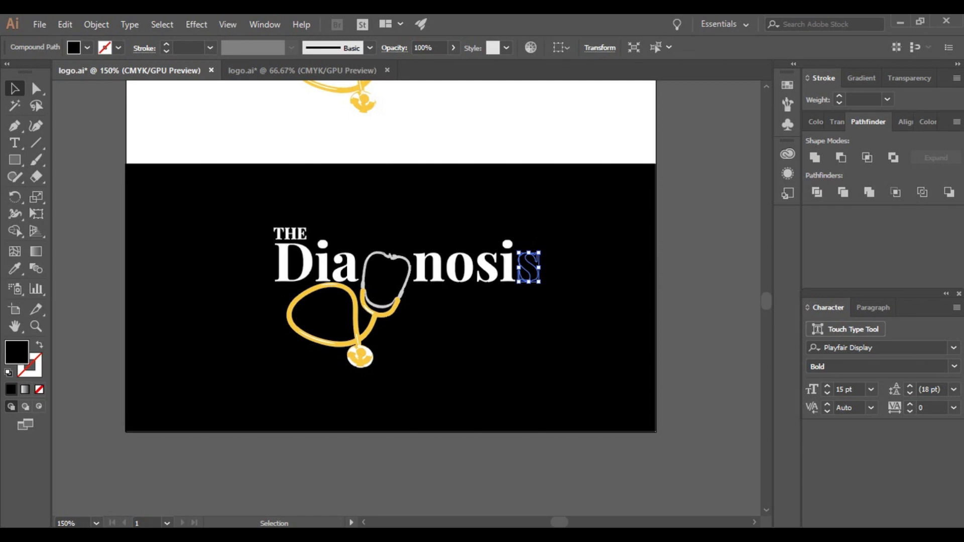
double_click(22, 354)
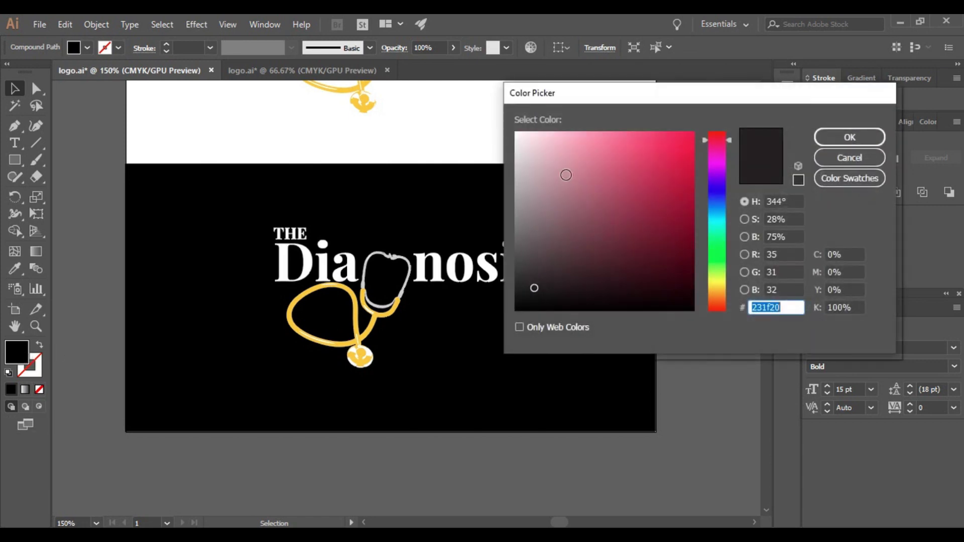
type("ffffff")
left_click(882, 137)
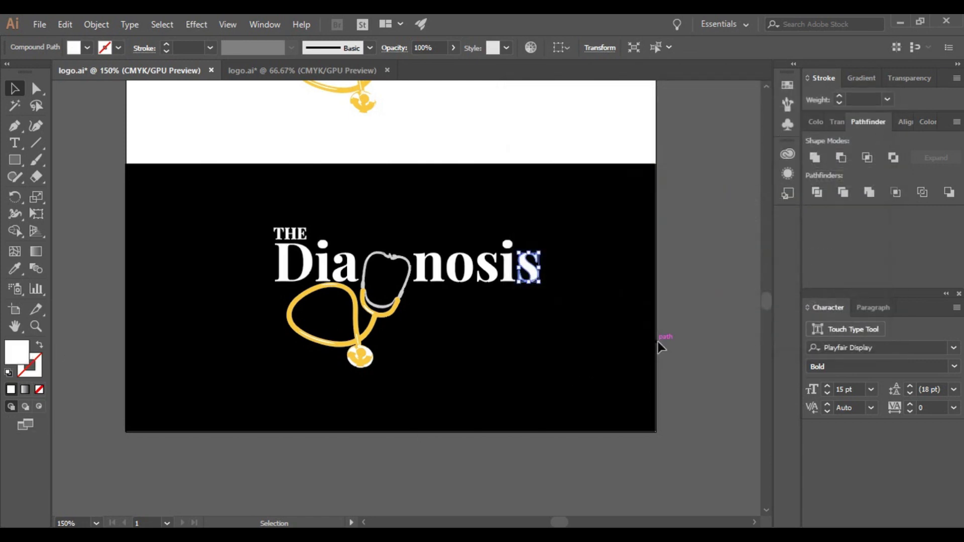
left_click(656, 384)
Group the white-background logo's parts and confirm both logos are single groups.
key("ctrl+minus")
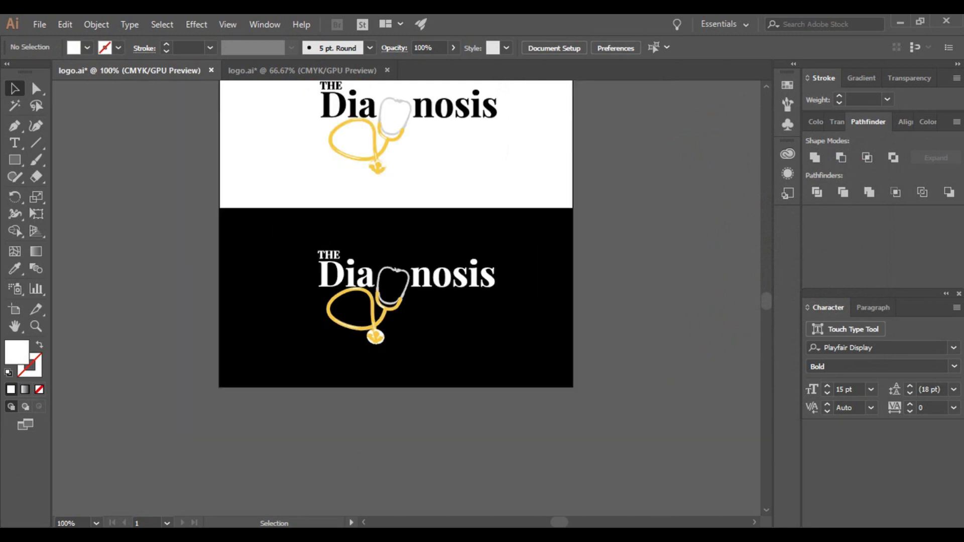
scroll(533, 269, "up", 3)
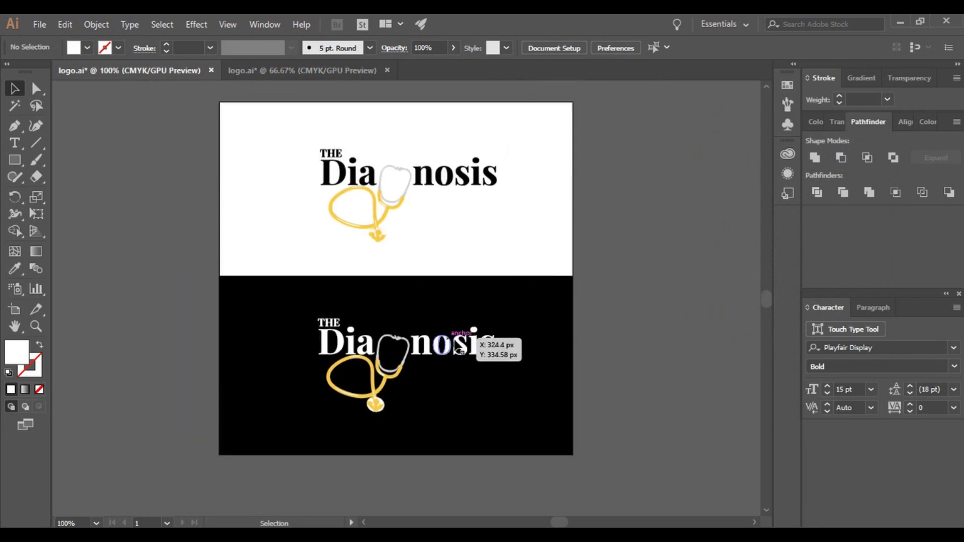
left_click_drag(296, 309, 558, 400)
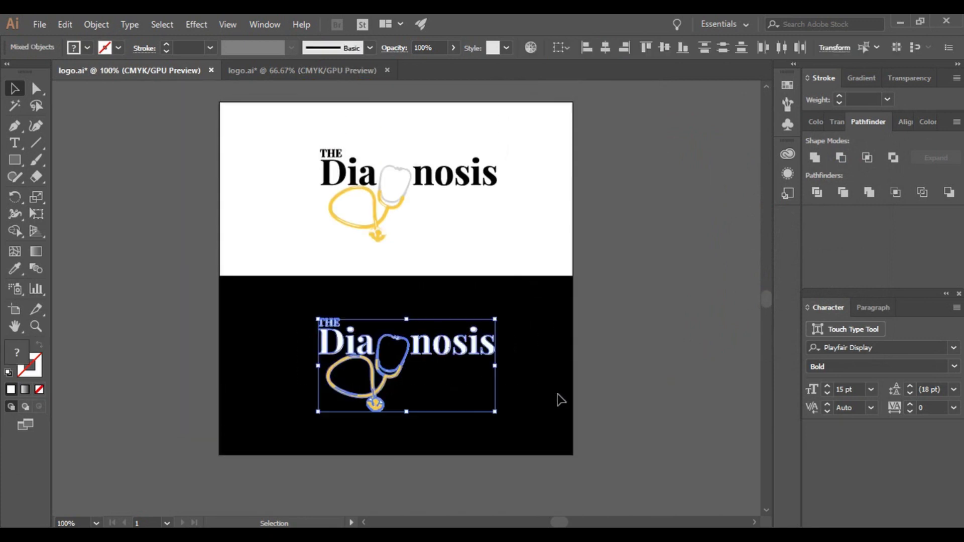
right_click(467, 347)
left_click(502, 223)
left_click(535, 241)
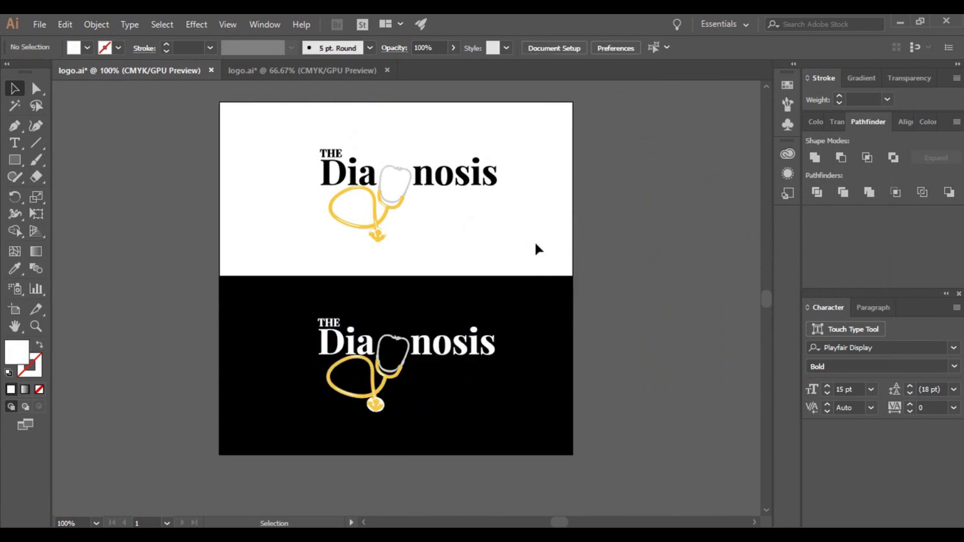
left_click(459, 184)
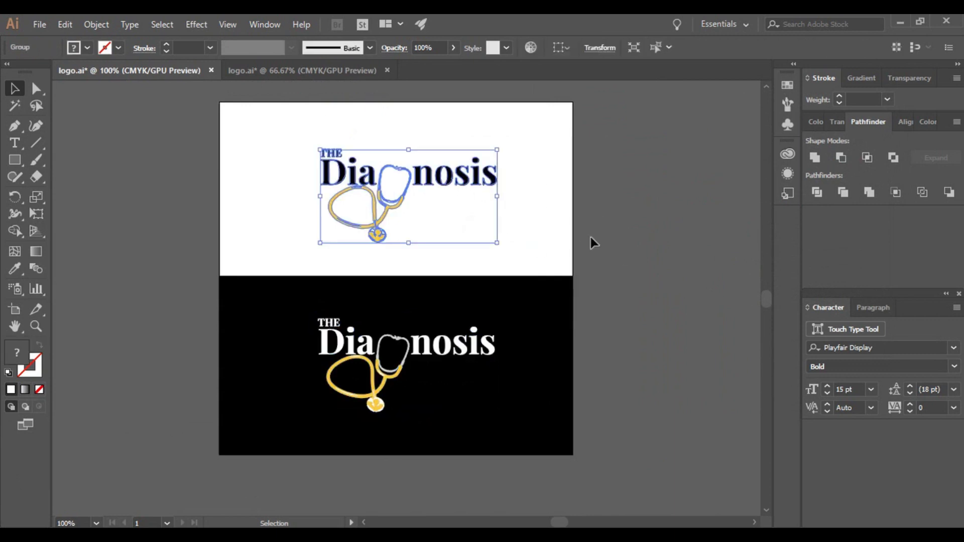
left_click(455, 353)
left_click(719, 321)
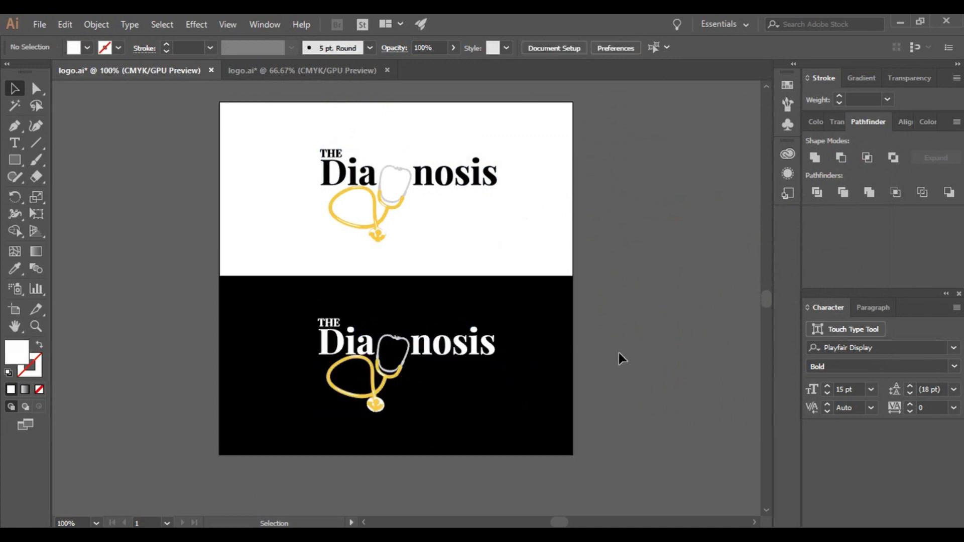
Move both logos together off the artboard onto the left pasteboard.
scroll(620, 351, "up", 1)
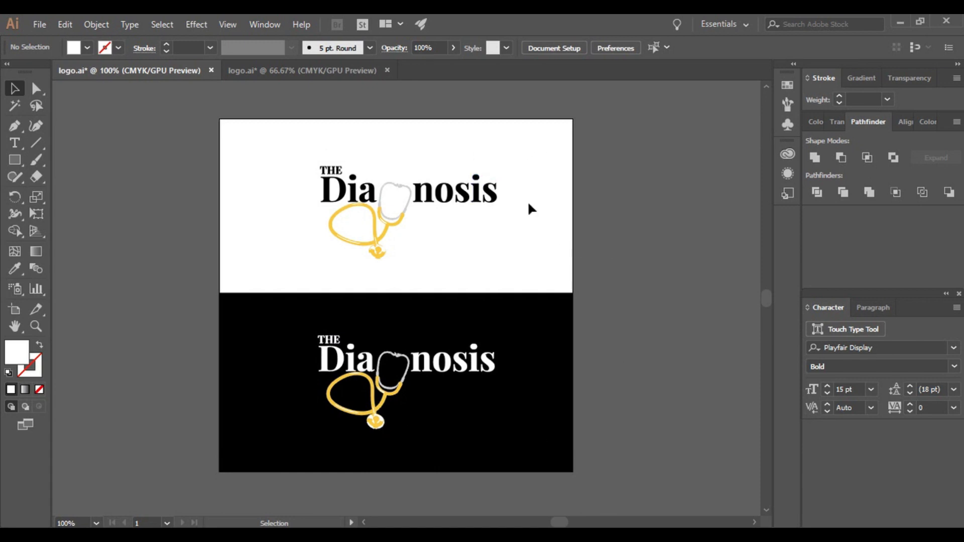
left_click_drag(297, 152, 538, 397)
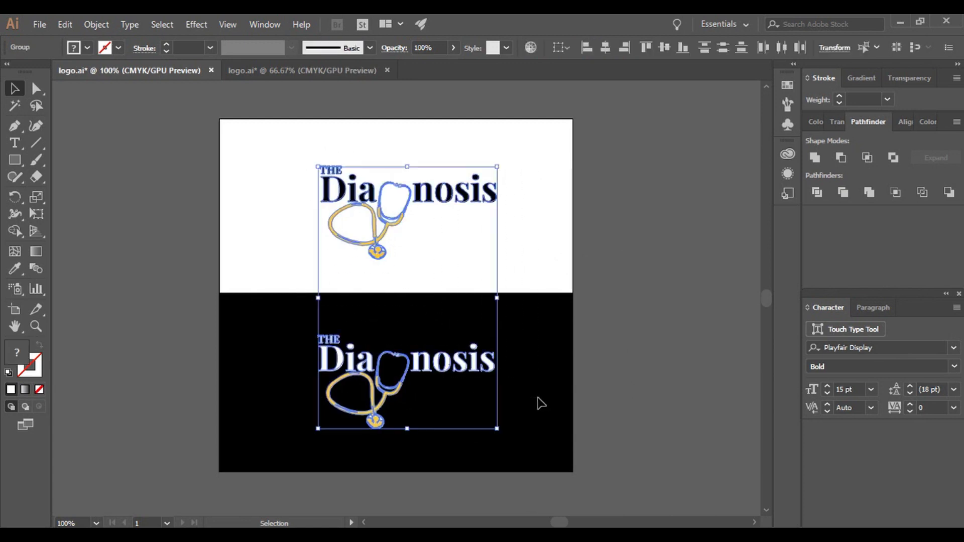
left_click(619, 277)
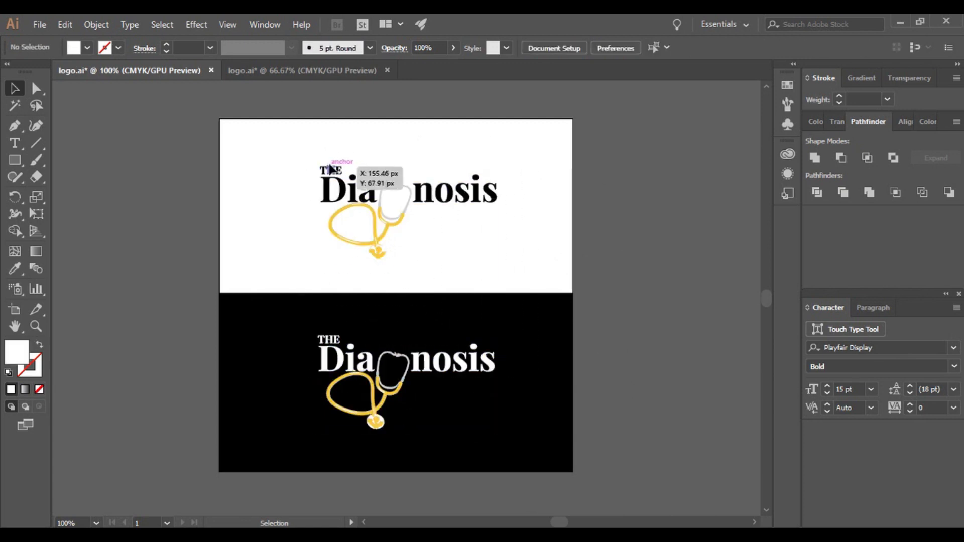
left_click_drag(312, 149, 553, 408)
left_click_drag(497, 369, 154, 357)
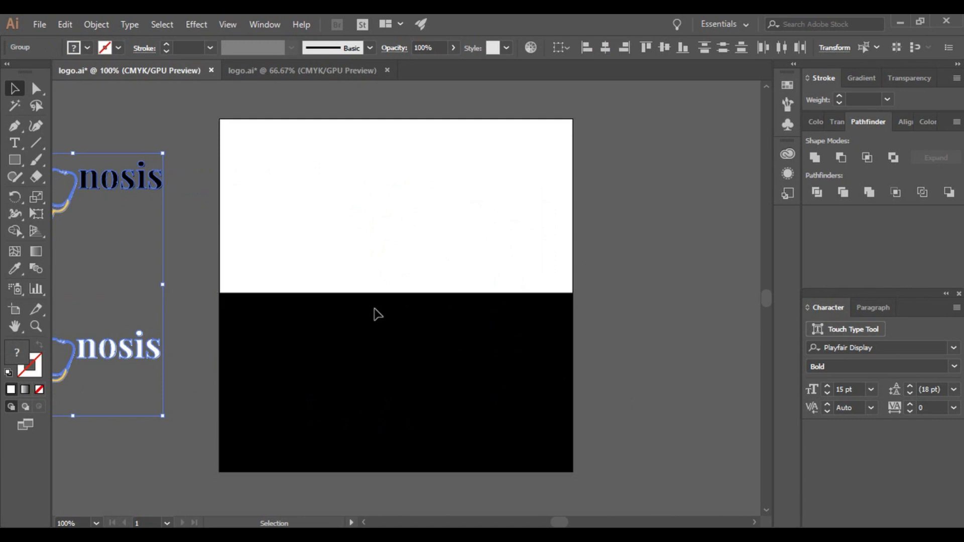
Delete the black background rectangle.
left_click(393, 338)
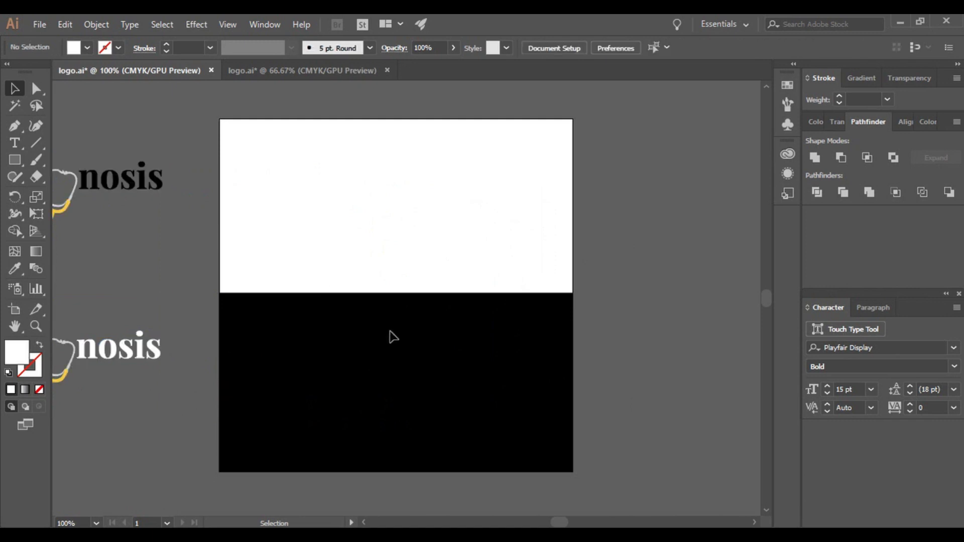
left_click(446, 435)
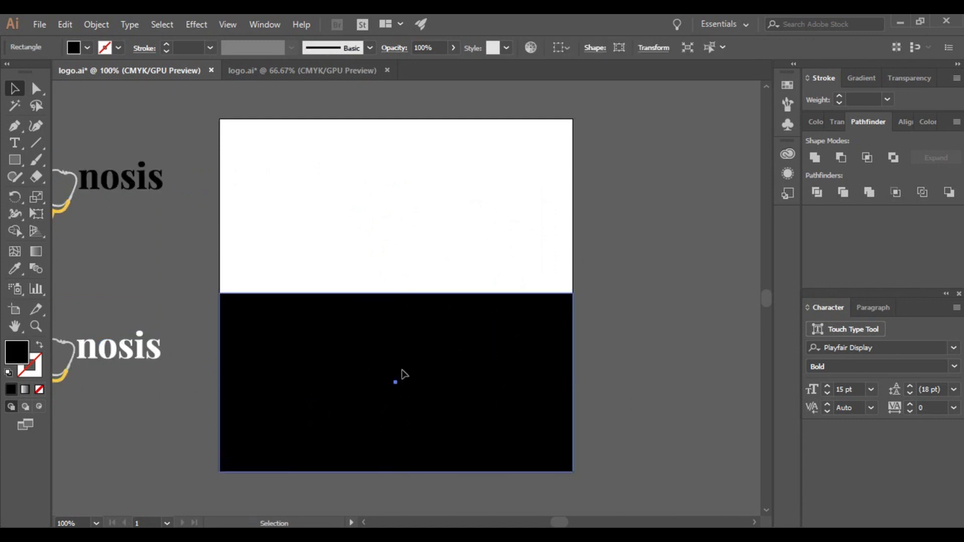
left_click_drag(402, 374, 404, 340)
key("Delete")
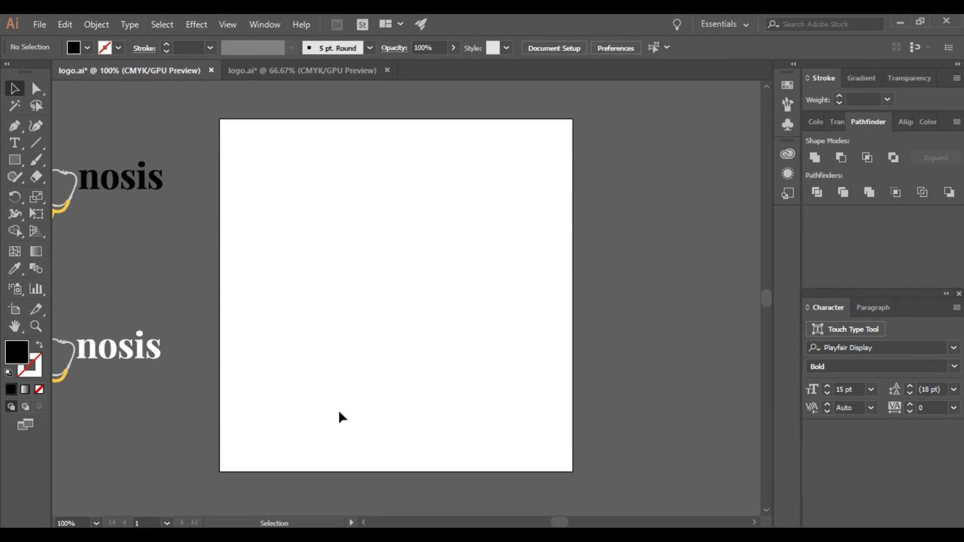
Zoom to 150% and centre the view on the Hello Academy badge logo.
left_click_drag(338, 409, 324, 412)
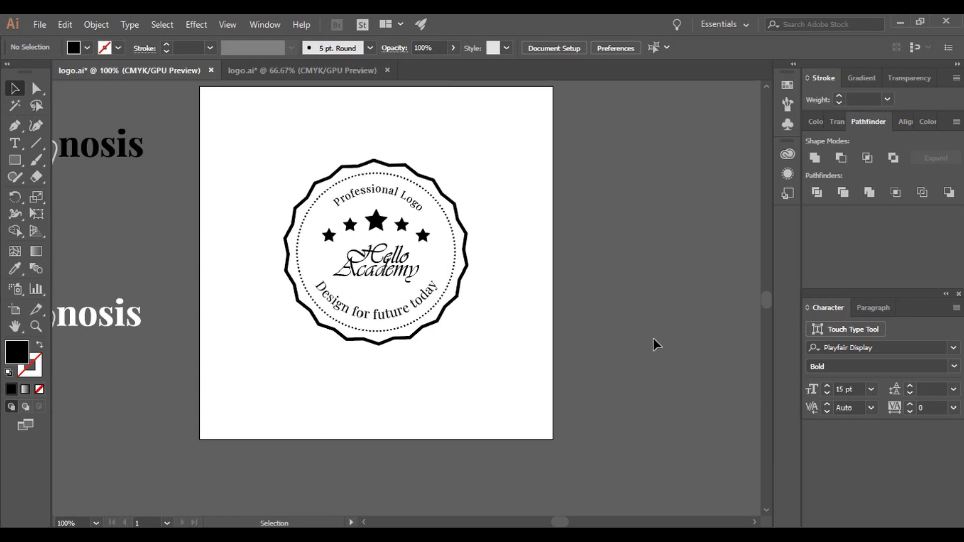
key("ctrl+plus")
left_click_drag(553, 254, 496, 258)
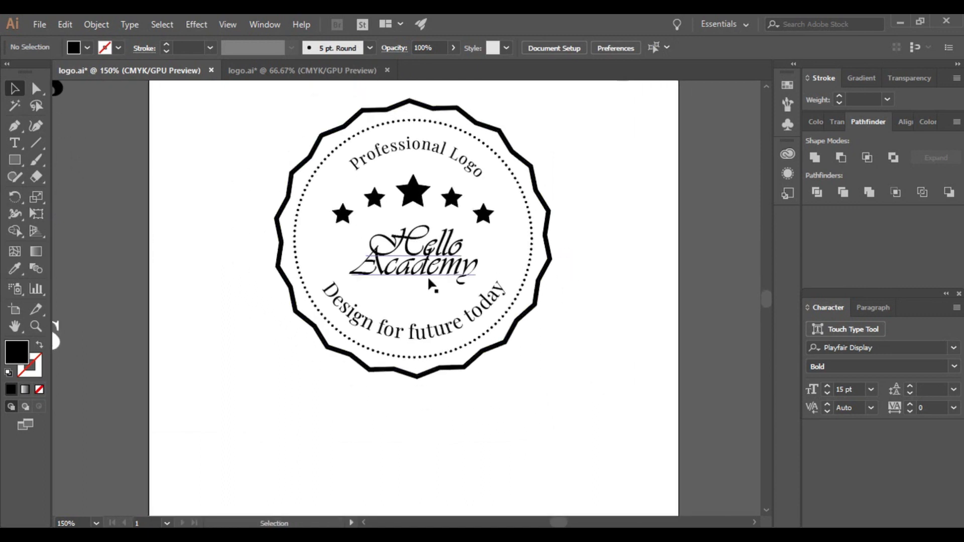
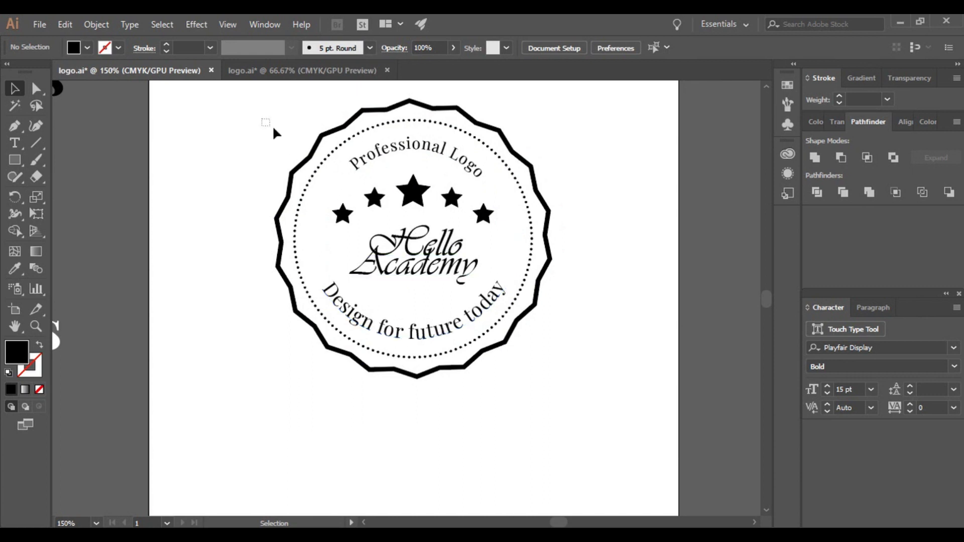
Select the finished badge and move it right, clear of the artboard.
left_click_drag(273, 130, 628, 382)
left_click_drag(445, 272, 753, 271)
left_click_drag(341, 291, 509, 289)
Return to 100% zoom and bring the empty artboard into view with nothing selected.
key("ctrl")
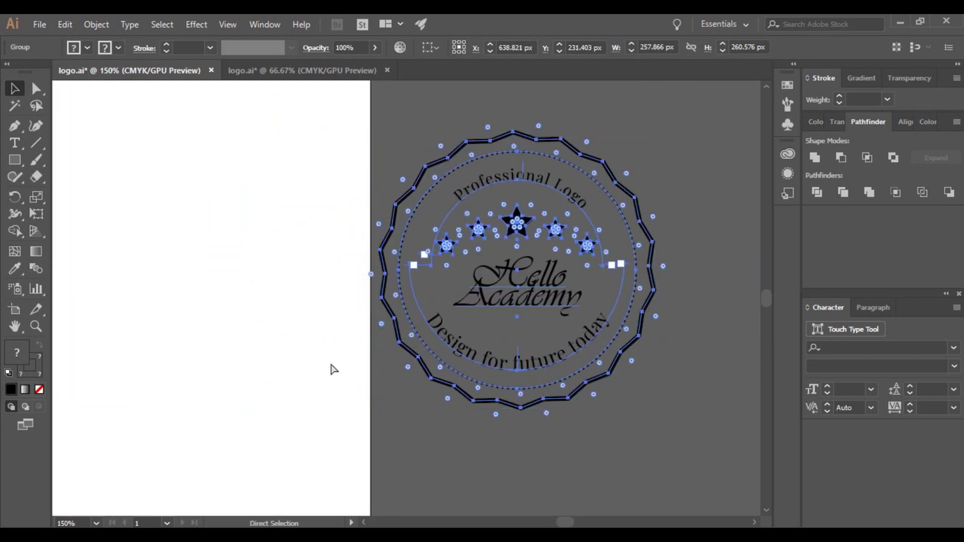
key("ctrl+minus")
key("ctrl+minus")
key("ctrl+plus")
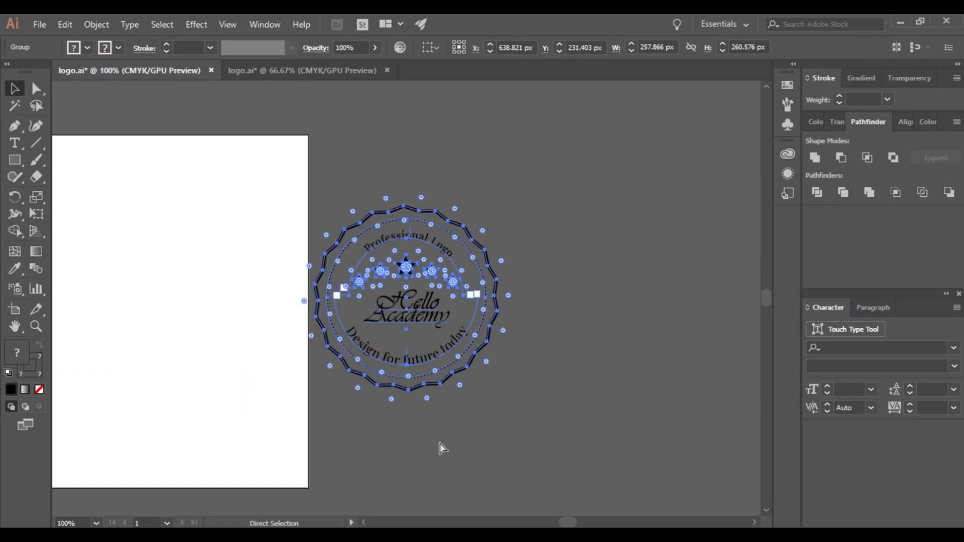
mouse_move(433, 428)
left_mouse_down()
mouse_move(631, 355)
mouse_move(426, 413)
mouse_move(439, 431)
left_mouse_up()
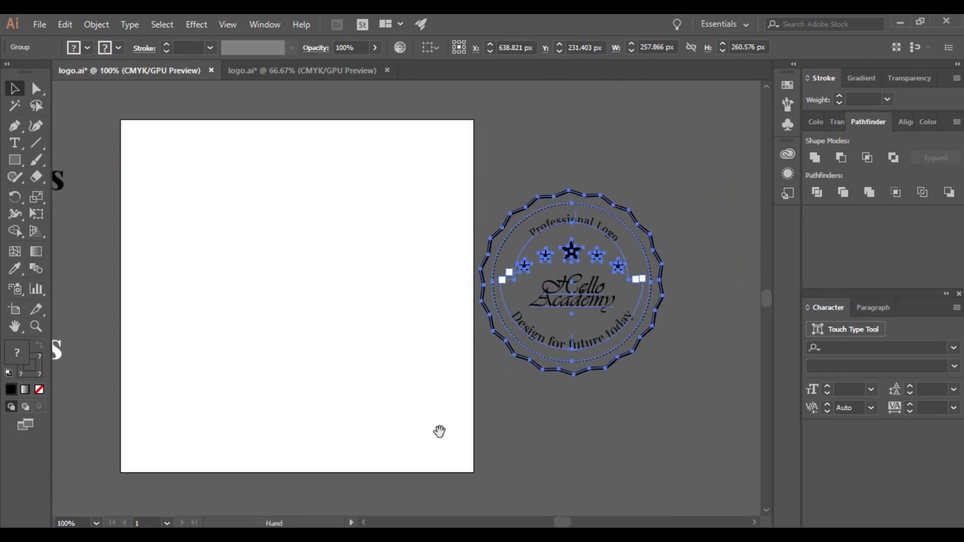
left_click(581, 402)
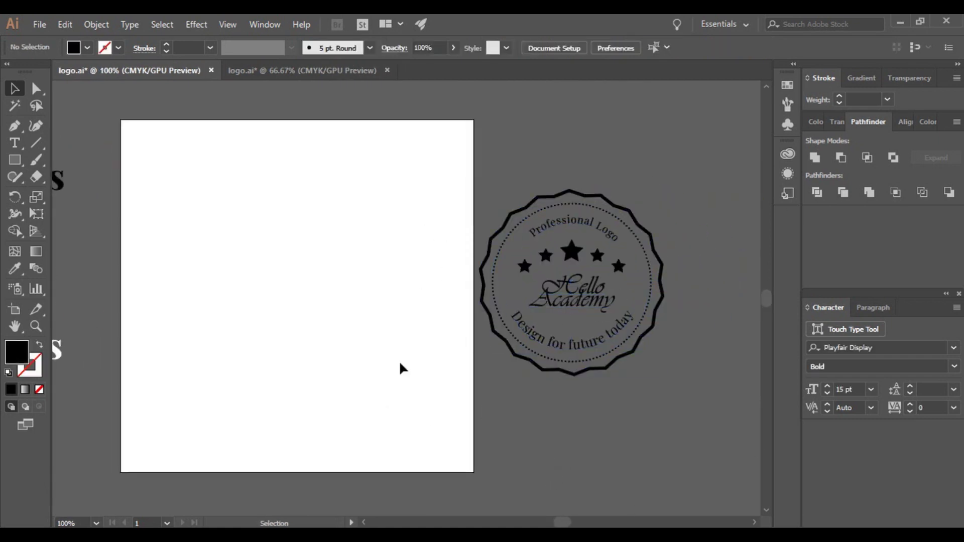
scroll(392, 370, "left", 3)
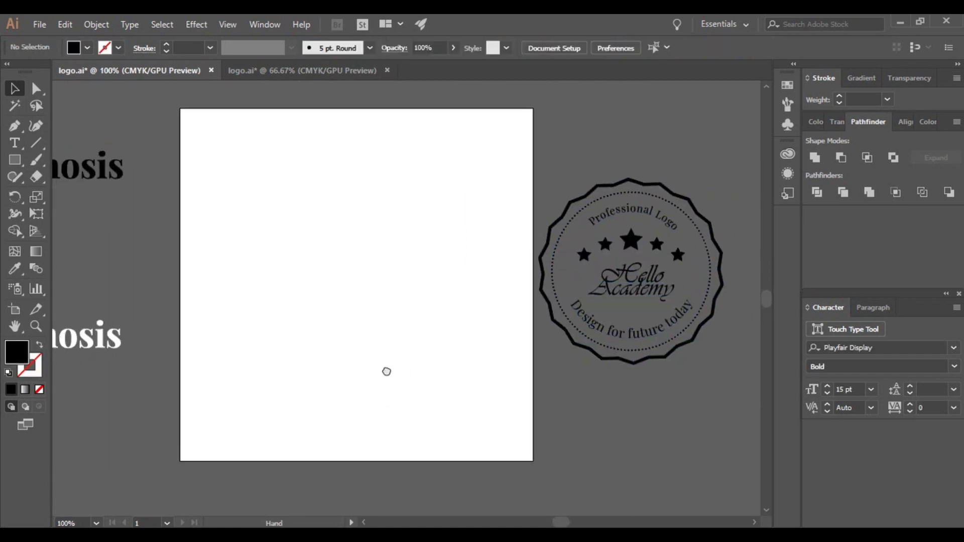
left_click(15, 160)
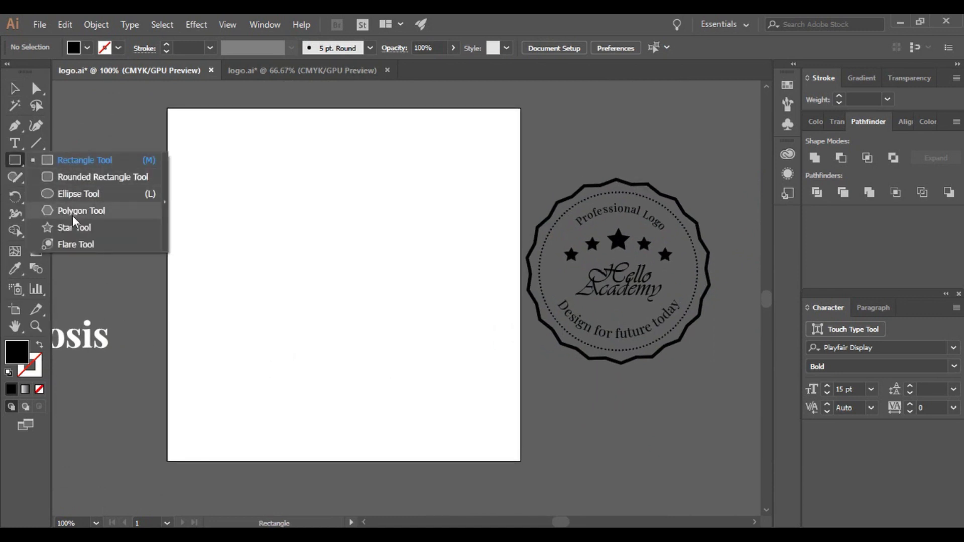
Draw a black 17-point star on the artboard with the Star Tool, then undo it.
left_click(74, 227)
left_click_drag(278, 192, 416, 378)
key("Up")
key("Up")
key("Up")
key("Up")
key("Up")
key("Up")
key("Up")
key("Up")
key("Up")
key("Up")
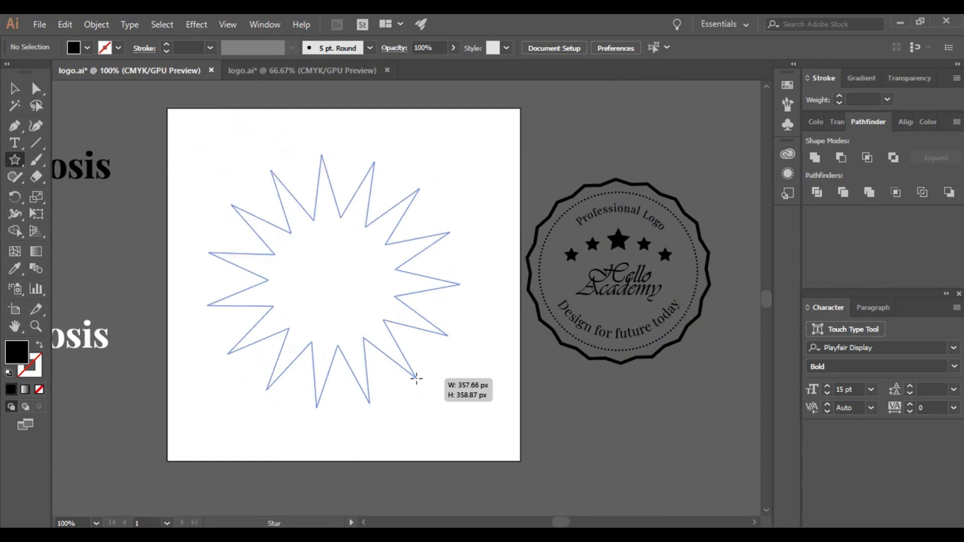
key("Up")
left_click_drag(416, 378, 417, 378)
key("Up")
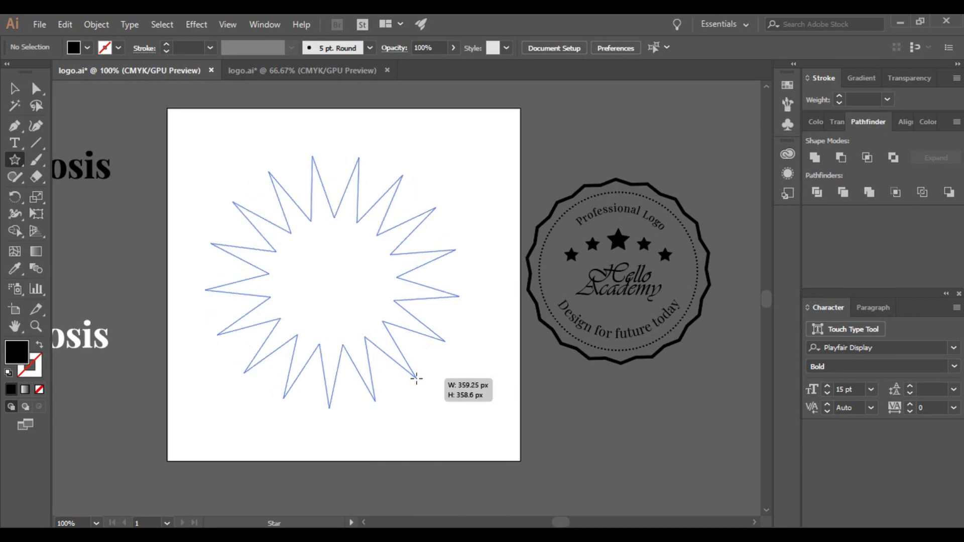
mouse_move(416, 378)
left_mouse_down()
mouse_move(407, 336)
mouse_move(422, 364)
left_mouse_up()
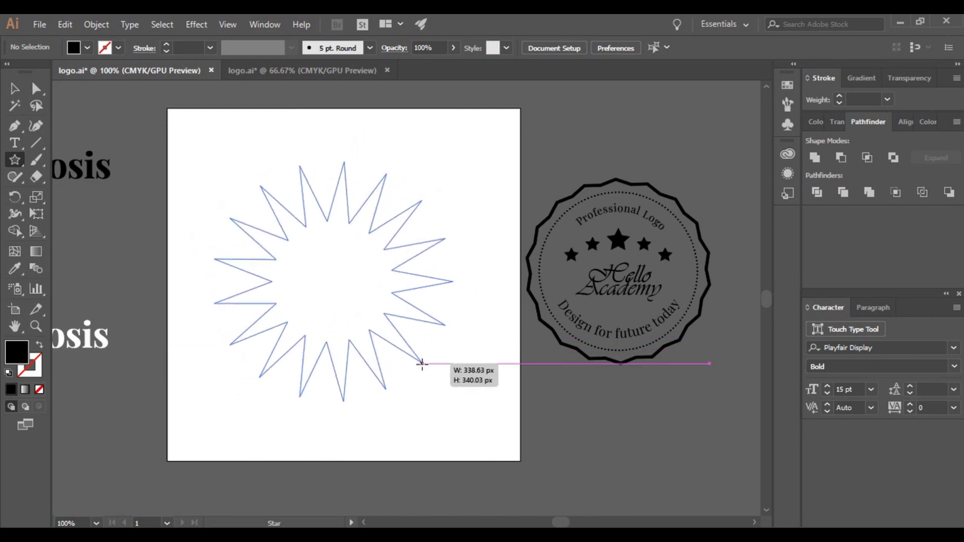
left_click_drag(422, 363, 423, 364)
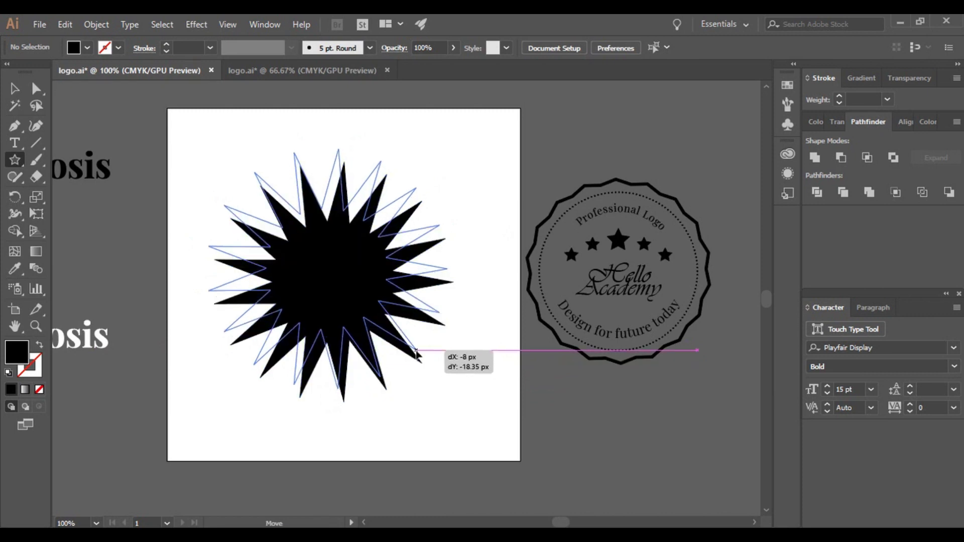
key("ctrl+z")
Replace the shallow-pointed star with a larger zigzag-edged star about 400 px across, viewed at 150%.
left_click_drag(291, 201, 426, 312)
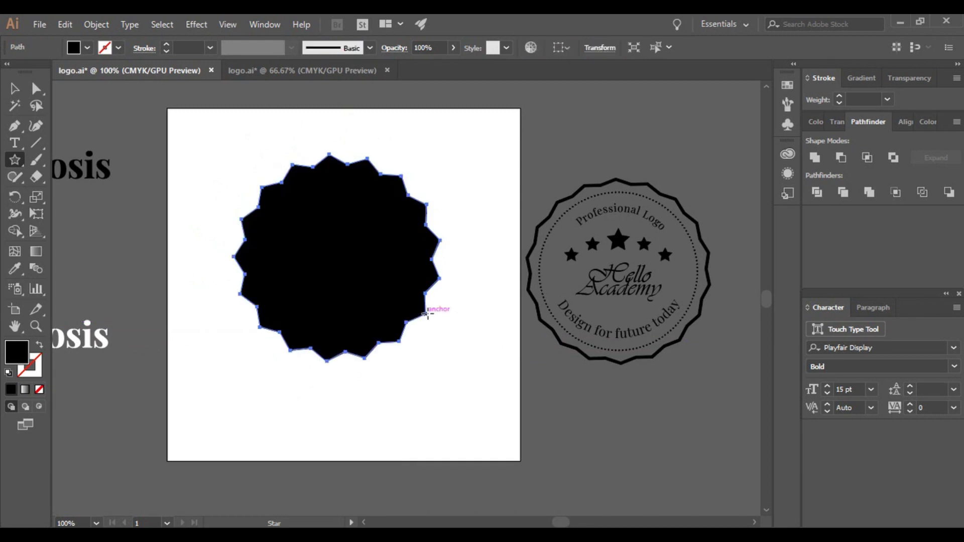
key("ctrl")
key("ctrl+plus")
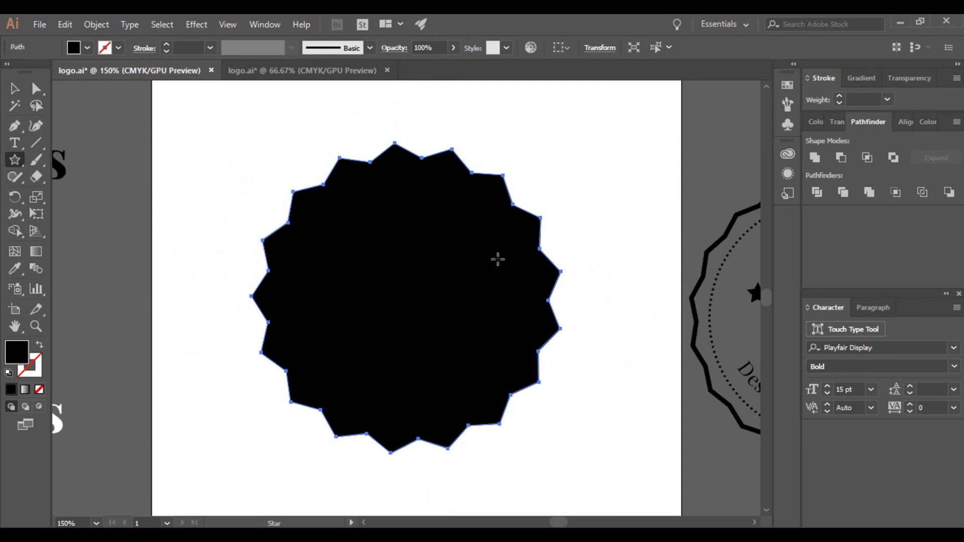
key("Delete")
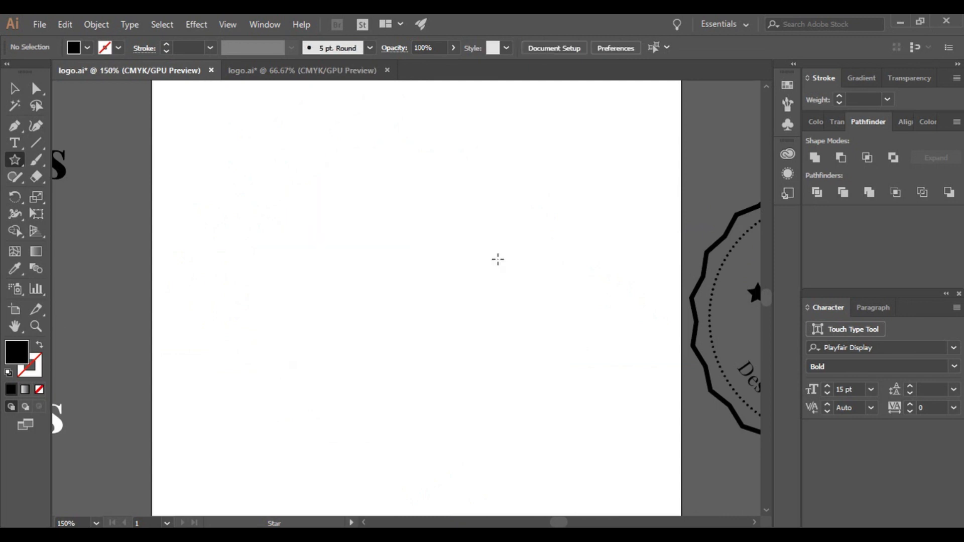
left_click_drag(273, 207, 599, 405)
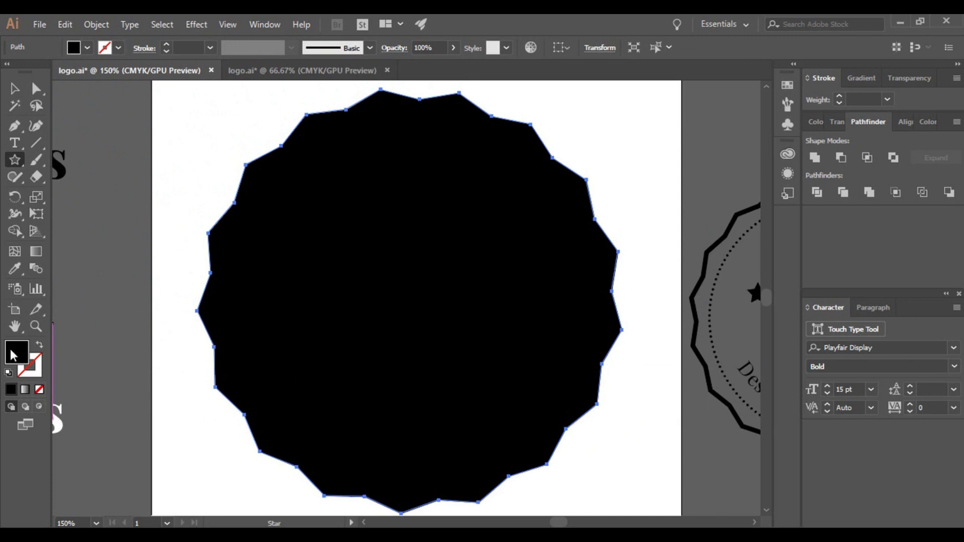
Make the star an unfilled outline with a 5 pt black stroke and zoom back to 100%.
left_click(40, 347)
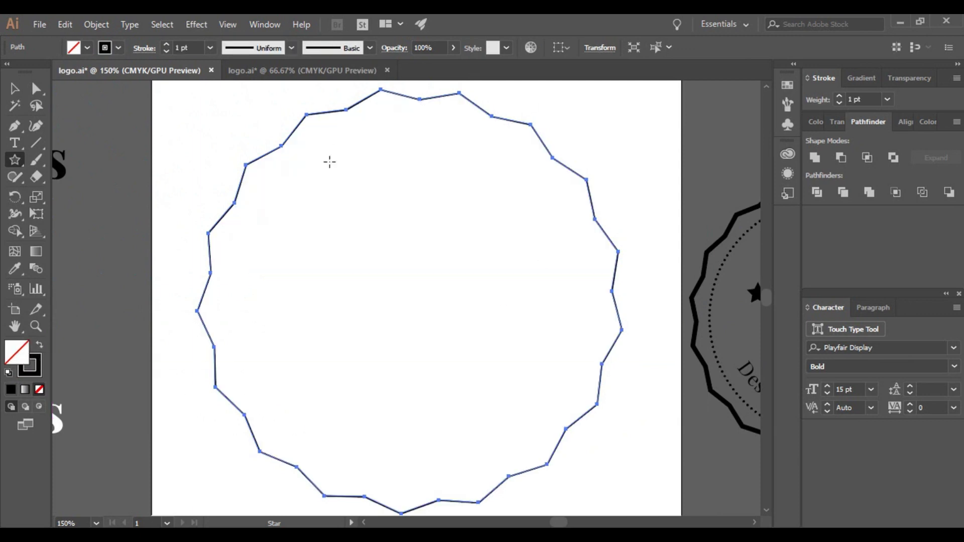
left_click(167, 43)
left_click(167, 42)
left_click(167, 42)
left_click(167, 43)
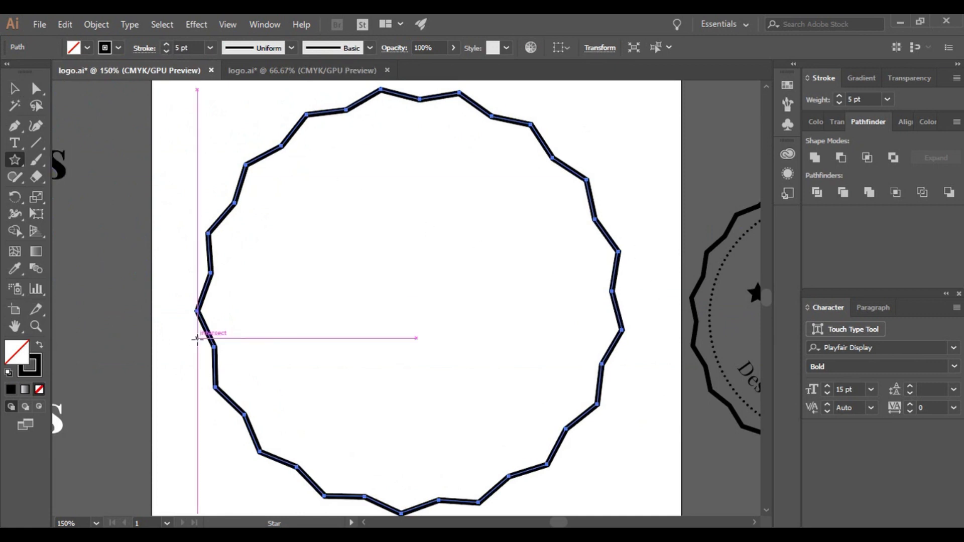
key("ctrl+minus")
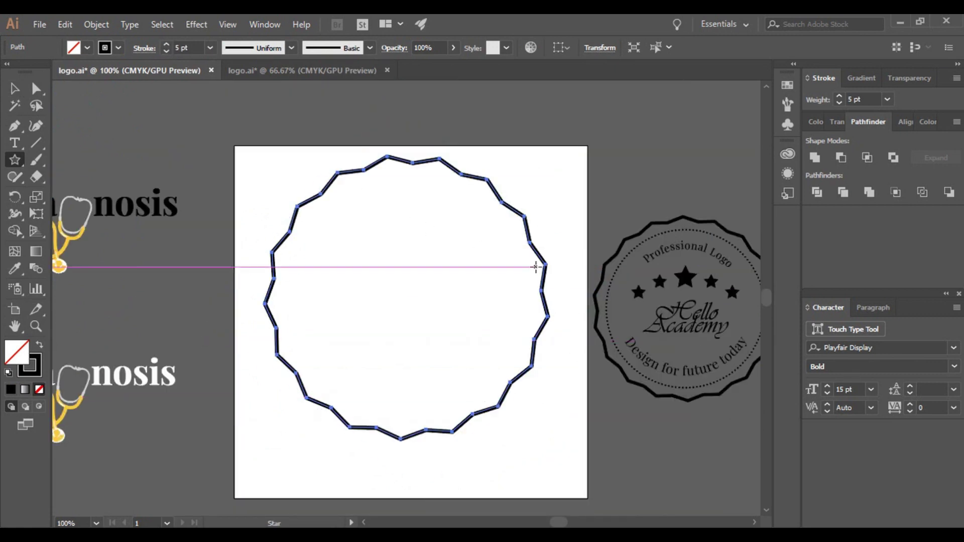
Try rotating and nudging the zigzag shape, then undo the last slight rotation.
left_click(15, 90)
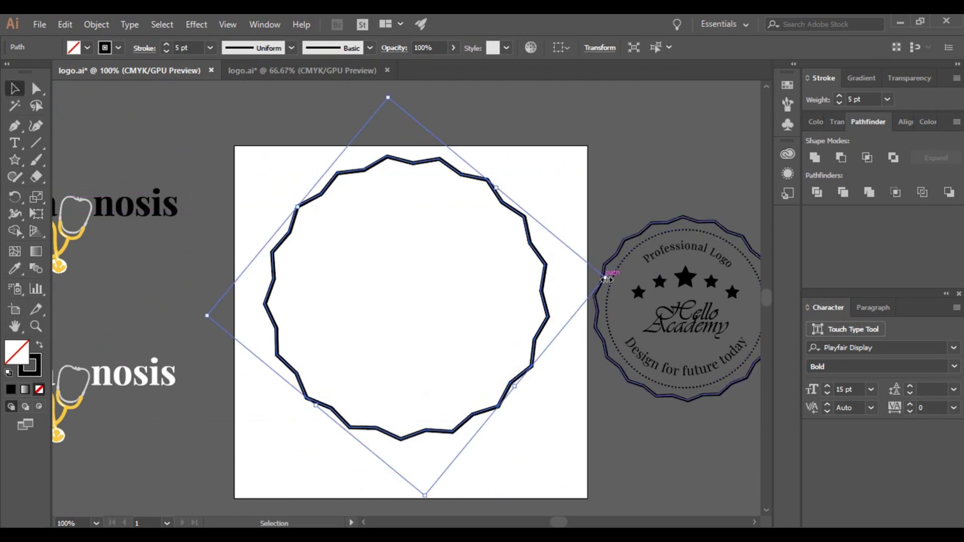
left_click_drag(609, 272, 528, 173)
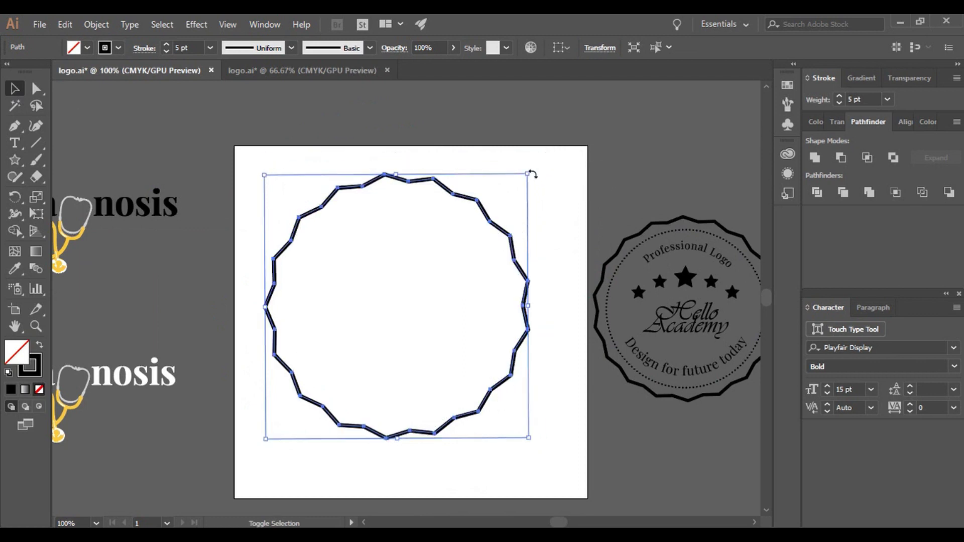
left_click(495, 317)
left_click_drag(527, 308, 535, 310)
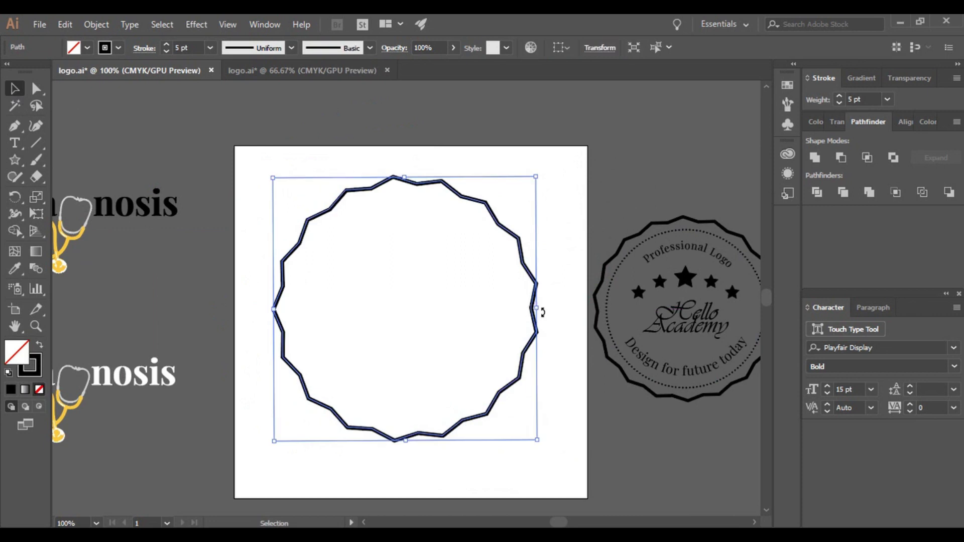
left_click_drag(545, 442, 544, 445)
key("ctrl+z")
Draw a circle about 316 px across inside the zigzag rim with a 3 pt stroke.
left_click(15, 159)
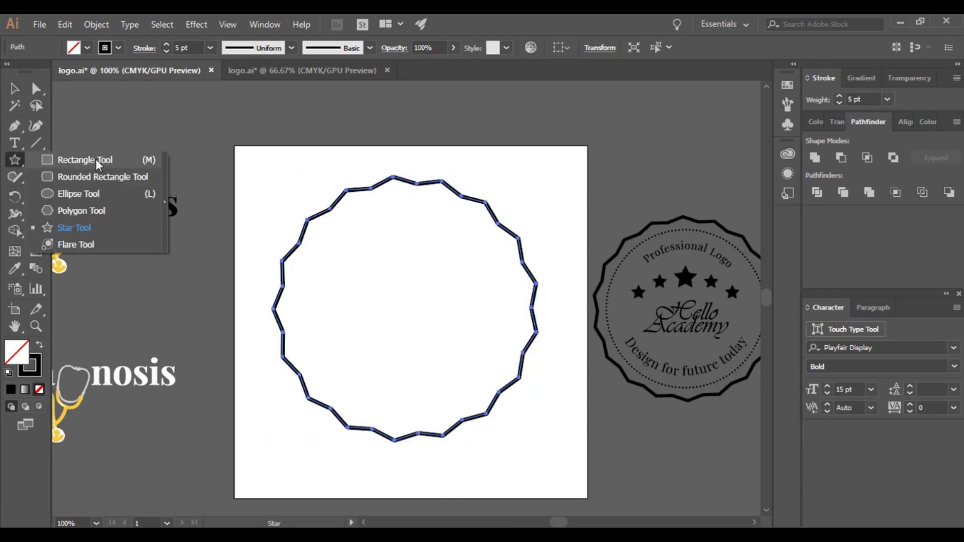
left_click(97, 194)
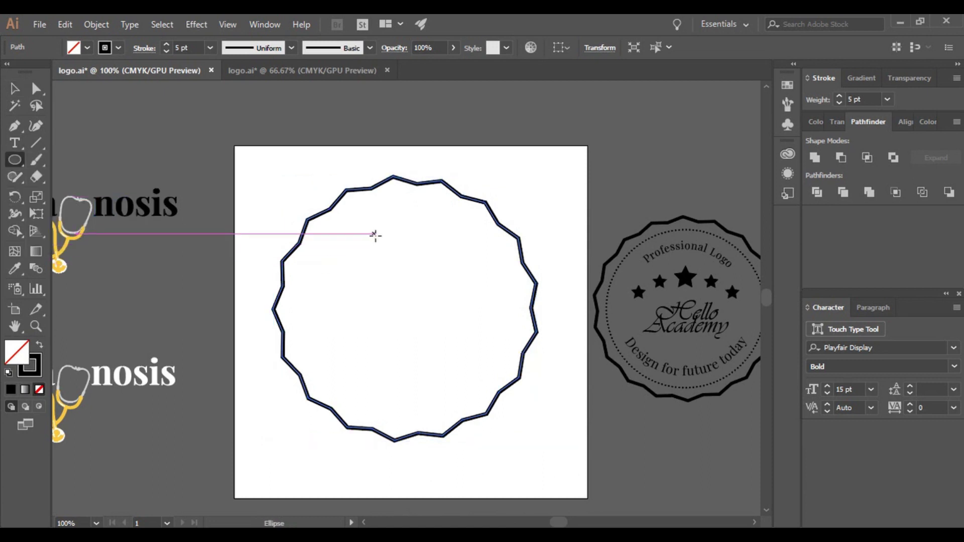
mouse_move(342, 225)
left_mouse_down()
mouse_move(473, 377)
mouse_move(505, 400)
mouse_move(459, 381)
mouse_move(463, 374)
mouse_move(502, 398)
mouse_move(507, 421)
left_mouse_up()
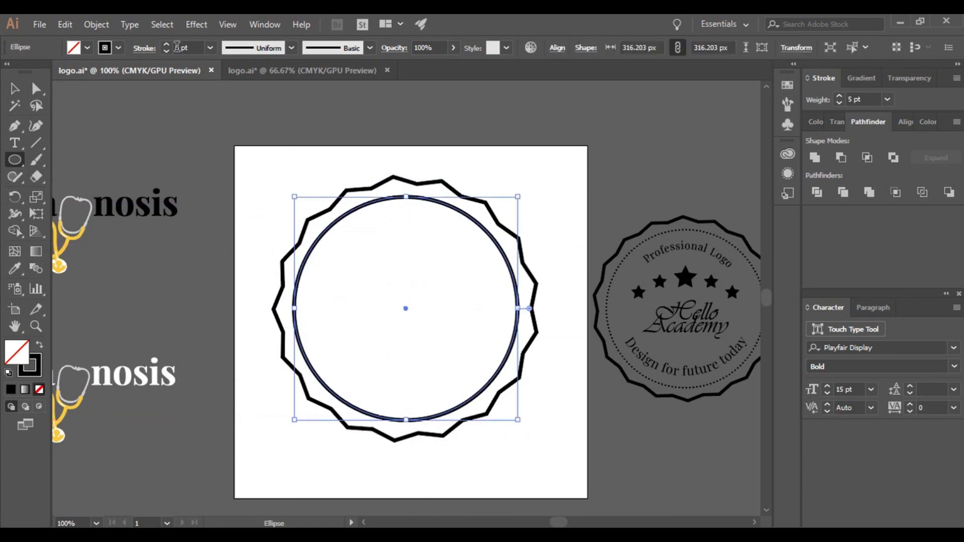
left_click(166, 52)
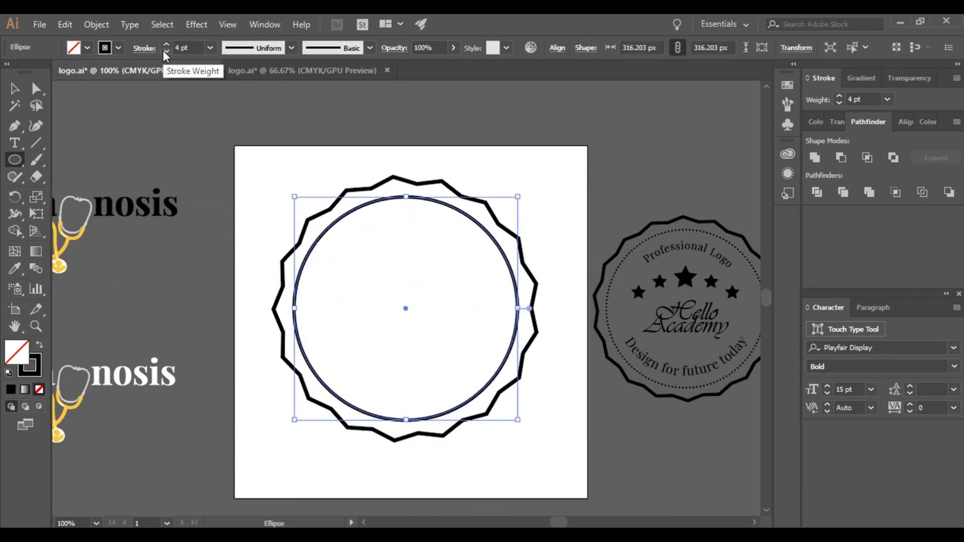
left_click(166, 51)
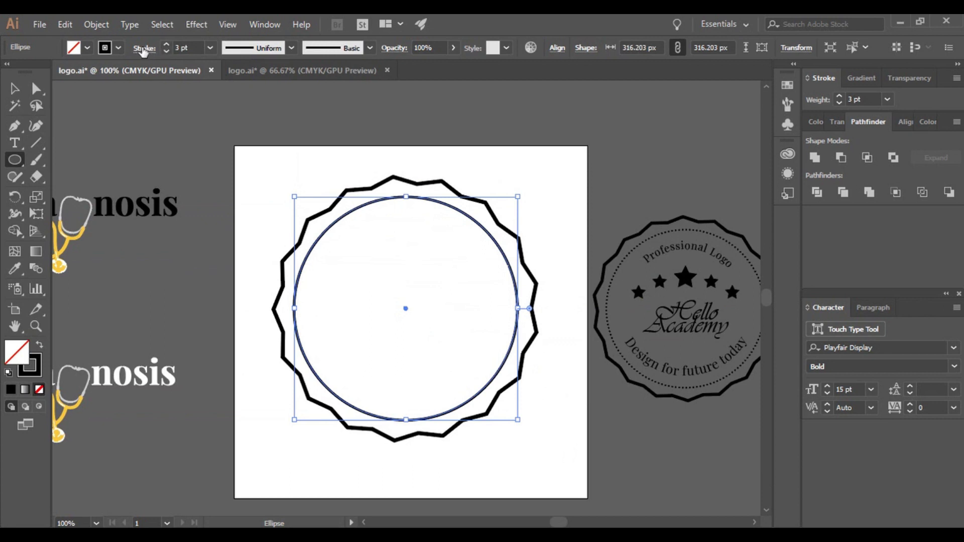
left_click(144, 50)
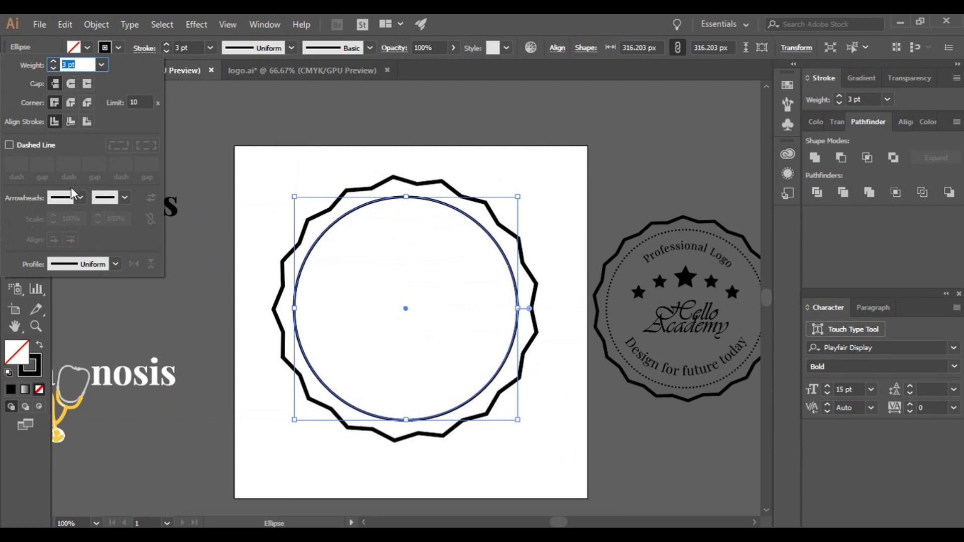
Give the circle's stroke round caps and a dashed pattern of 10 pt dashes, 5 pt gaps.
left_click(72, 88)
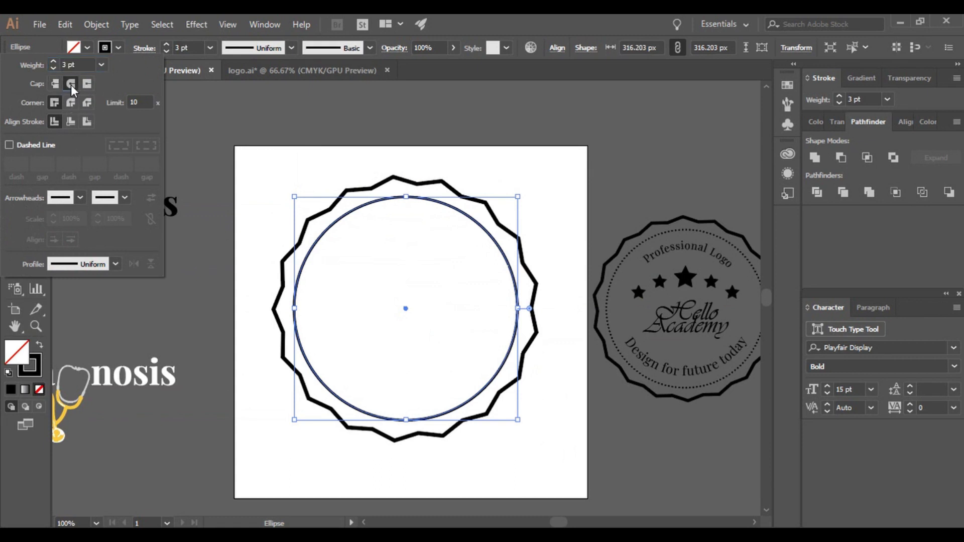
left_click(9, 145)
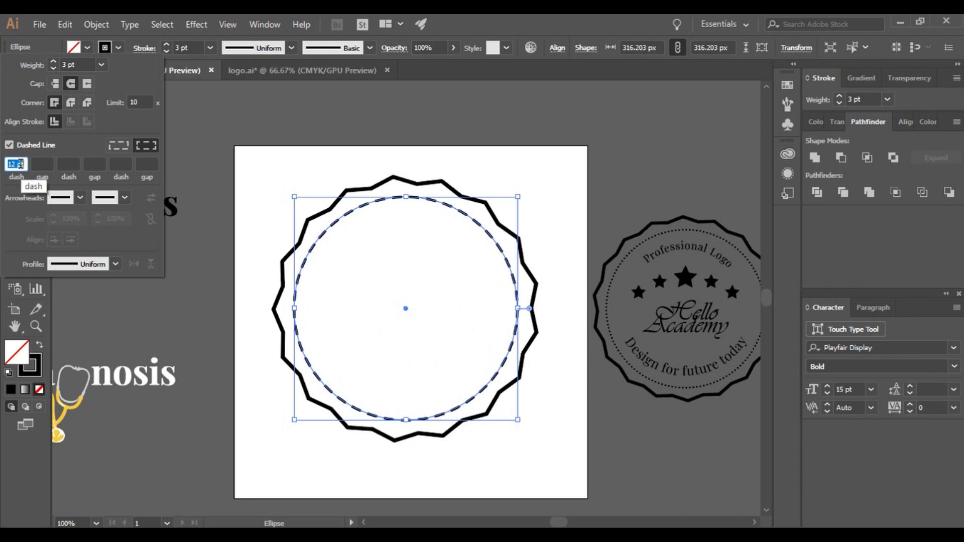
key("Up")
key("Up")
key("Up")
key("Up")
key("Up")
key("Up")
key("Up")
key("Up")
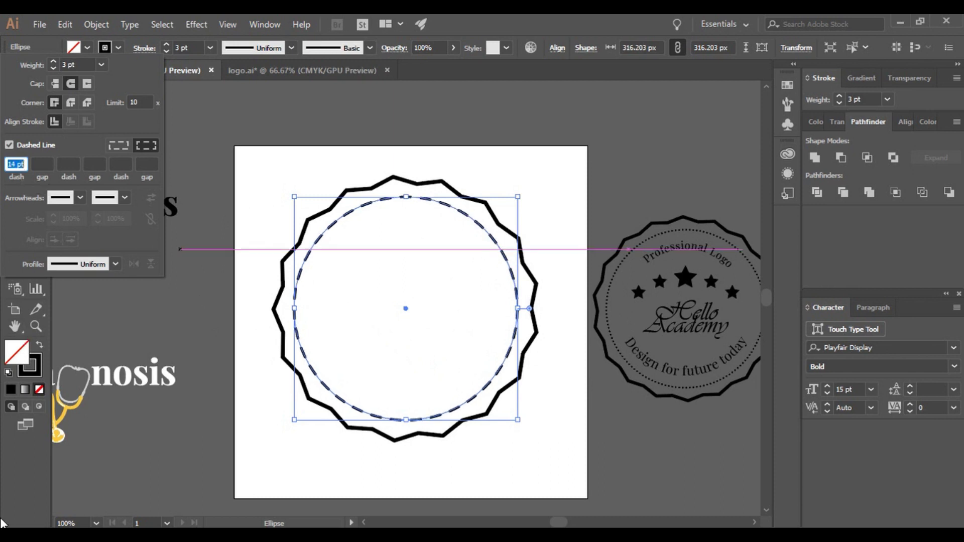
key("Down")
key("Down")
key("Down")
key("Down")
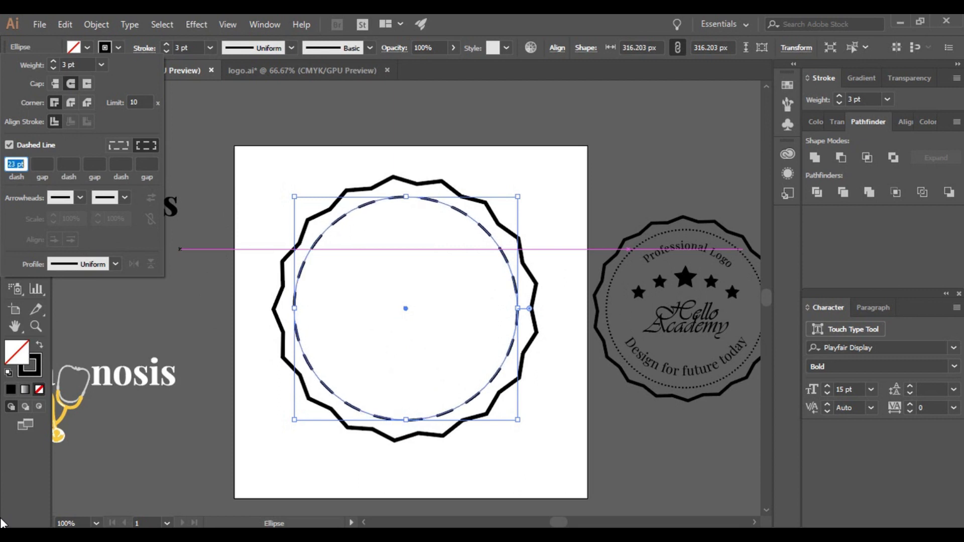
key("Down")
key("Down")
key("Down")
key("Down")
key("Down")
key("Down")
key("Down")
key("Down")
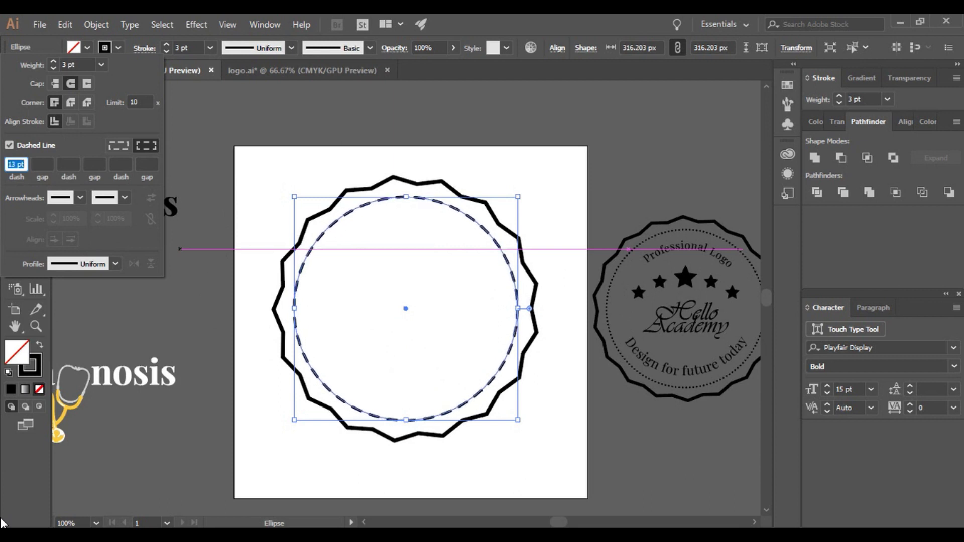
key("Up")
key("Up")
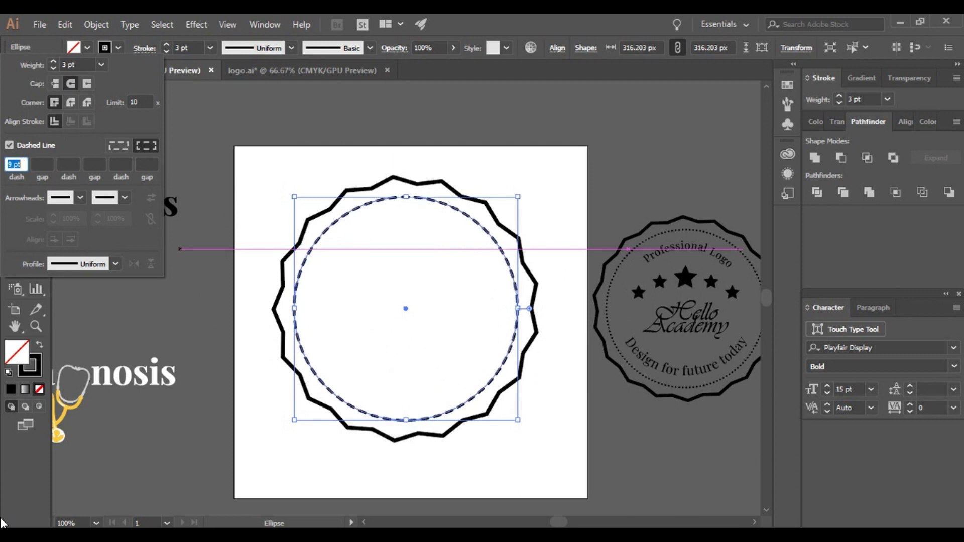
left_click(40, 164)
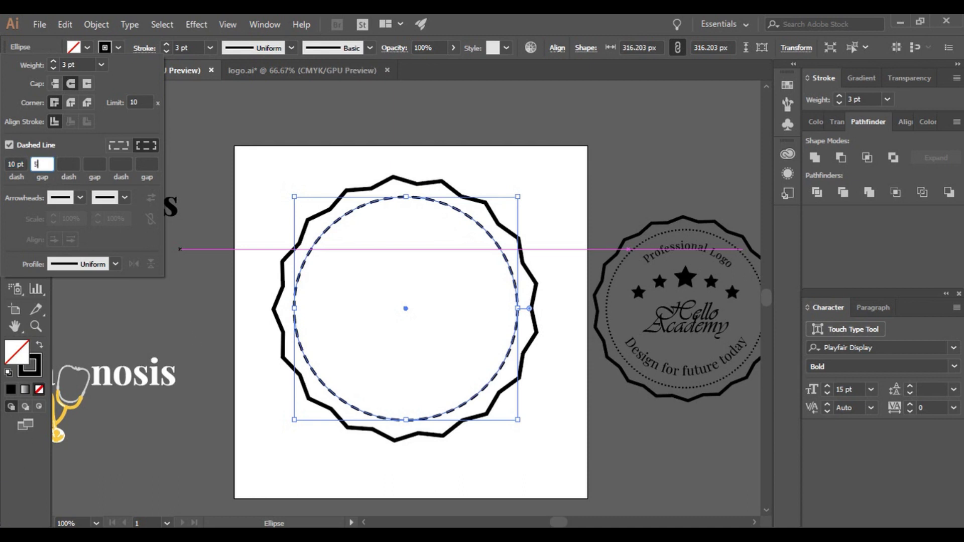
type("5")
key("Return")
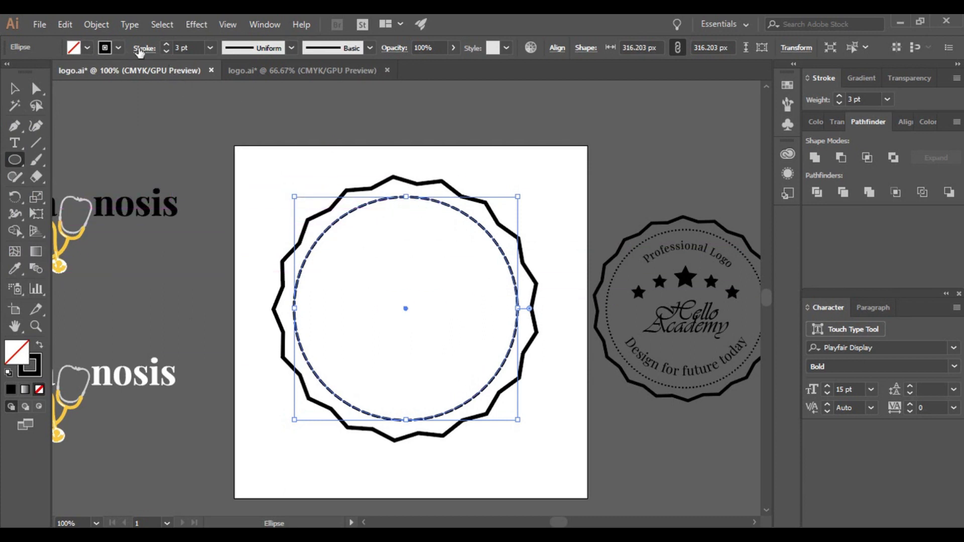
Rework the dashes into small dots, widening the gap and setting the dash length to 3 pt.
left_click(149, 48)
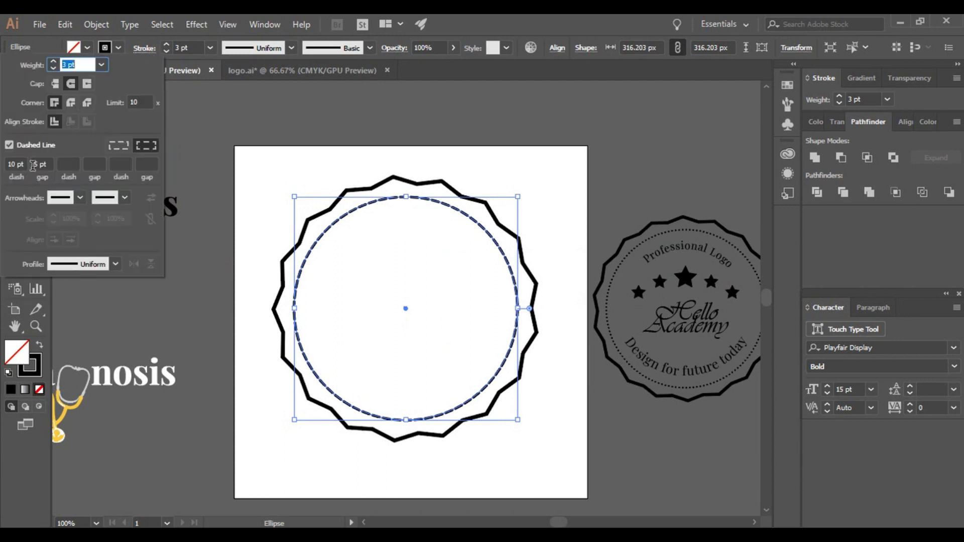
double_click(18, 163)
type("5")
key("Return")
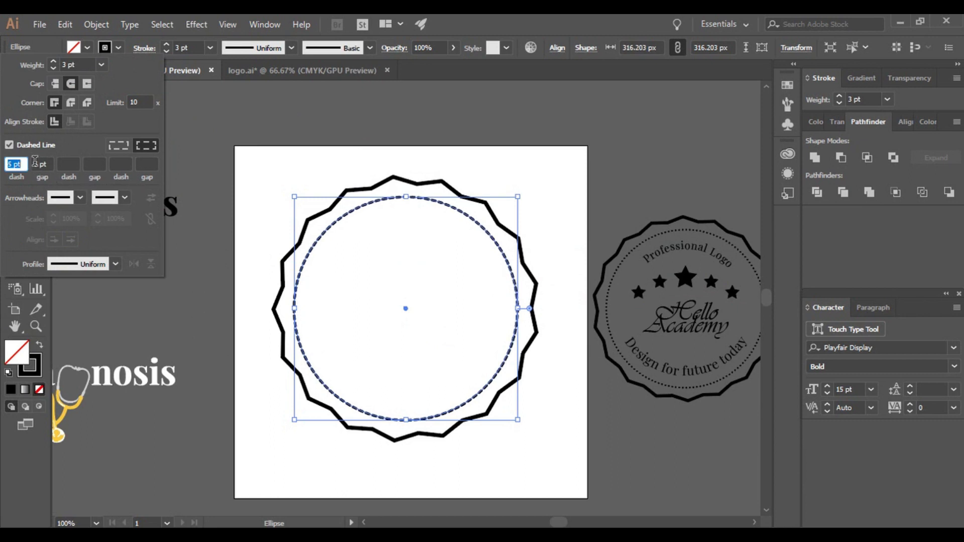
left_click(34, 161)
type("5")
key("Up")
key("Up")
key("Up")
key("Up")
key("Up")
key("Up")
key("Up")
key("Up")
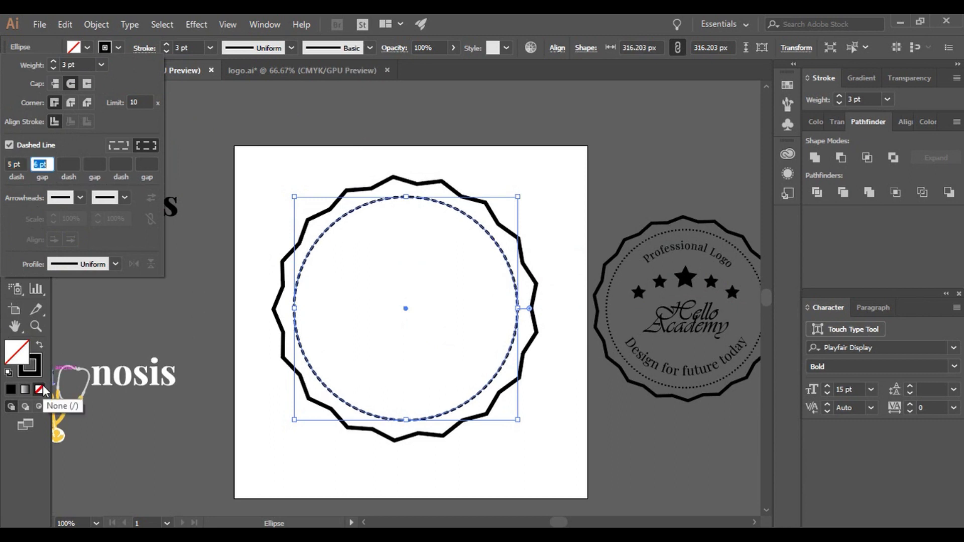
key("Up")
key("Up")
key("Up")
key("Up")
key("Up")
key("Up")
key("Up")
key("Up")
key("Up")
key("Up")
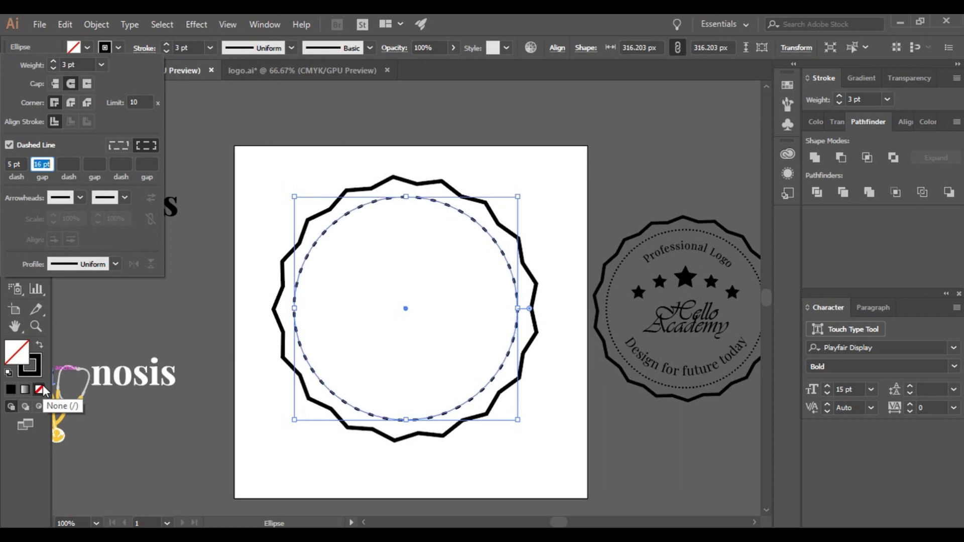
key("Up")
key("Up")
key("Up")
key("Up")
key("Up")
key("Up")
key("Up")
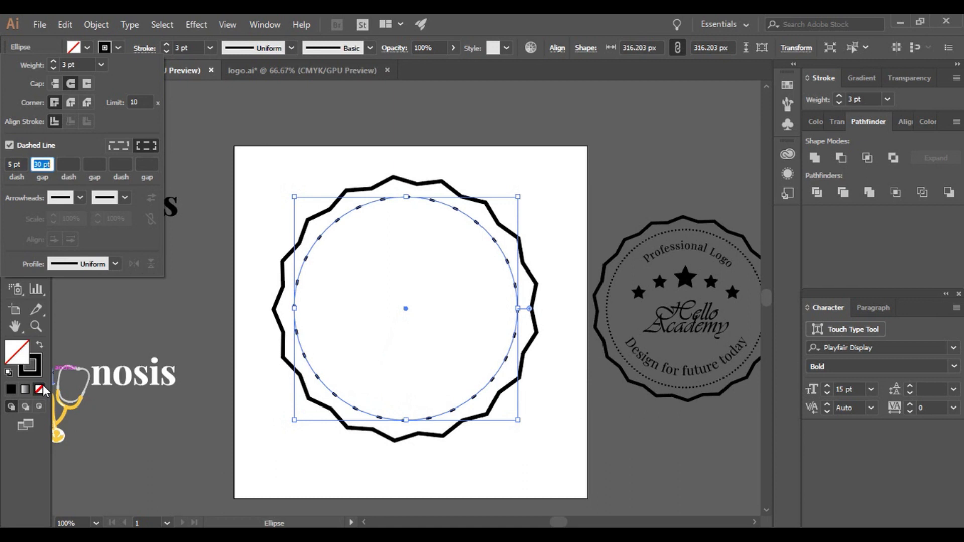
left_click(14, 163)
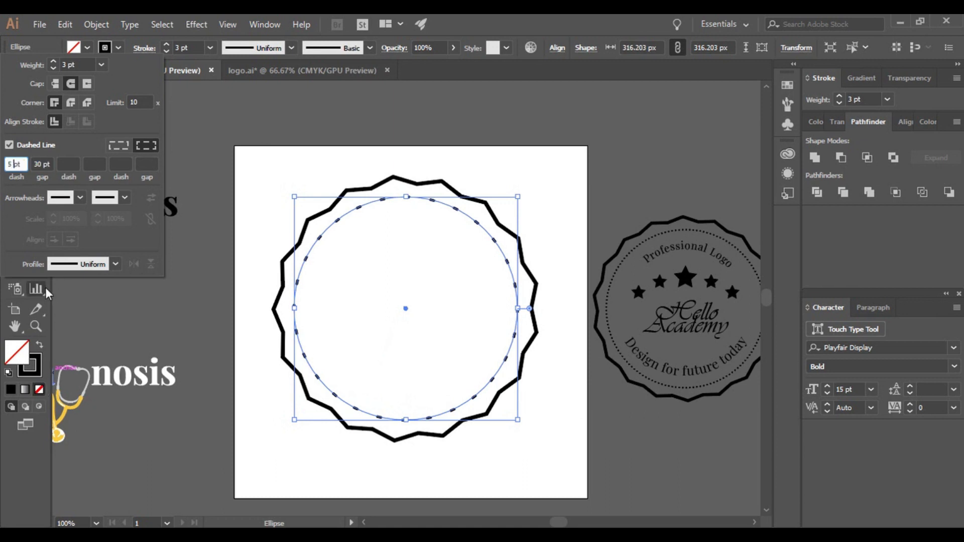
key("Down")
key("Down")
key("Down")
key("Down")
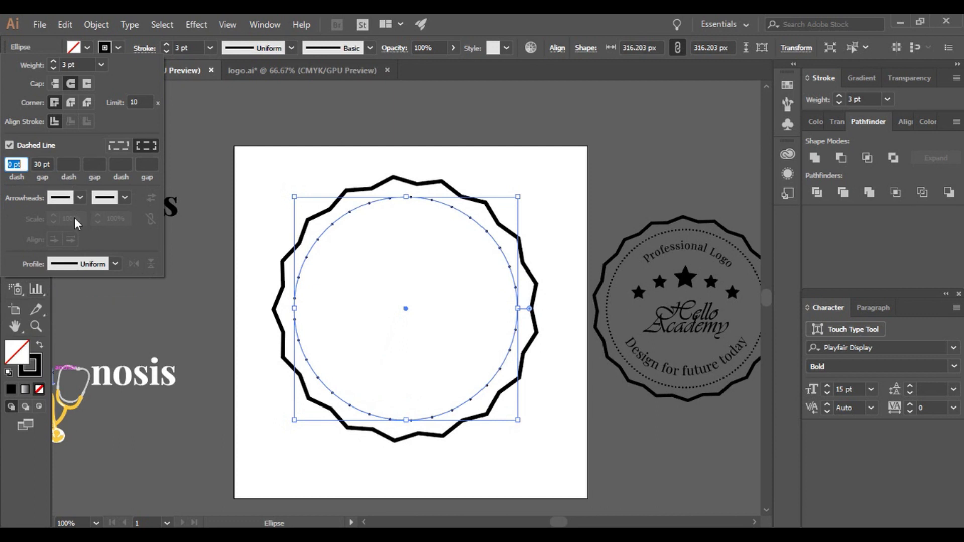
key("Up")
key("Up")
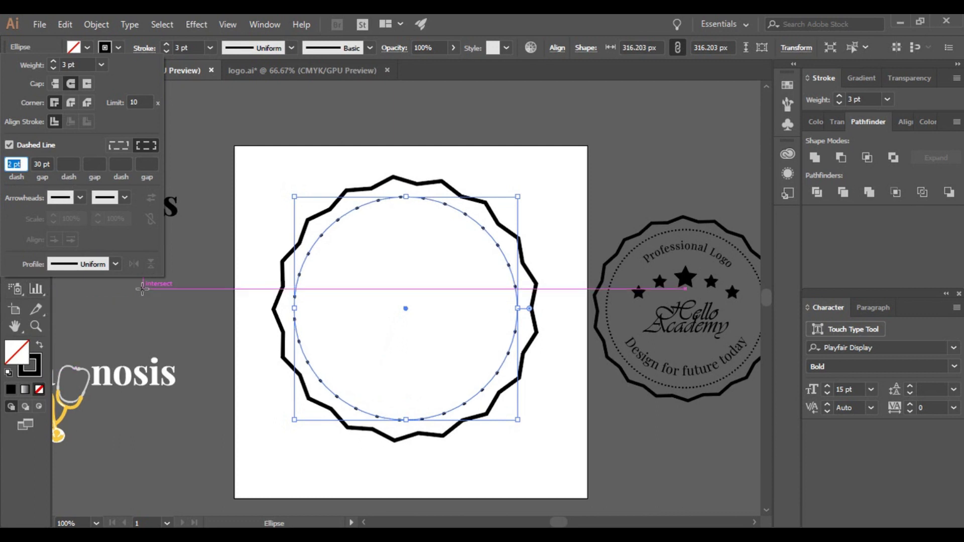
key("Up")
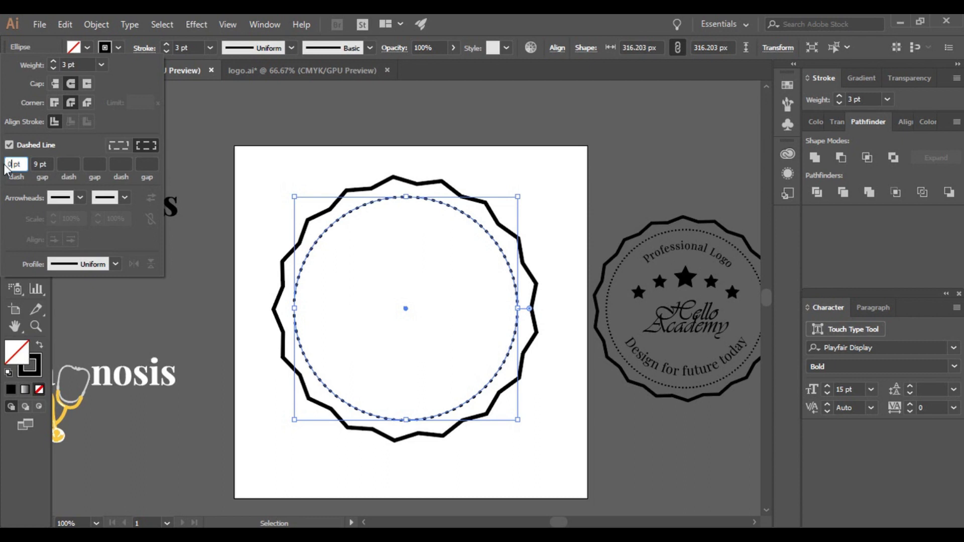
Set the spacing between dots to 7 pt, after trying 5 pt and 8 pt.
double_click(39, 165)
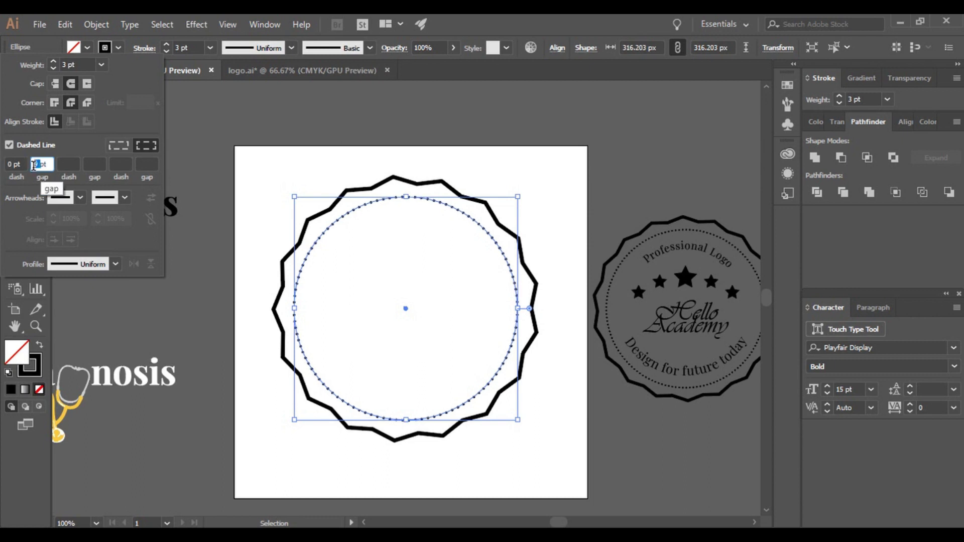
type("5")
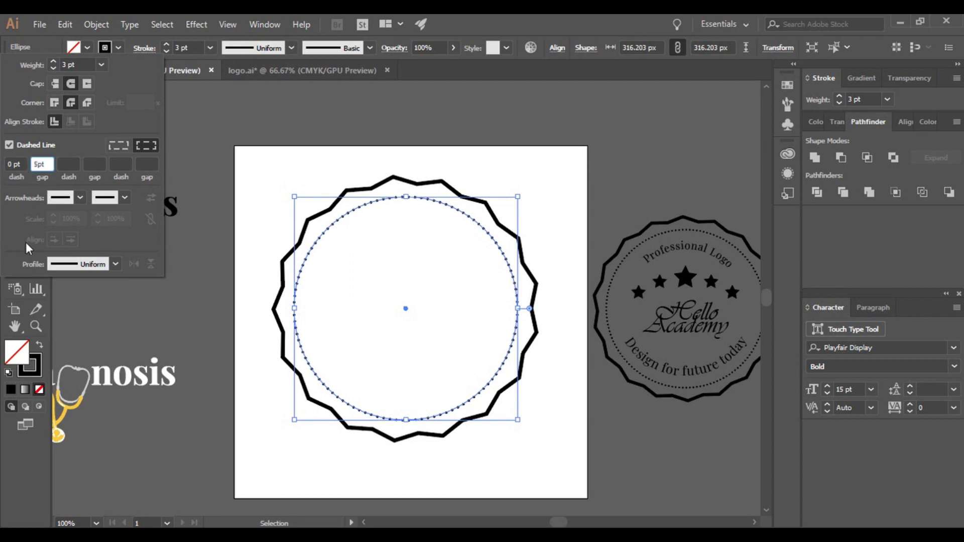
key("Tab")
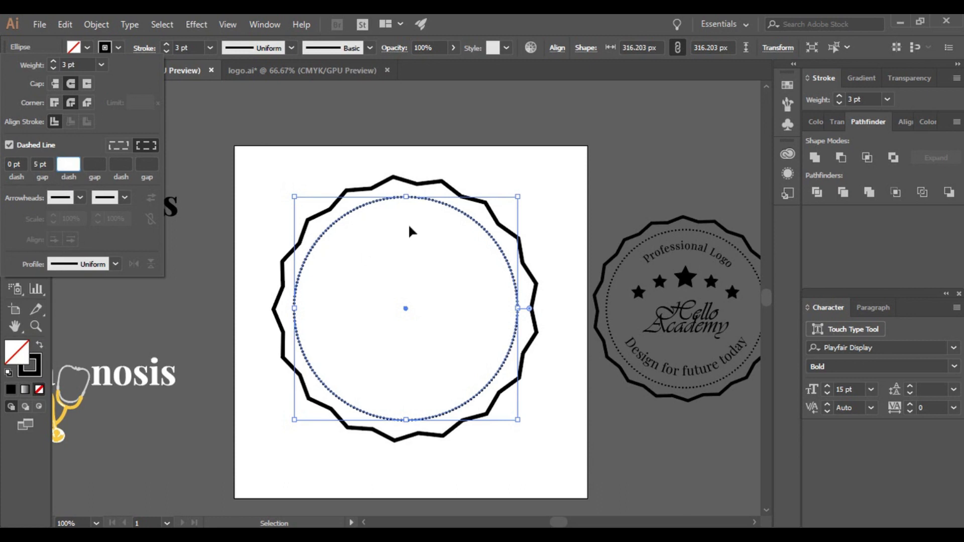
left_click(37, 166)
type("8")
key("Return")
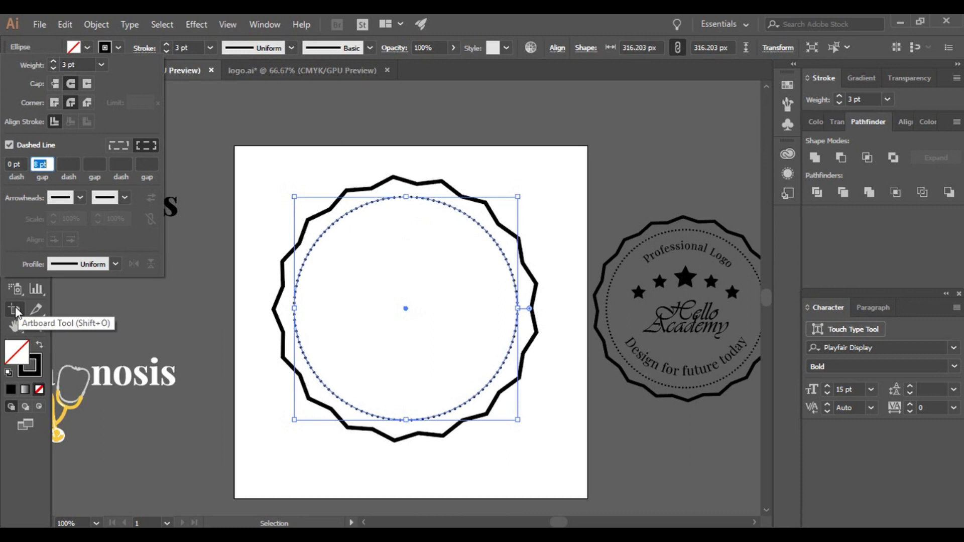
key("Down")
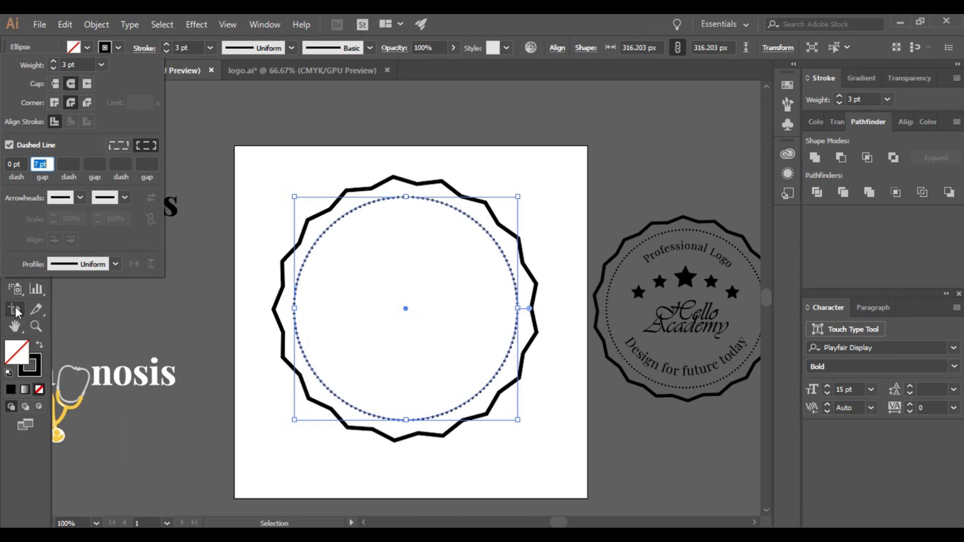
Centre the zigzag border and dotted circle on each other horizontally and vertically.
left_click(396, 112)
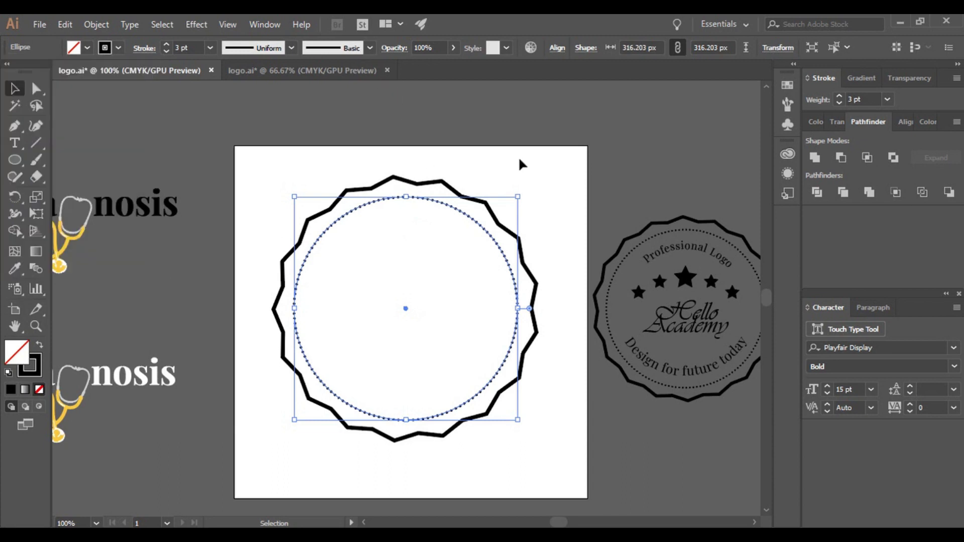
left_click(520, 160)
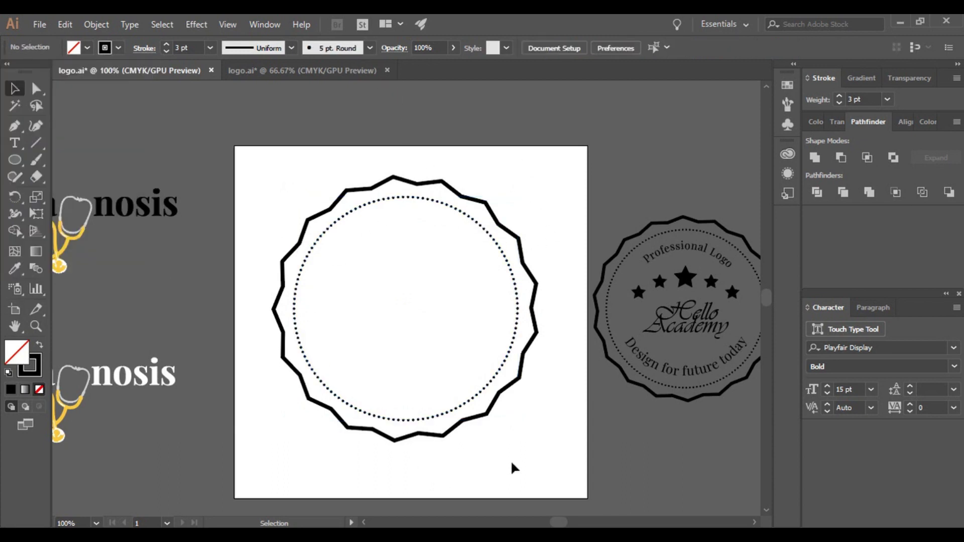
left_click_drag(312, 189, 374, 263)
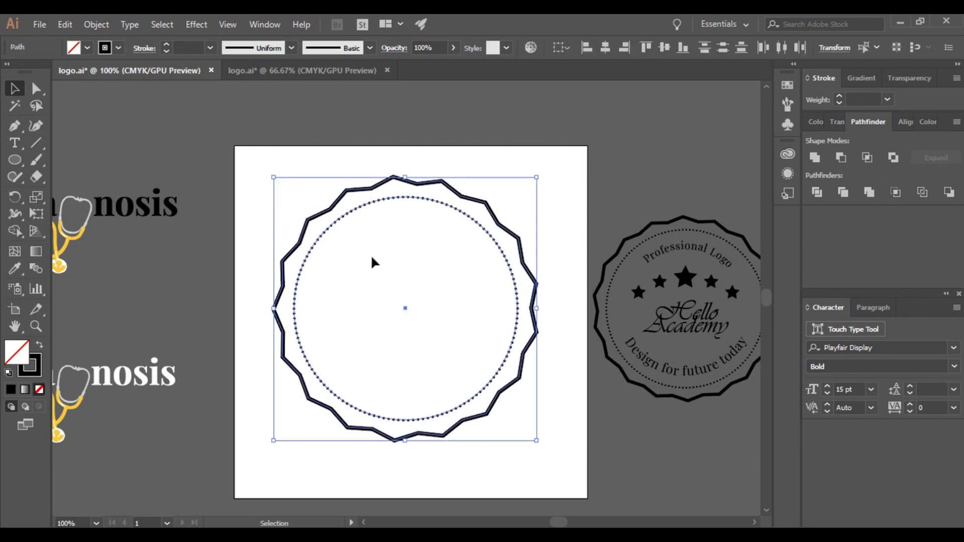
left_click(606, 49)
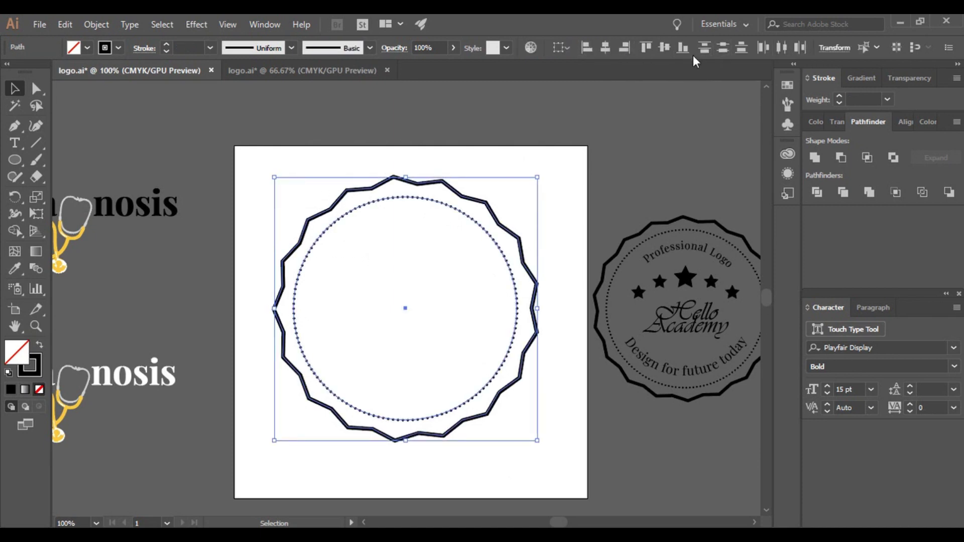
left_click(665, 48)
left_click(611, 193)
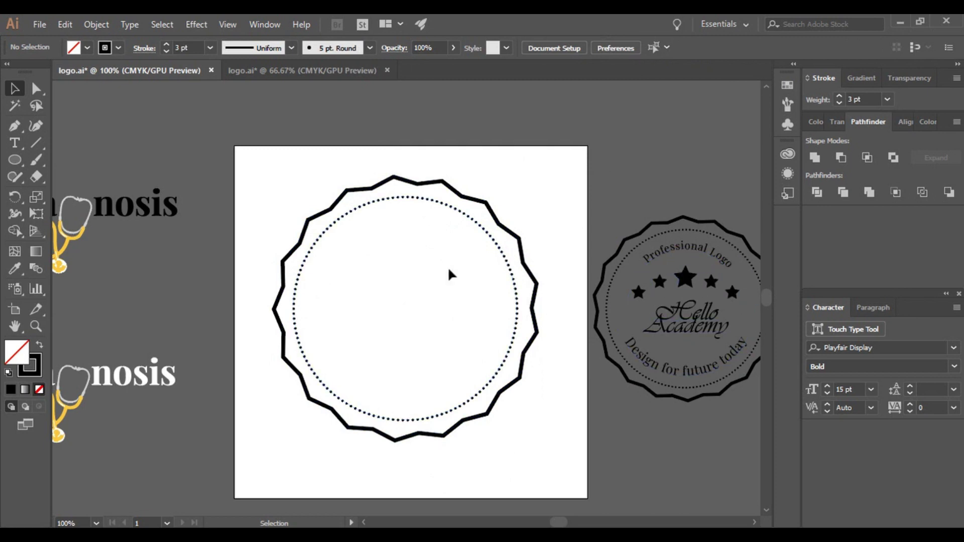
left_click(436, 206)
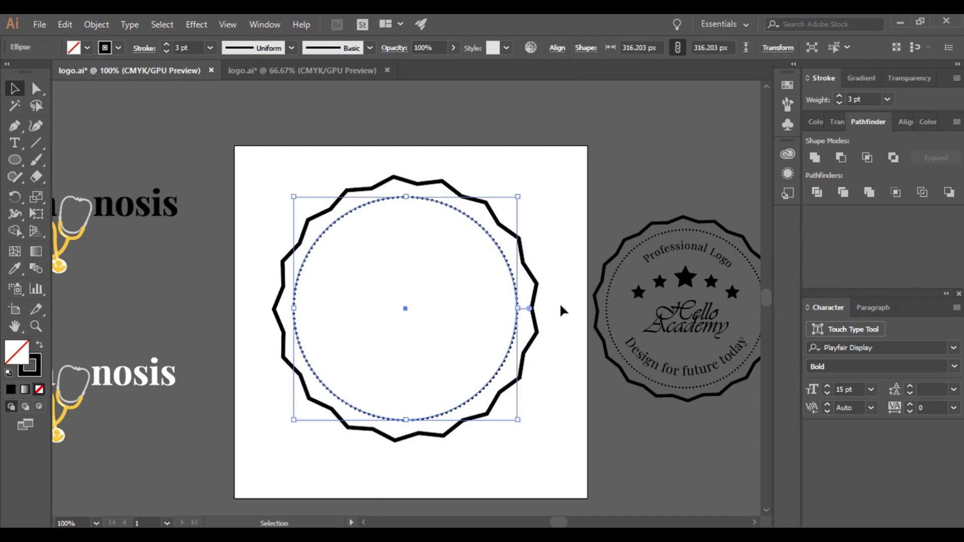
Scale the inner circle down to about 253 px and give it a solid 1 pt stroke.
key("v")
key("shift")
left_click_drag(521, 197, 495, 220)
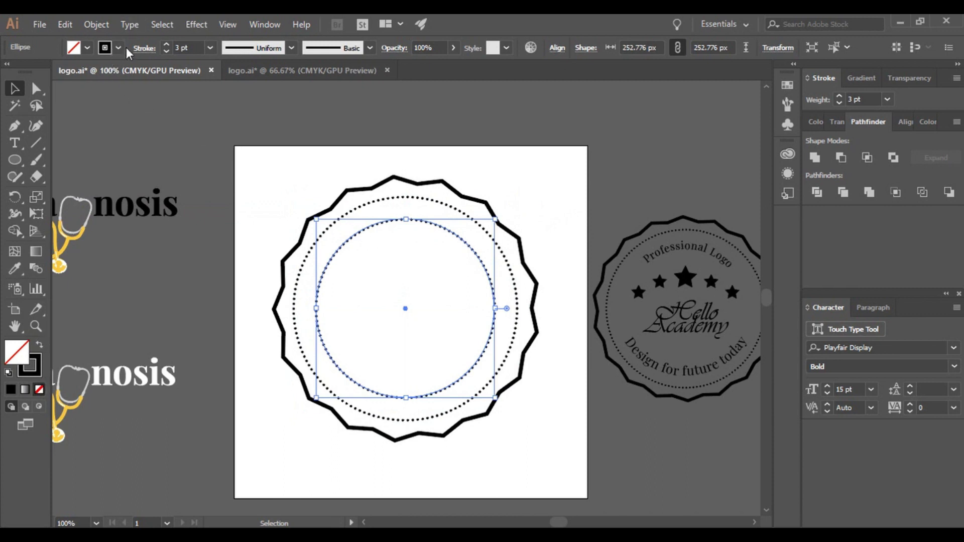
left_click(119, 48)
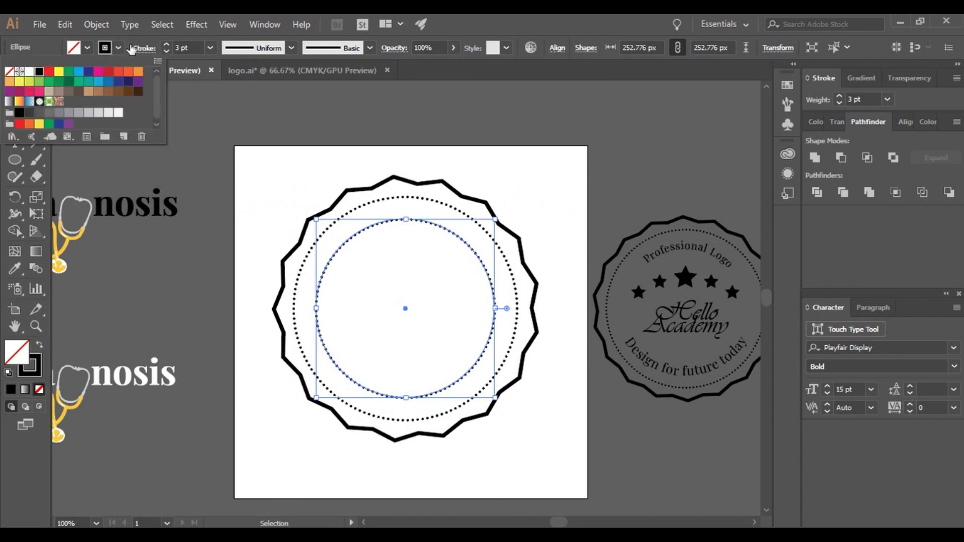
left_click(144, 49)
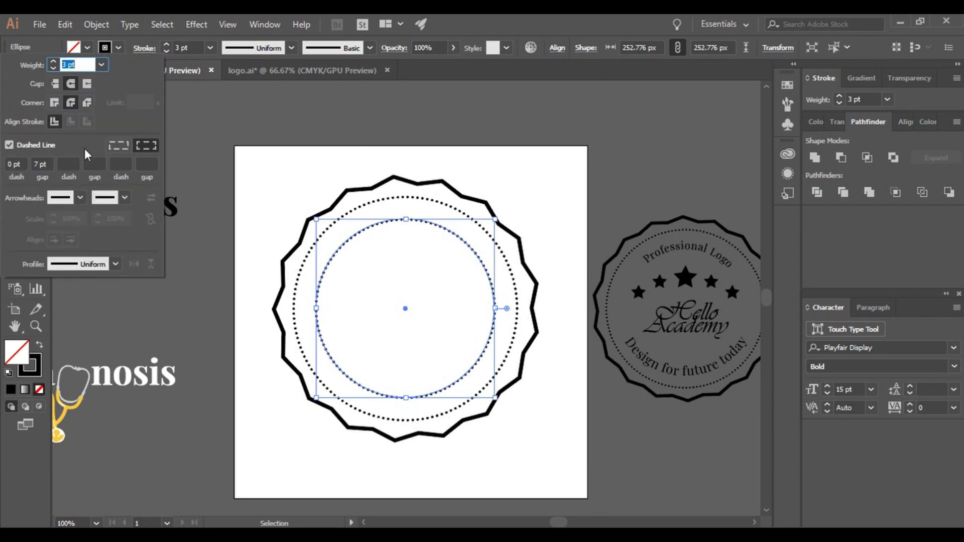
left_click(9, 145)
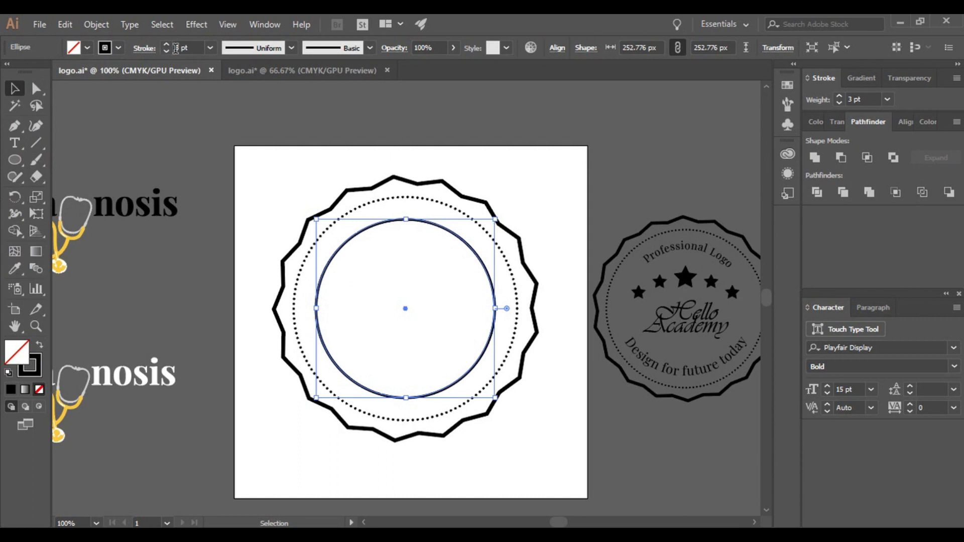
left_click(167, 51)
left_click(167, 51)
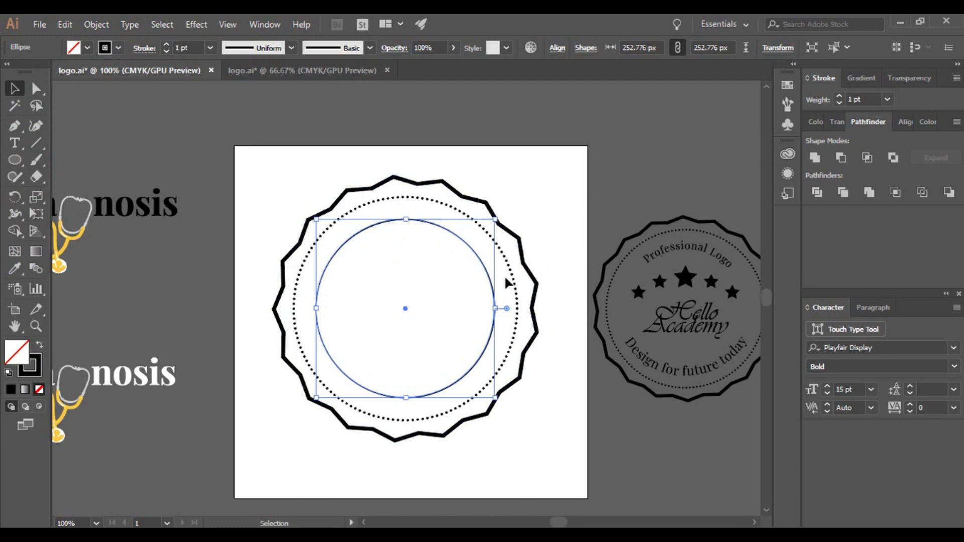
left_click(537, 256)
left_click(493, 286)
Cut the inner circle at its left and right anchors with the Scissors tool.
mouse_move(33, 179)
left_mouse_down()
mouse_move(90, 188)
mouse_move(91, 200)
left_mouse_up()
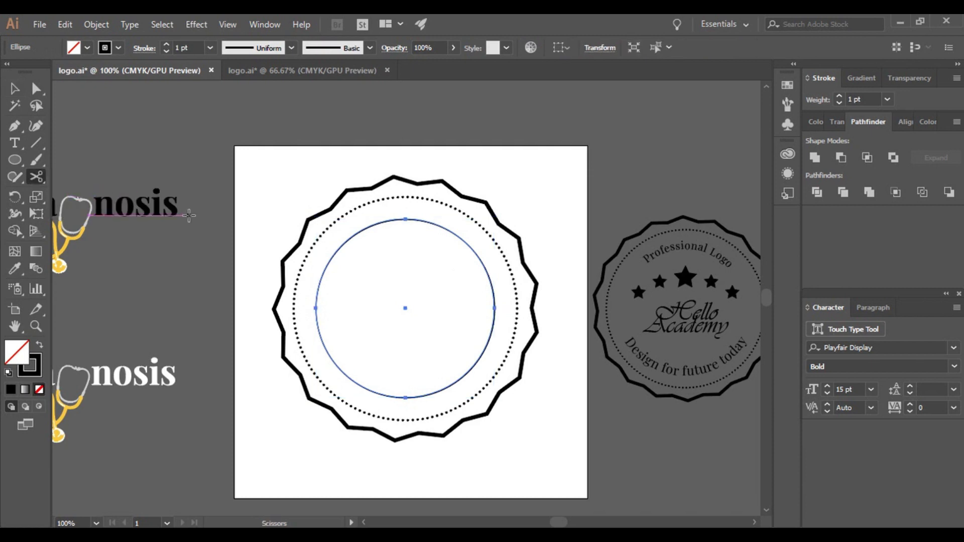
left_click(316, 308)
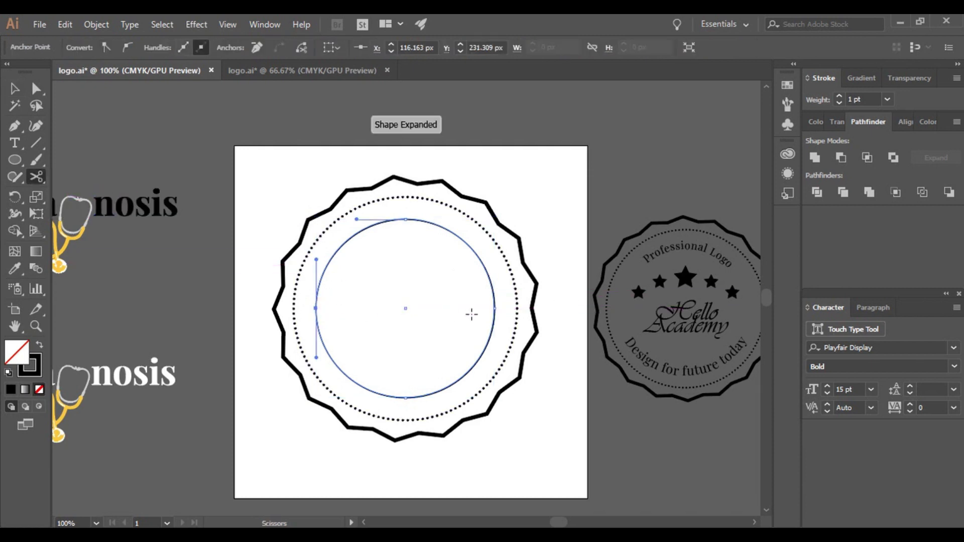
left_click(495, 308)
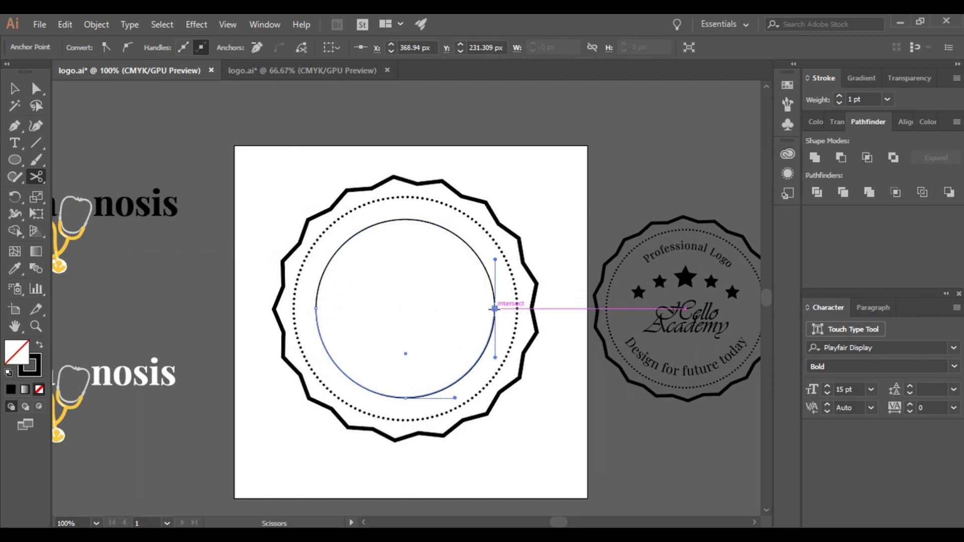
Proportionally shrink the top semicircle to roughly 211 px wide.
left_click(11, 91)
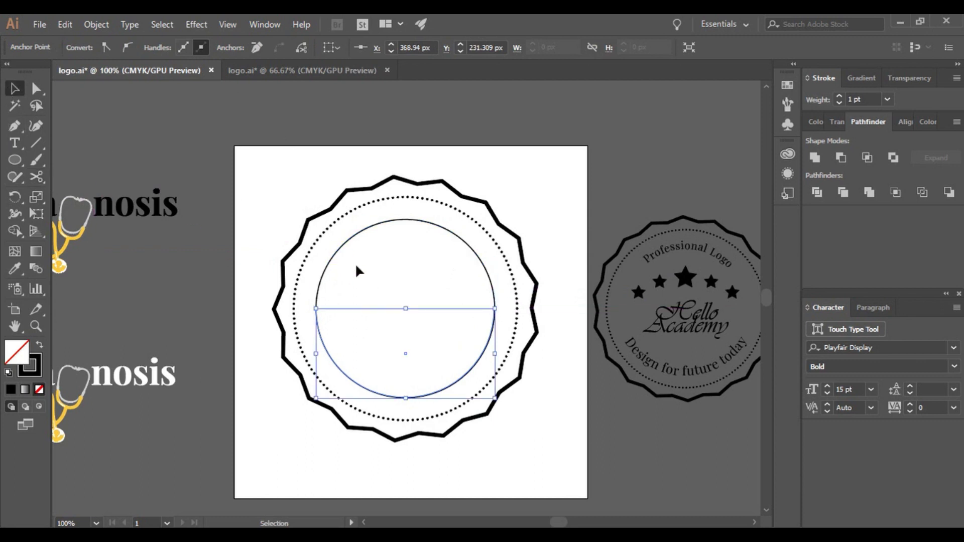
left_click(392, 284)
left_click(392, 221)
left_click(390, 398)
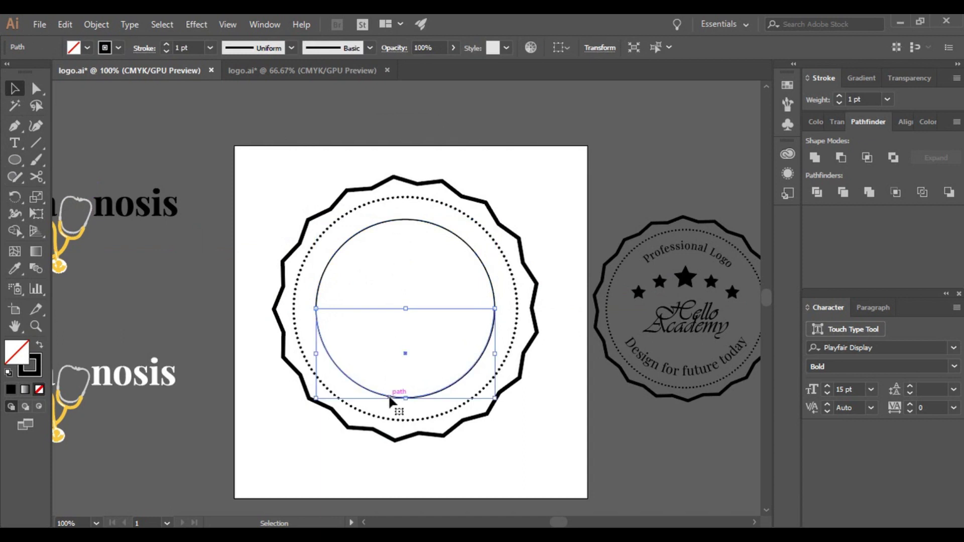
left_click(395, 222)
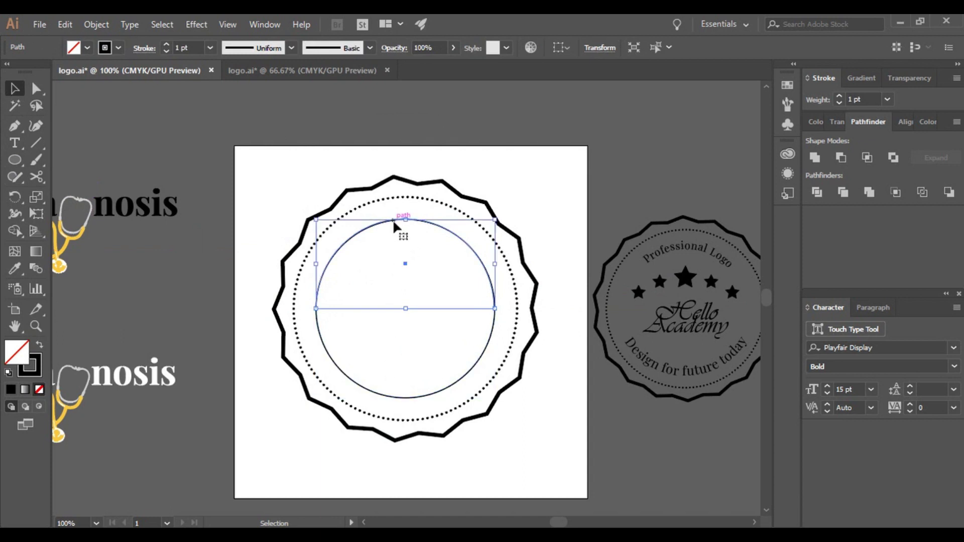
left_click(399, 398)
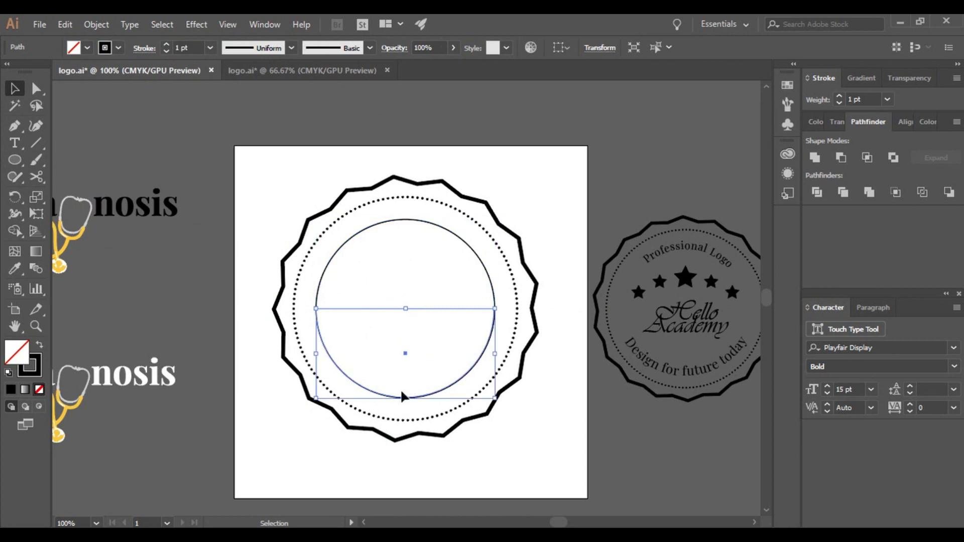
left_click(418, 221)
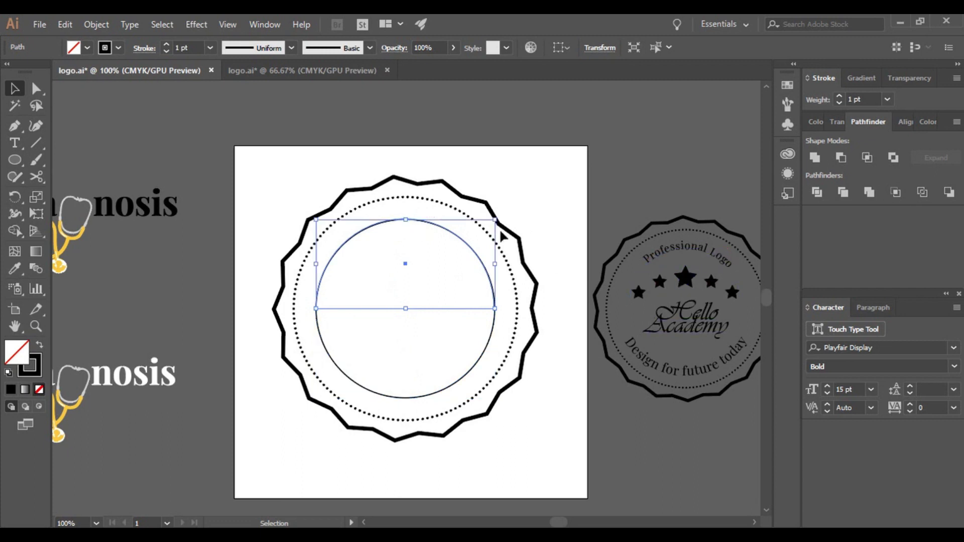
key("shift")
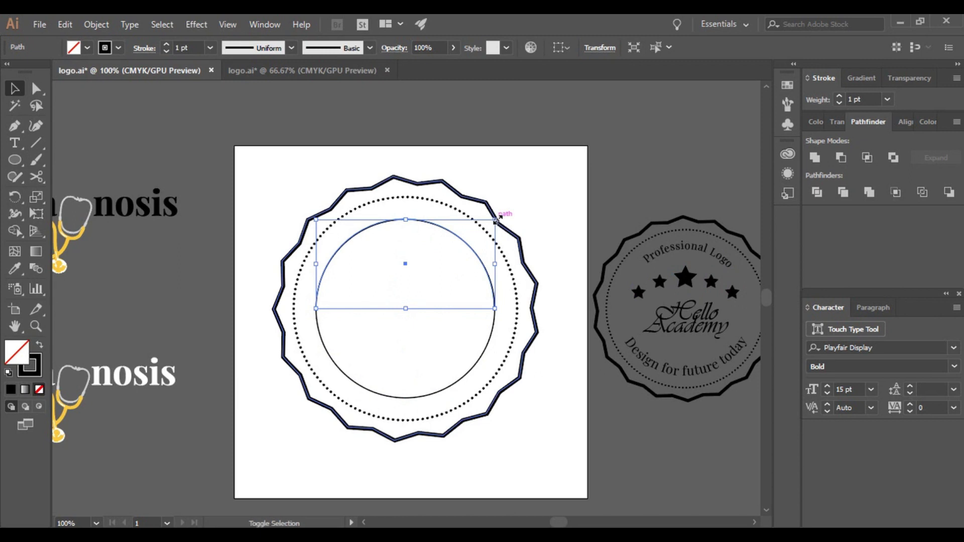
left_click_drag(497, 220, 481, 225)
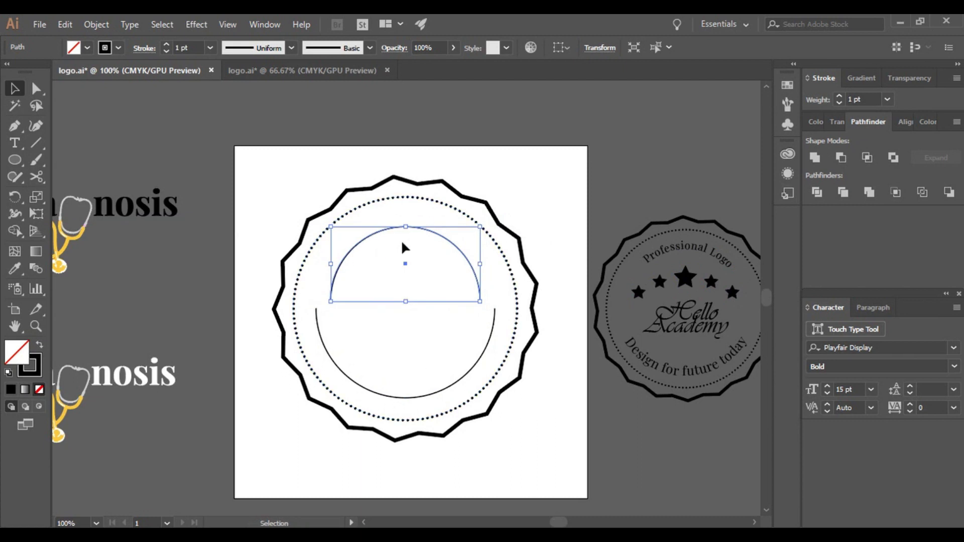
Set 'Professional Logo' as path type along the upper semicircle.
left_click(15, 144)
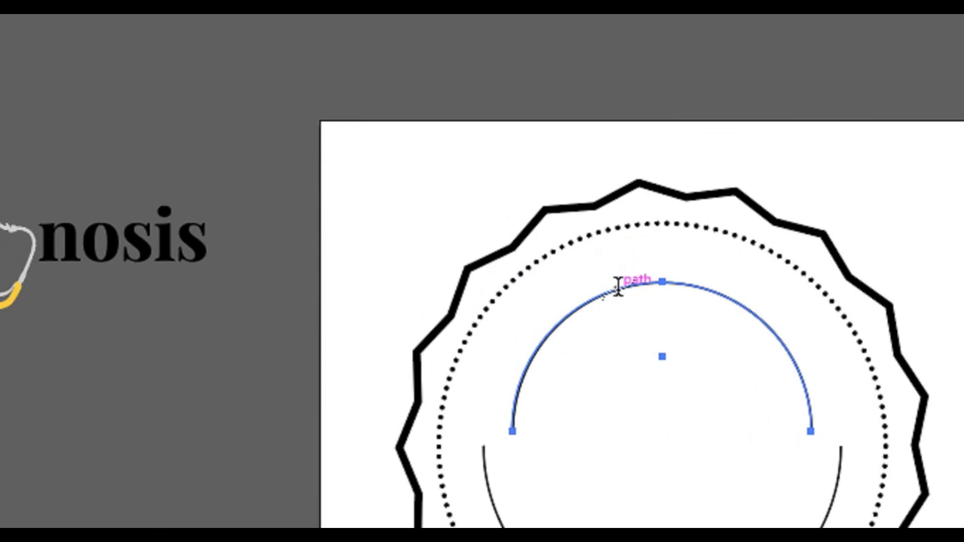
left_click(618, 288)
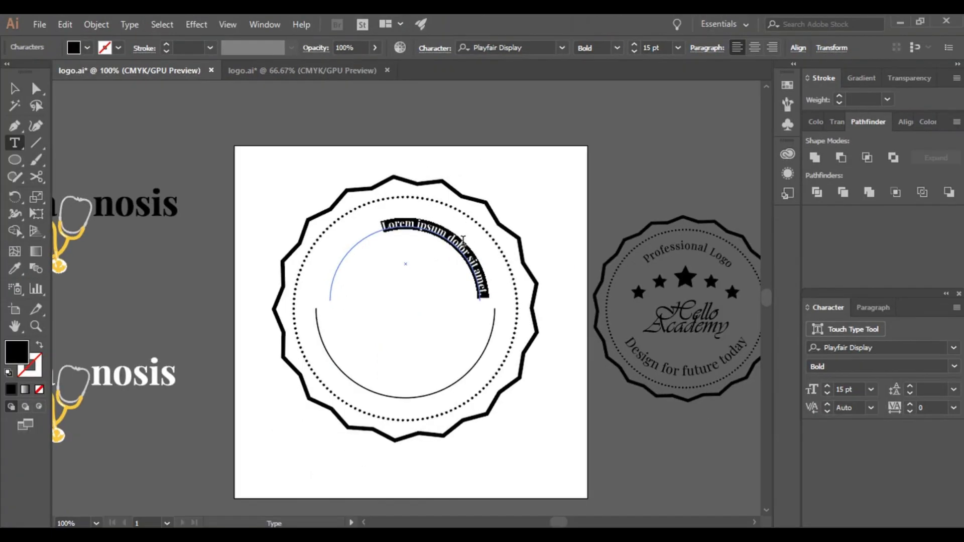
key("BackSpace")
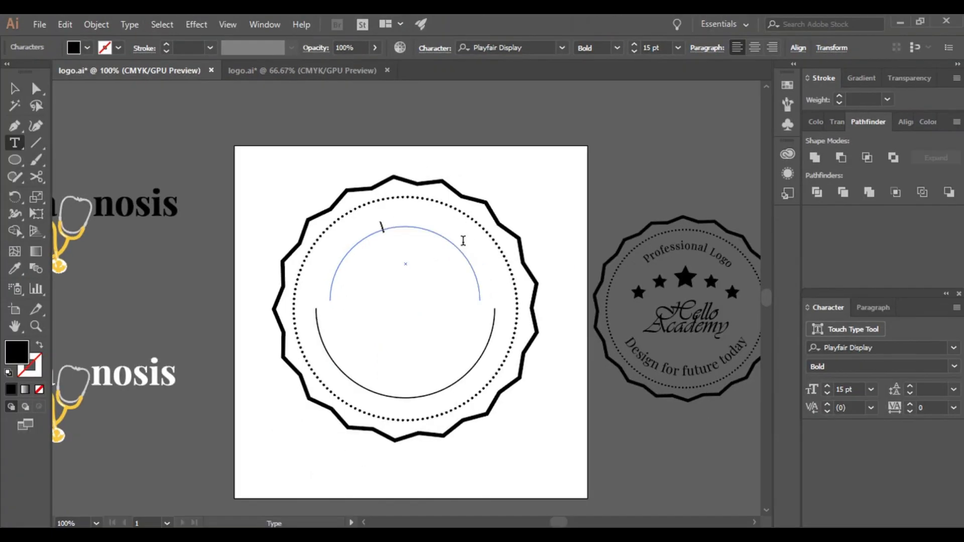
type("Professional Logo")
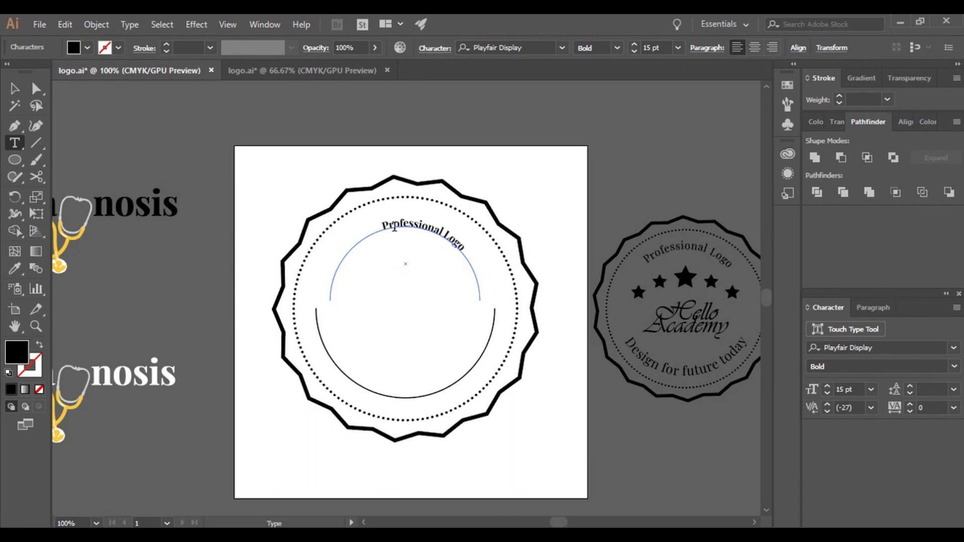
left_click(394, 225)
left_click(15, 89)
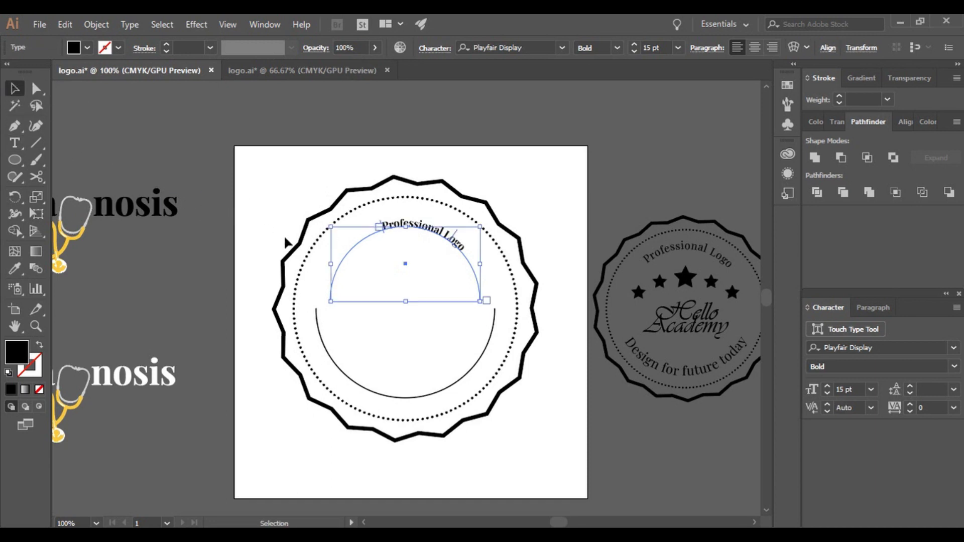
Zoom in and slide the start of 'Professional Logo' leftward along the top arc.
key("a")
key("ctrl+plus")
key("v")
key("ctrl+plus")
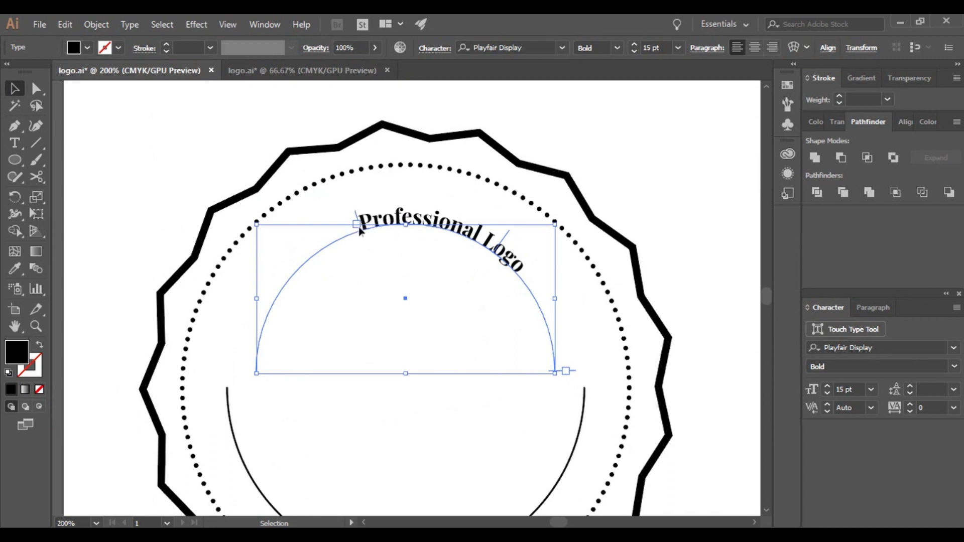
left_click_drag(358, 227, 336, 259)
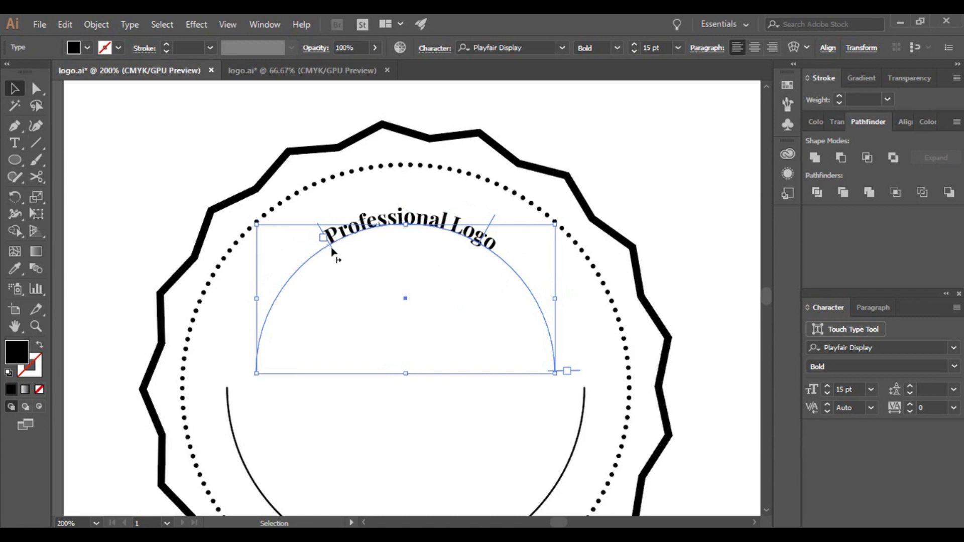
left_click_drag(332, 254, 333, 256)
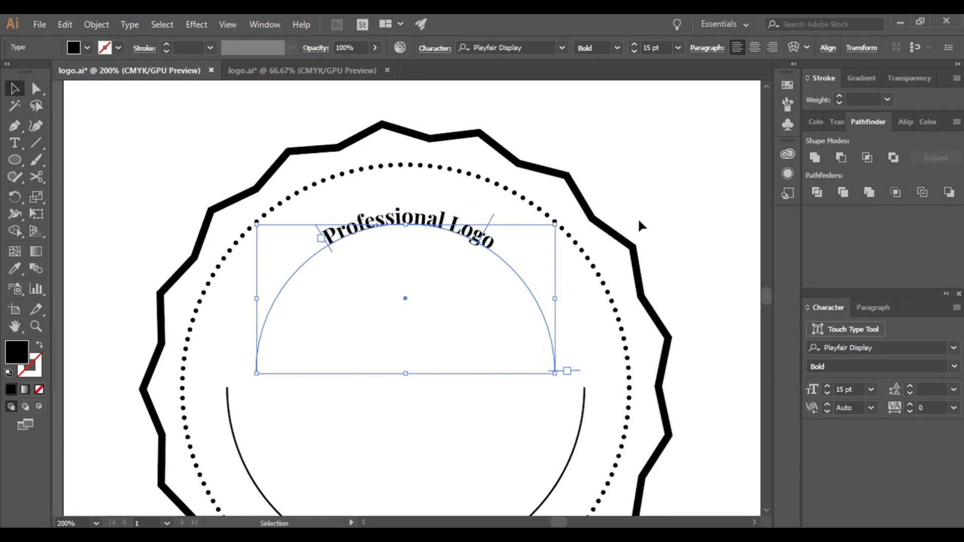
Raise the tracking of 'Professional Logo' to 58 in the Character panel.
key("ctrl+1")
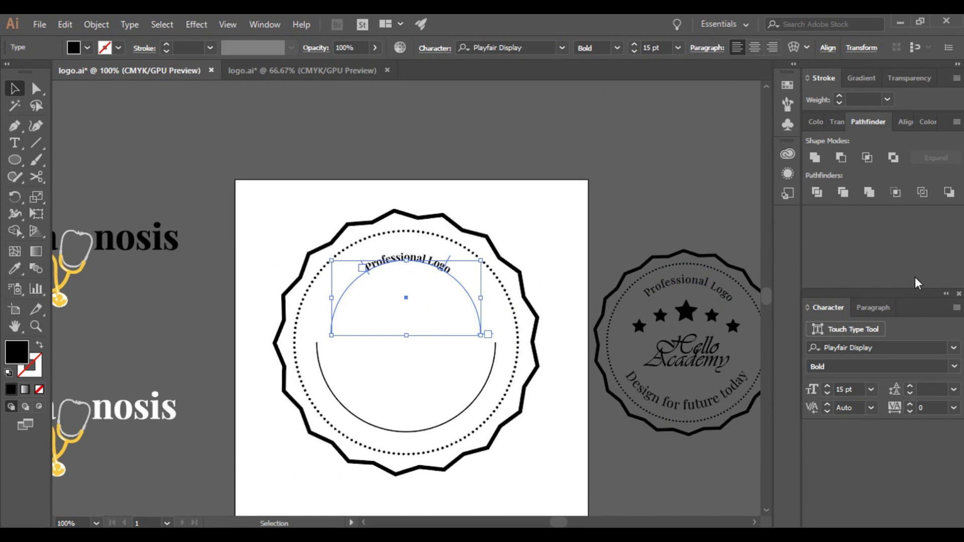
left_click(910, 405)
left_click(910, 405)
left_click(910, 405)
left_click(910, 405)
left_click(910, 405)
left_click(910, 405)
left_click(910, 405)
left_click(910, 405)
left_click(910, 404)
left_click(910, 405)
left_click(910, 405)
left_click(910, 405)
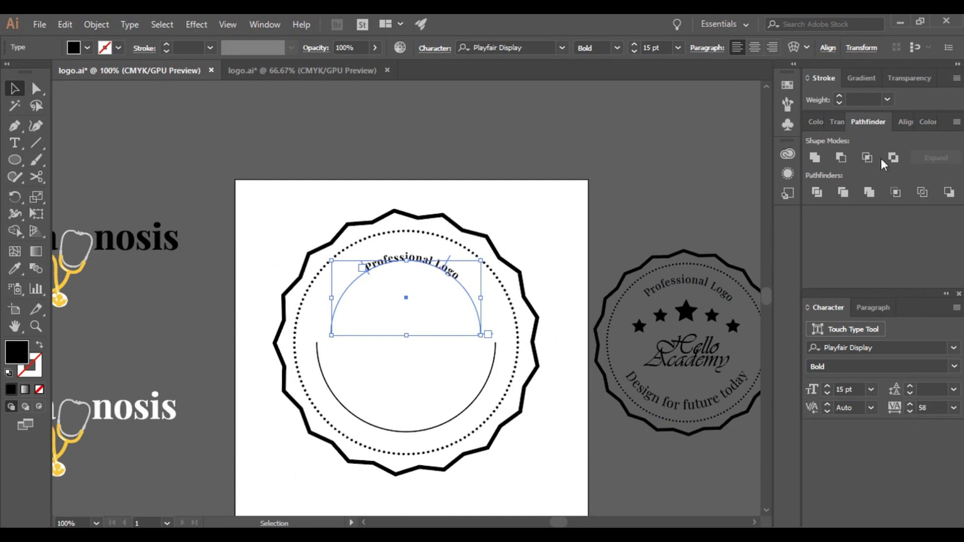
Centre-align 'Professional Logo' and slide it so it sits balanced over the top arc.
left_click(755, 48)
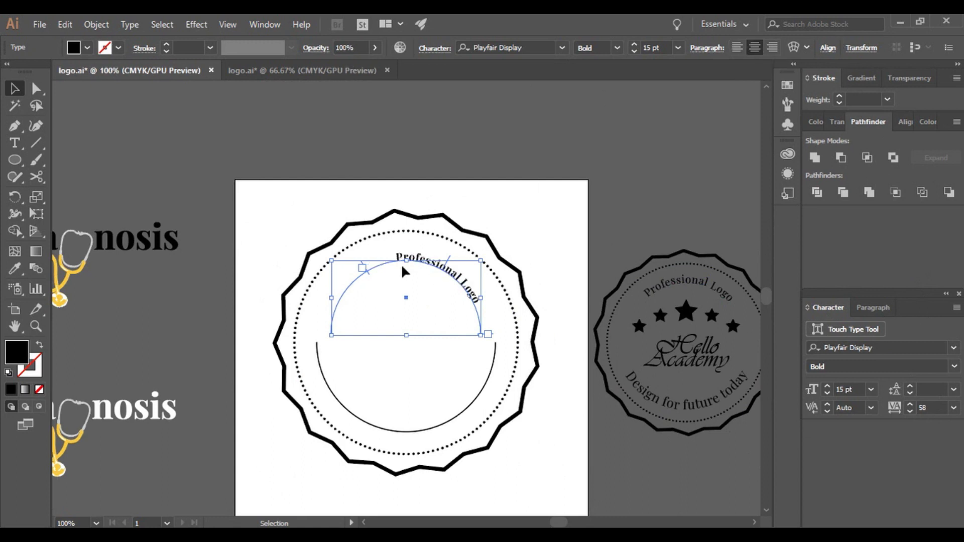
left_click_drag(366, 272, 336, 321)
left_click_drag(334, 322, 334, 322)
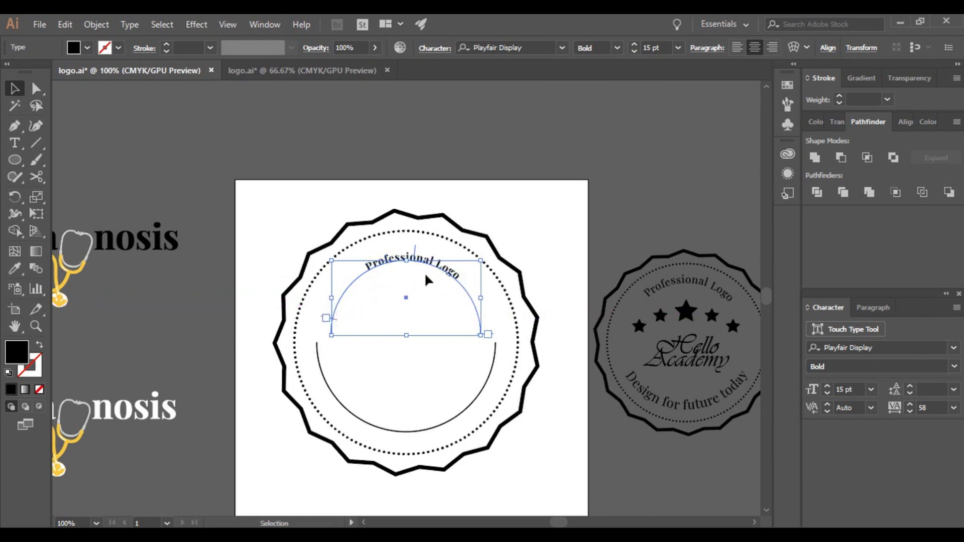
left_click(547, 204)
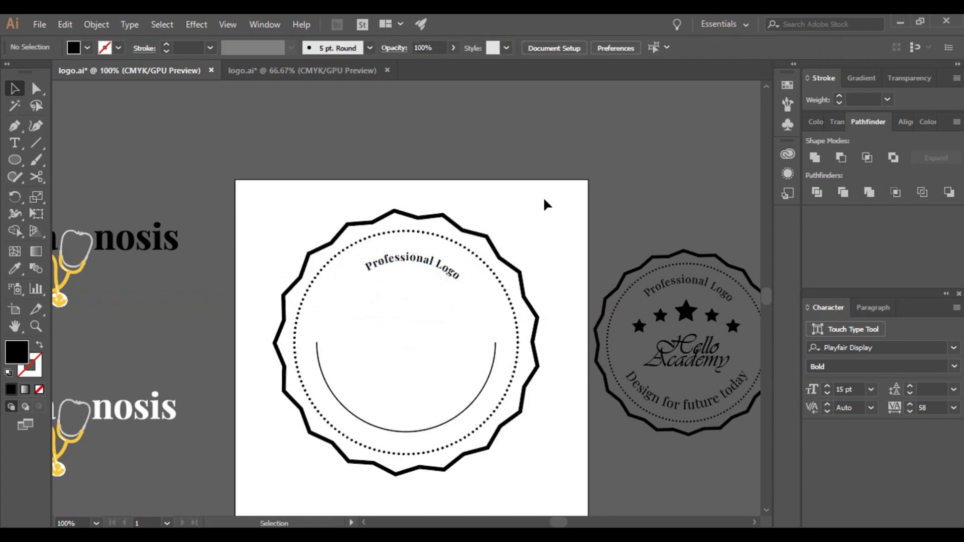
Set the 'Professional Logo' text to 16 pt.
left_click(408, 264)
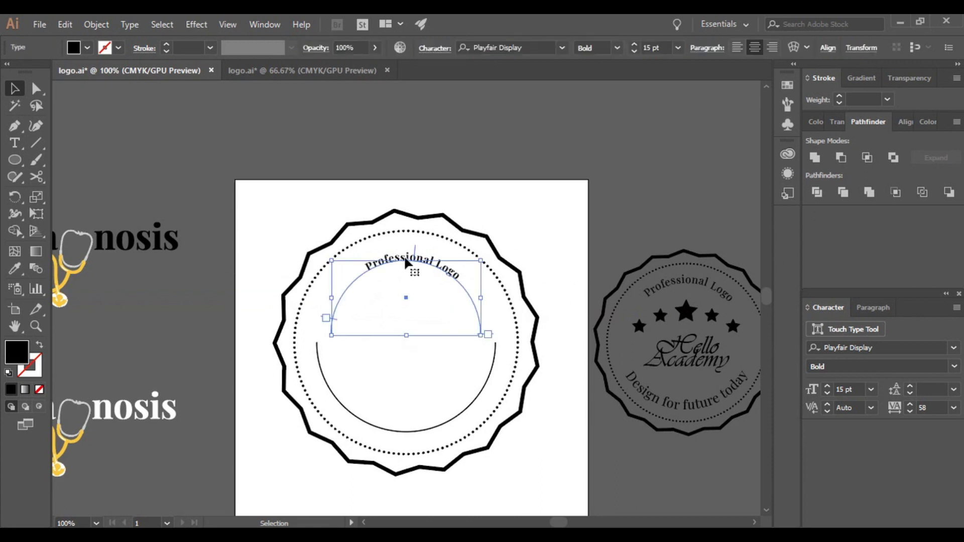
left_click(634, 45)
left_click(635, 44)
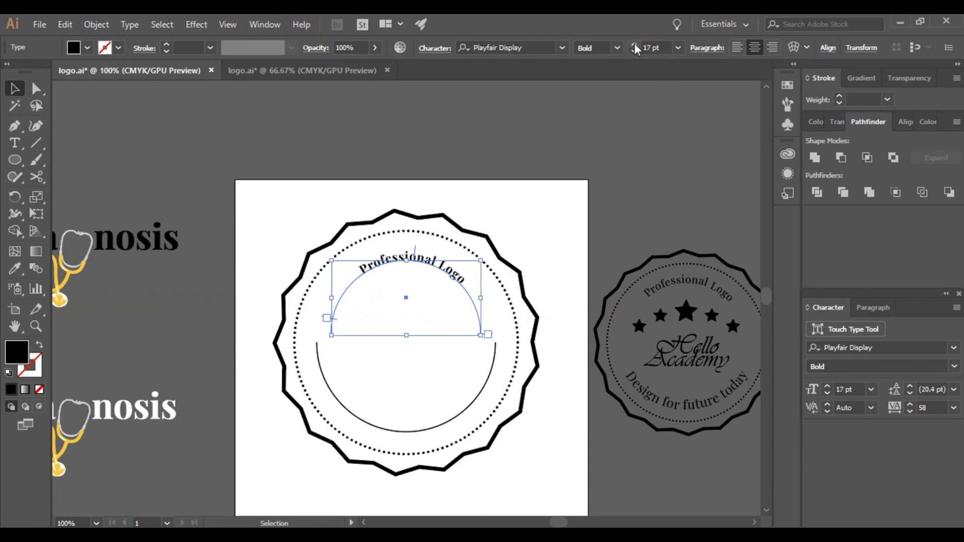
left_click(634, 52)
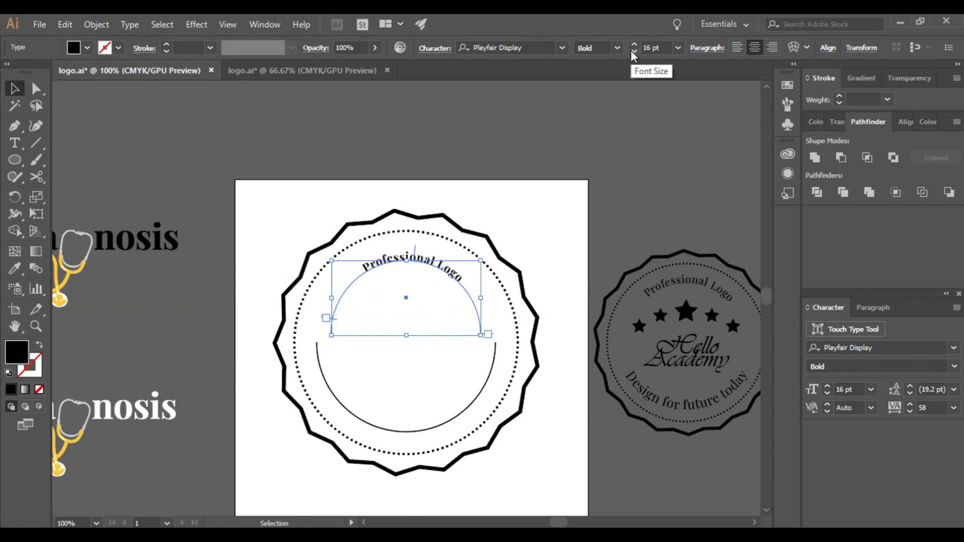
Zoom in and nudge 'Professional Logo' slightly along the top arc.
key("a")
key("ctrl+equal")
key("ctrl+equal")
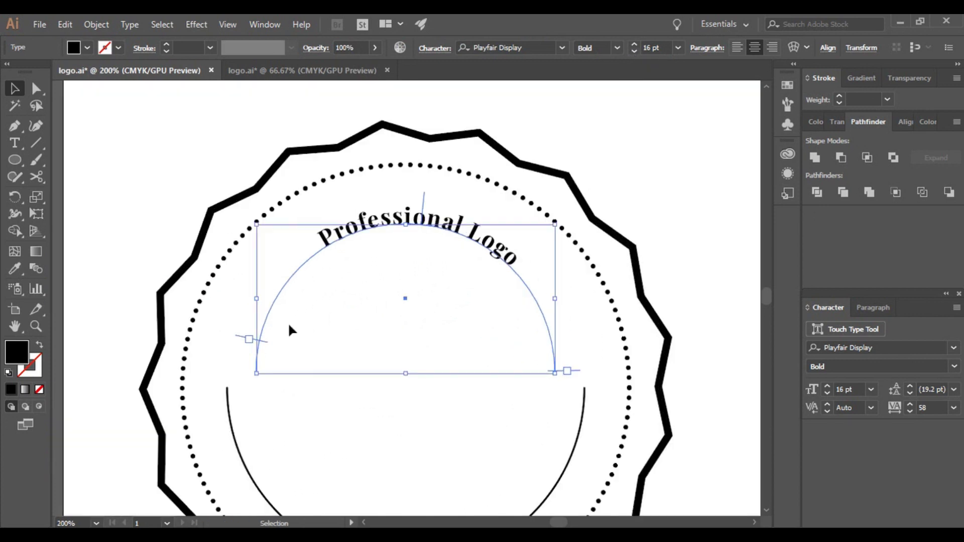
key("t")
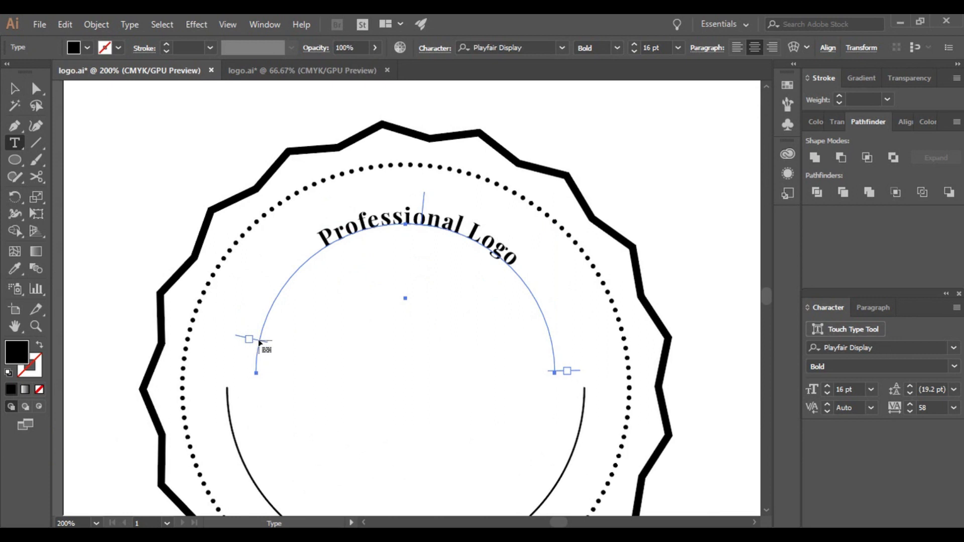
key("ctrl")
left_click_drag(263, 346, 263, 350)
scroll(748, 257, "down", 3)
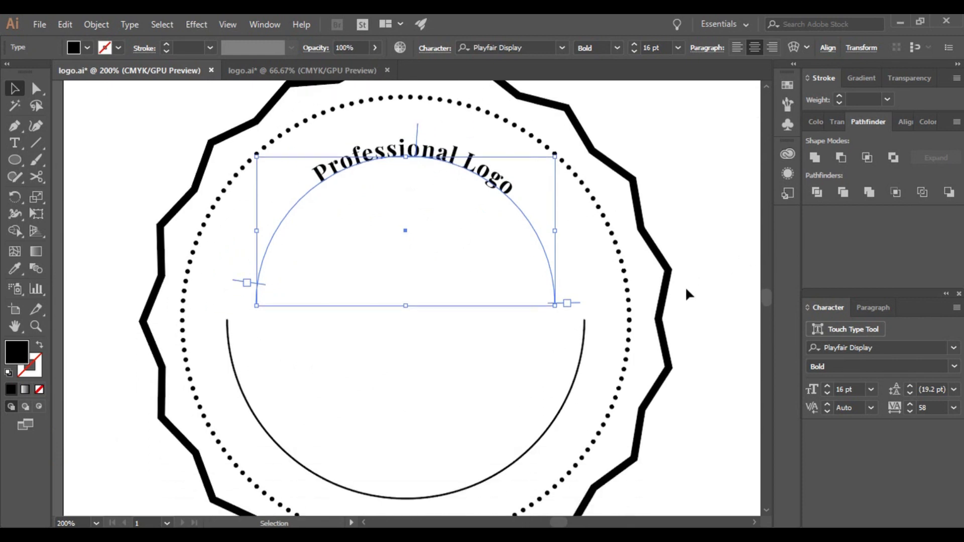
left_click(713, 229)
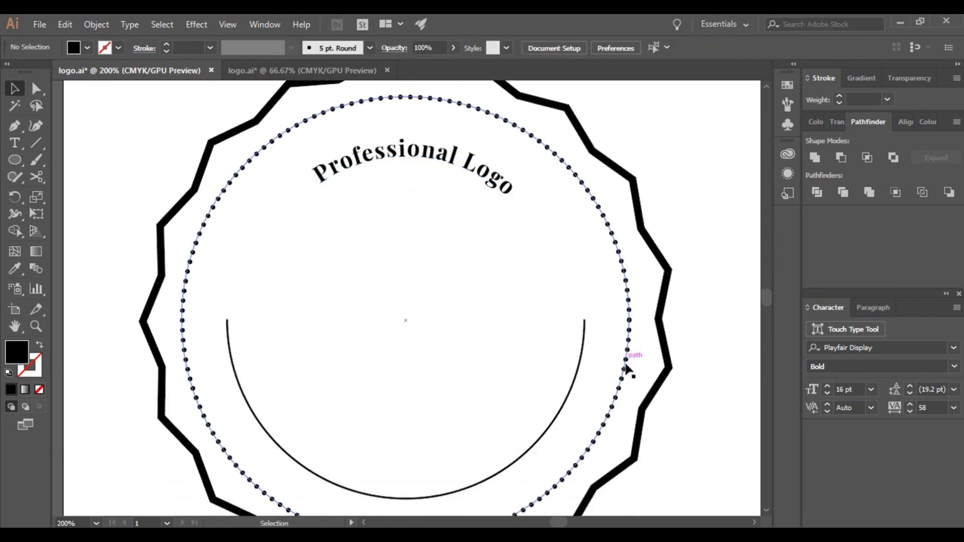
Start type on the lower arc and slide the path text along the curve.
left_click(556, 418)
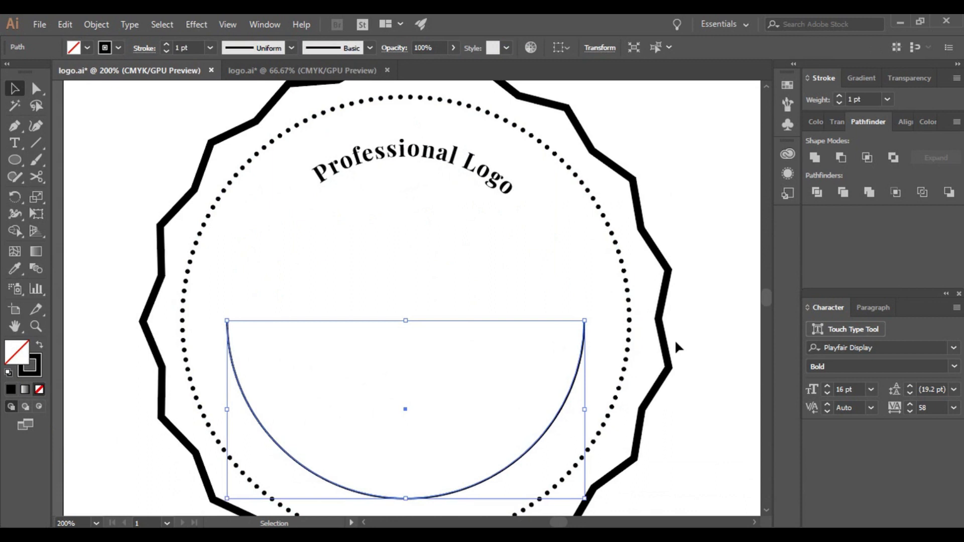
scroll(675, 344, "down", 4)
key("ctrl+minus")
key("ctrl+minus")
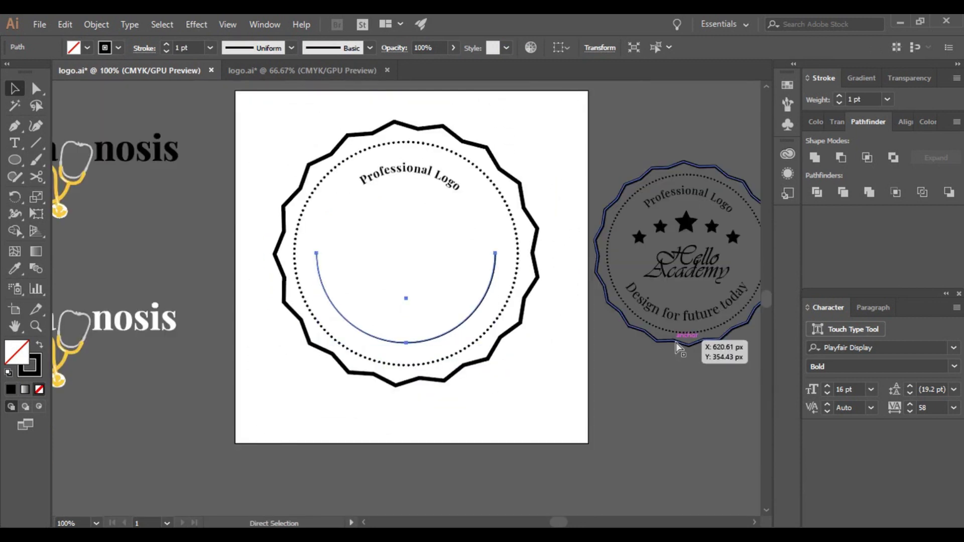
key("ctrl+plus")
key("ctrl+plus")
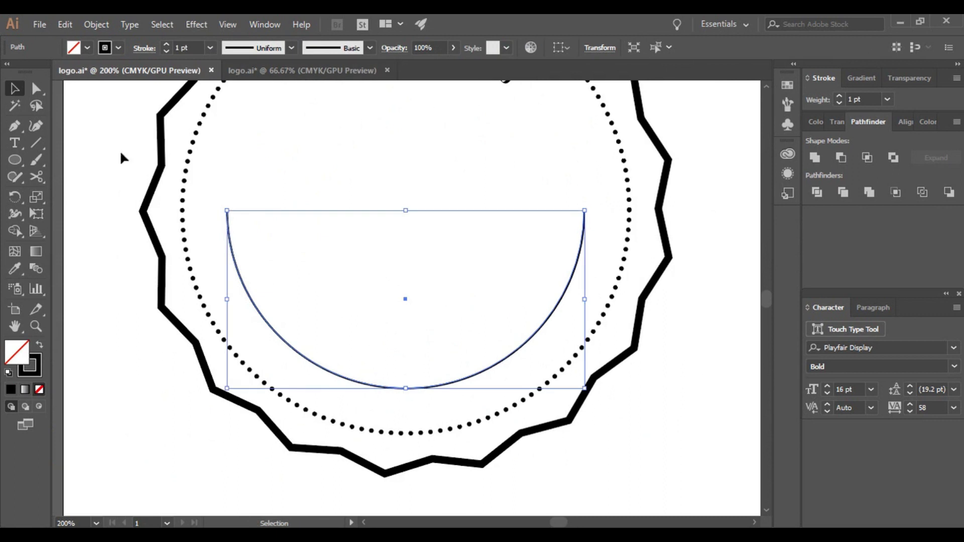
left_click(16, 144)
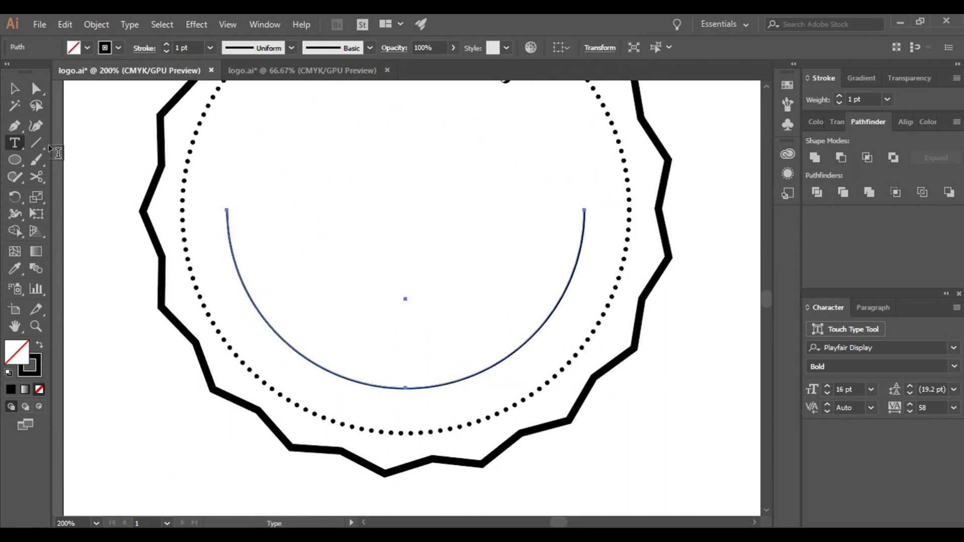
left_click(232, 244)
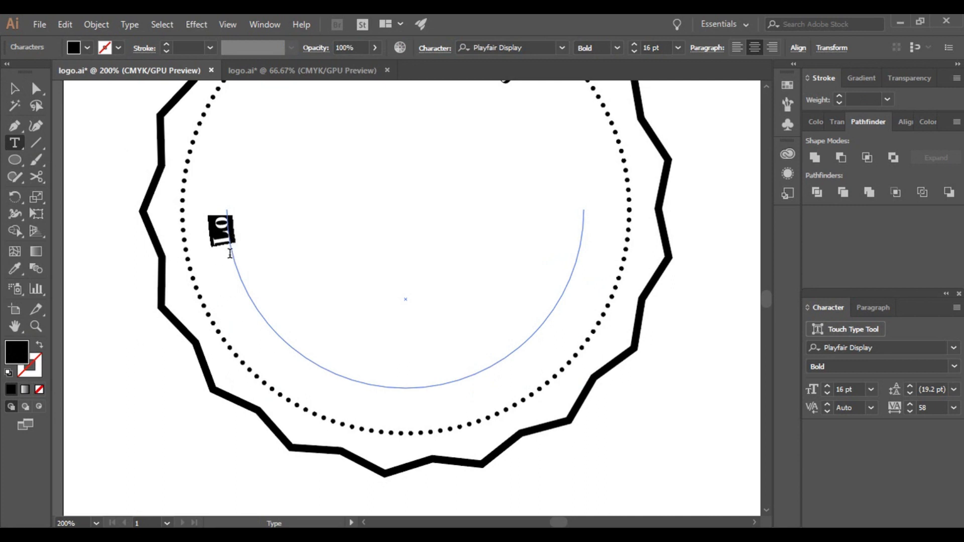
type("re")
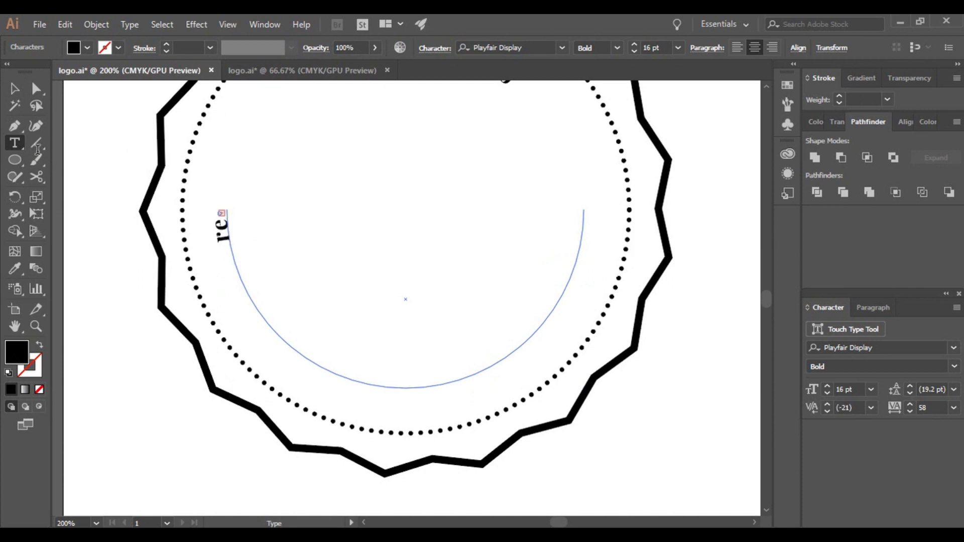
left_click(14, 88)
left_click_drag(224, 251, 510, 402)
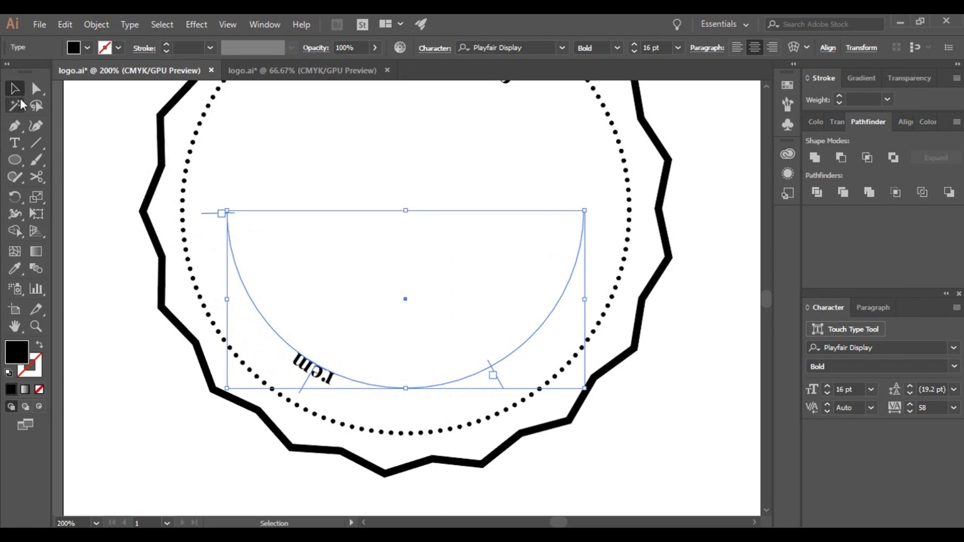
Replace the placeholder letters on the lower arc with 'Design For Future Today'.
left_click(9, 144)
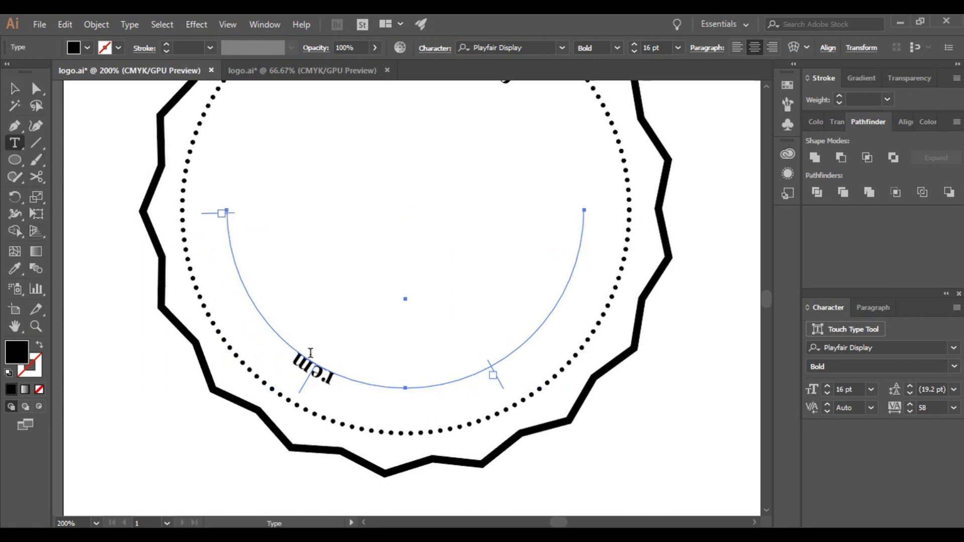
left_click(339, 379)
type("higftv")
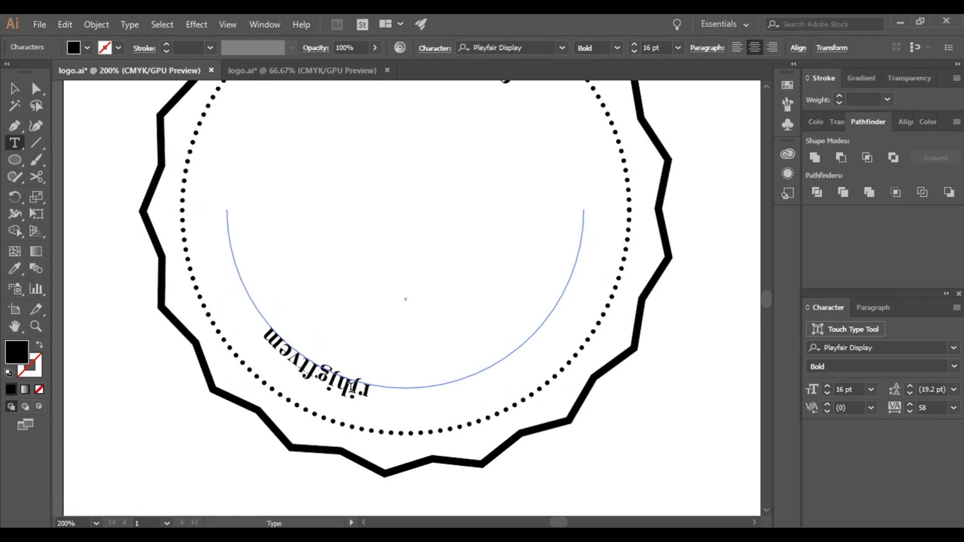
key("BackSpace")
key("BackSpace")
key("BackSpace")
key("BackSpace")
key("BackSpace")
key("BackSpace")
key("BackSpace")
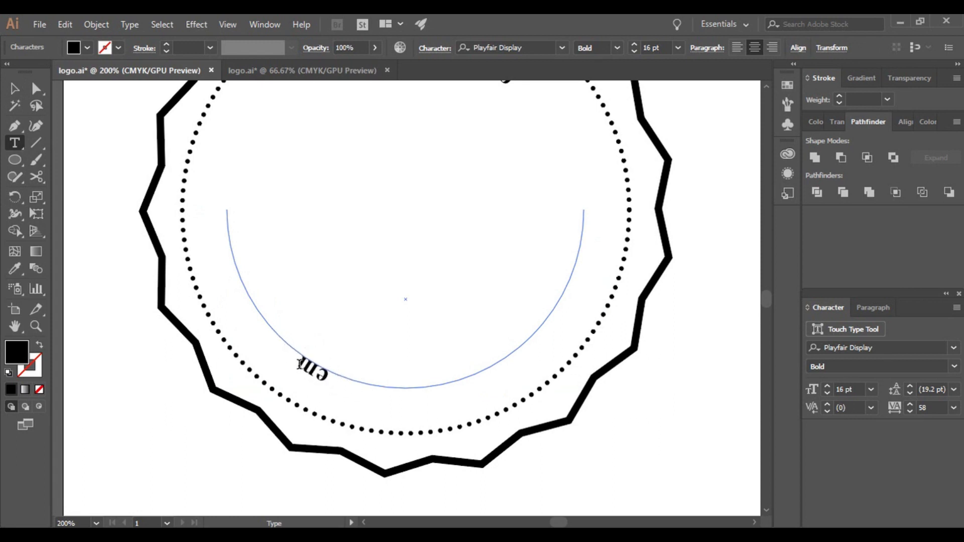
key("BackSpace")
key("BackSpace")
type("Des")
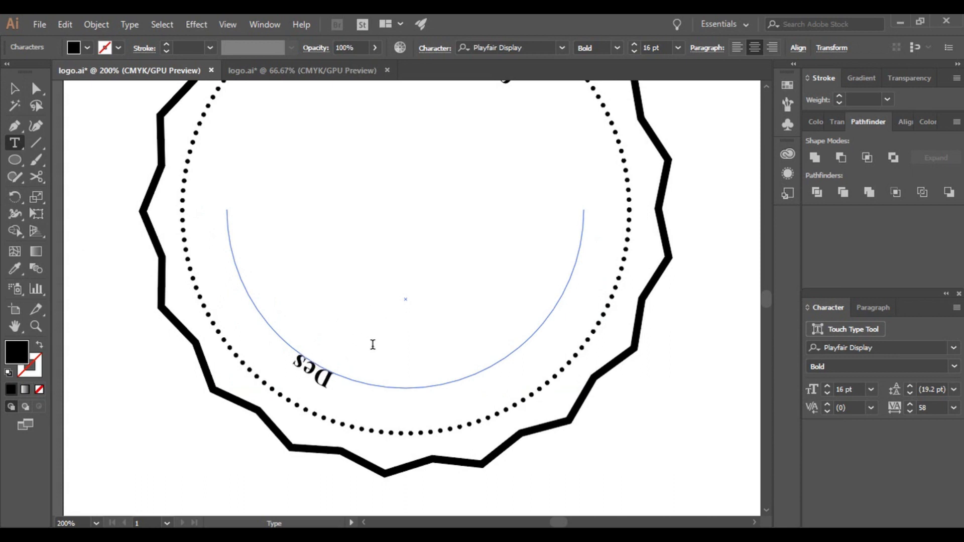
type("i")
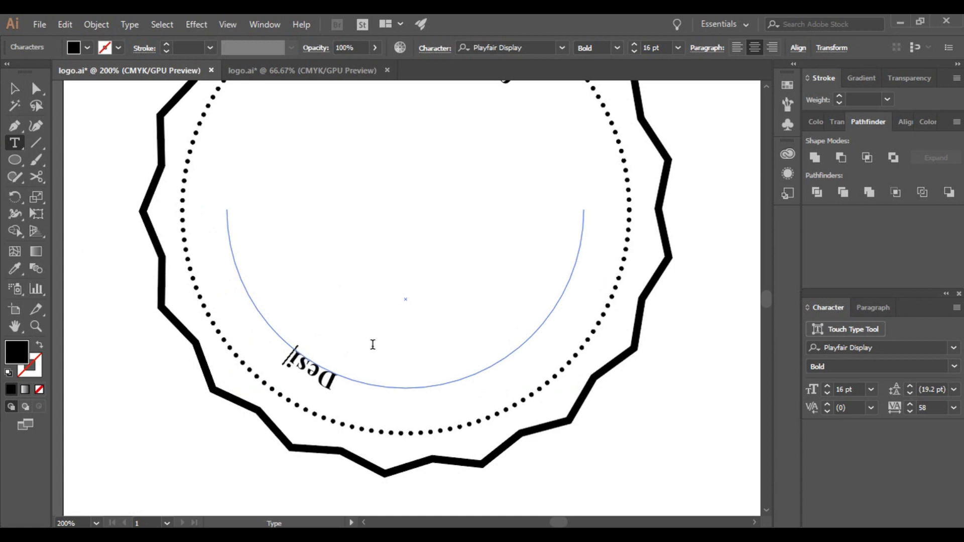
type("gn")
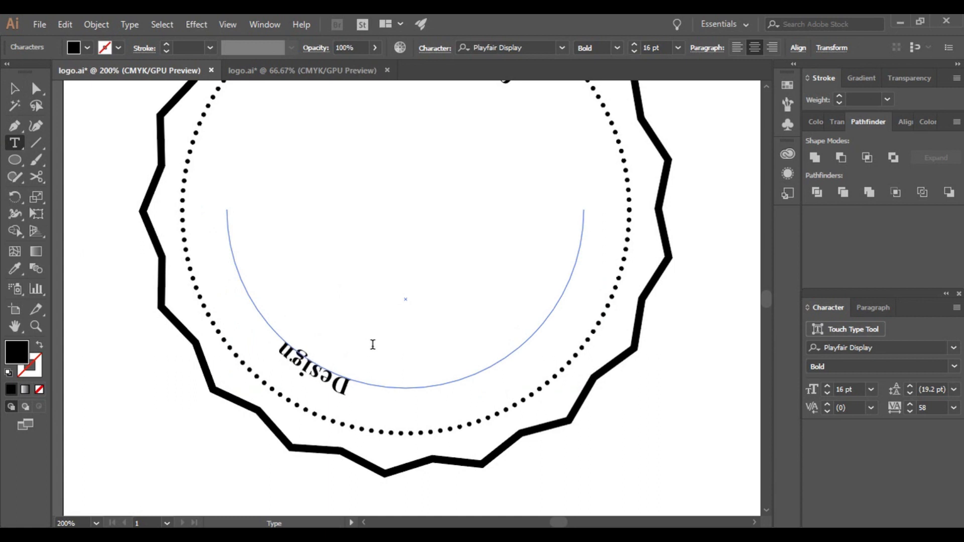
type(" F")
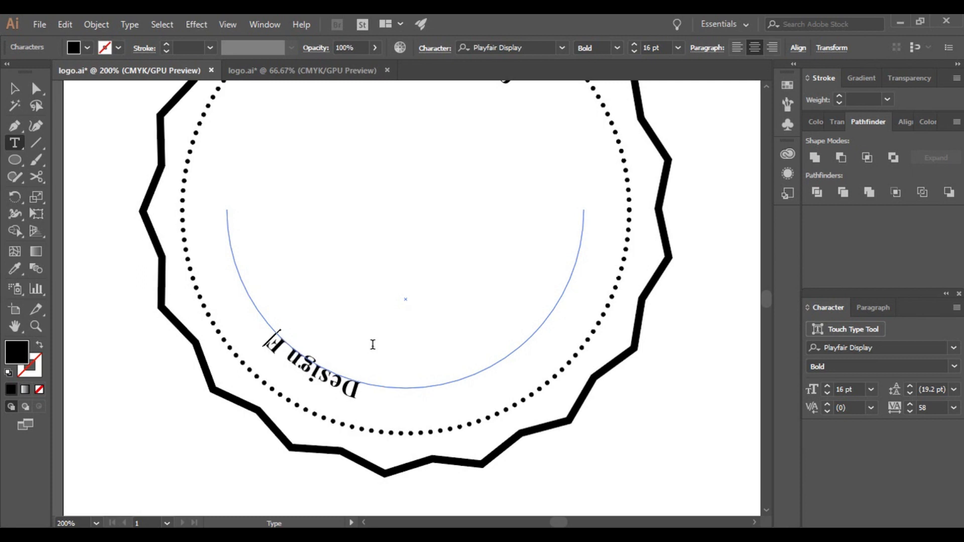
type("or F")
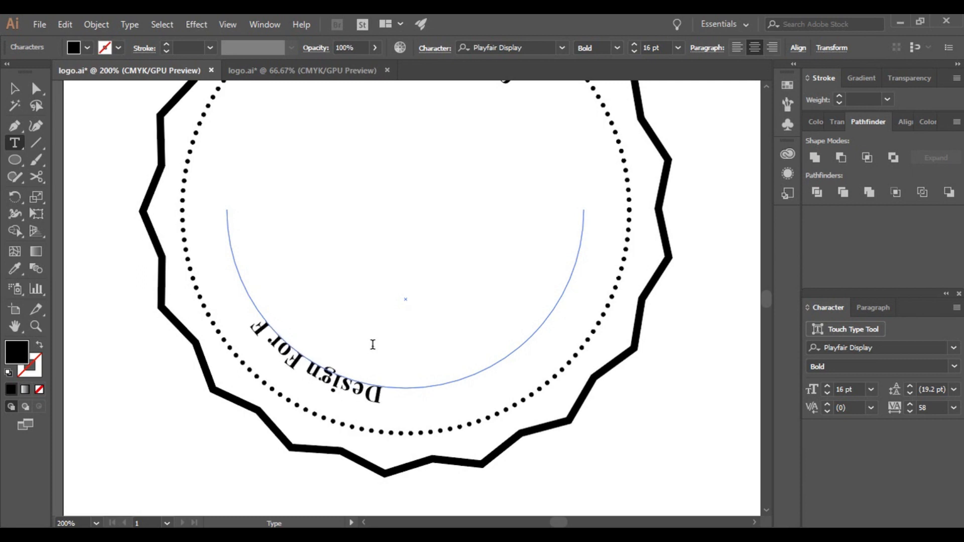
type("uture Toda")
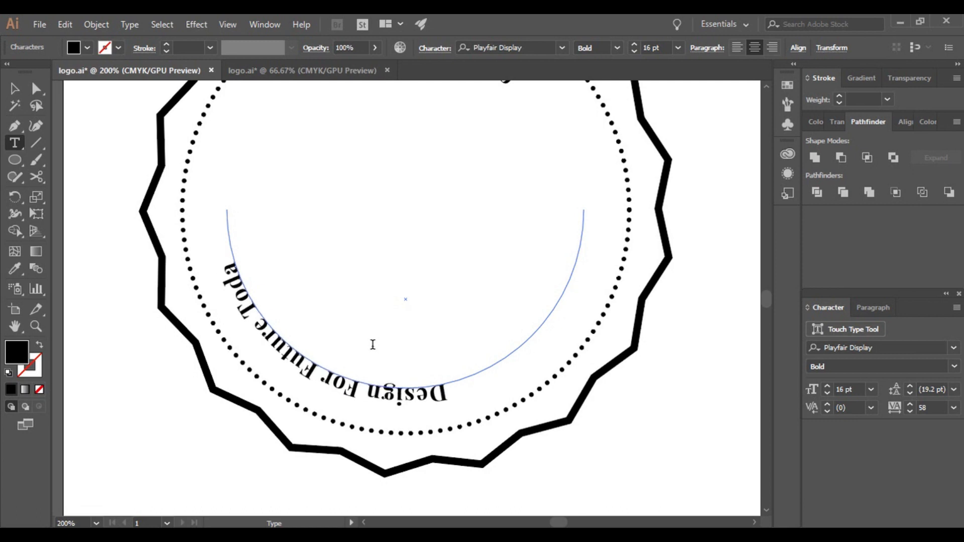
type("y")
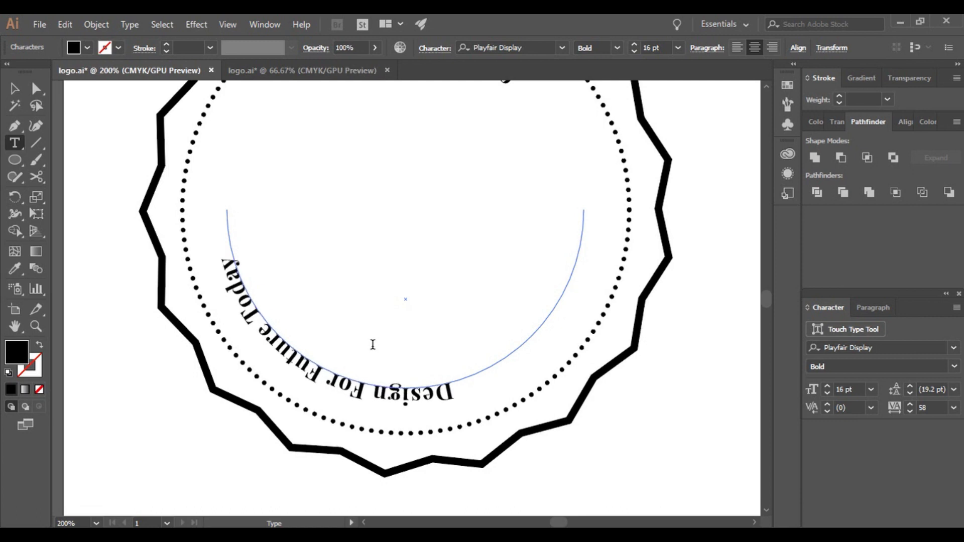
Flip 'Design For Future Today' upright inside the lower arc and centre it at the bottom.
left_click(14, 89)
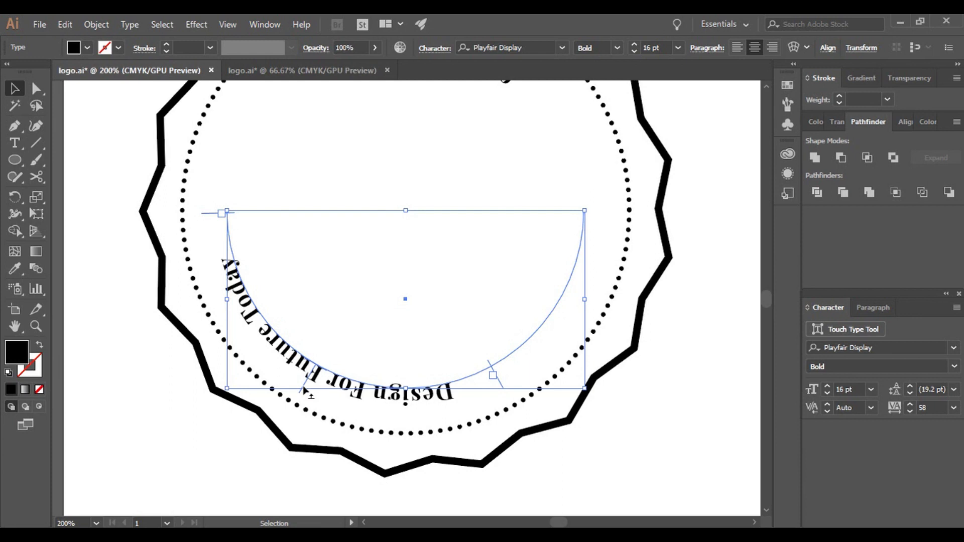
left_click_drag(305, 391, 411, 334)
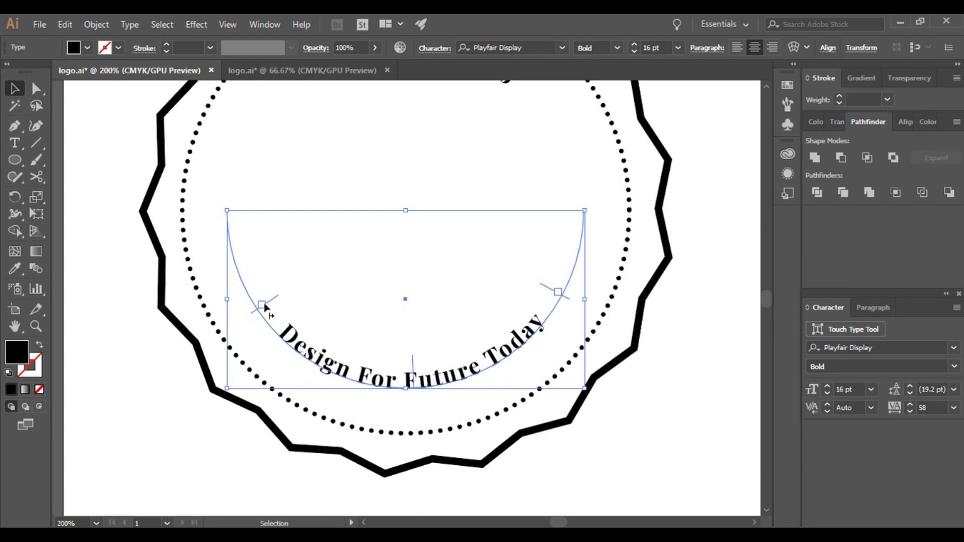
left_click_drag(263, 308, 260, 286)
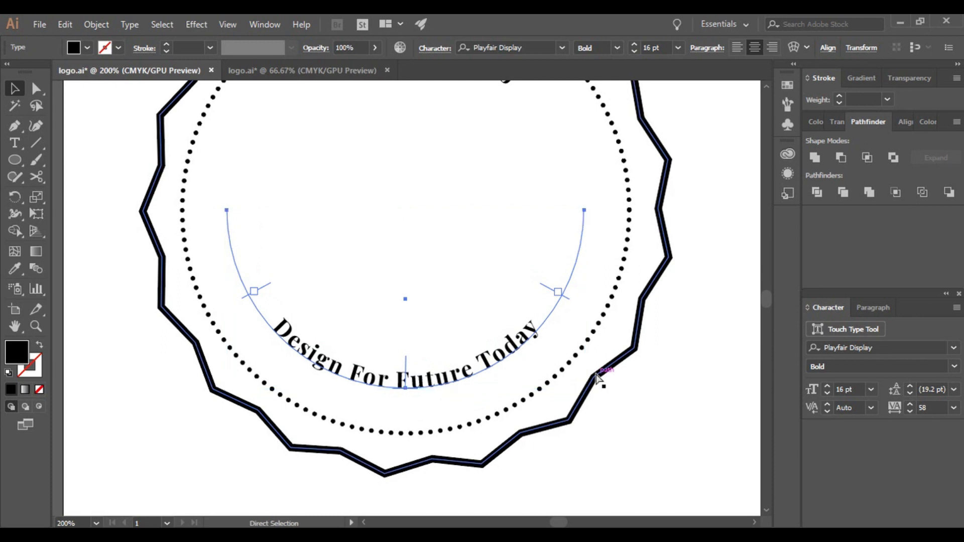
key("ctrl+1")
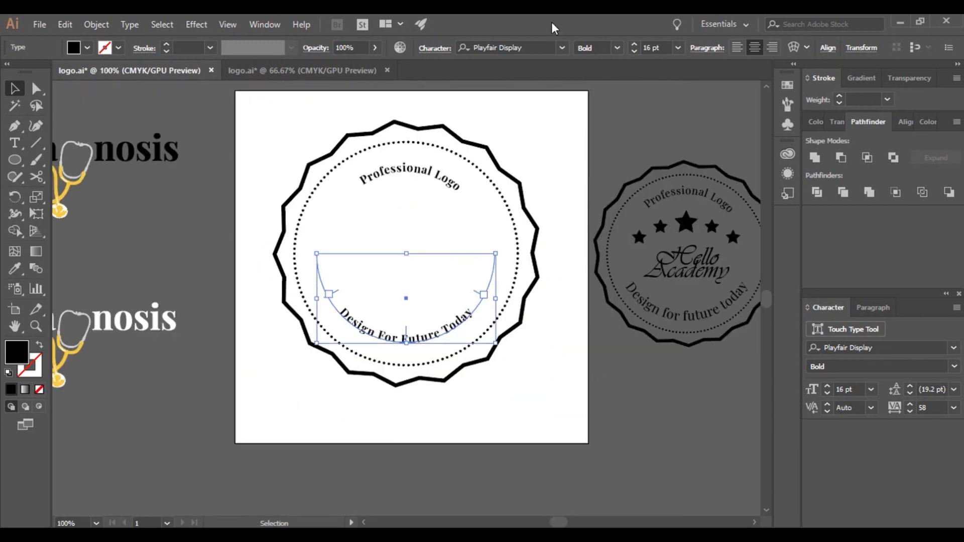
Set 'Design For Future Today' to 19 pt and extend its end bracket along the arc.
left_click(636, 44)
left_click(636, 44)
left_click(636, 44)
left_click(636, 45)
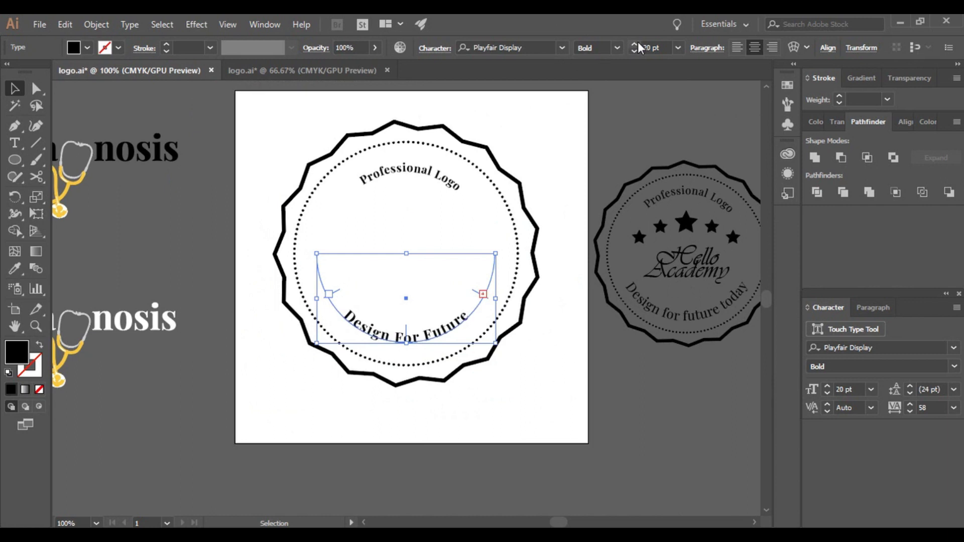
left_click(631, 52)
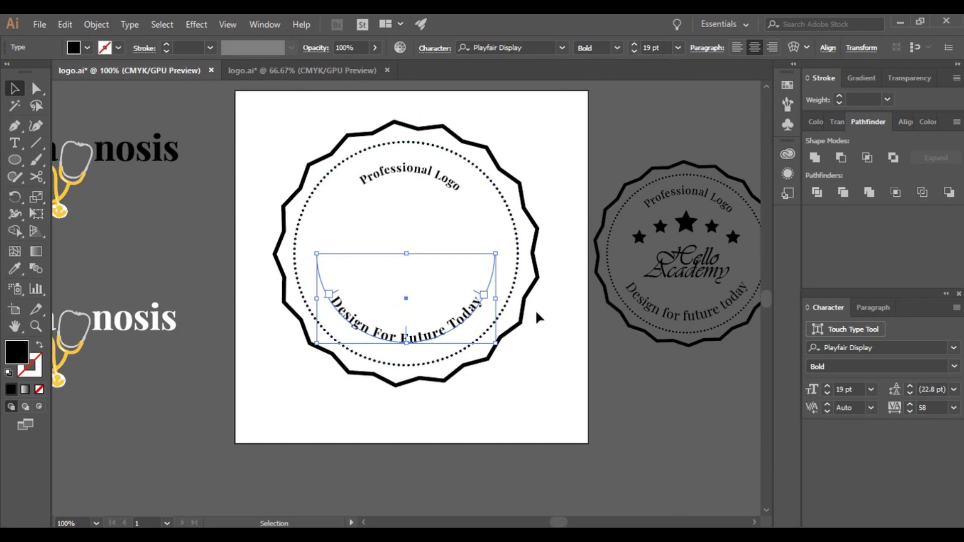
left_click(541, 324)
left_click(475, 320)
left_click_drag(477, 297, 481, 290)
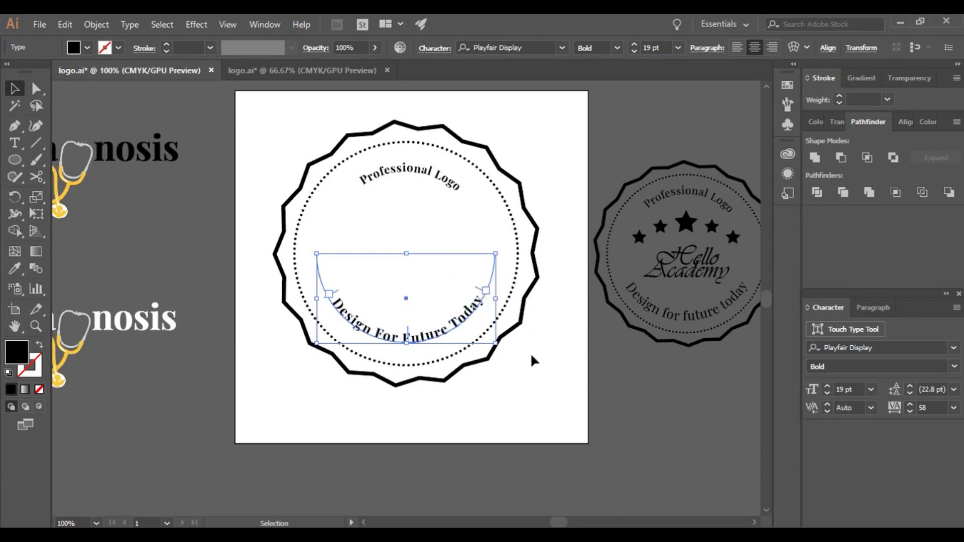
left_click(562, 337)
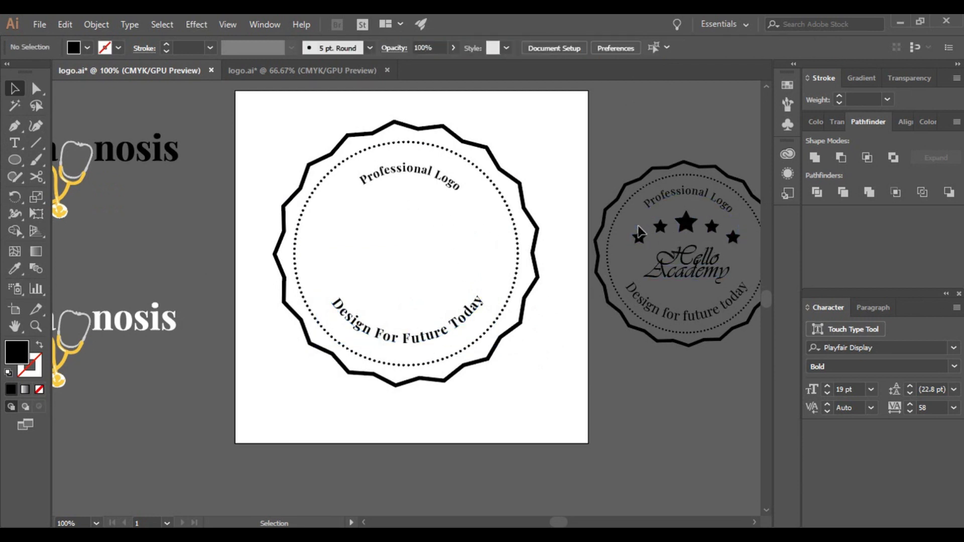
Draw a five-pointed star with the Star tool, deleting the misdrawn shapes.
left_click(14, 160)
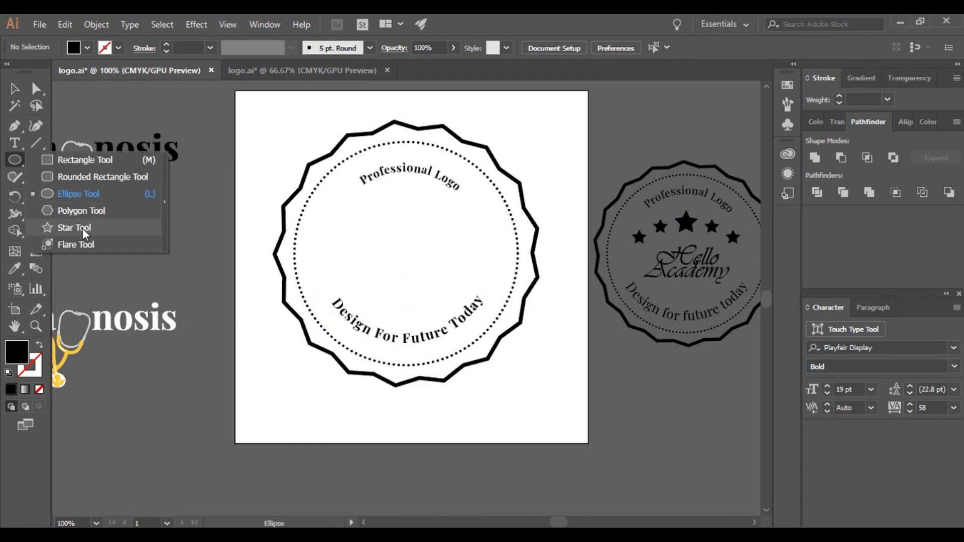
left_click(65, 229)
left_click_drag(392, 202, 411, 216)
key("Down")
key("Down")
key("Down")
key("Down")
key("Down")
key("Down")
key("Up")
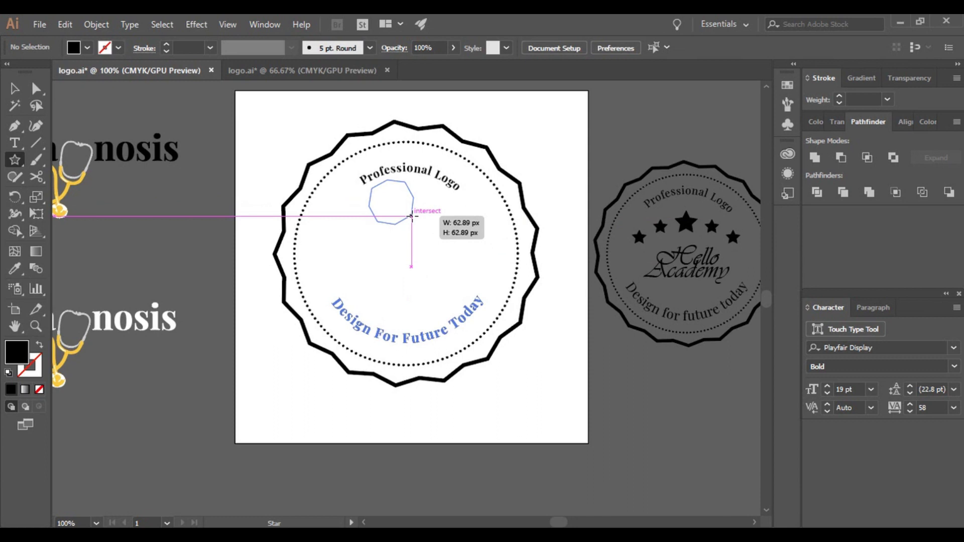
key("Down")
key("Down")
mouse_move(411, 216)
left_mouse_down()
mouse_move(406, 207)
mouse_move(411, 217)
left_mouse_up()
key("Up")
key("Up")
key("Up")
key("Up")
key("Delete")
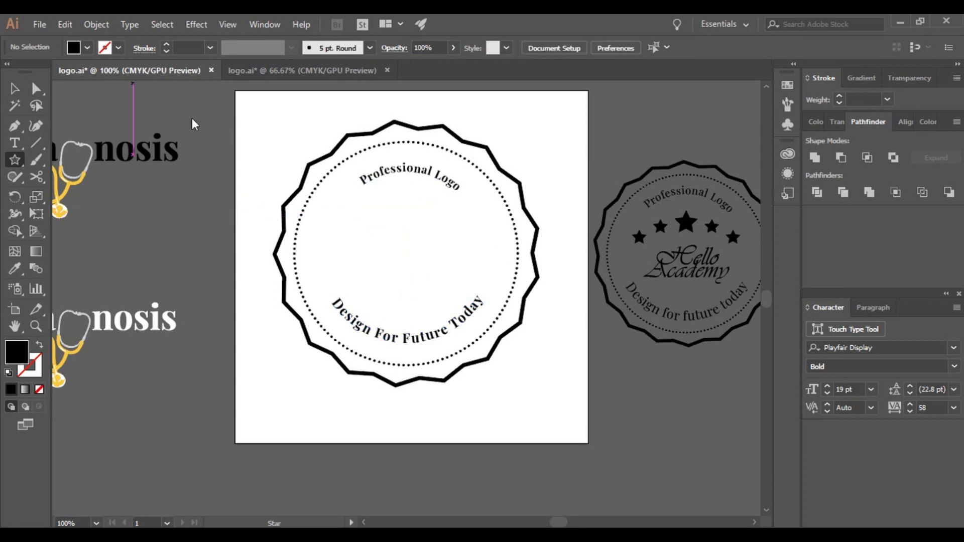
mouse_move(332, 244)
left_mouse_down()
mouse_move(412, 316)
mouse_move(433, 315)
mouse_move(418, 285)
left_mouse_up()
key("Delete")
mouse_move(269, 140)
left_mouse_down()
mouse_move(394, 258)
mouse_move(323, 200)
mouse_move(418, 297)
mouse_move(394, 251)
mouse_move(369, 254)
left_mouse_up()
key("Down")
key("Down")
key("Down")
key("Up")
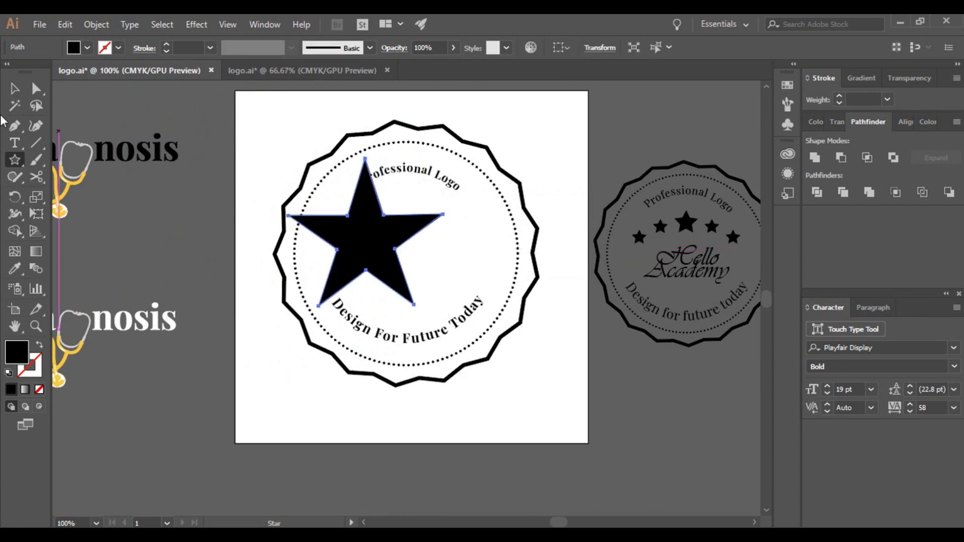
Shrink the star and place it centred just below 'Professional Logo'.
left_click(14, 88)
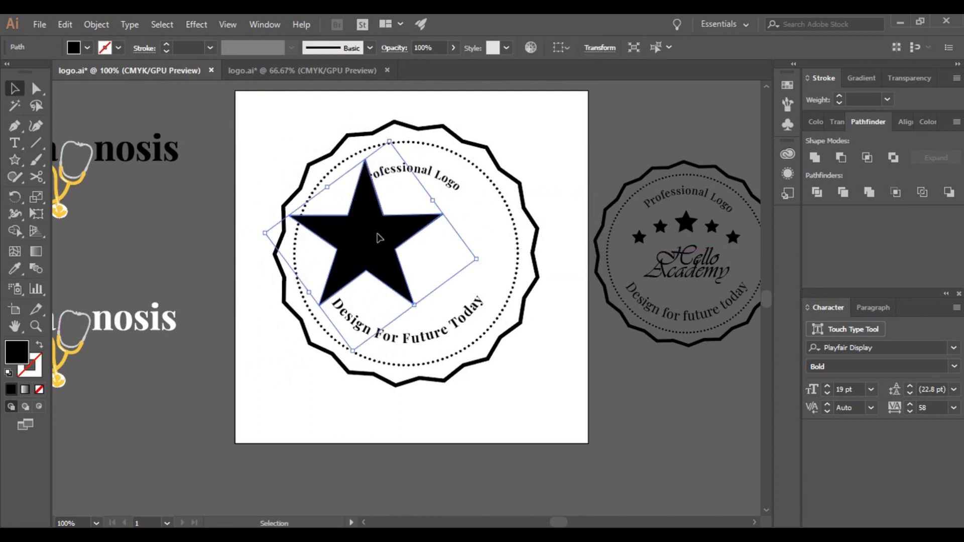
left_click_drag(379, 238, 439, 248)
left_click_drag(536, 272, 477, 263)
left_click_drag(407, 255, 377, 252)
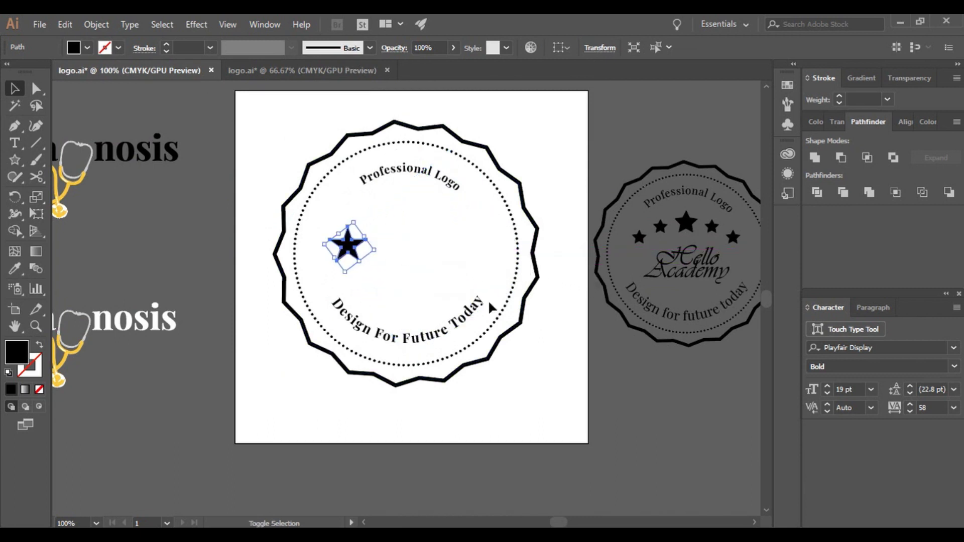
key("ctrl+=")
key("v")
left_click_drag(490, 307, 394, 314)
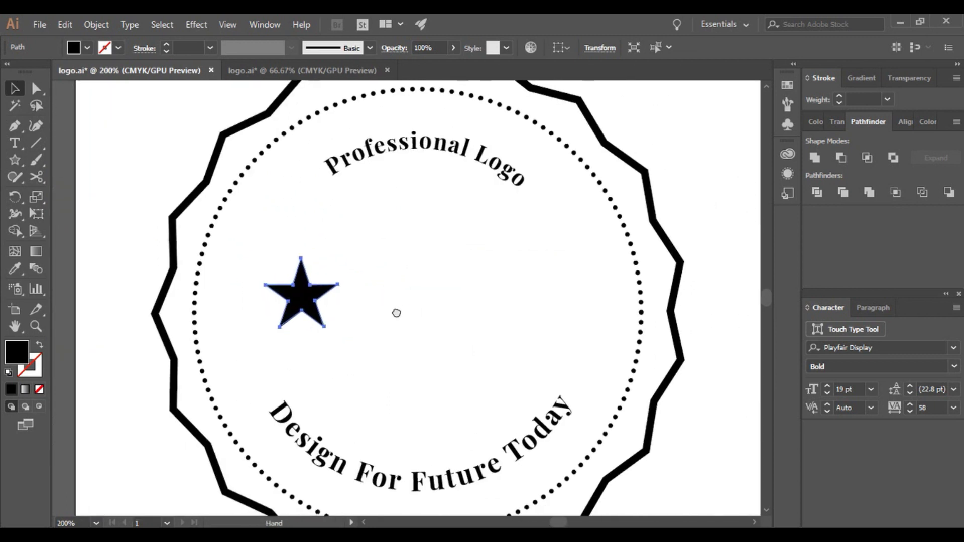
left_click_drag(295, 305, 459, 240)
left_click(498, 273)
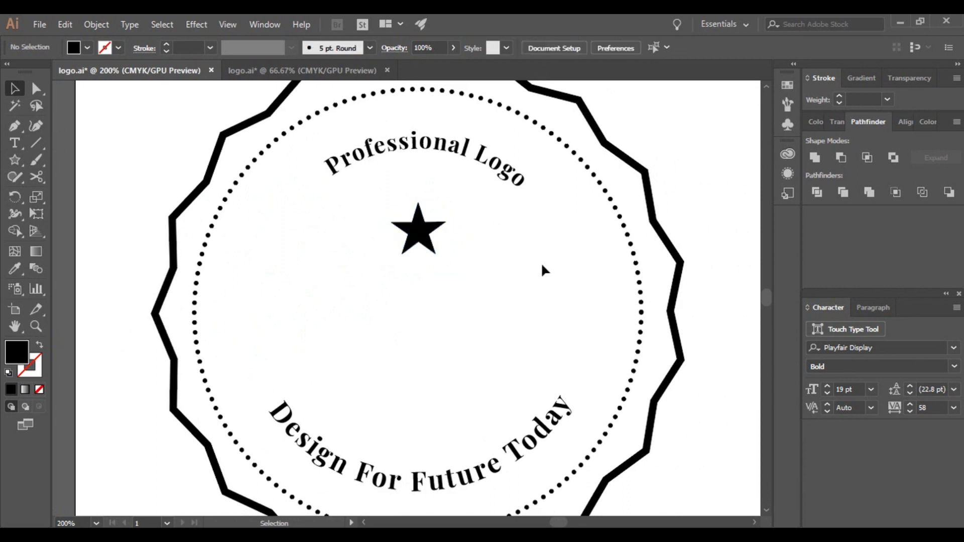
left_click(416, 240)
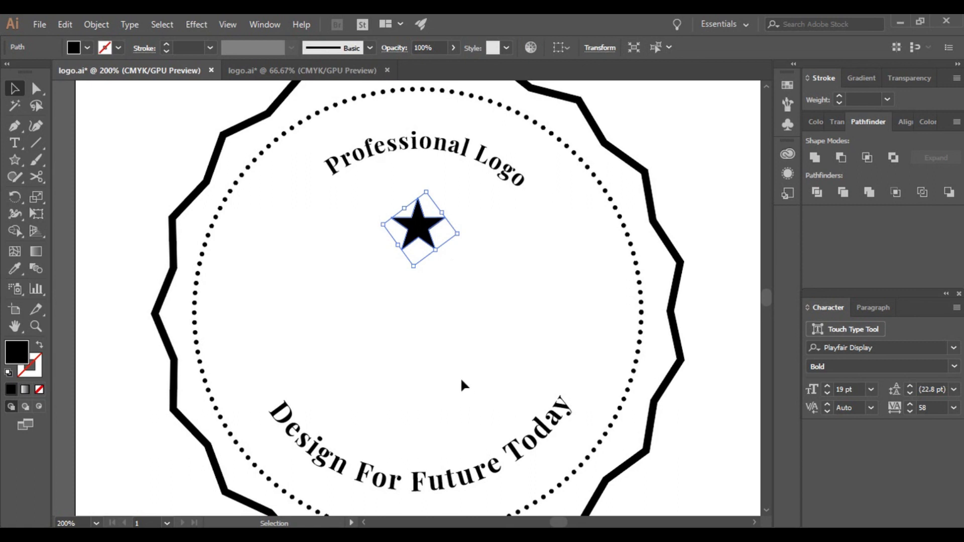
Alt-drag two smaller star copies out to the right of the centre star.
left_click(461, 384)
left_click(419, 225)
left_click_drag(421, 230, 475, 246)
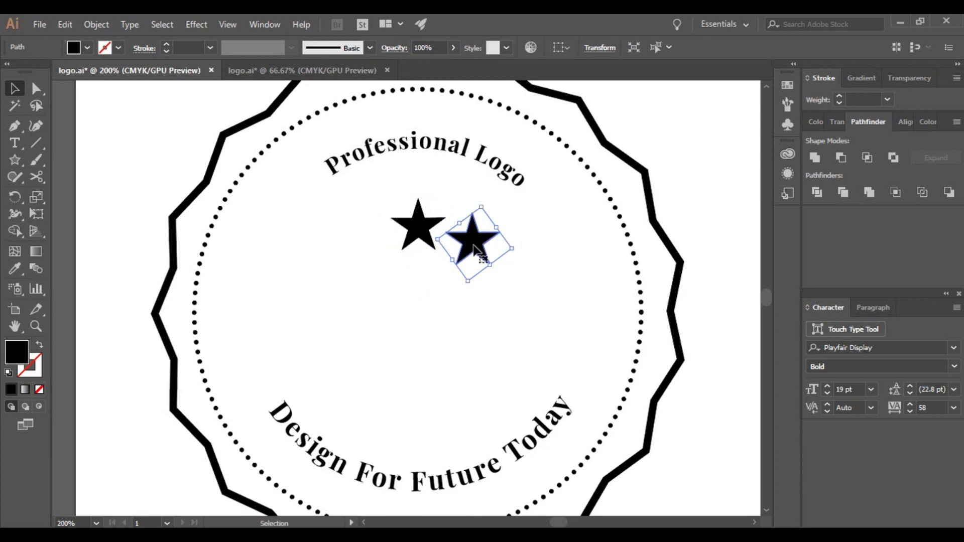
mouse_move(513, 250)
left_mouse_down()
mouse_move(487, 250)
mouse_move(497, 248)
left_mouse_up()
left_click(508, 305)
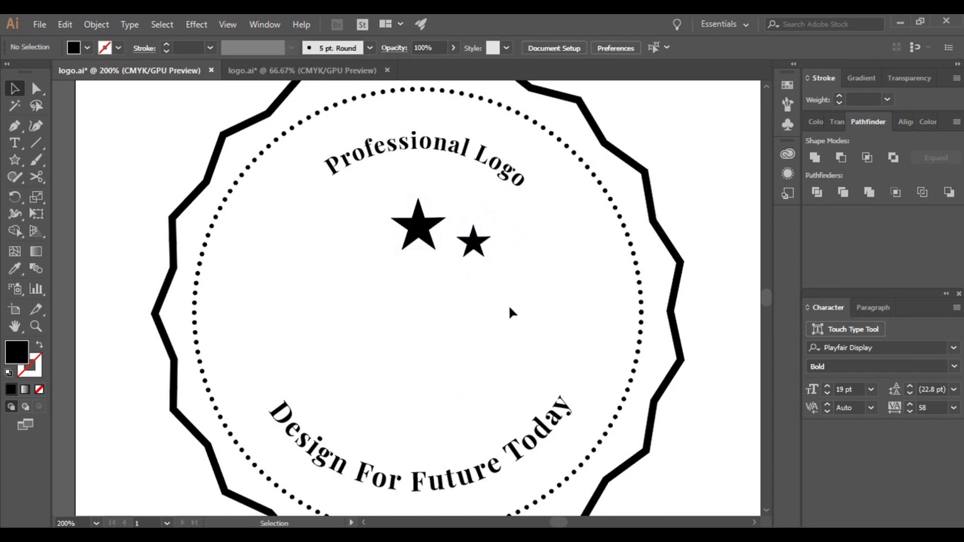
left_click(475, 248)
left_click_drag(487, 255, 517, 274)
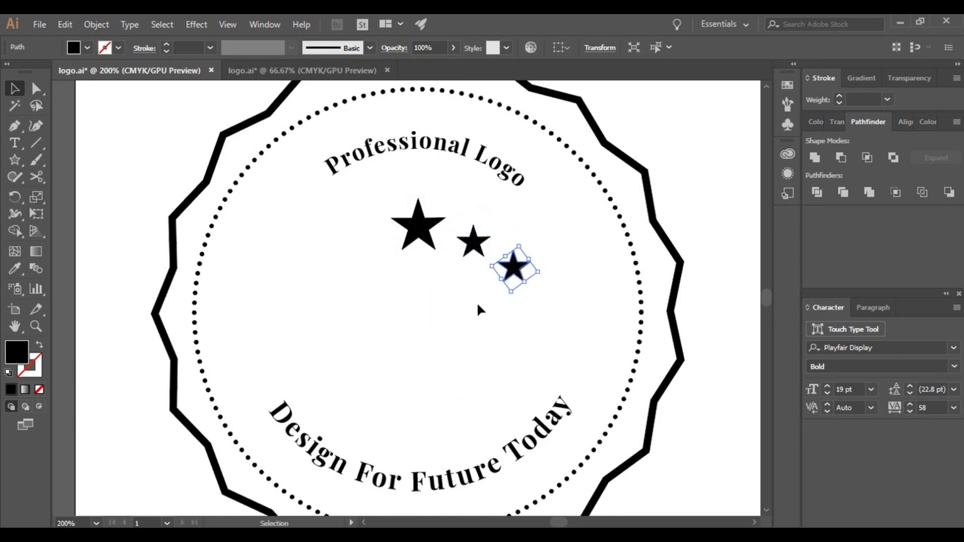
left_click(514, 318)
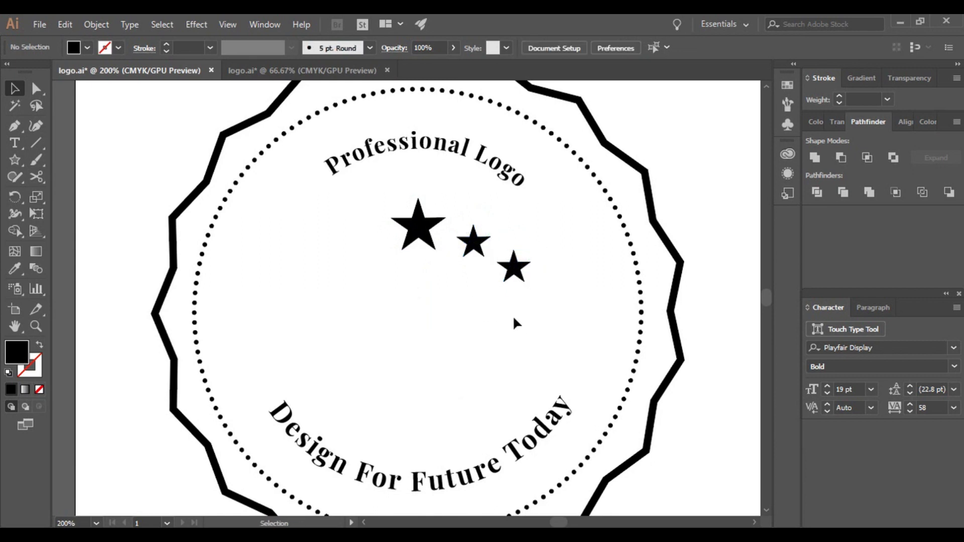
left_click(511, 264)
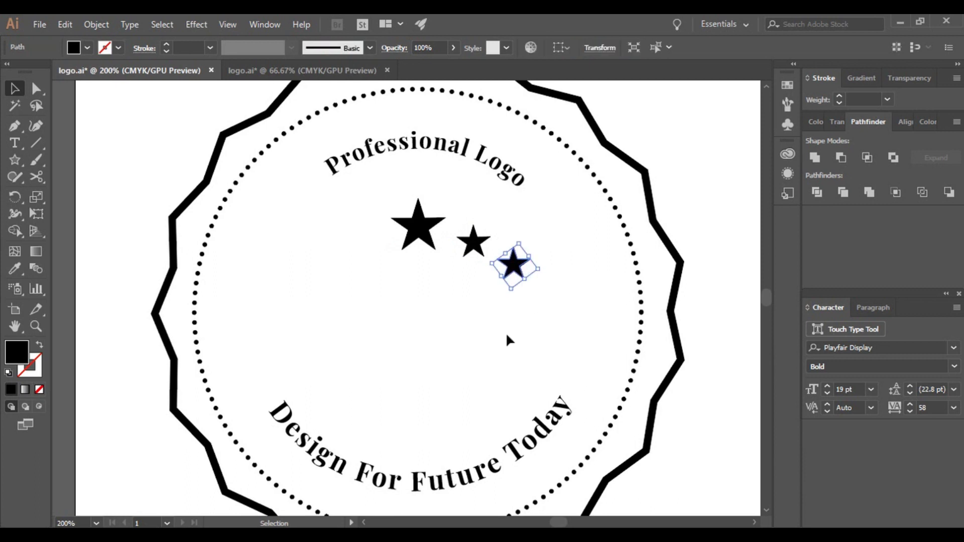
Copy both small stars across to the left side of the centre star.
left_click_drag(465, 303, 523, 212)
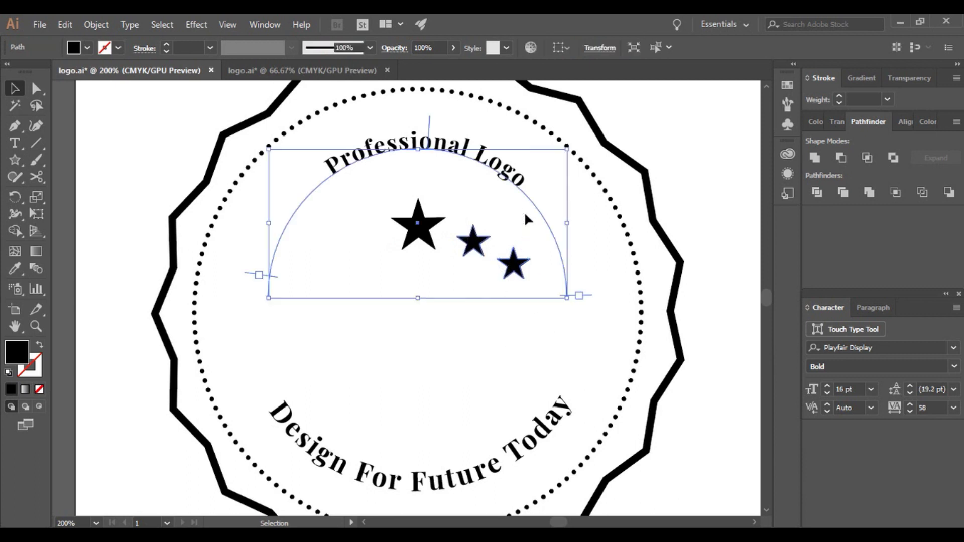
left_click(527, 297)
left_click(513, 264)
left_click(474, 244, "shift")
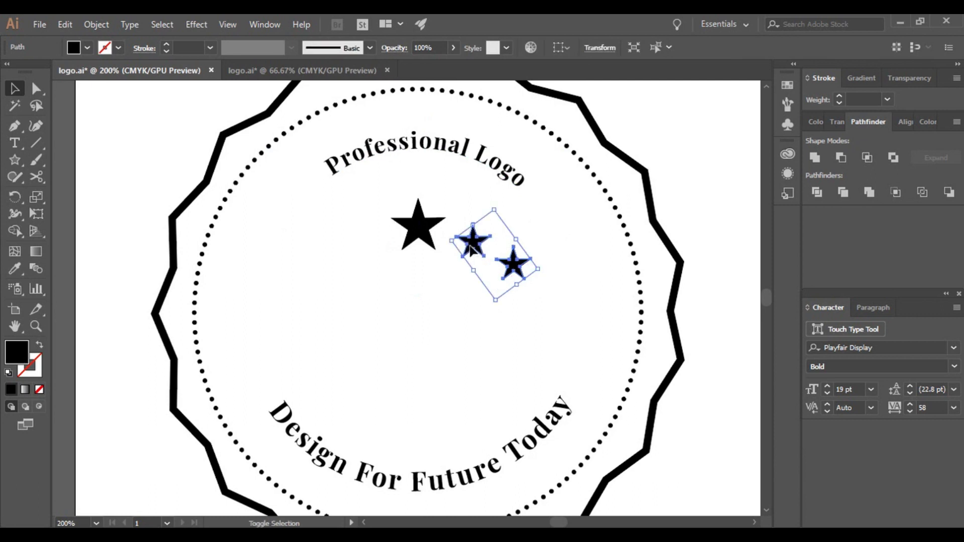
left_click_drag(476, 250, 326, 276)
left_click(415, 313)
Vertically centre-align the two outermost stars and nudge them up.
left_click(544, 359)
left_click(332, 275)
left_click(516, 269, "shift")
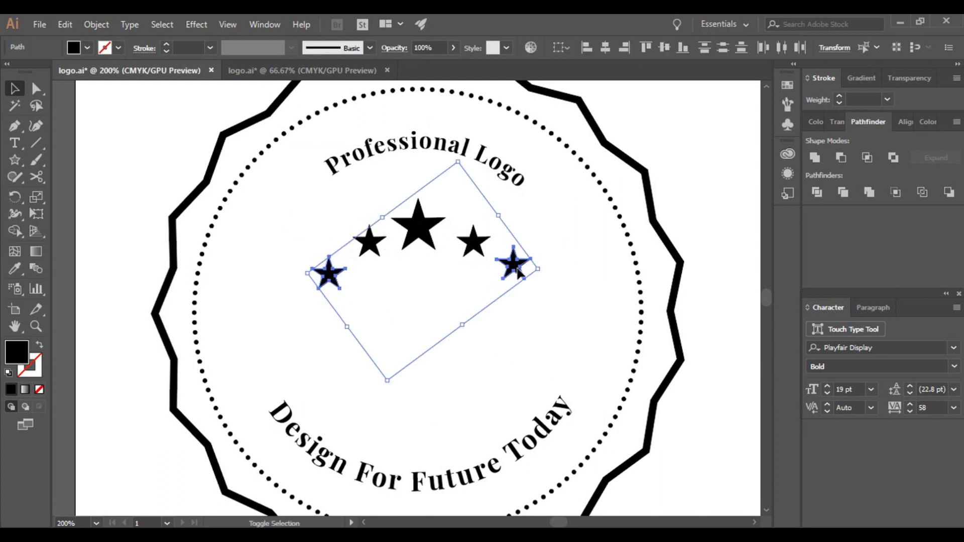
left_click(665, 47)
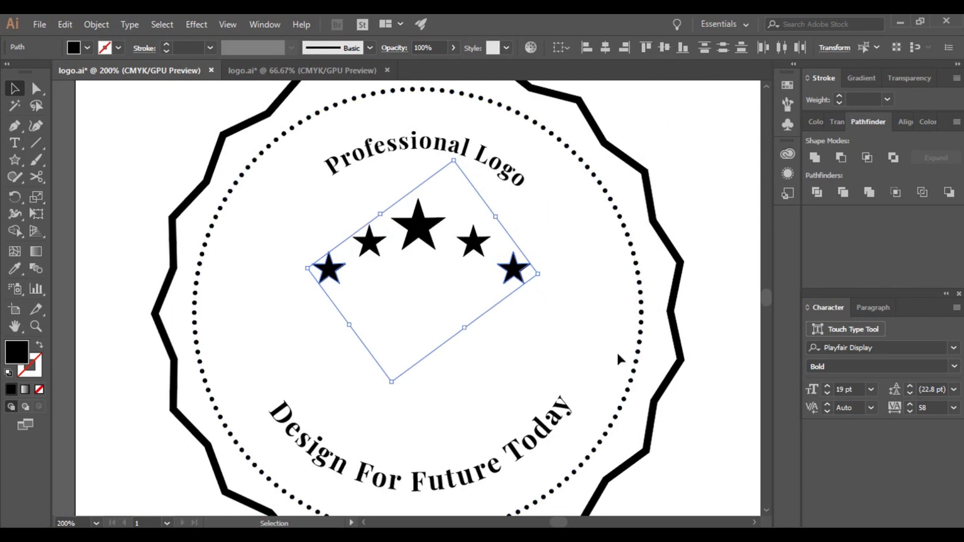
key("Up")
key("Up")
key("Up")
key("Up")
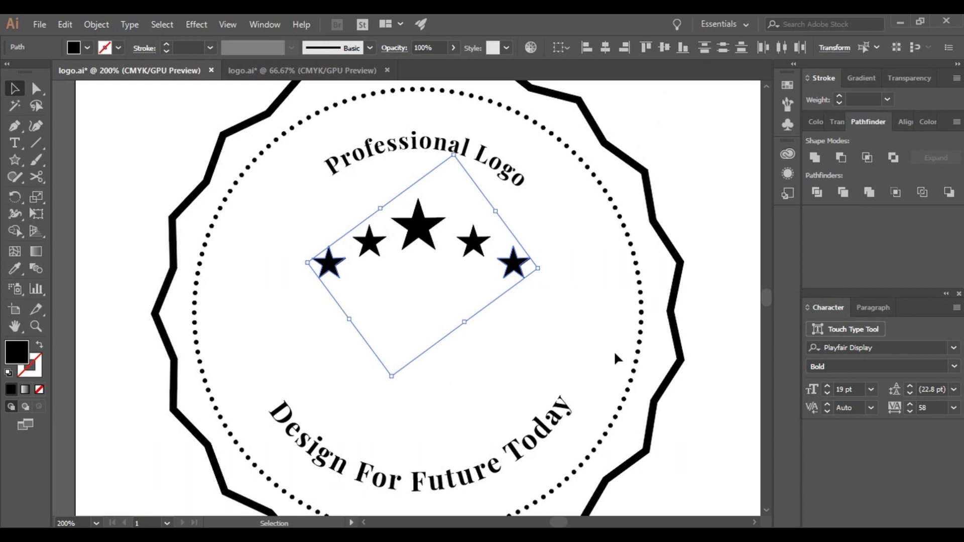
left_click(536, 336)
Nudge the leftmost star up and right, undoing an accidental move of the arc text.
left_click(326, 267)
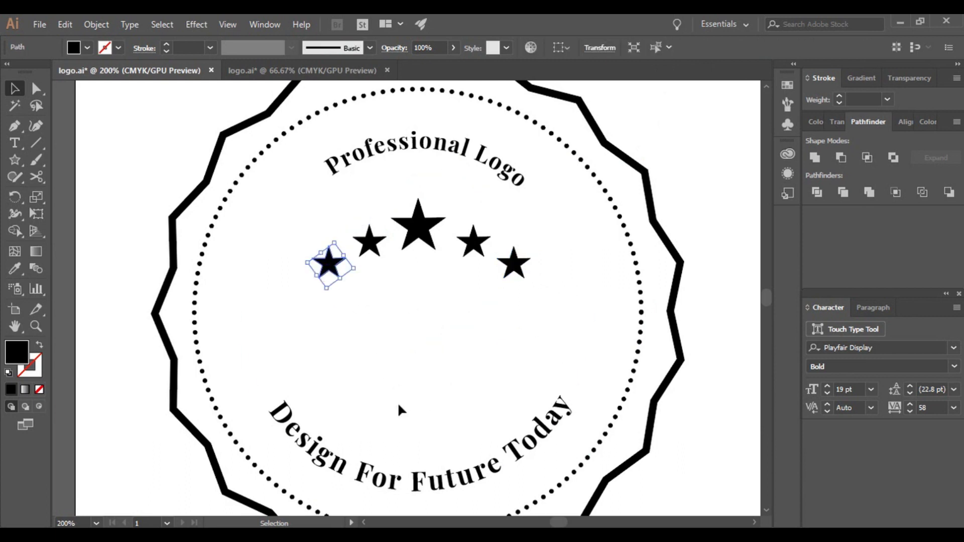
key("Right")
key("Up")
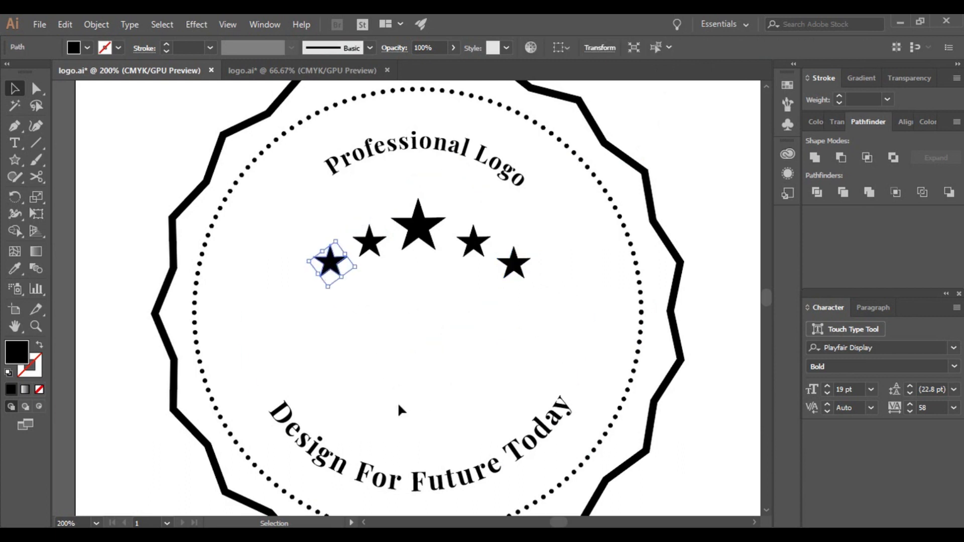
left_click_drag(300, 216, 390, 250)
key("ctrl+z")
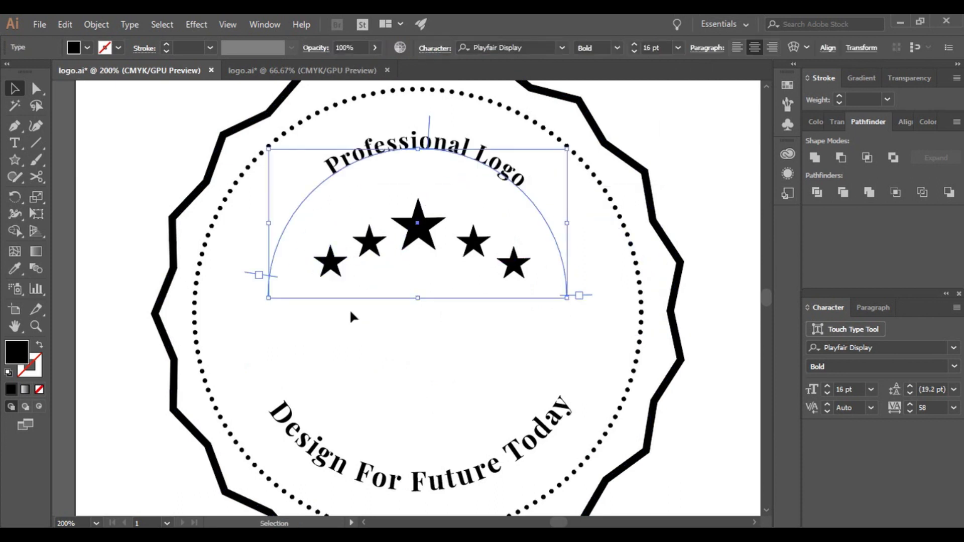
left_click(352, 317)
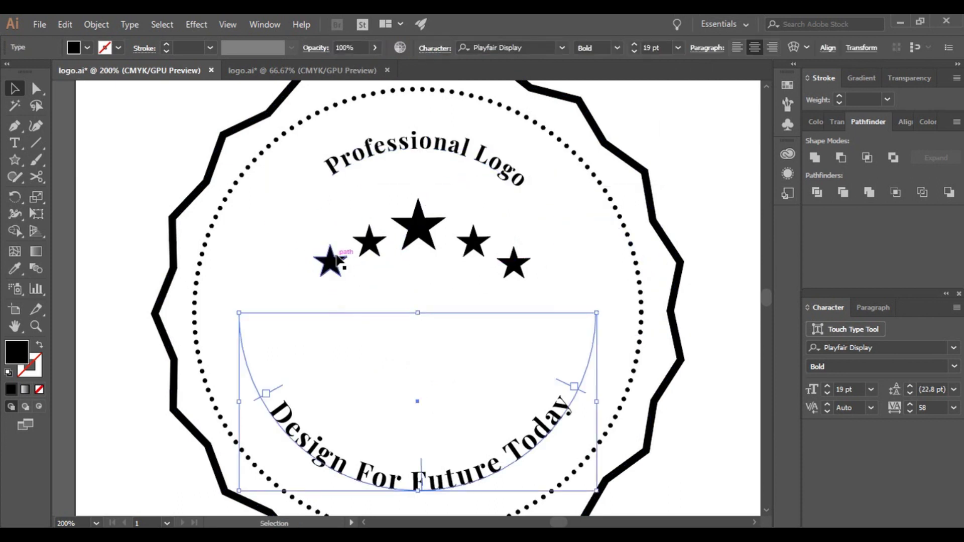
left_click(375, 161, "shift")
left_click(538, 441)
scroll(537, 442, "up", 1)
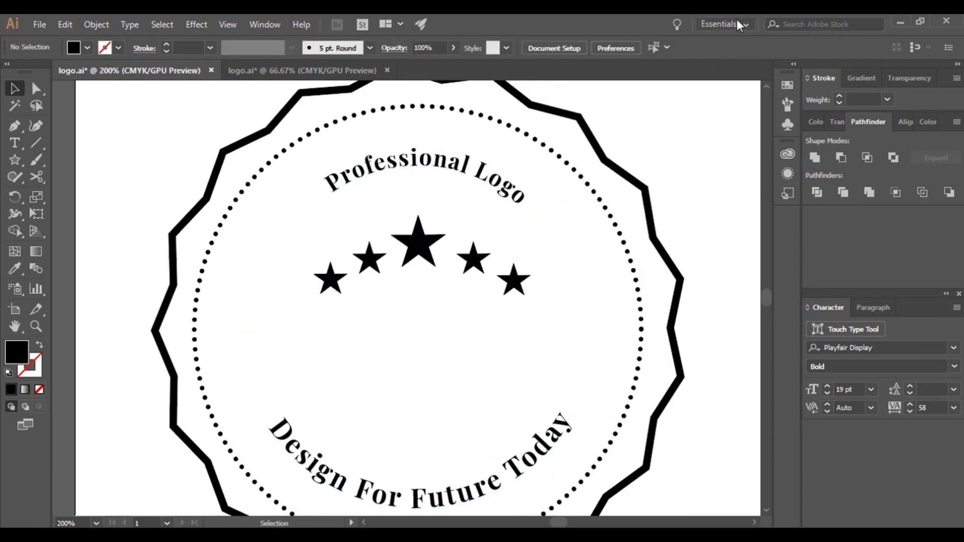
Vertically align the outer pair of stars, then the inner pair.
left_click(330, 279)
left_click(370, 259, "shift")
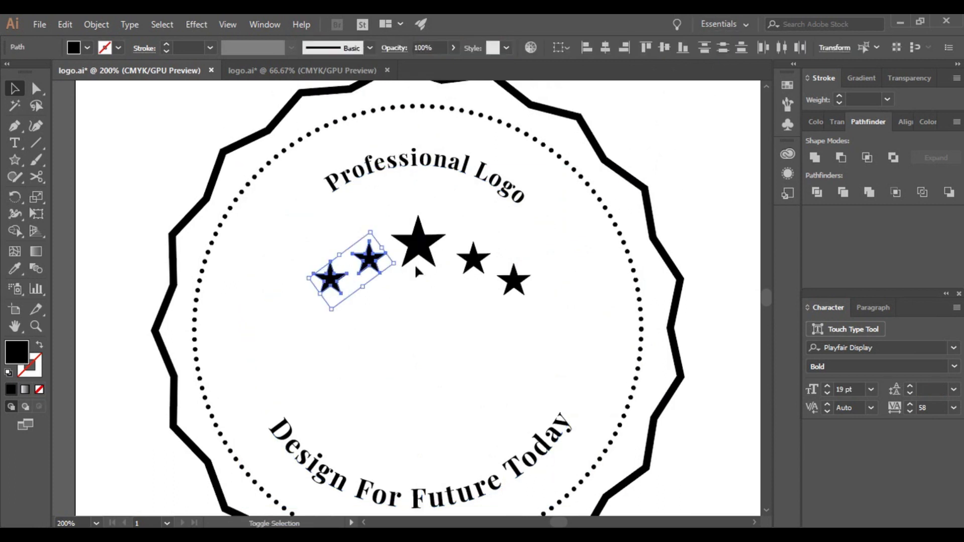
left_click(472, 257, "shift")
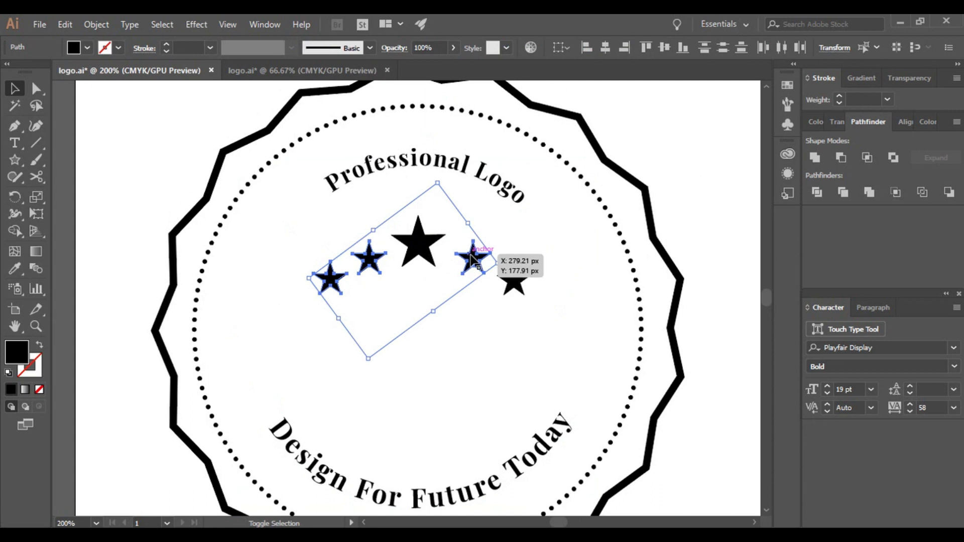
left_click(499, 345)
left_click(339, 290)
left_click(511, 281, "shift")
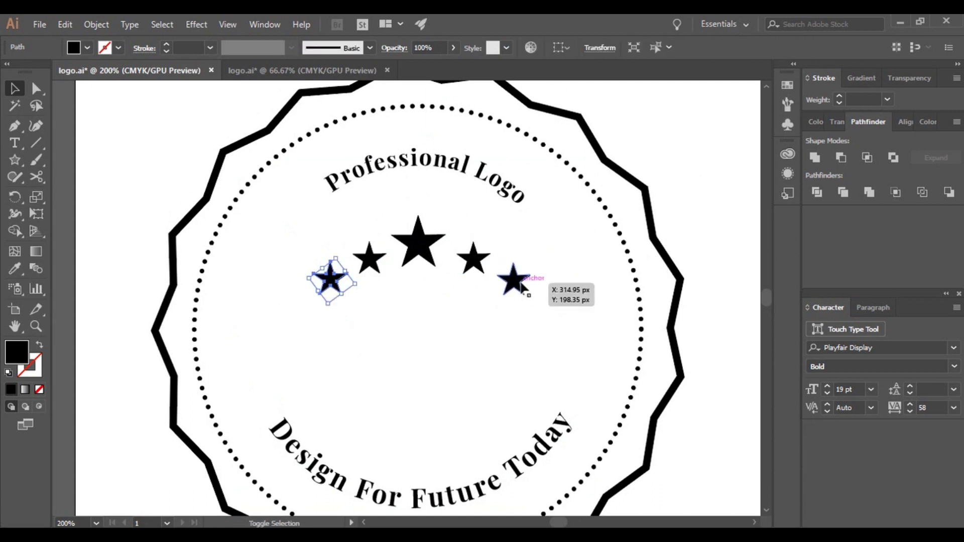
left_click(664, 47)
left_click(585, 394)
left_click(369, 258)
left_click(473, 258, "shift")
left_click(476, 265, "shift")
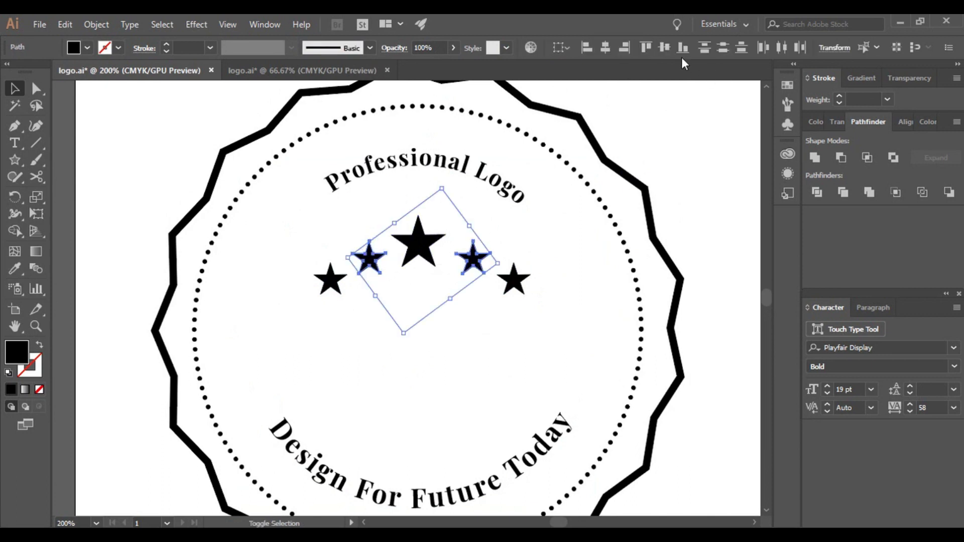
left_click(665, 48)
left_click(304, 351)
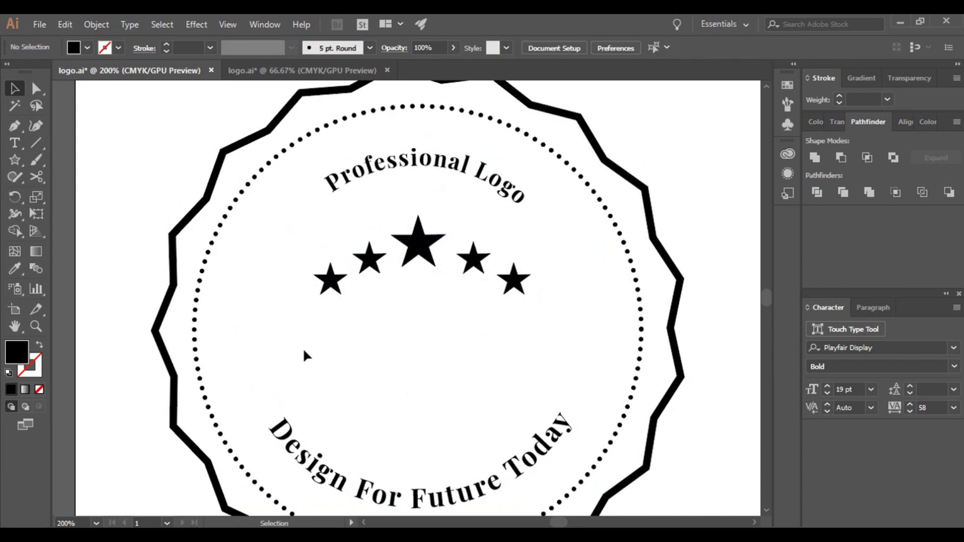
Horizontally distribute all five stars and nudge the outermost ones into a symmetric arc.
left_click_drag(308, 243, 533, 293)
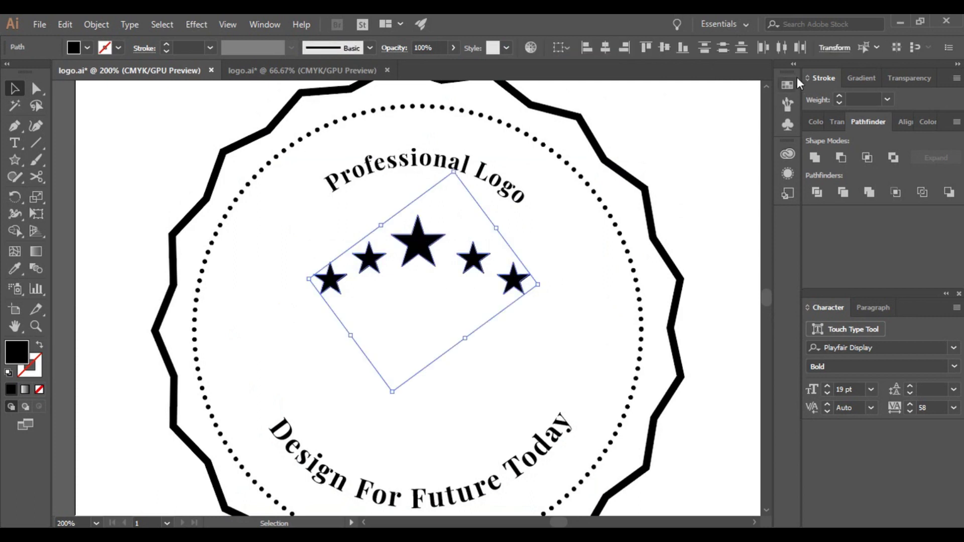
left_click(782, 48)
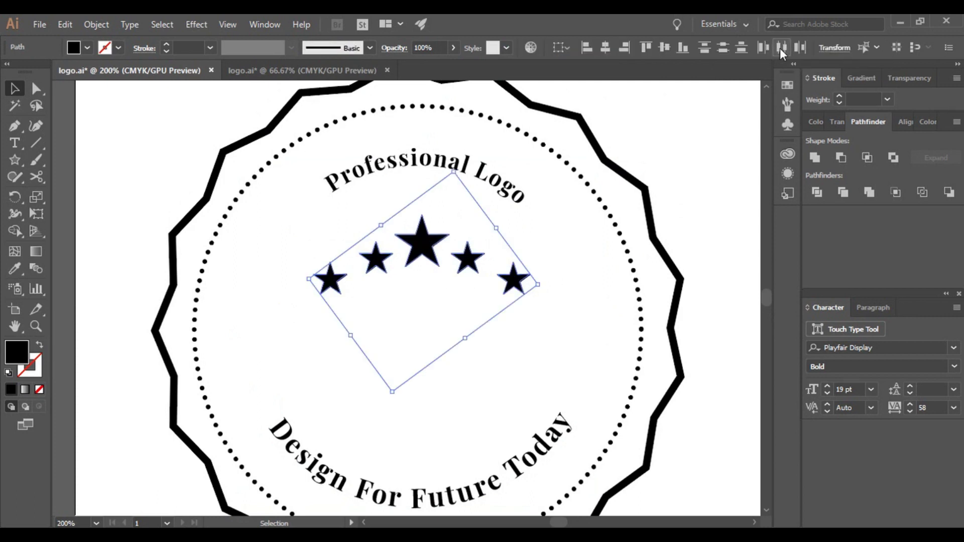
left_click(549, 352)
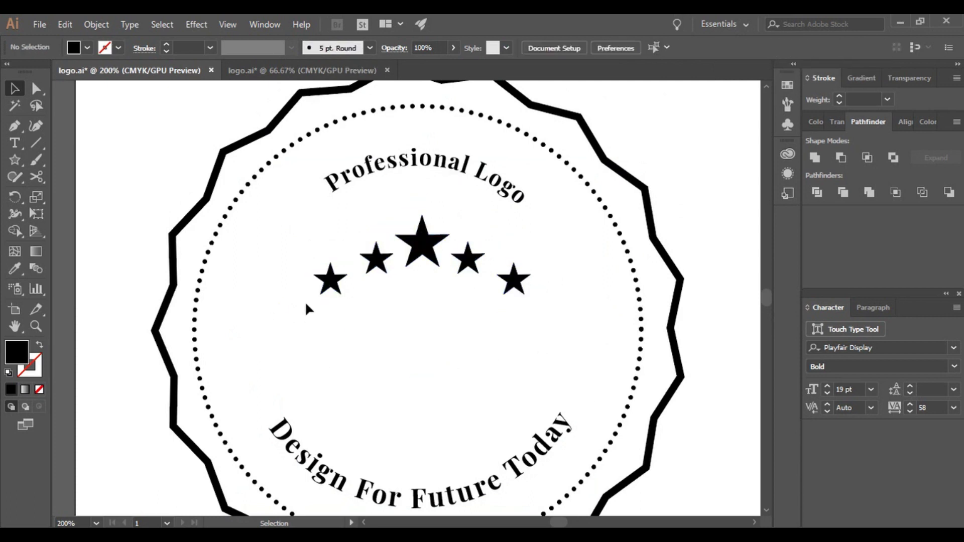
left_click(329, 278)
key("Up")
key("Up")
key("Right")
key("Right")
key("Right")
left_click(509, 389)
left_click(513, 278)
key("Left")
key("Left")
key("Left")
key("Left")
key("Right")
left_click(487, 357)
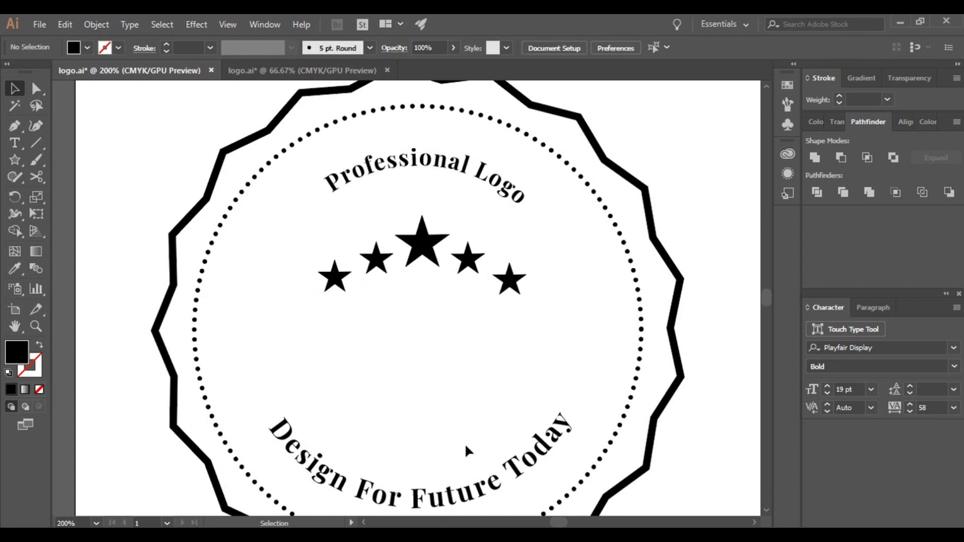
key("ctrl+minus")
key("ctrl+minus")
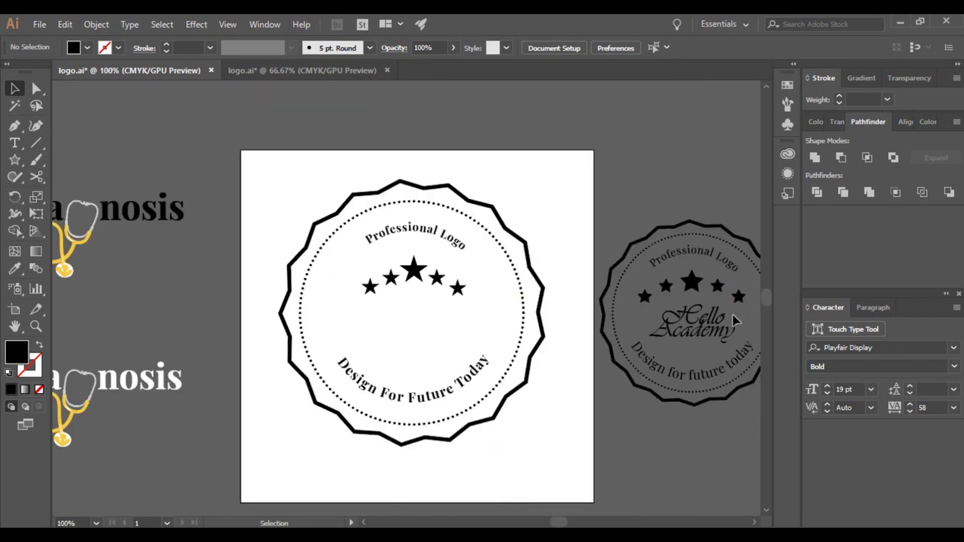
Lower the outer stars, then distribute all five stars evenly by horizontal centre.
left_click_drag(459, 289, 361, 303)
left_click(437, 338)
left_click(439, 360)
left_click_drag(346, 271, 504, 314)
left_click(782, 47)
left_click(490, 342)
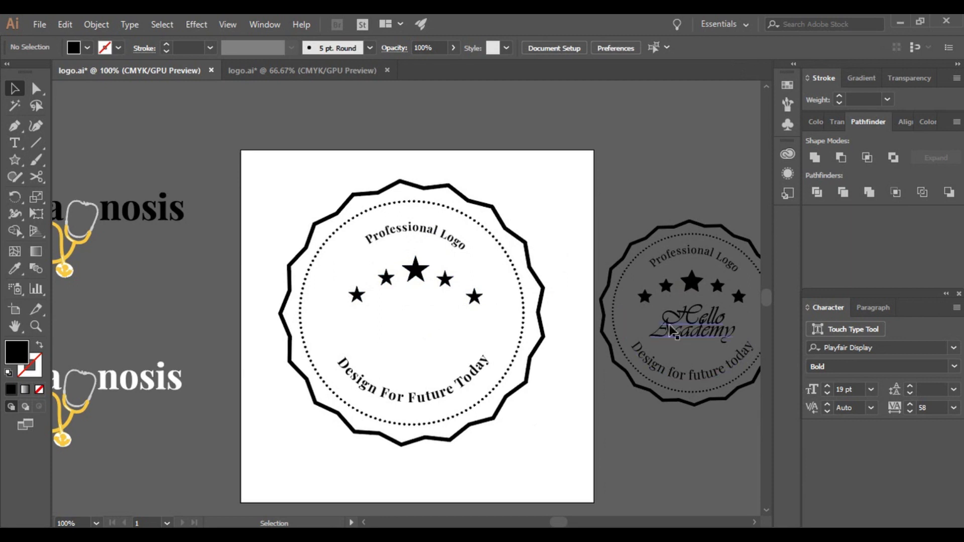
Nudge the leftmost and rightmost stars up and inward with the arrow keys.
left_click(357, 295)
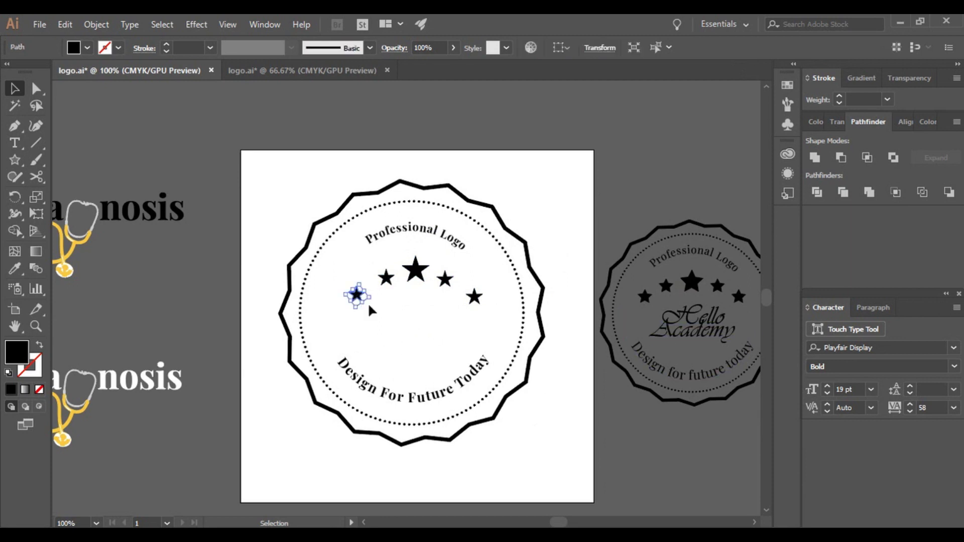
key("Up")
key("Up")
key("Up")
key("Up")
key("Up")
key("Right")
key("Right")
key("Right")
key("Right")
key("Right")
key("Right")
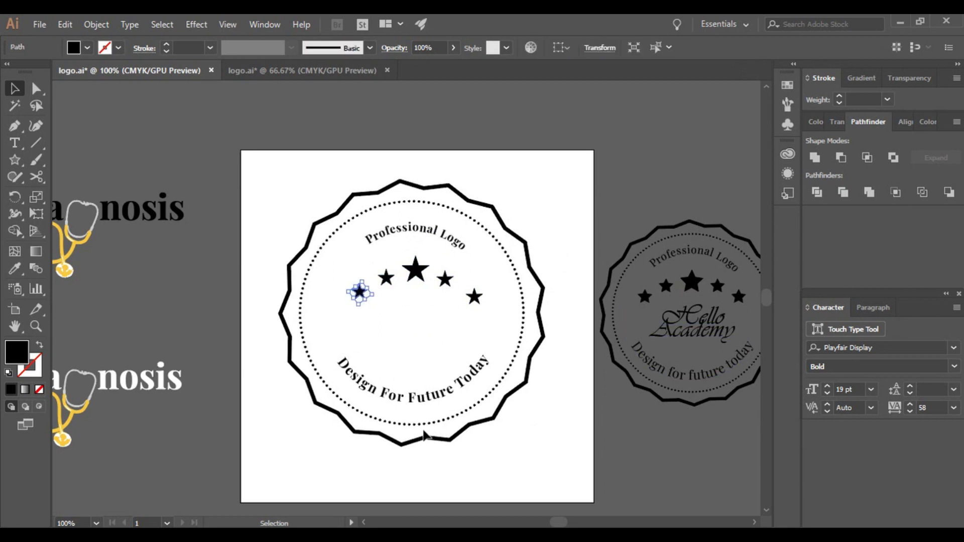
left_click(474, 296)
key("Left")
key("Left")
key("Left")
key("Left")
key("Up")
key("Up")
key("Up")
key("Up")
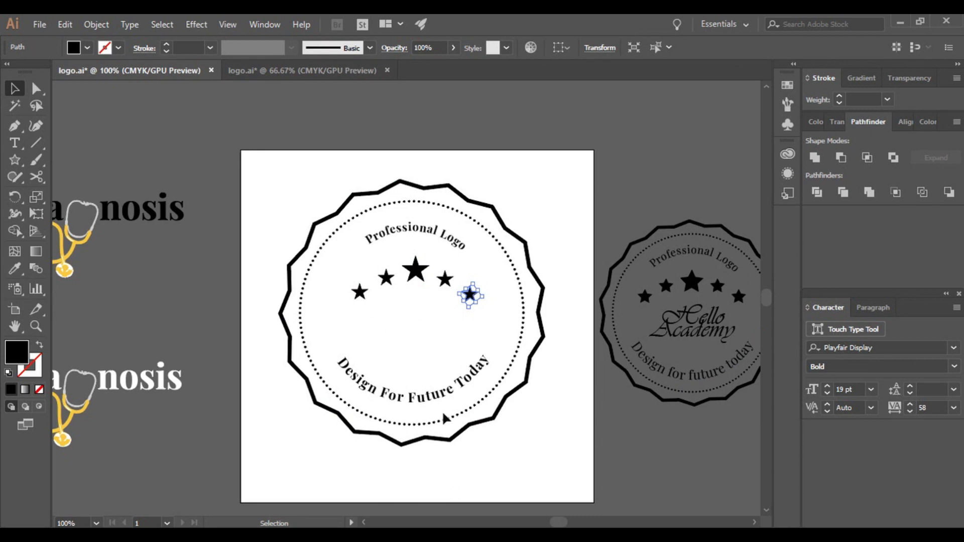
left_click(573, 433)
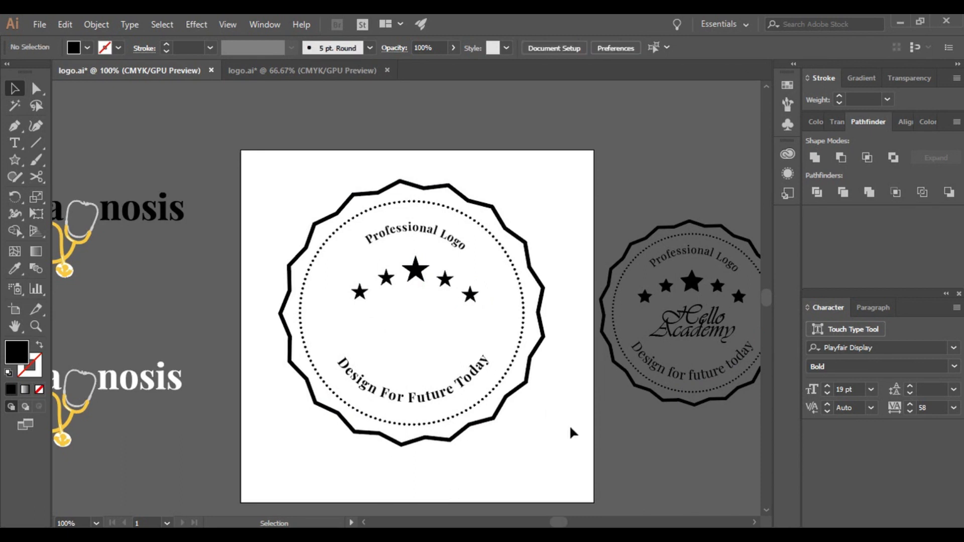
Add a text object inside the badge reading 'Hello Academy' and select all of it.
left_click(21, 144)
left_click(379, 320)
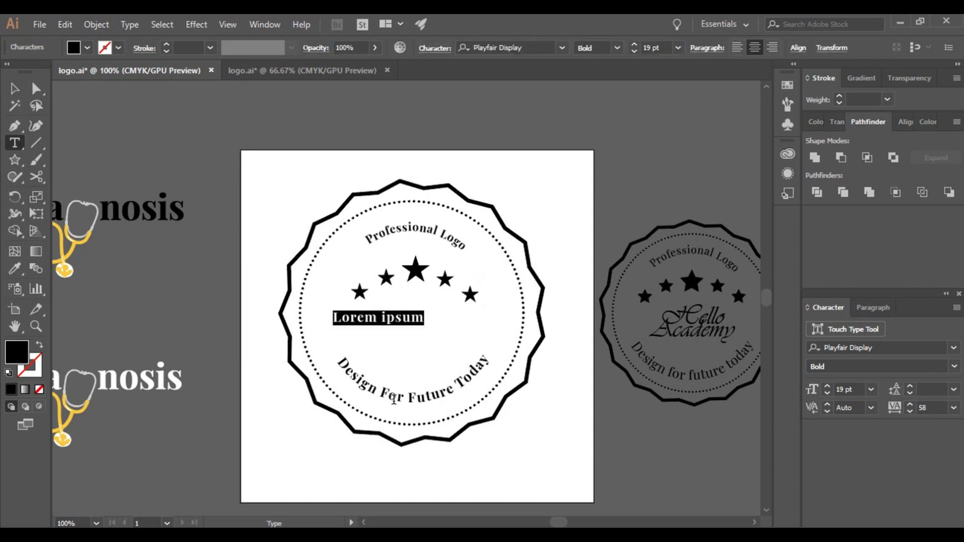
type("Hello ")
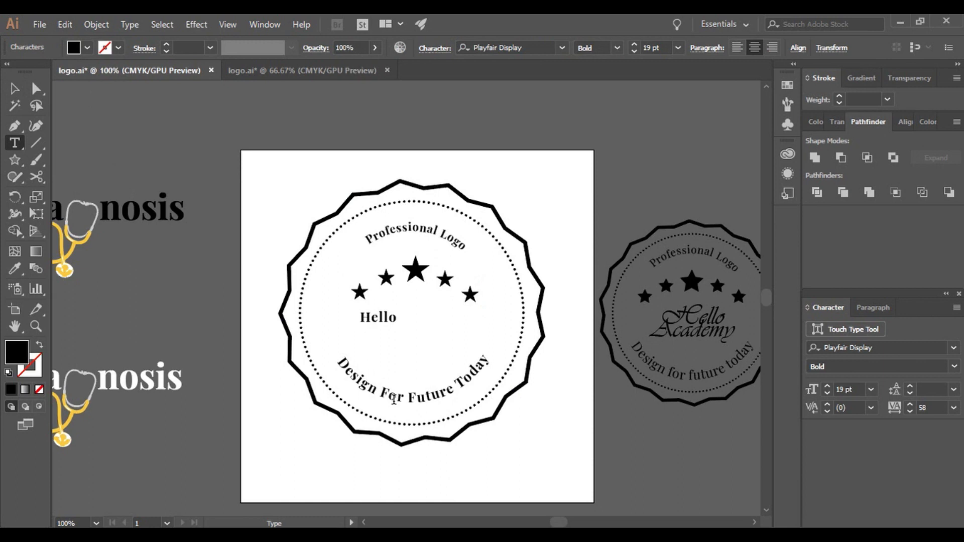
type("Academy")
key("ctrl+a")
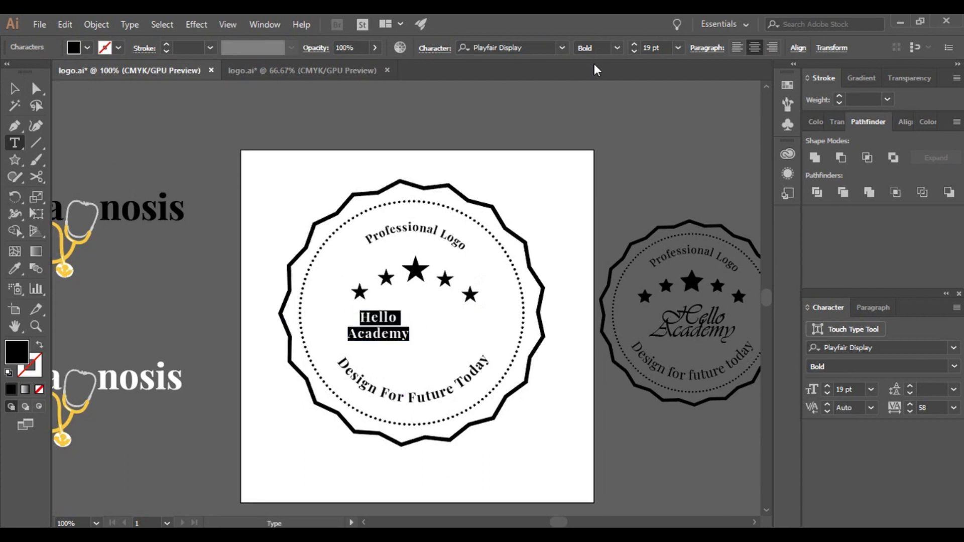
Set the Hello Academy text's font to Vivaldi Italic.
left_click(563, 48)
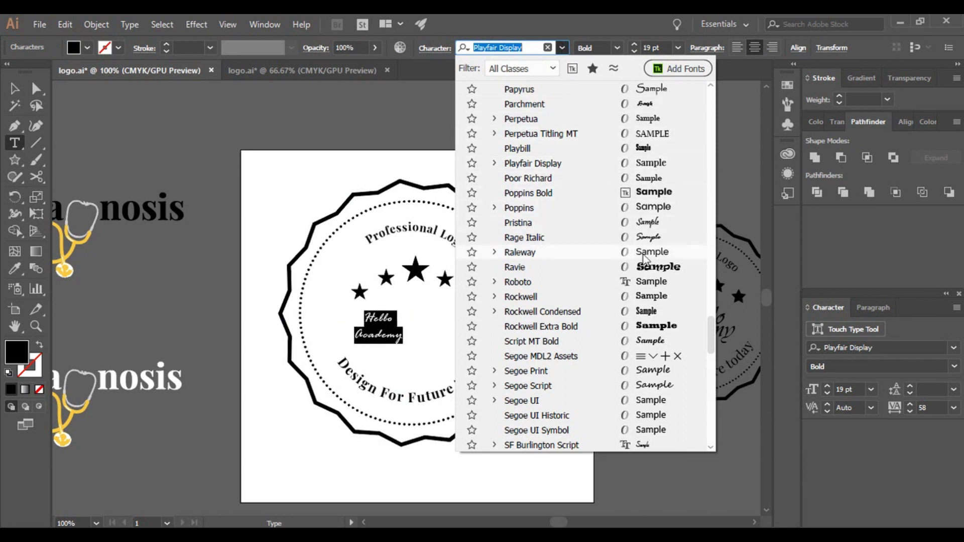
scroll(653, 337, "down", 4)
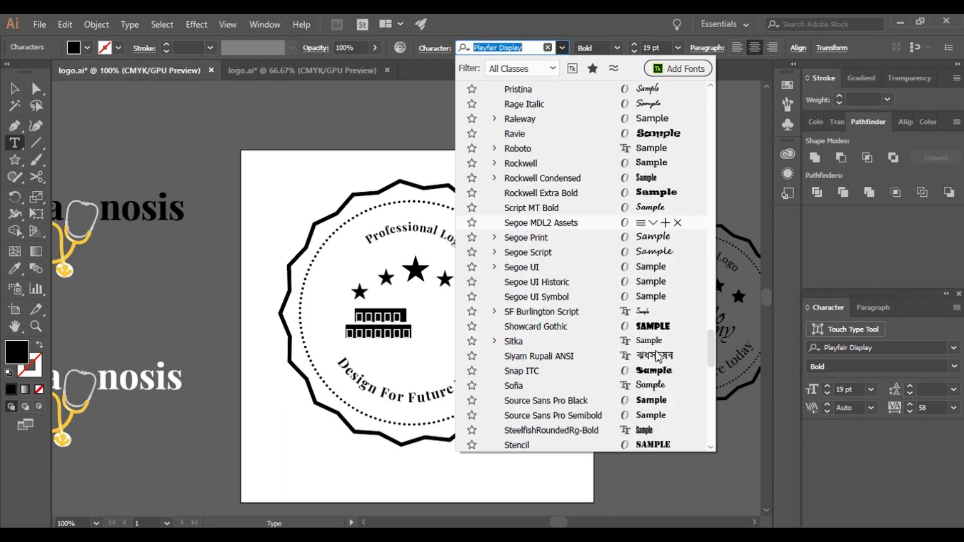
scroll(658, 355, "down", 5)
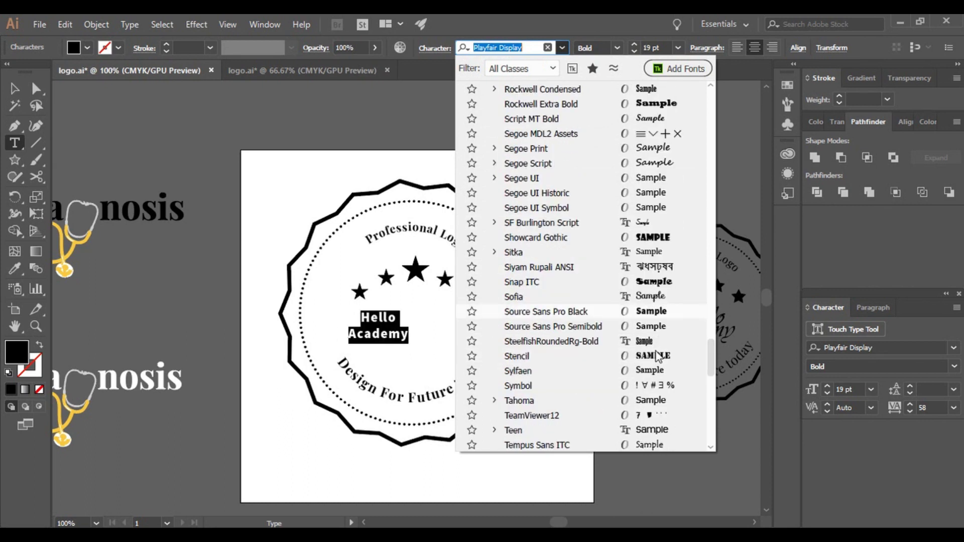
scroll(657, 354, "down", 1)
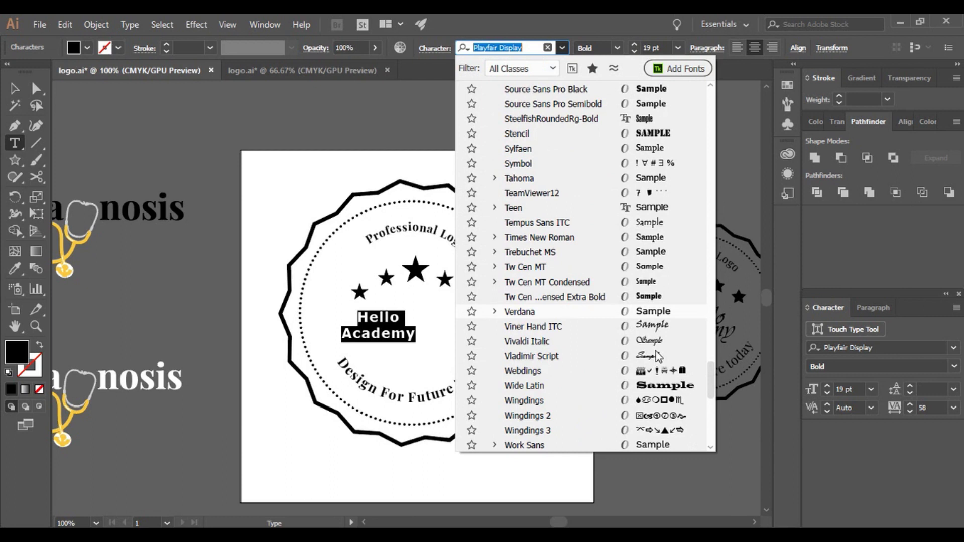
left_click(656, 343)
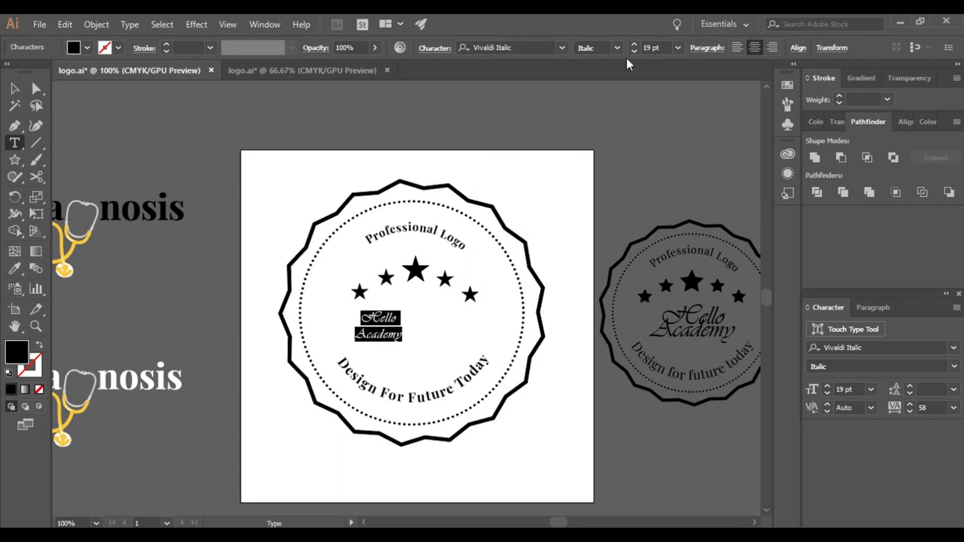
Set the text size to 41 pt and the leading to 25 pt.
left_click(635, 44)
left_click(634, 45)
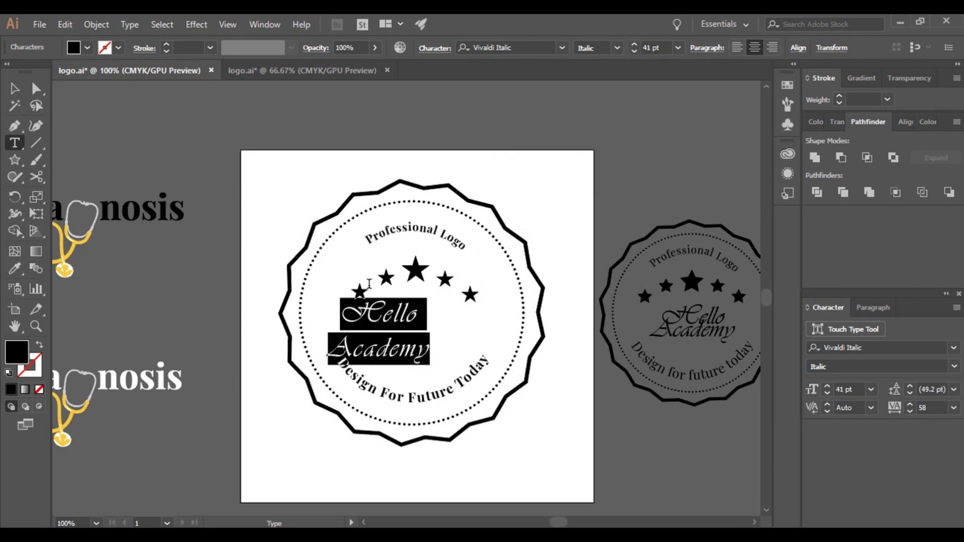
left_click(911, 393)
left_click(911, 393)
left_click(911, 393)
left_click(911, 393)
left_click(910, 393)
left_click(911, 392)
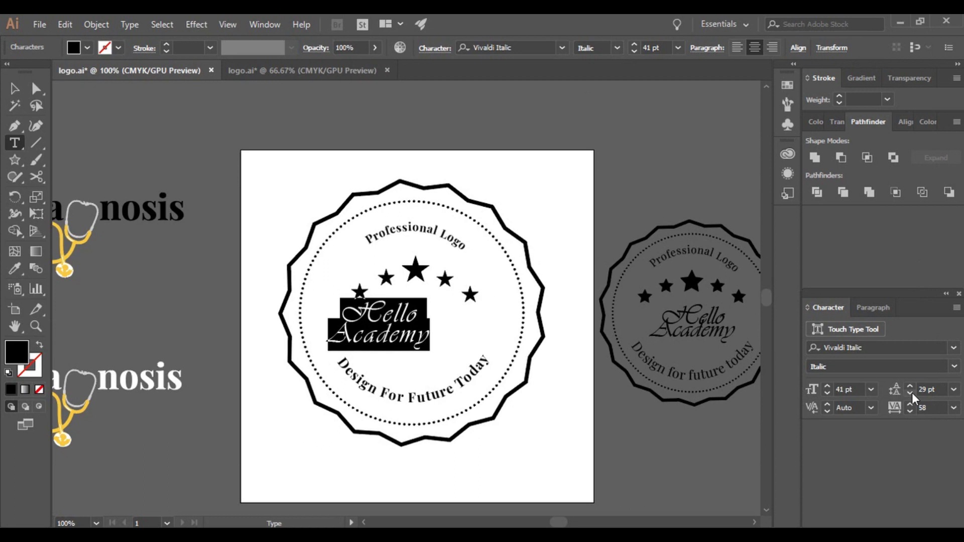
left_click(911, 393)
left_click(911, 394)
left_click(911, 394)
left_click(911, 393)
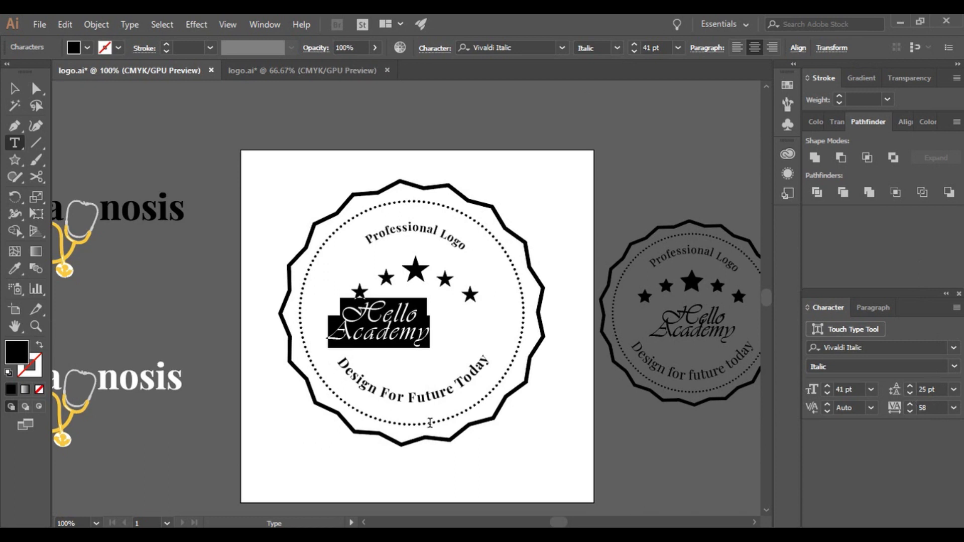
Move the Hello Academy text toward the centre and try centring it on the zigzag border and dotted circle.
left_click(14, 89)
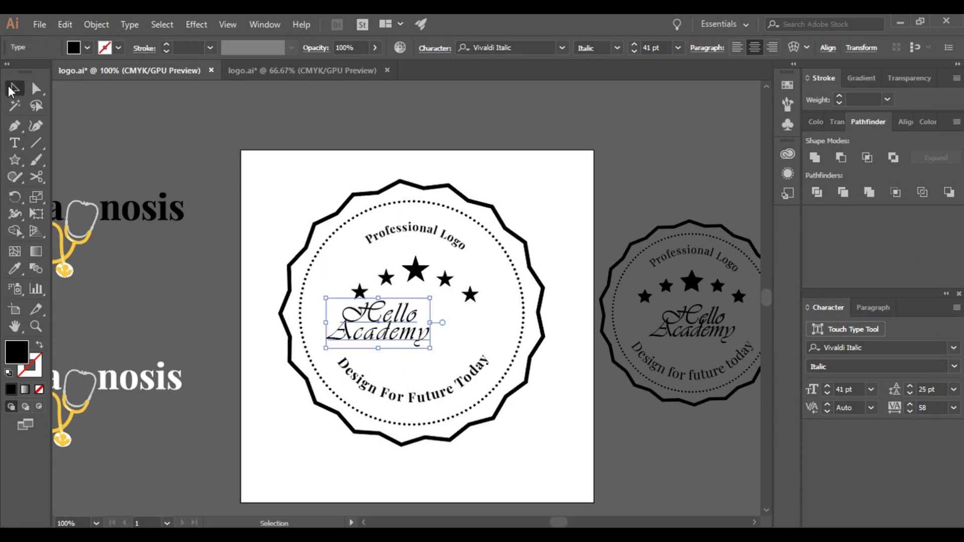
left_click_drag(393, 321, 428, 328)
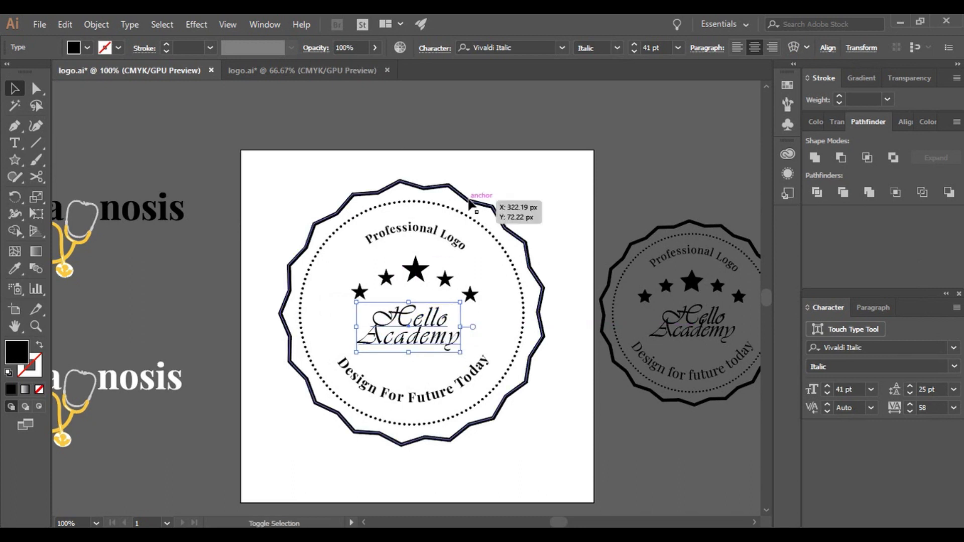
left_click(477, 199, "shift")
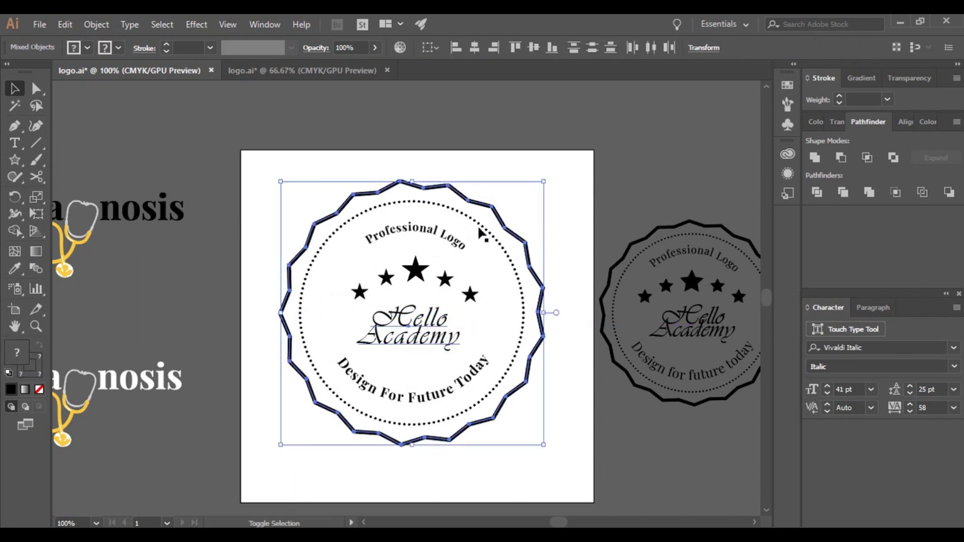
left_click(476, 49)
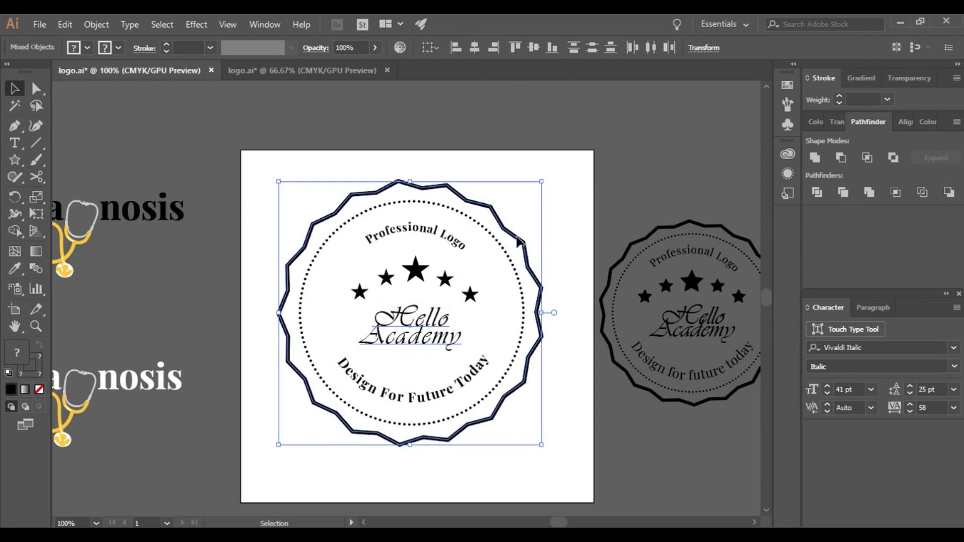
left_click(497, 243, "shift")
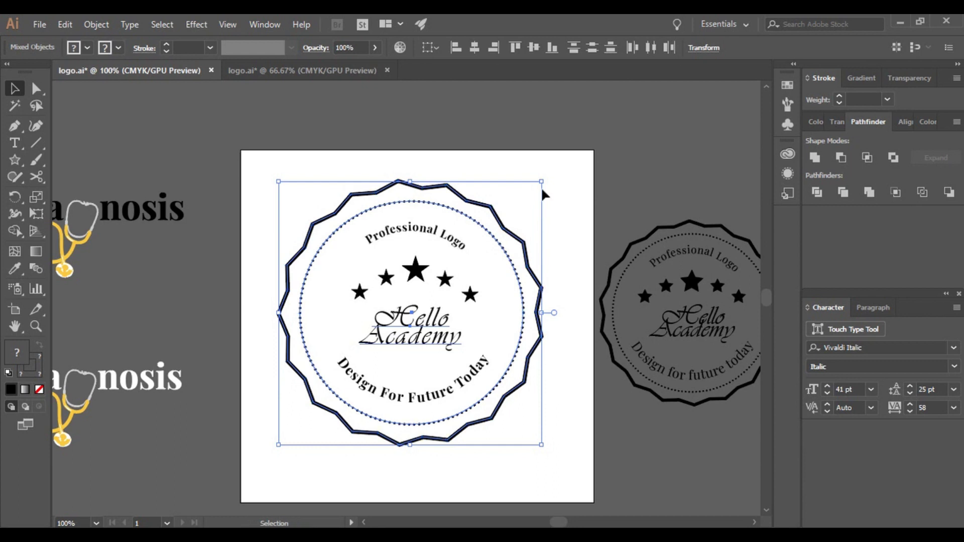
left_click(474, 48)
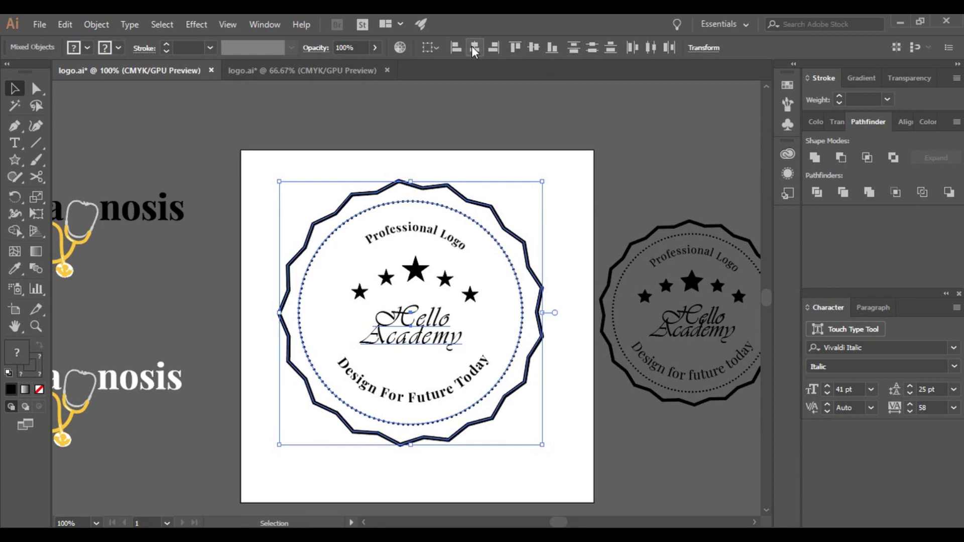
key("a")
key("ctrl+z")
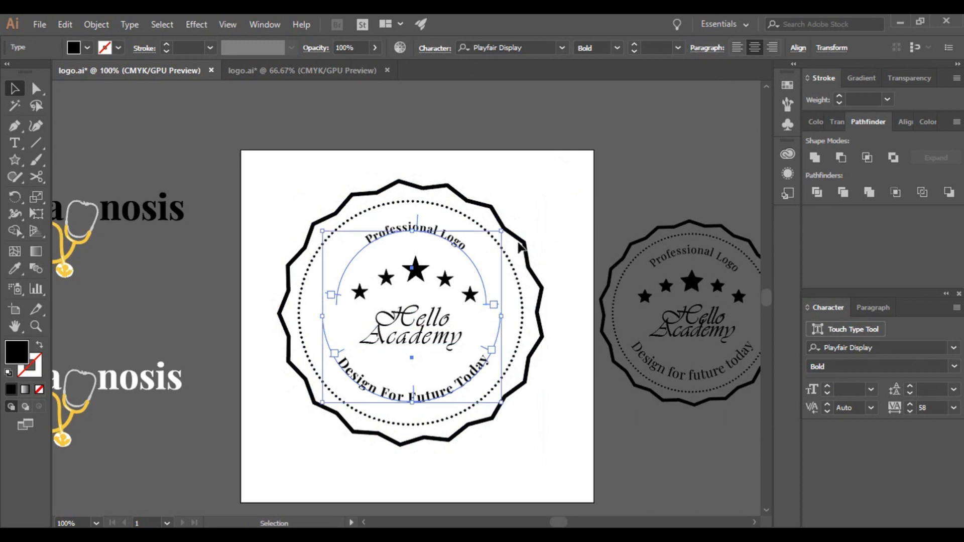
Horizontally centre the zigzag border, dotted circle, Hello Academy text and top star on each other.
left_click(520, 247, "shift")
left_click(510, 263, "shift")
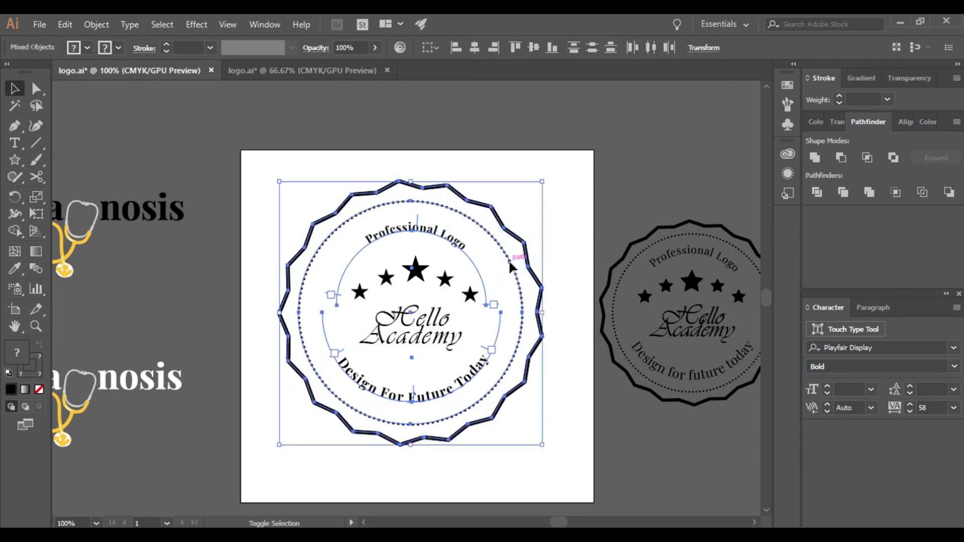
left_click(449, 321, "shift")
left_click(419, 282, "shift")
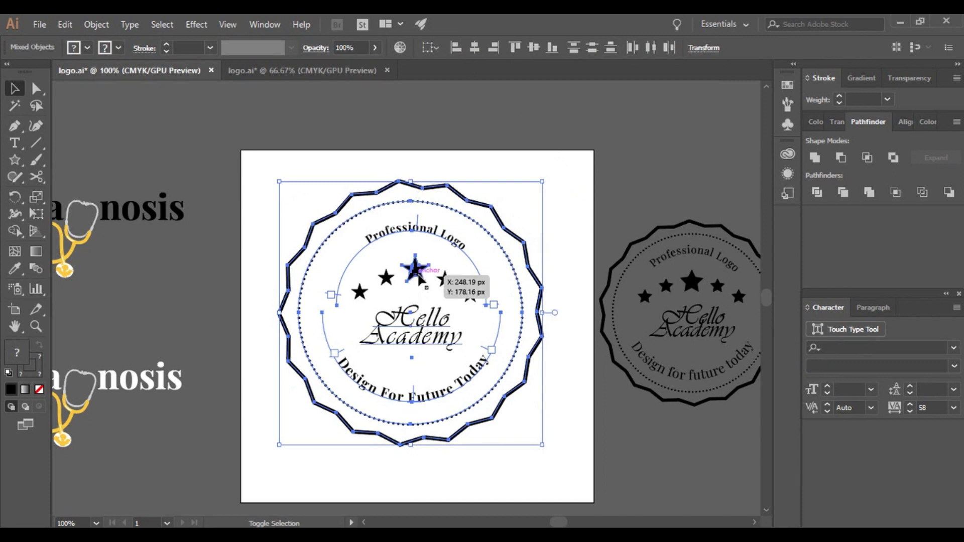
left_click(474, 49)
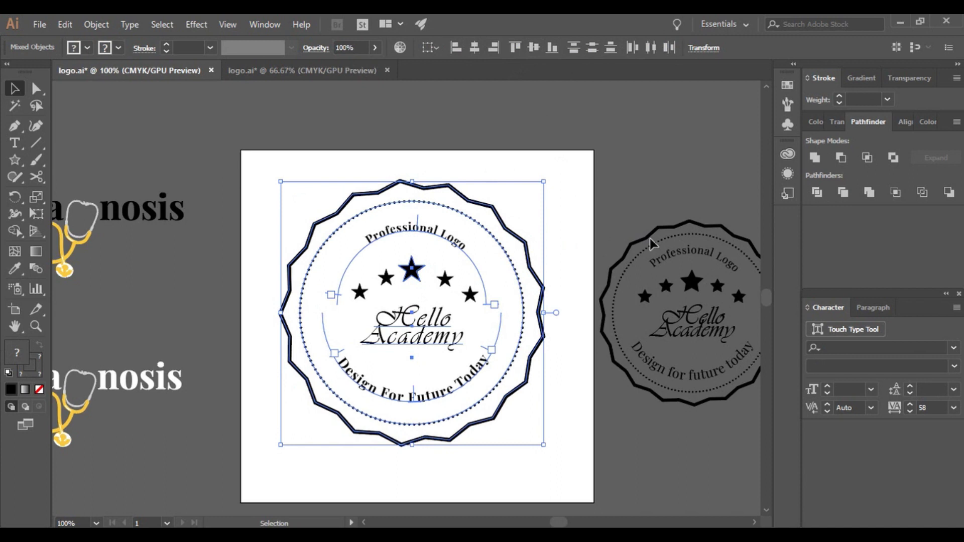
left_click(653, 251)
left_click(470, 293)
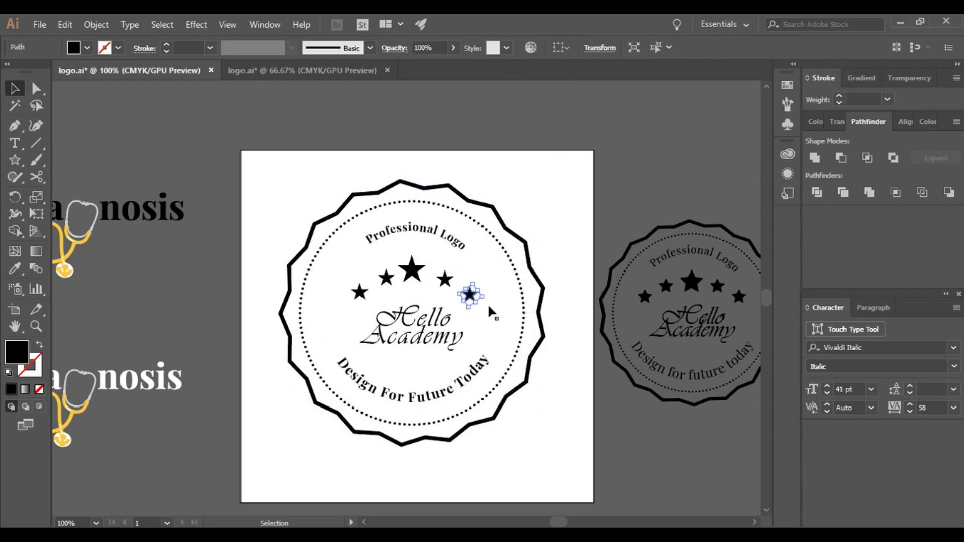
Nudge the right small star down-left, then vertically centre-align it with the left small star.
key("shift+Left")
key("shift+Right")
left_click(442, 281)
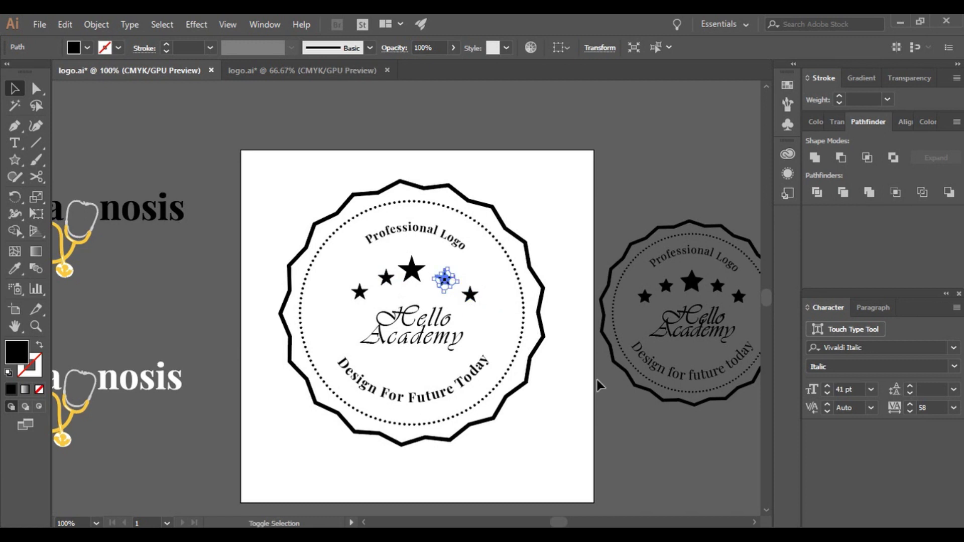
left_click(470, 295)
key("Left")
key("Left")
key("Left")
key("Left")
key("Down")
key("Down")
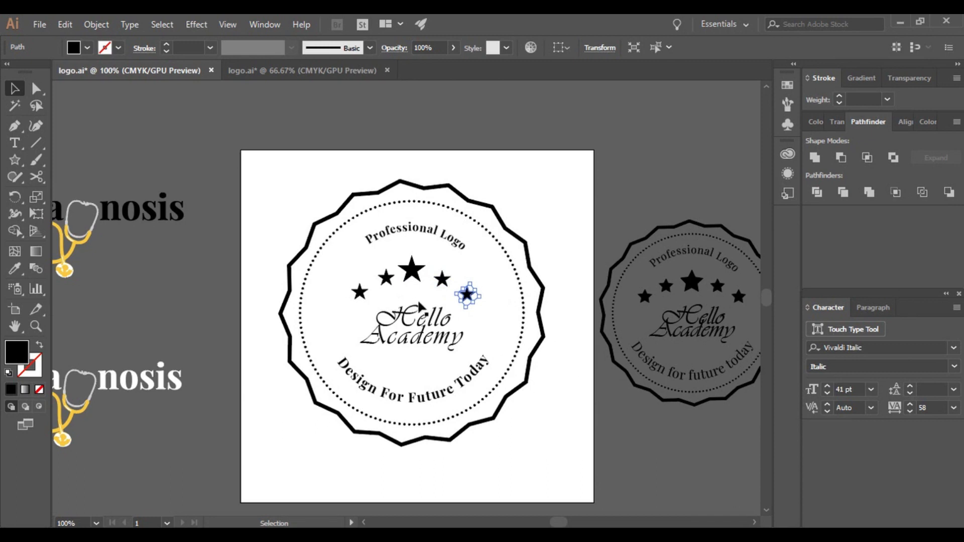
left_click(359, 292, "shift")
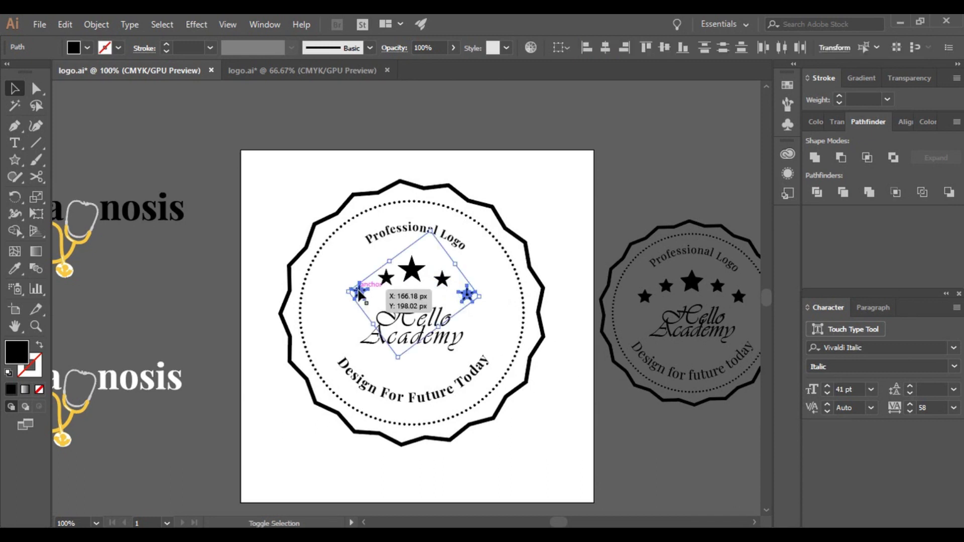
left_click(668, 48)
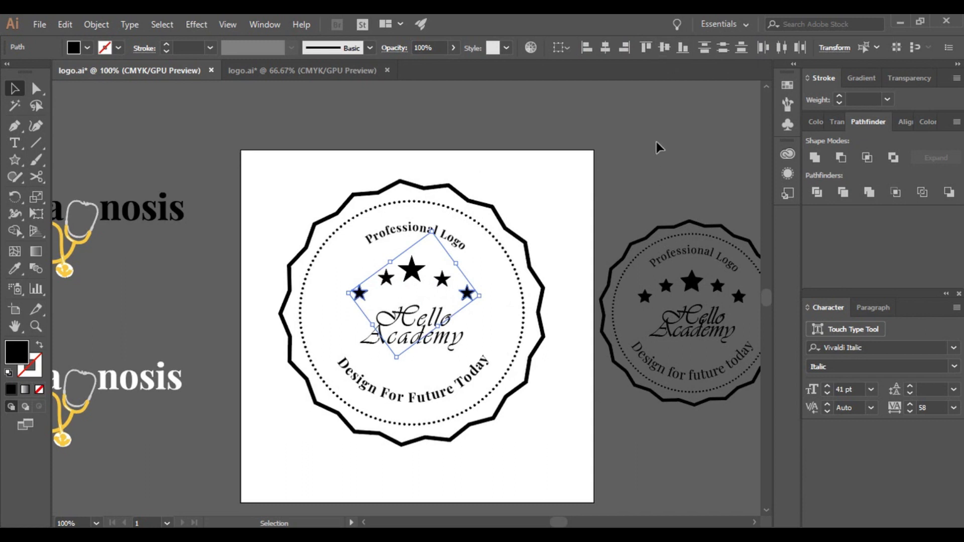
left_click(627, 211)
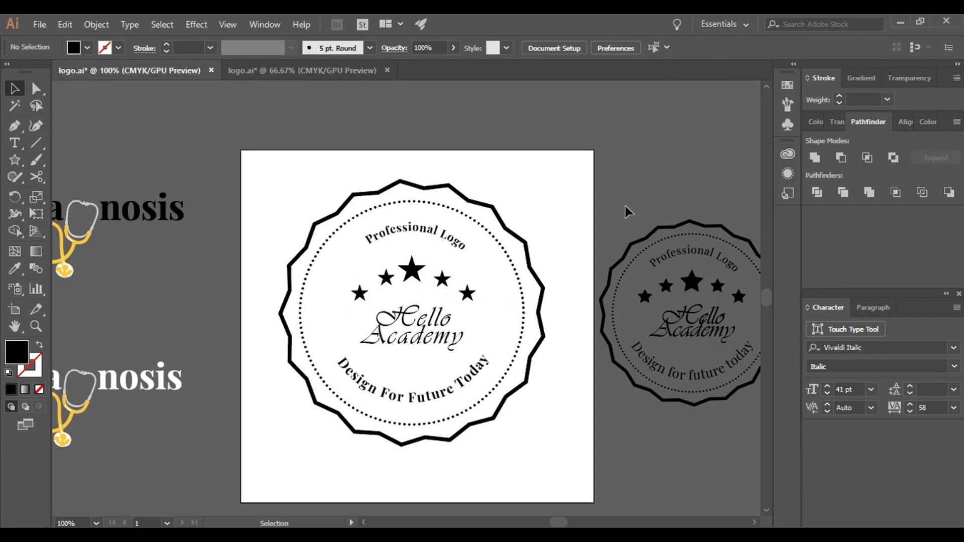
left_click_drag(614, 426, 594, 392)
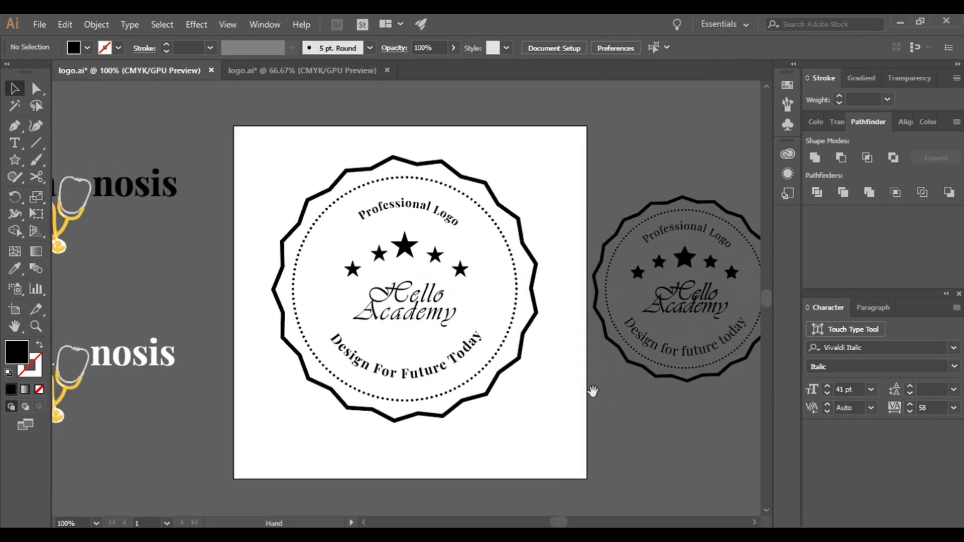
Convert the Professional Logo, Design For Future Today and Hello Academy texts to outlines.
left_click(377, 215)
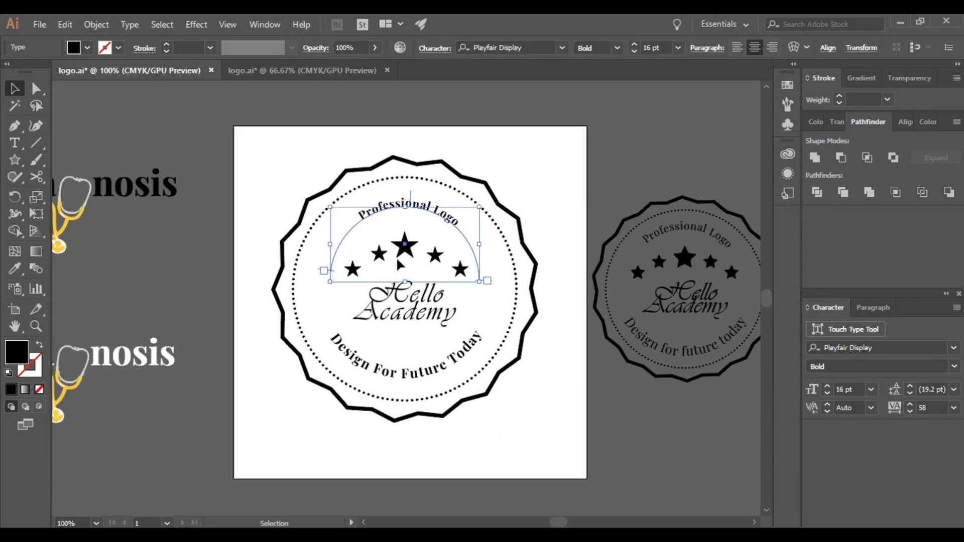
left_click(396, 381, "shift")
left_click(412, 309, "shift")
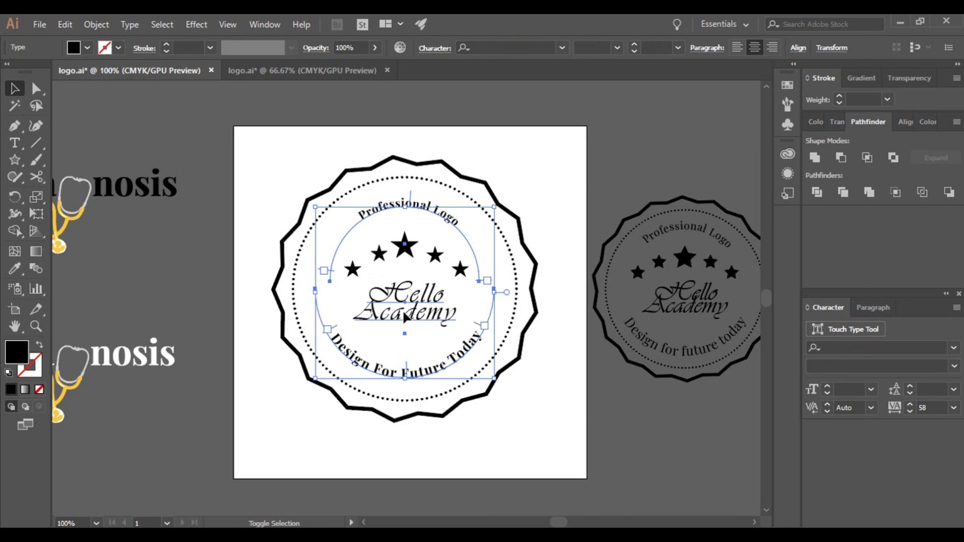
right_click(412, 309)
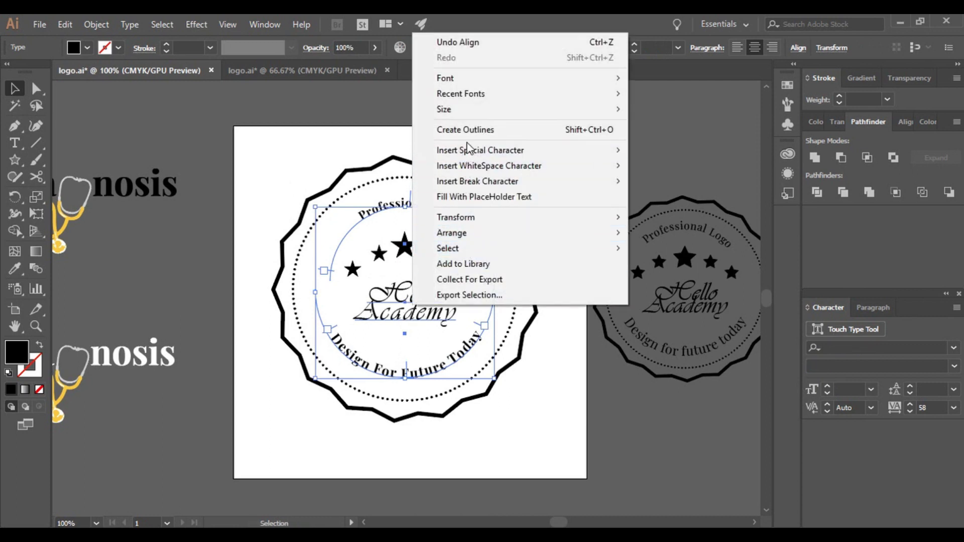
left_click(468, 130)
left_click(539, 178)
Group all the badge artwork, then scale it down and move it down-right.
left_click_drag(299, 166, 524, 429)
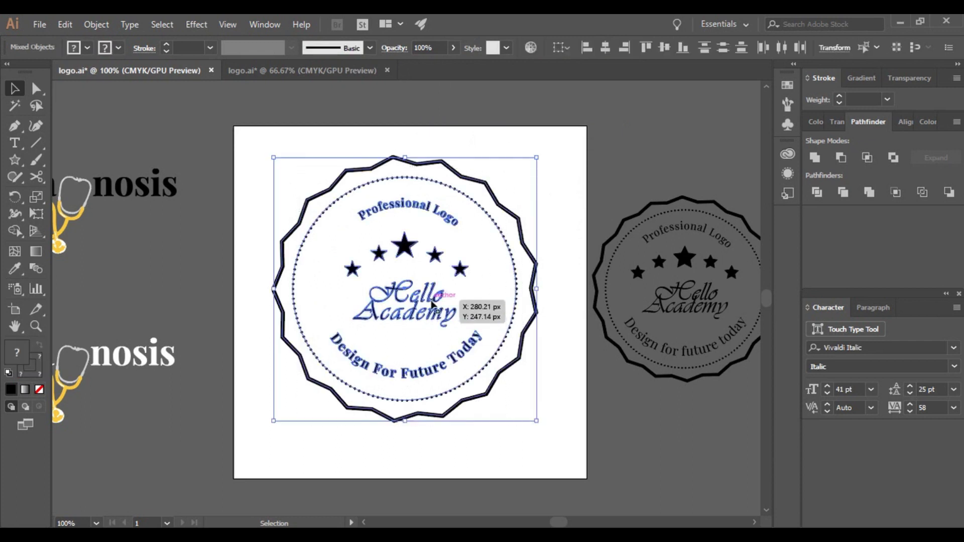
right_click(433, 300)
left_click(469, 394)
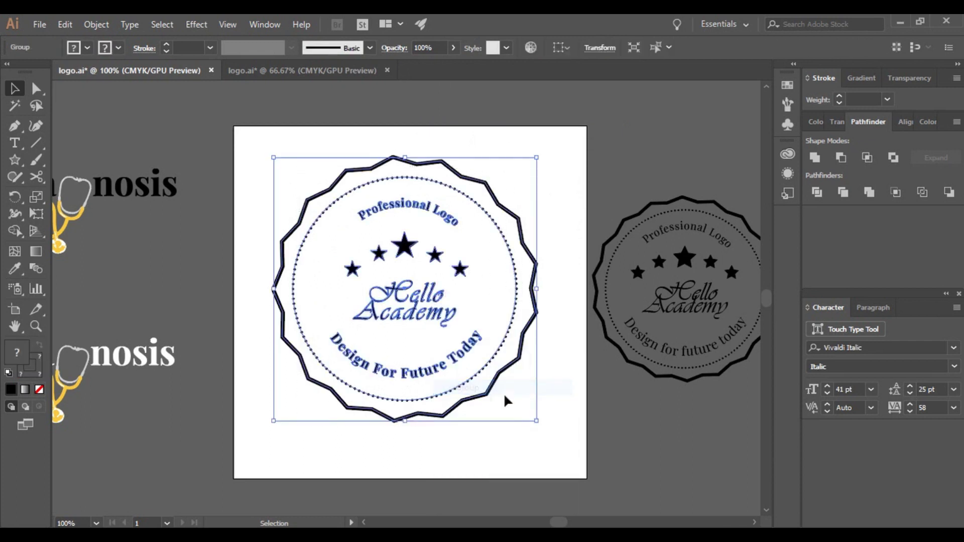
left_click_drag(536, 421, 452, 340)
left_click_drag(413, 242, 460, 282)
left_click(513, 379)
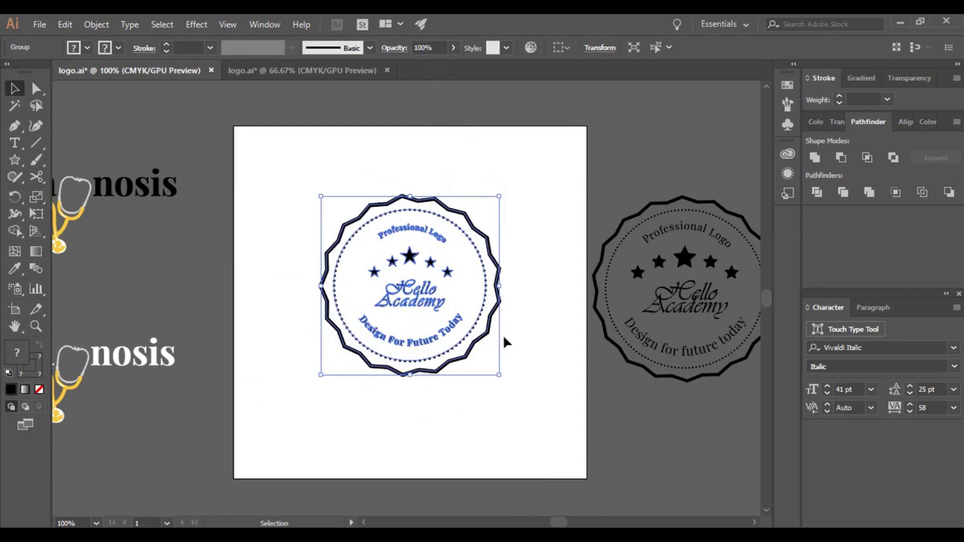
Shrink the badge further and move it down the artboard.
left_click_drag(500, 374, 452, 329)
left_click_drag(390, 299, 341, 372)
left_click(459, 427)
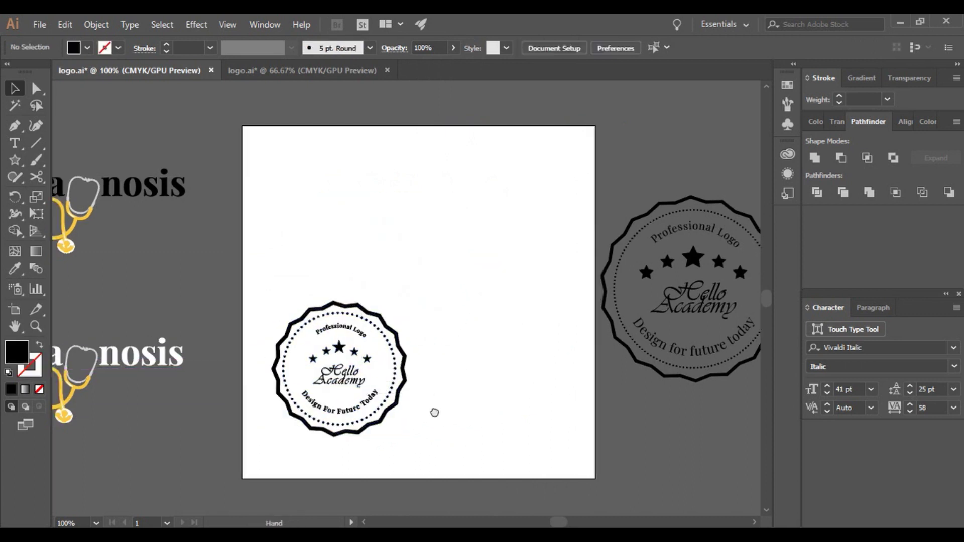
Move the Diagnosis logo group onto the artboard and position the badge beneath it.
left_click_drag(433, 411, 543, 396)
left_click_drag(93, 137, 339, 239)
left_click_drag(292, 179, 594, 197)
left_click_drag(654, 343, 529, 327)
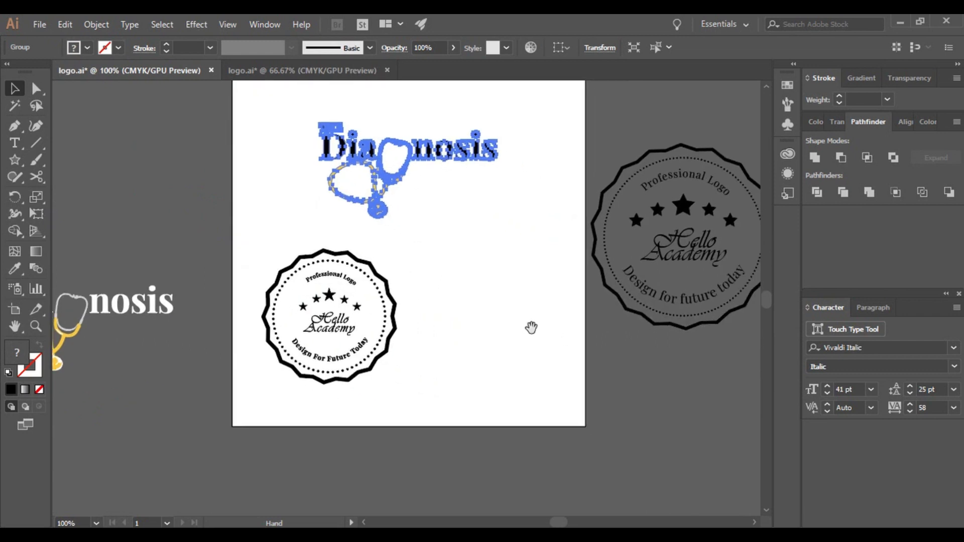
left_click_drag(370, 321, 430, 319)
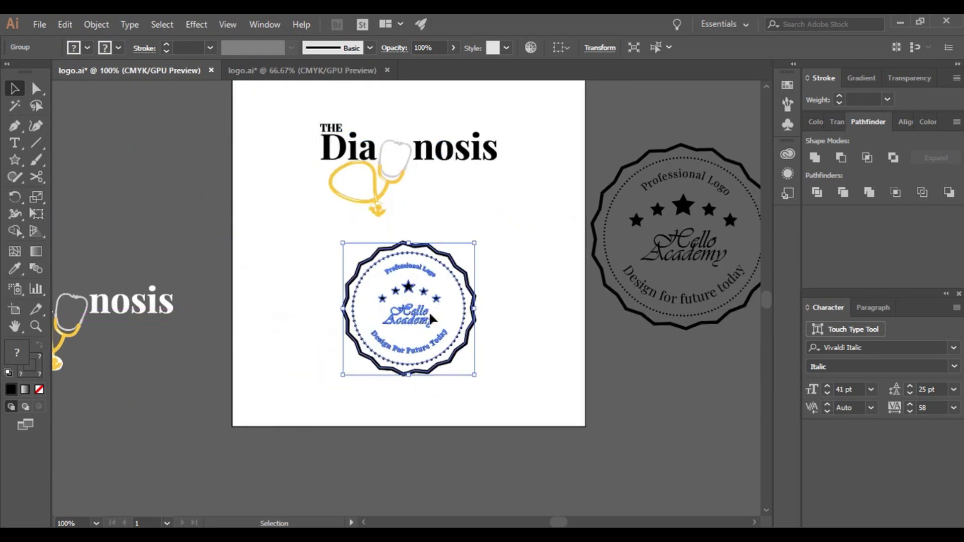
left_click(512, 346)
scroll(607, 361, "up", 2)
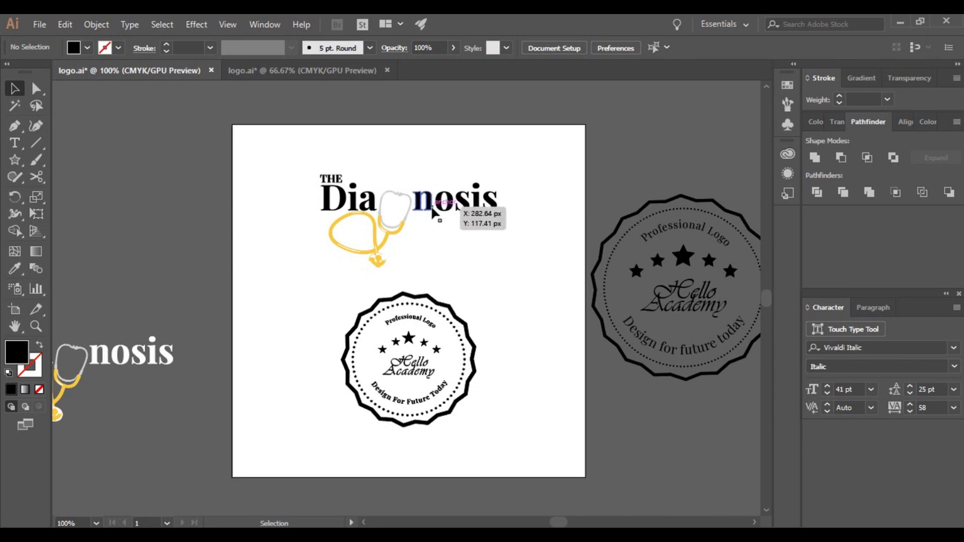
left_click_drag(311, 163, 500, 240)
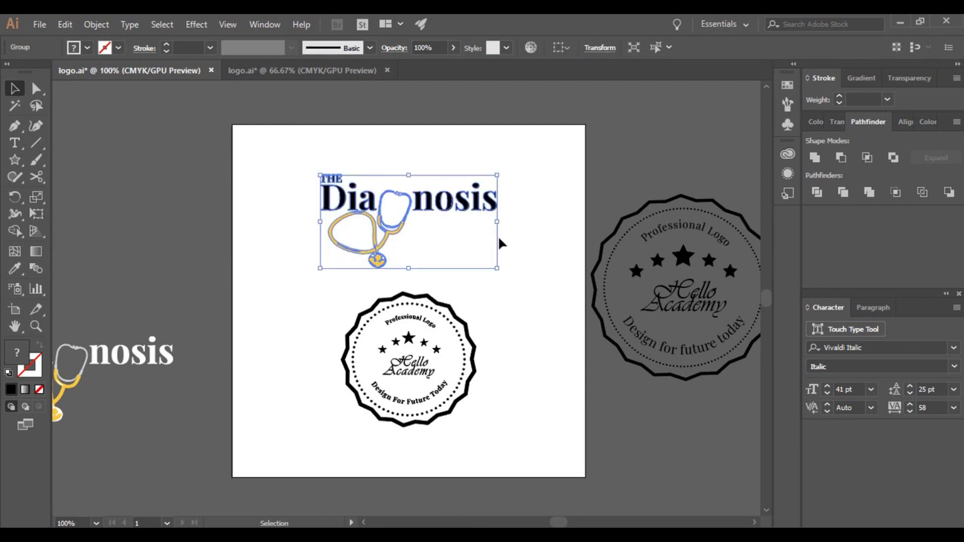
left_click(556, 205)
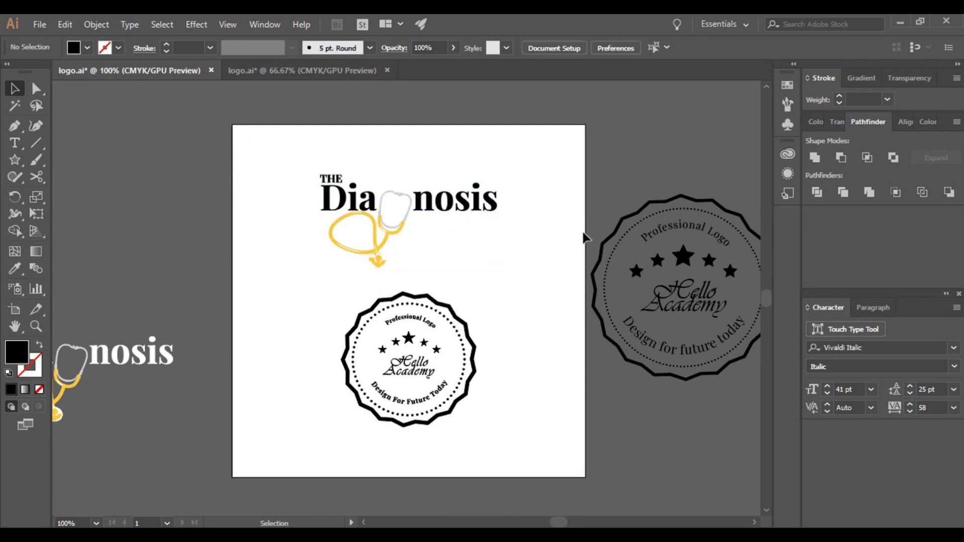
left_click_drag(642, 166, 749, 384)
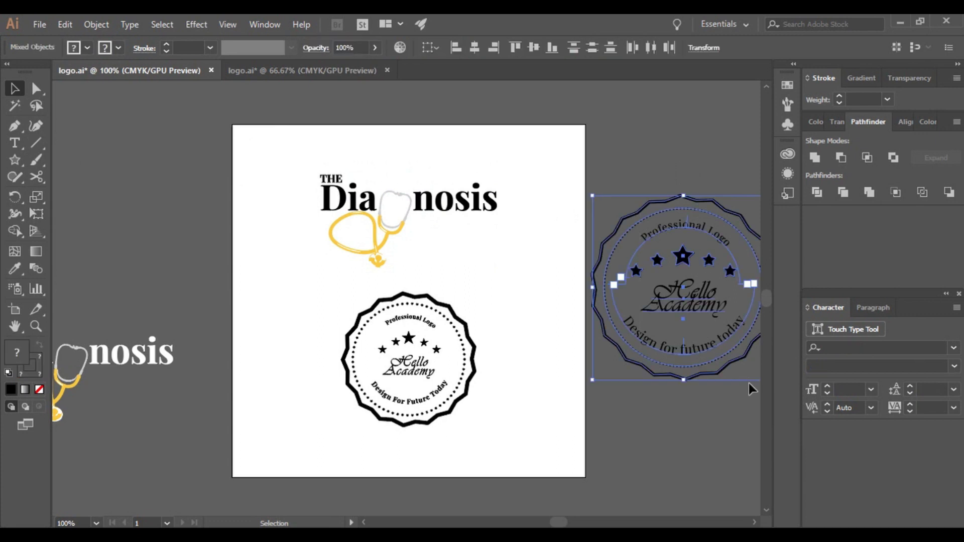
left_click(551, 427)
left_click_drag(308, 160, 521, 383)
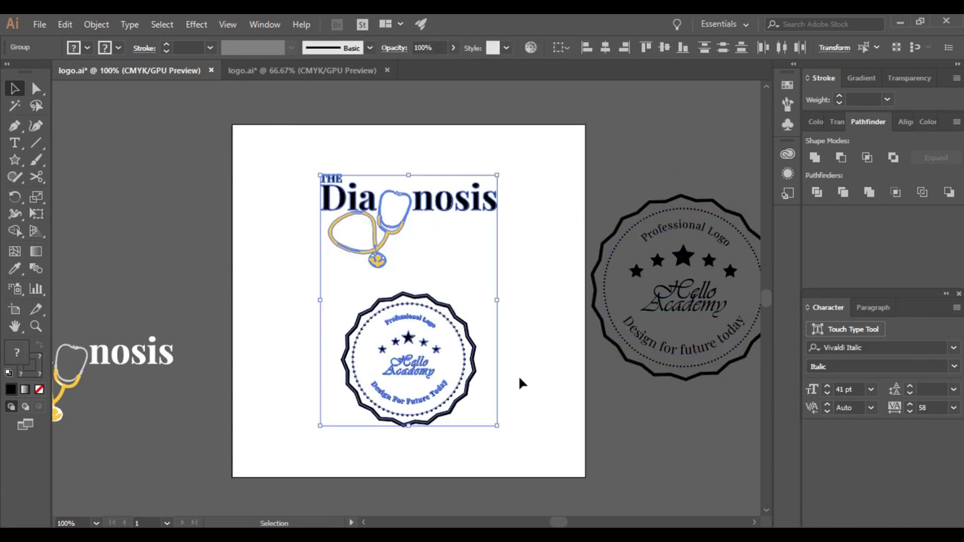
left_click(533, 316)
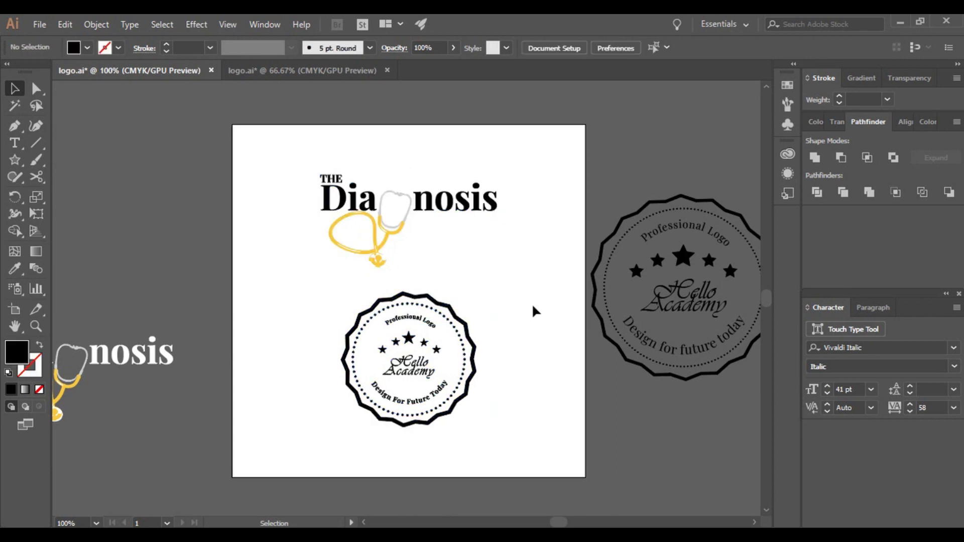